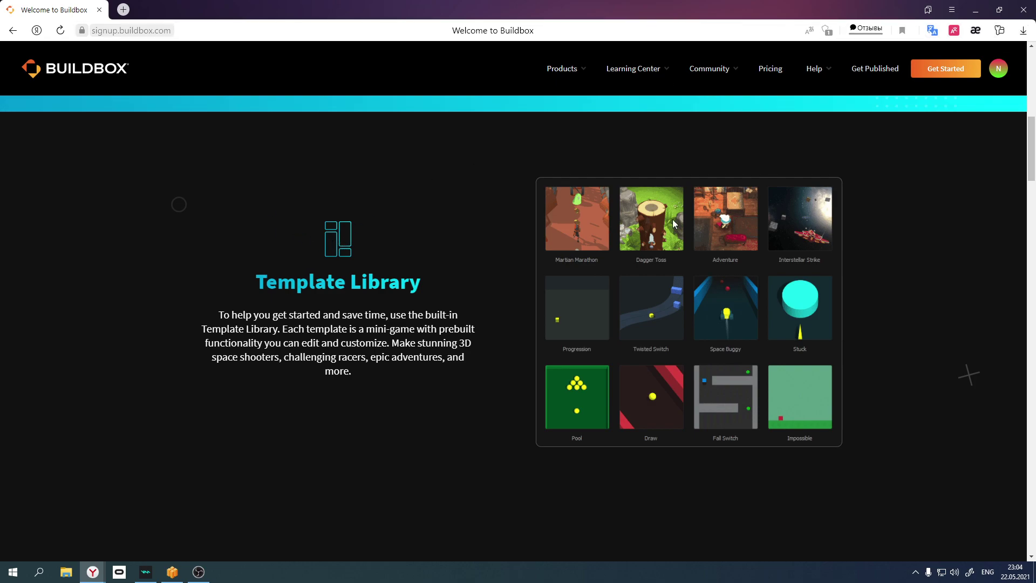
Switch to Buildbox Classic to view its welcome window, and return to the browser
{"action": "left_click", "coordinate": [172, 572]}
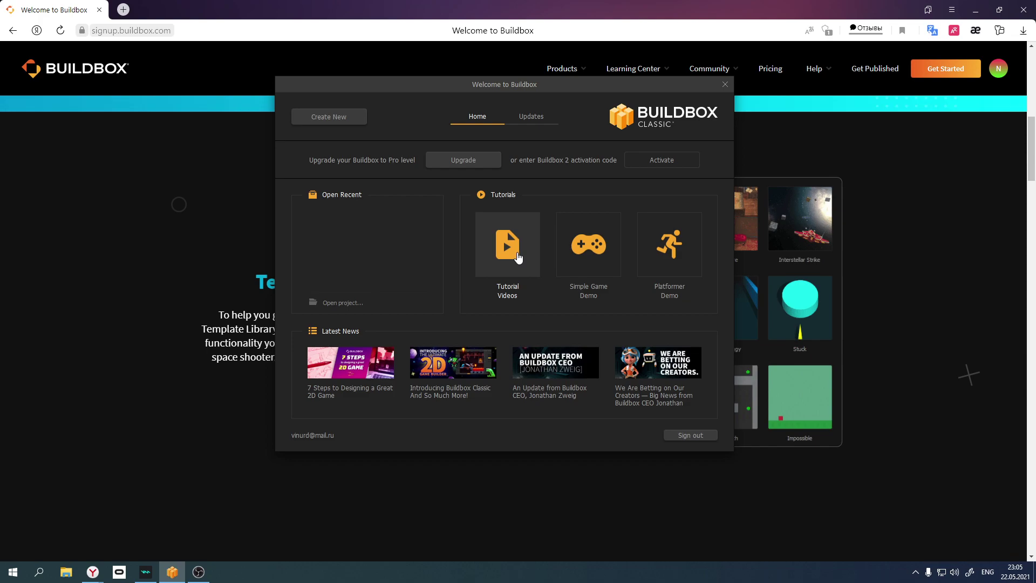
{"action": "left_click", "coordinate": [858, 165]}
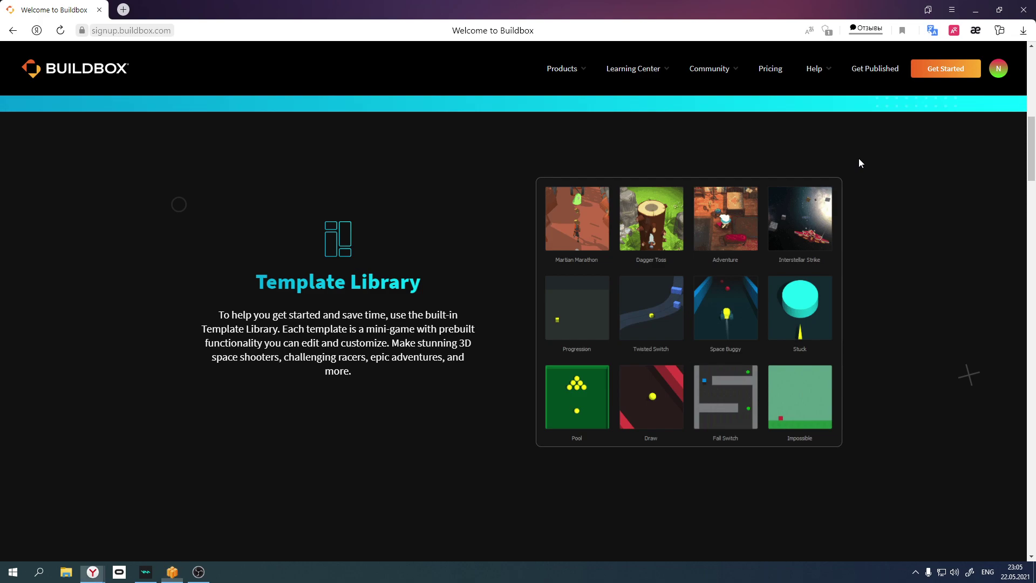
Run the downloaded Buildbox installer and accept the default destination folder C:\Program Files (x86)\Buildbox3
{"action": "left_click", "coordinate": [1026, 32]}
{"action": "left_click", "coordinate": [881, 108]}
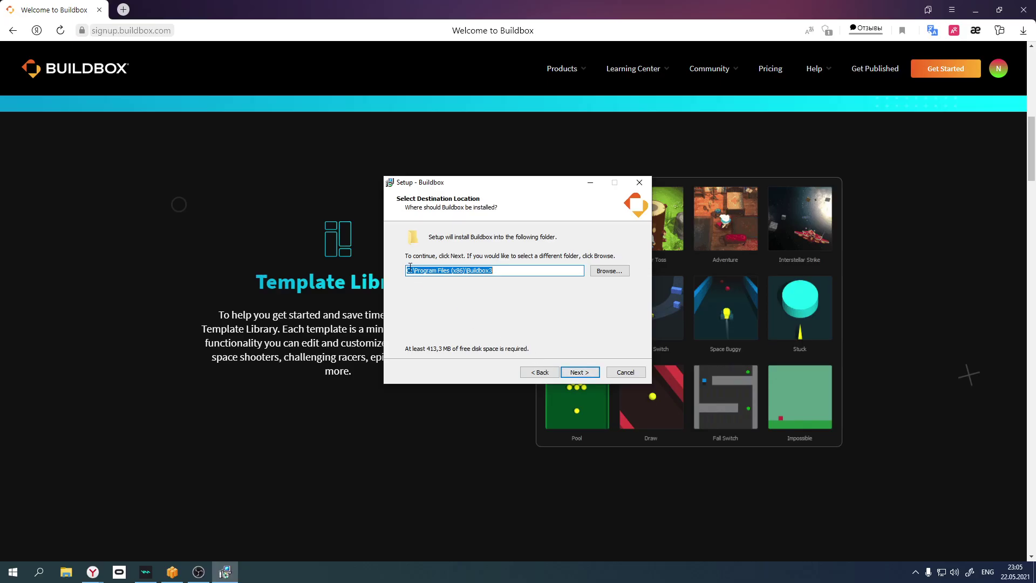
{"action": "left_click_drag", "start_coordinate": [412, 270], "coordinate": [400, 273]}
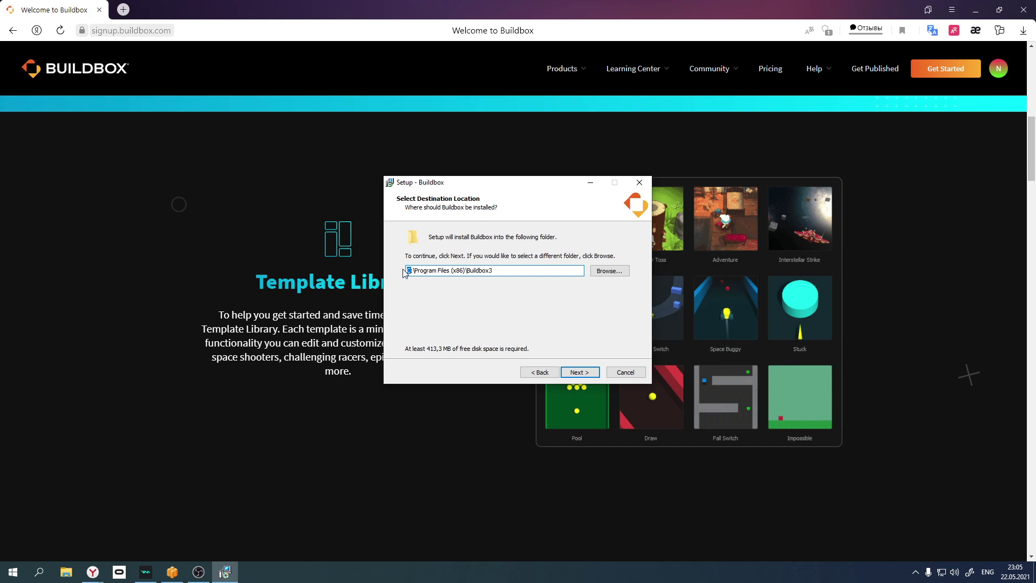
{"action": "left_click", "coordinate": [580, 372]}
{"action": "left_click", "coordinate": [580, 372]}
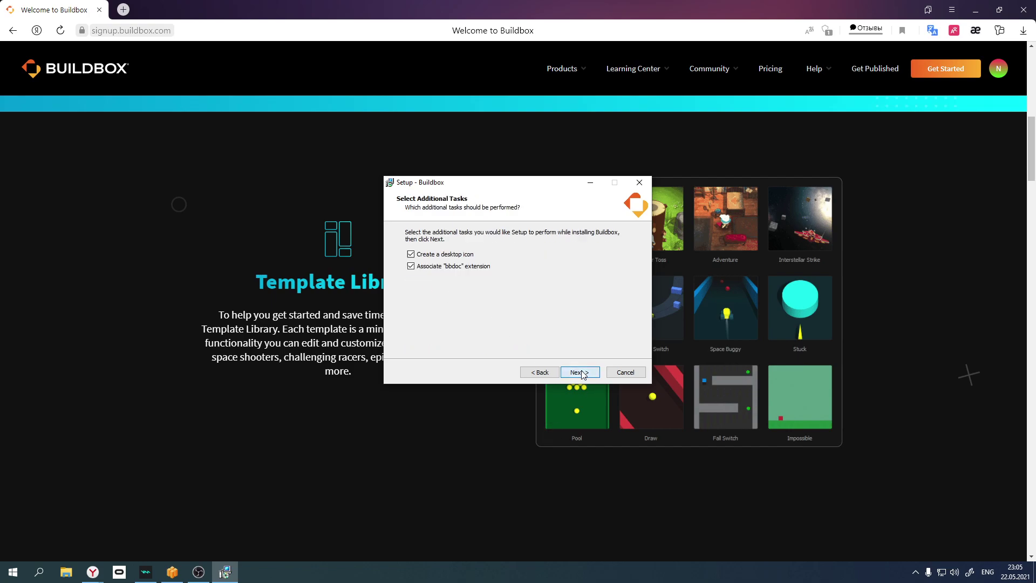
Install Buildbox with a desktop icon and the "bbdoc" association, and launch it in a maximized window
{"action": "left_click", "coordinate": [580, 372]}
{"action": "left_click", "coordinate": [579, 372]}
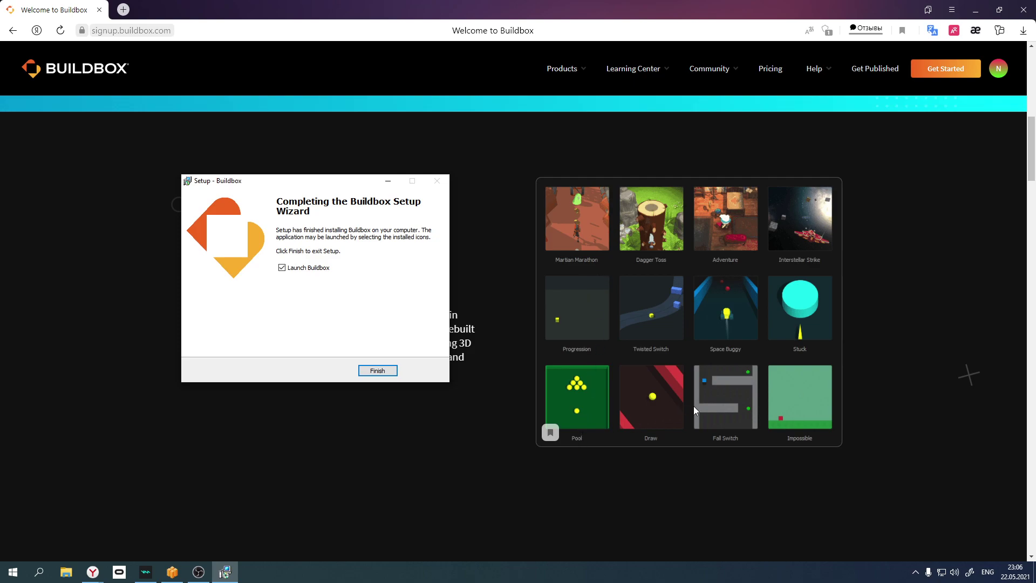
{"action": "left_click", "coordinate": [384, 371]}
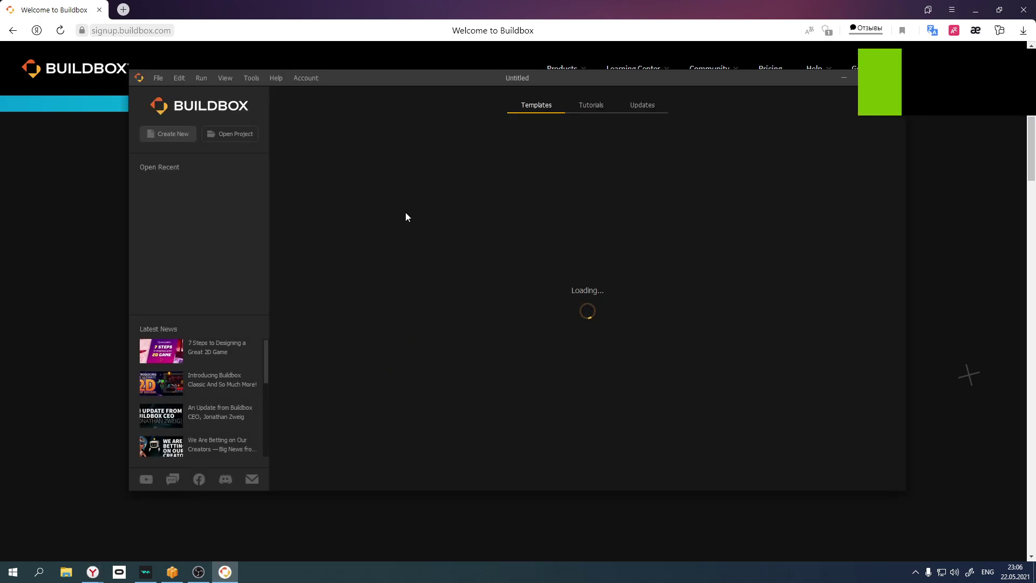
{"action": "left_click_drag", "start_coordinate": [513, 84], "coordinate": [454, 113]}
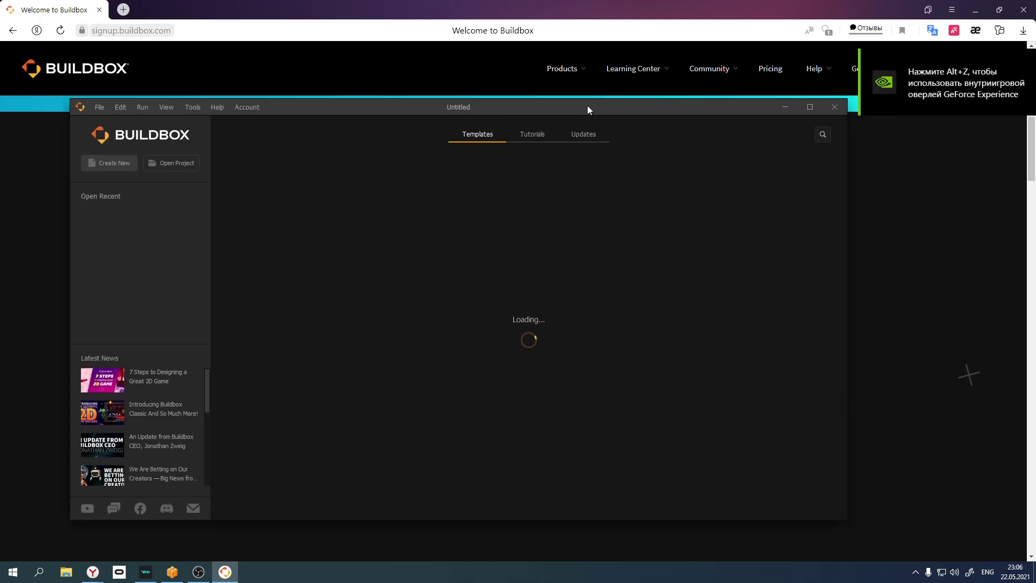
{"action": "left_click", "coordinate": [810, 107]}
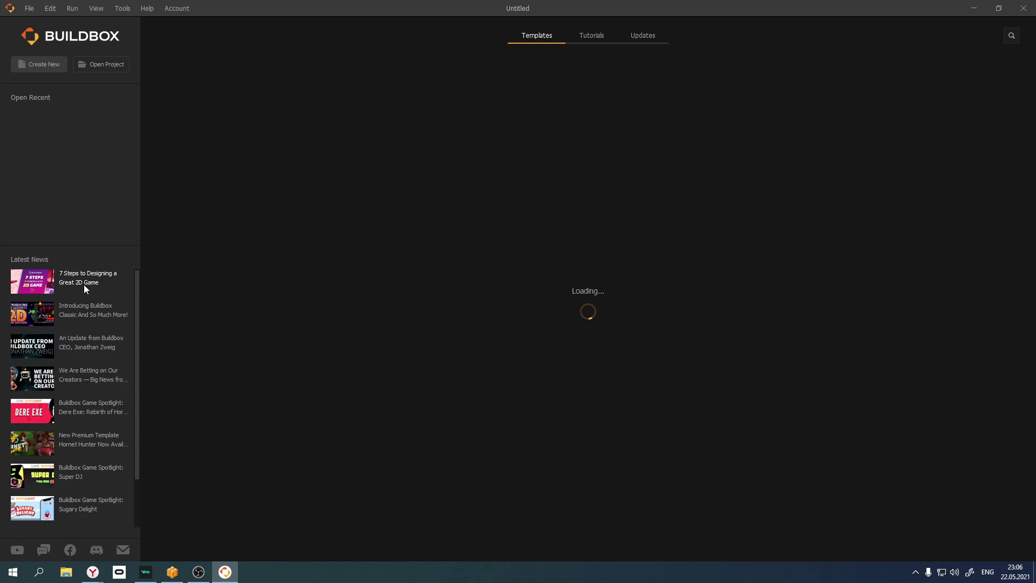
{"action": "scroll", "coordinate": [88, 432], "scroll_direction": "down", "scroll_amount": 2}
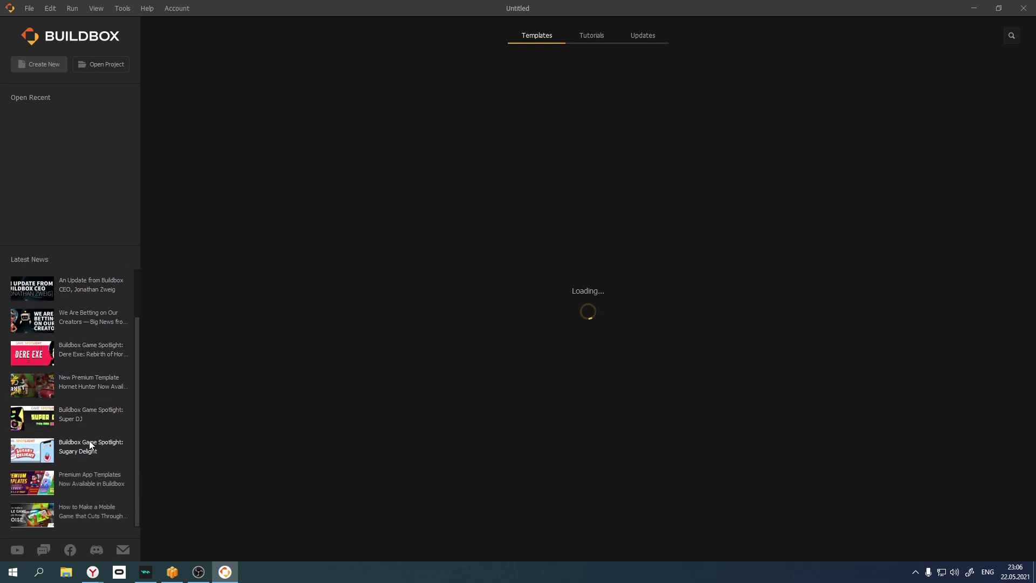
{"action": "scroll", "coordinate": [91, 442], "scroll_direction": "up", "scroll_amount": 2}
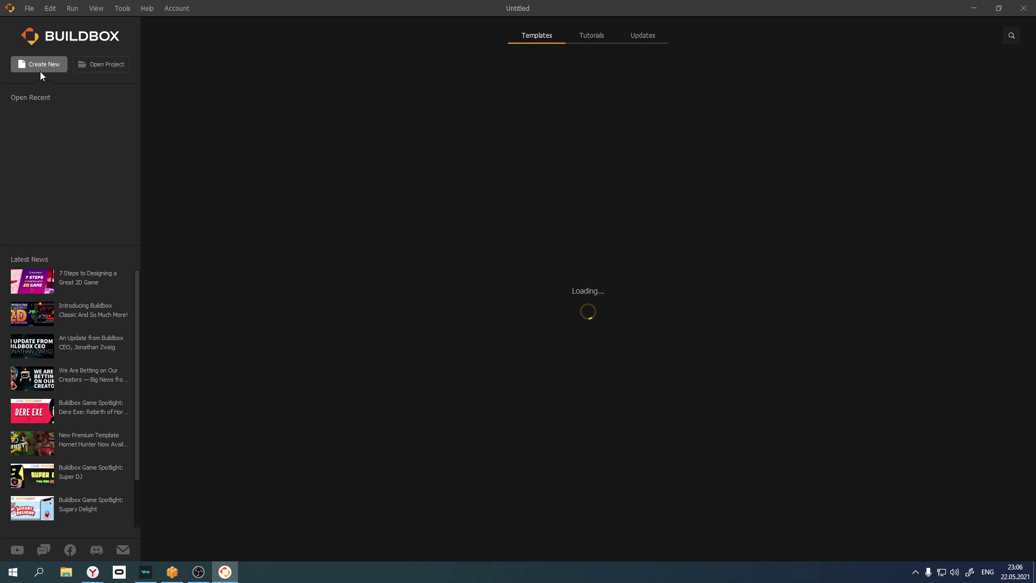
{"action": "left_click", "coordinate": [92, 64]}
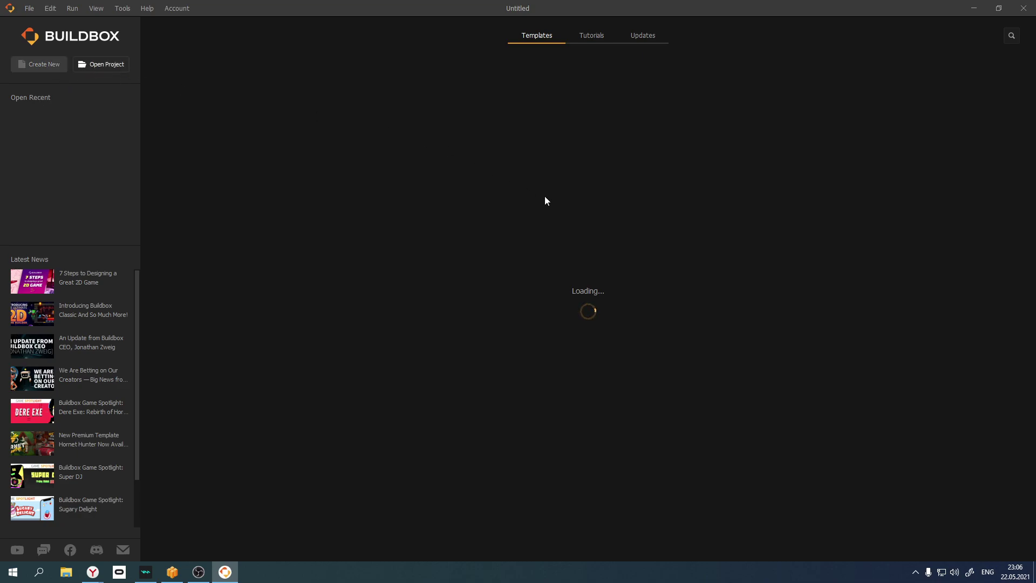
{"action": "left_click", "coordinate": [481, 273]}
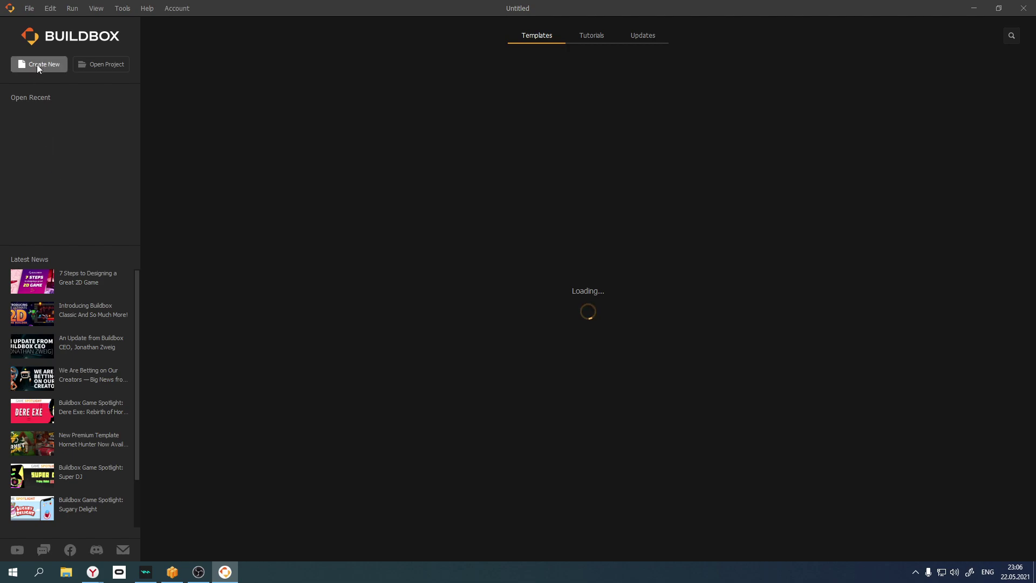
Start a new game with the wizard, choosing 3D, Landscape, Third Person - Side View and Side Scroller
{"action": "left_click", "coordinate": [37, 64]}
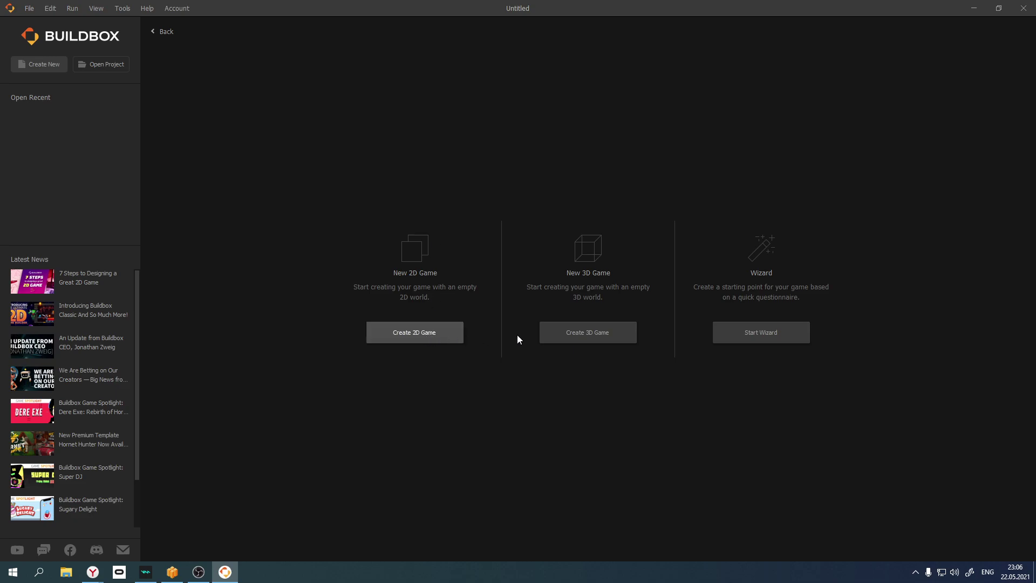
{"action": "left_click", "coordinate": [752, 333]}
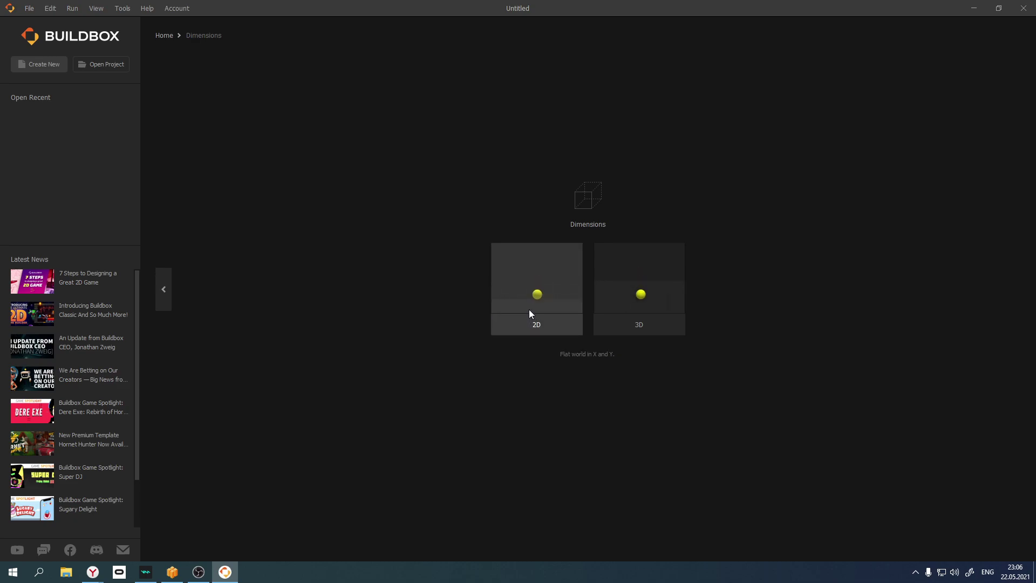
{"action": "left_click", "coordinate": [642, 298]}
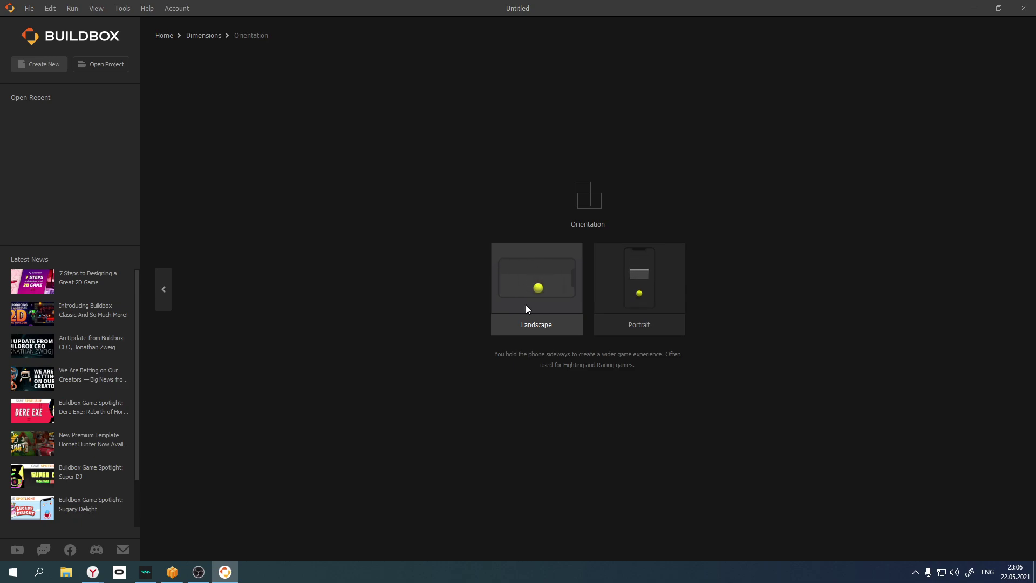
{"action": "left_click", "coordinate": [648, 287]}
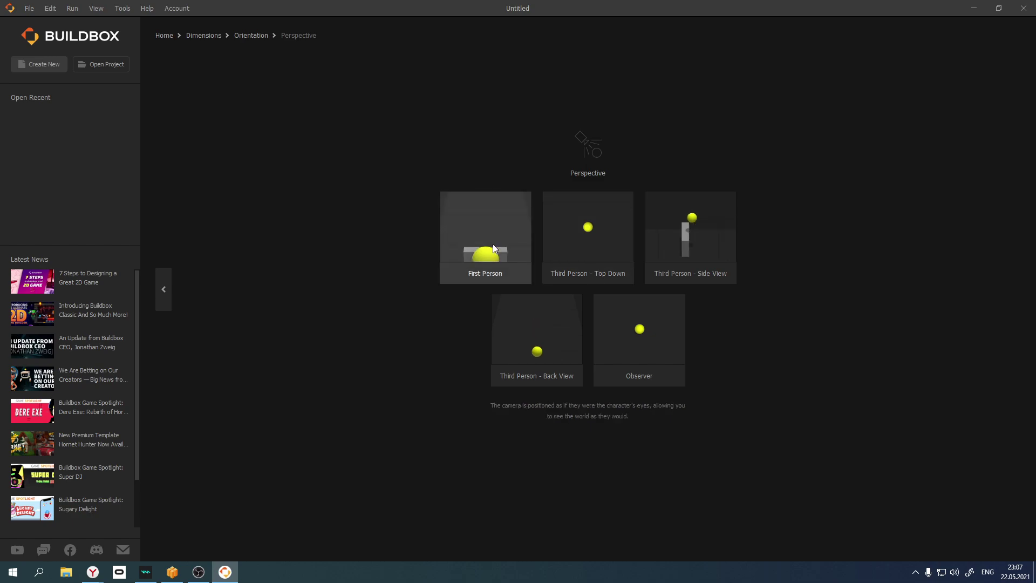
{"action": "left_click", "coordinate": [704, 232]}
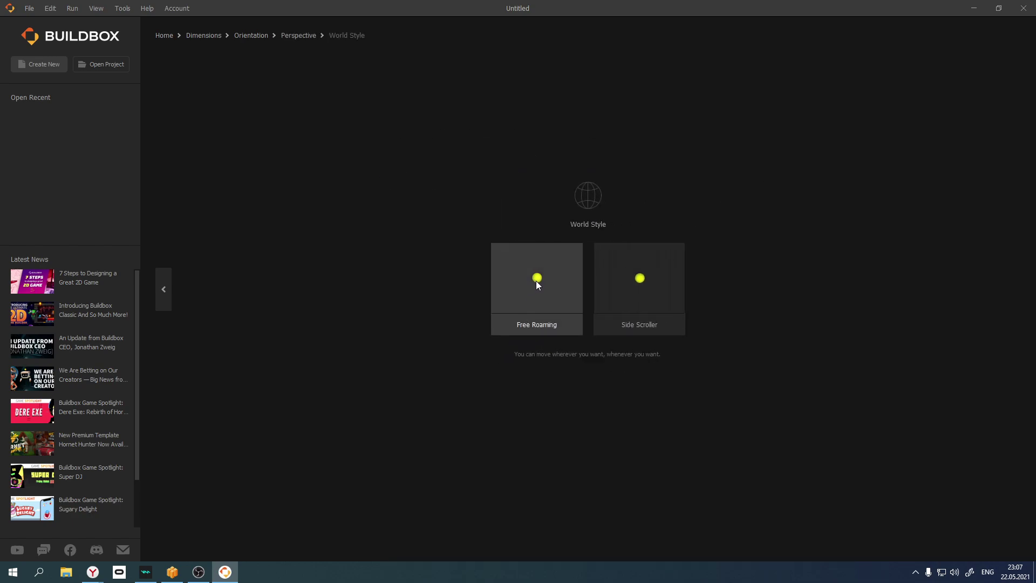
{"action": "left_click", "coordinate": [637, 286]}
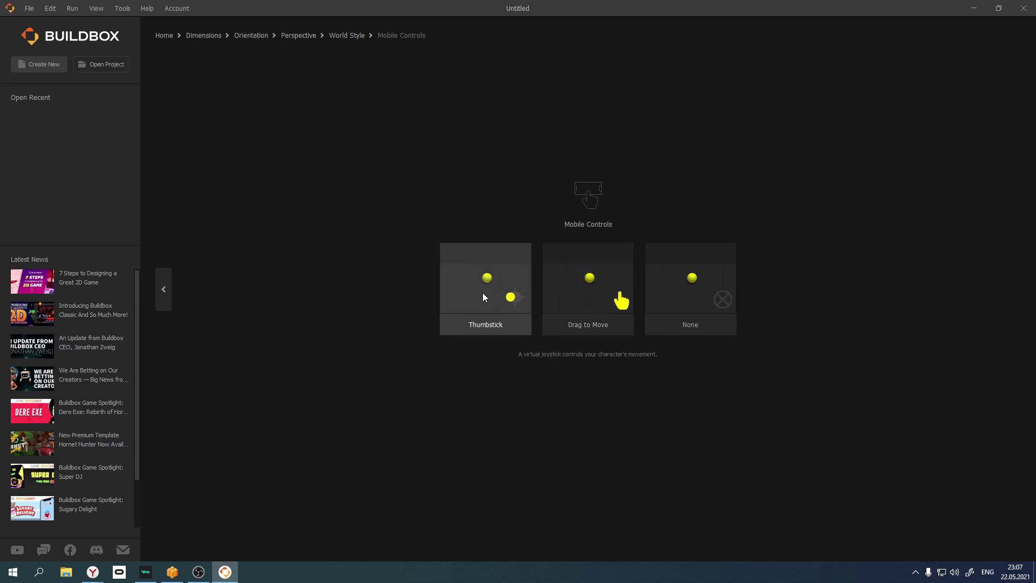
Complete the wizard with Thumbstick controls, Sunset Sky background, Normal physics, Car character, Road ground and Tree ornament
{"action": "left_click", "coordinate": [481, 293]}
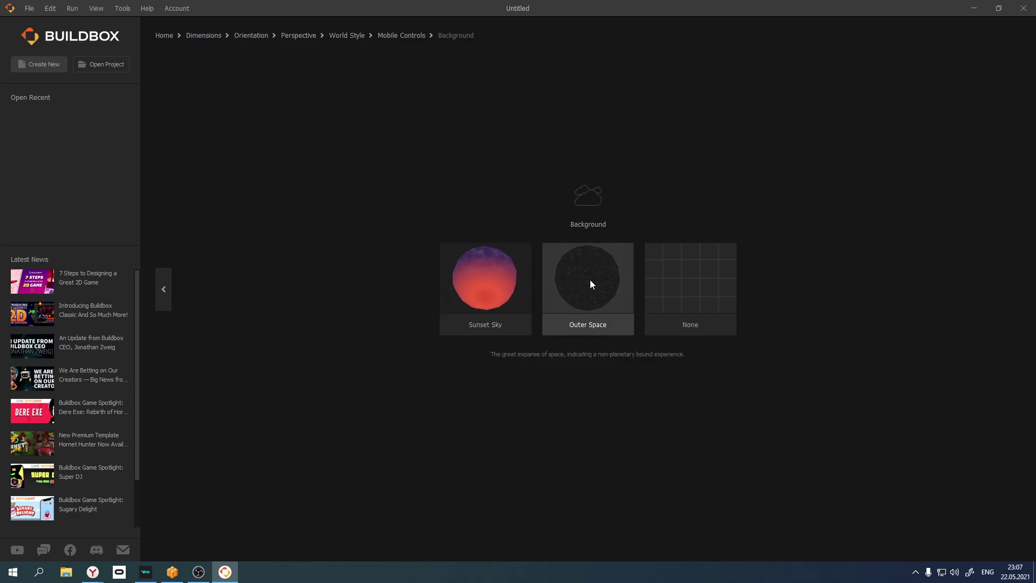
{"action": "left_click", "coordinate": [474, 280]}
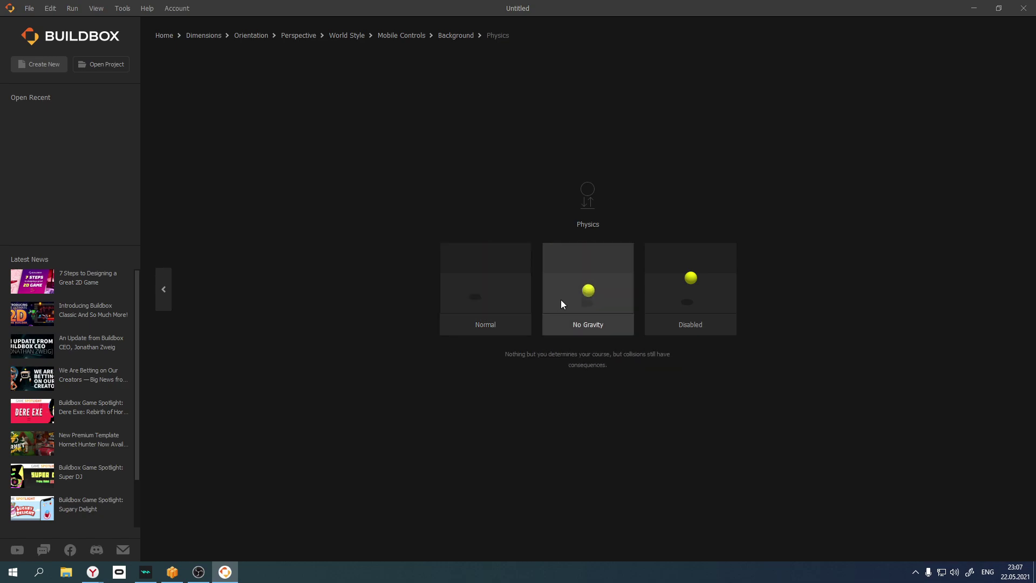
{"action": "left_click", "coordinate": [484, 288]}
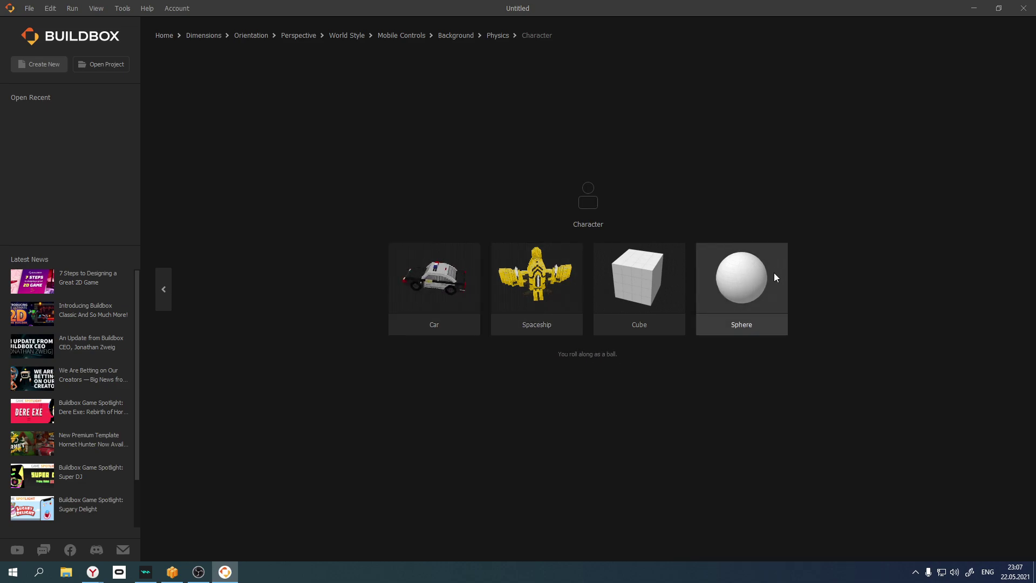
{"action": "left_click", "coordinate": [430, 302]}
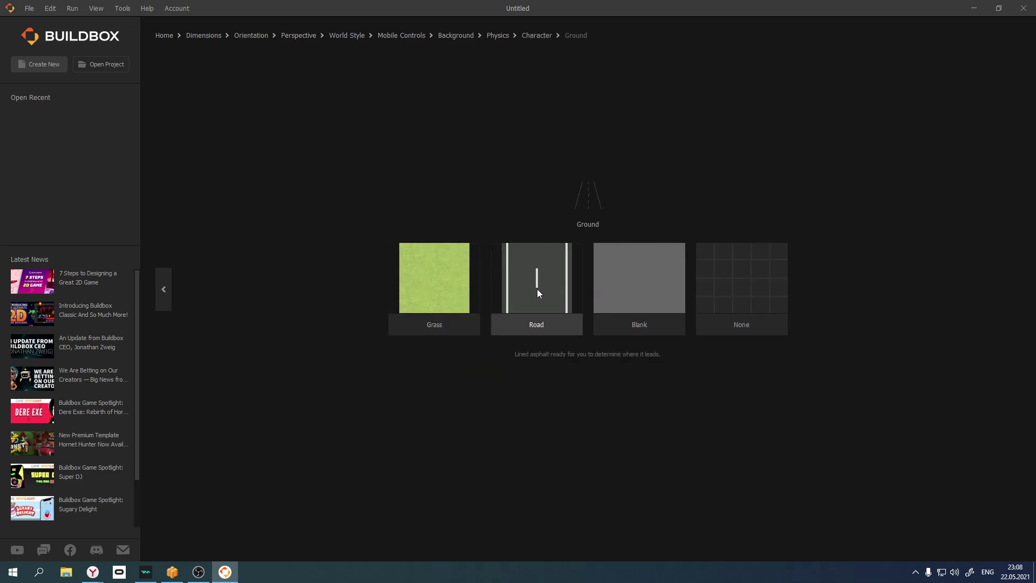
{"action": "left_click", "coordinate": [531, 291]}
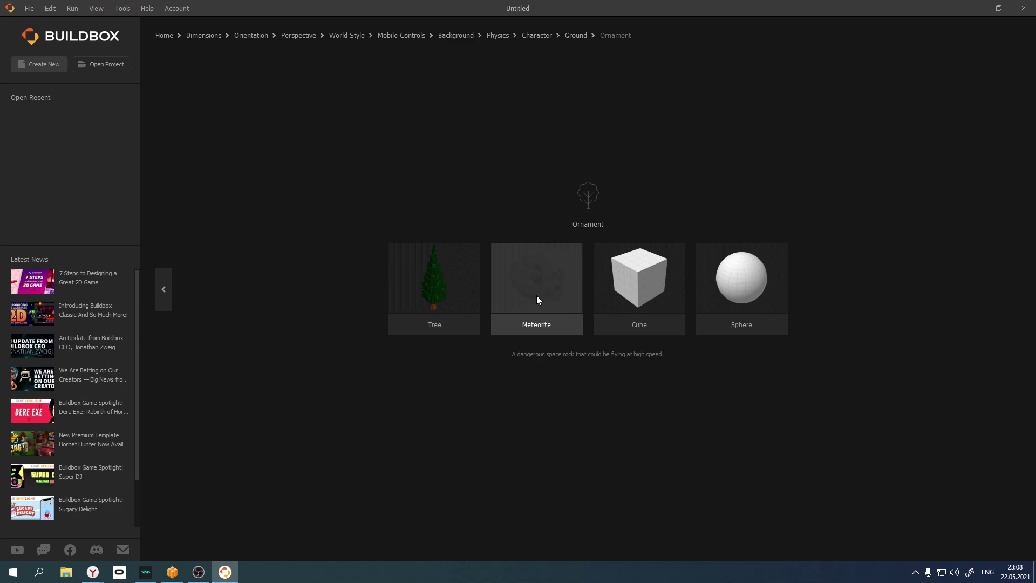
{"action": "left_click", "coordinate": [444, 291]}
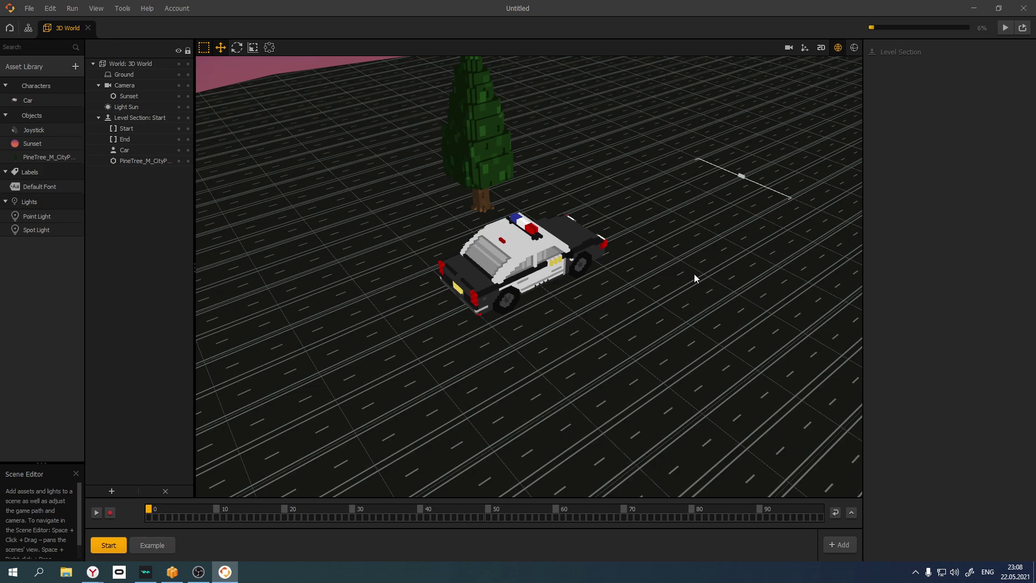
Move the level section's End border farther from the car along the X axis, to about X 21.8
{"action": "scroll", "coordinate": [591, 292], "scroll_direction": "down", "scroll_amount": 3}
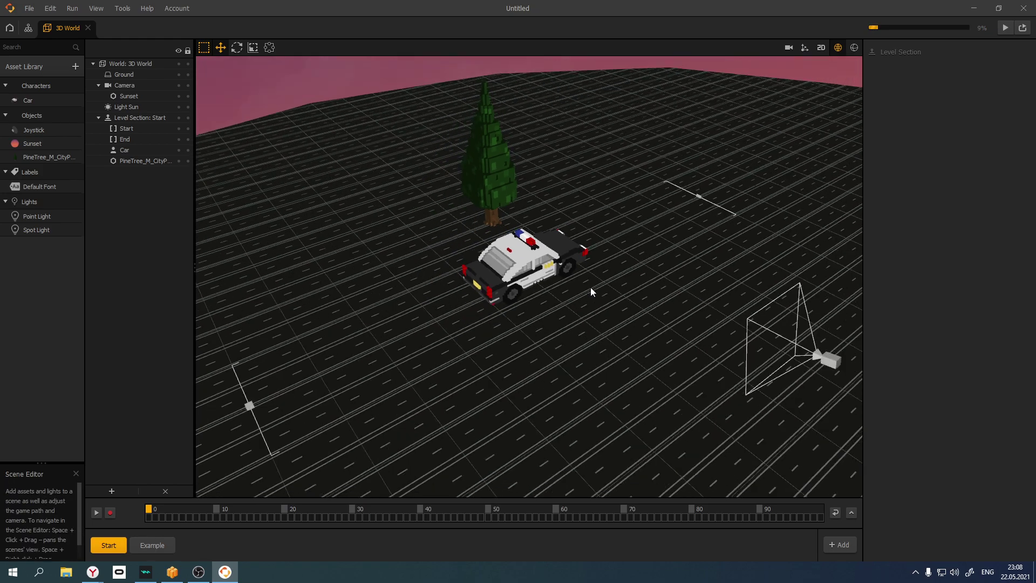
{"action": "scroll", "coordinate": [585, 327], "scroll_direction": "down", "scroll_amount": 3}
{"action": "scroll", "coordinate": [585, 324], "scroll_direction": "up", "scroll_amount": 6}
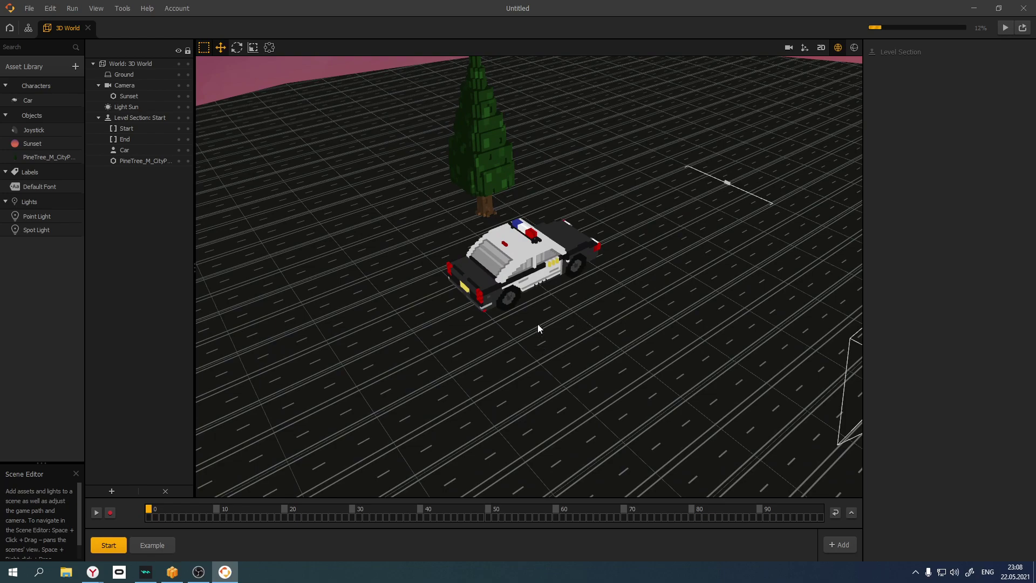
{"action": "scroll", "coordinate": [576, 193], "scroll_direction": "down", "scroll_amount": 2}
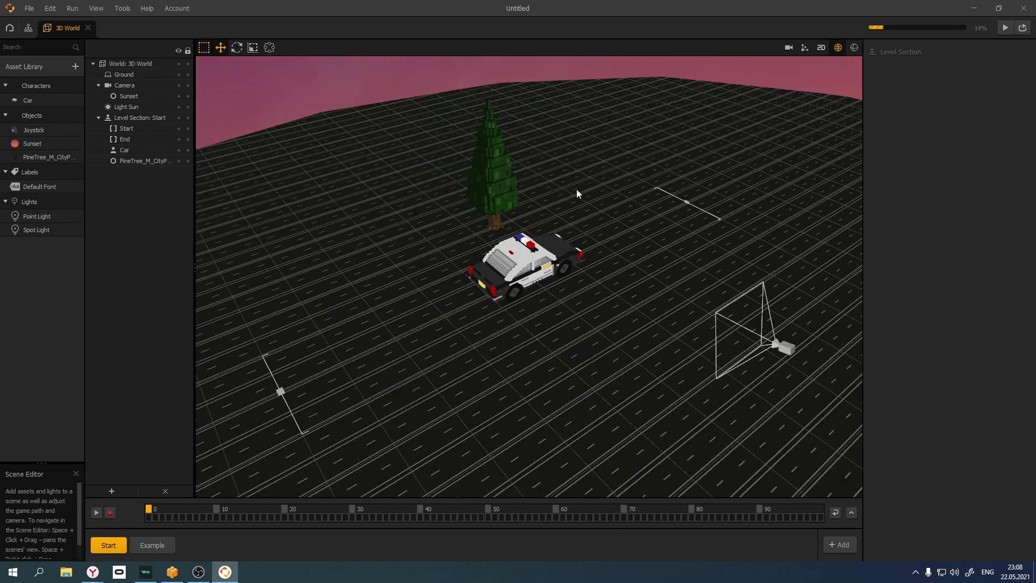
{"action": "left_click", "coordinate": [687, 204]}
{"action": "left_click_drag", "start_coordinate": [715, 194], "coordinate": [831, 136]}
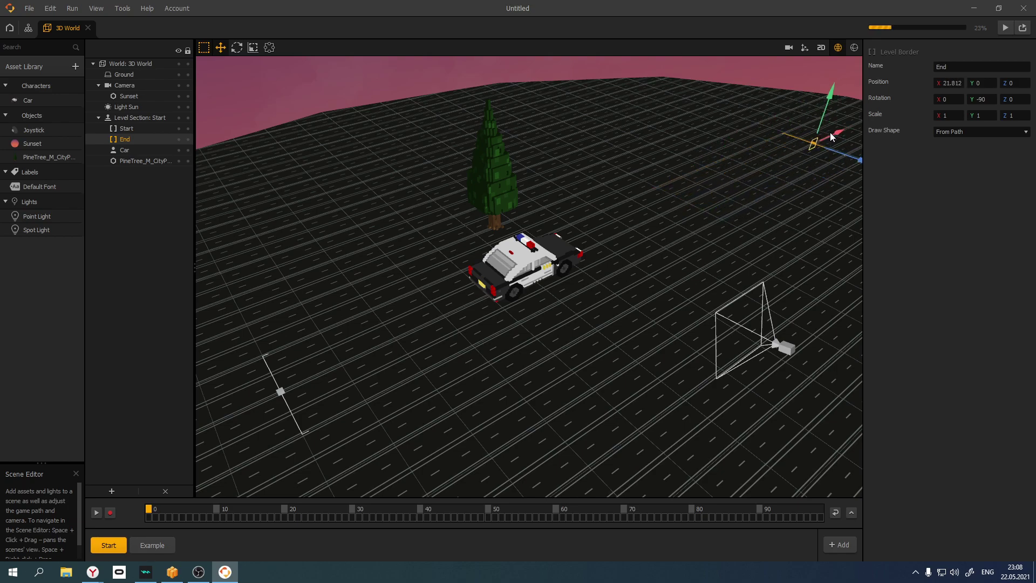
Move the level section's Start border back along the X axis, to about X -11
{"action": "left_click", "coordinate": [281, 390]}
{"action": "left_click_drag", "start_coordinate": [330, 370], "coordinate": [306, 389]}
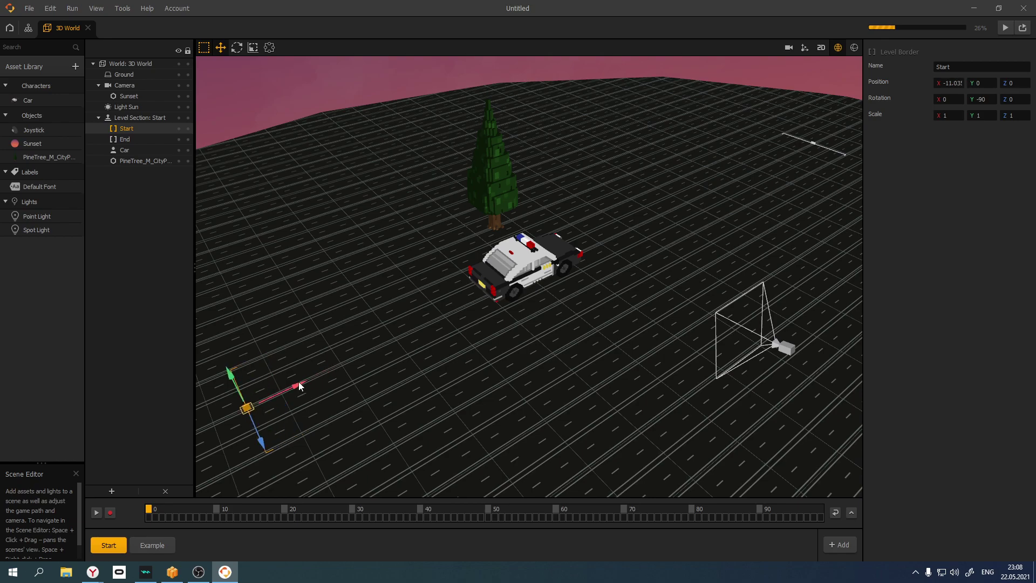
{"action": "scroll", "coordinate": [365, 351], "scroll_direction": "down", "scroll_amount": 3}
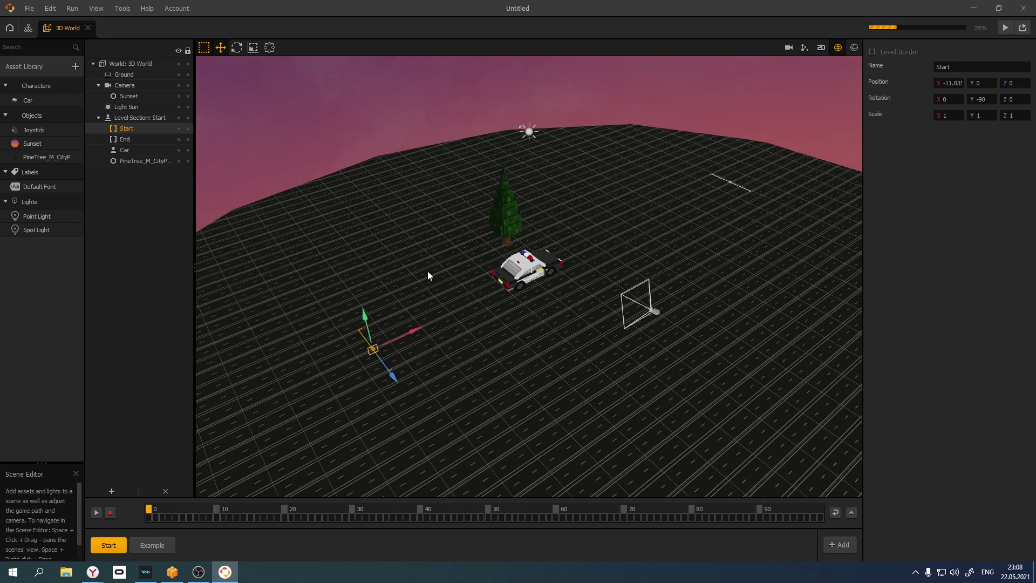
{"action": "scroll", "coordinate": [463, 285], "scroll_direction": "up", "scroll_amount": 2}
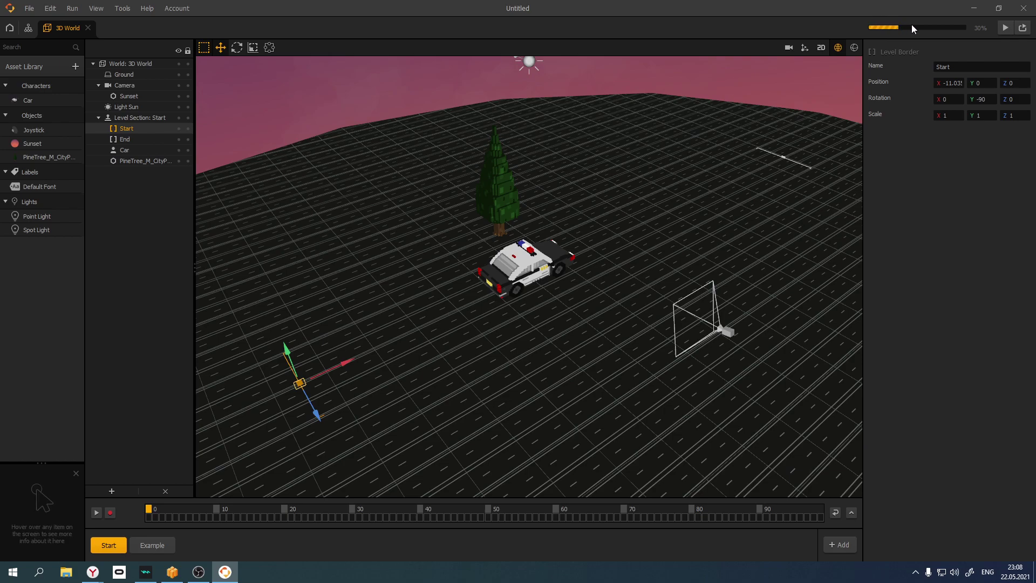
Run the game preview and maximize its window
{"action": "mouse_move", "coordinate": [956, 30]}
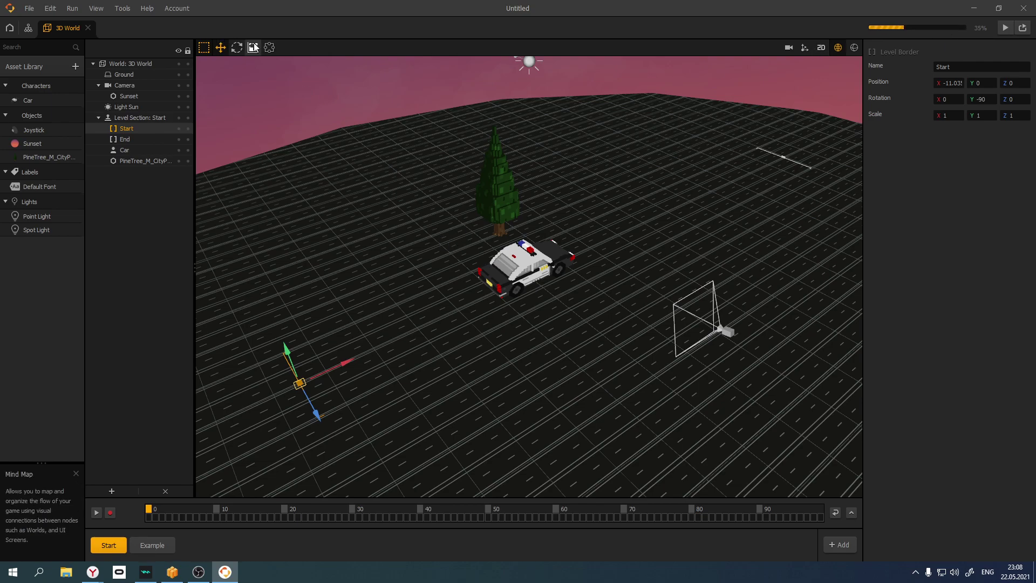
{"action": "left_click", "coordinate": [1004, 28]}
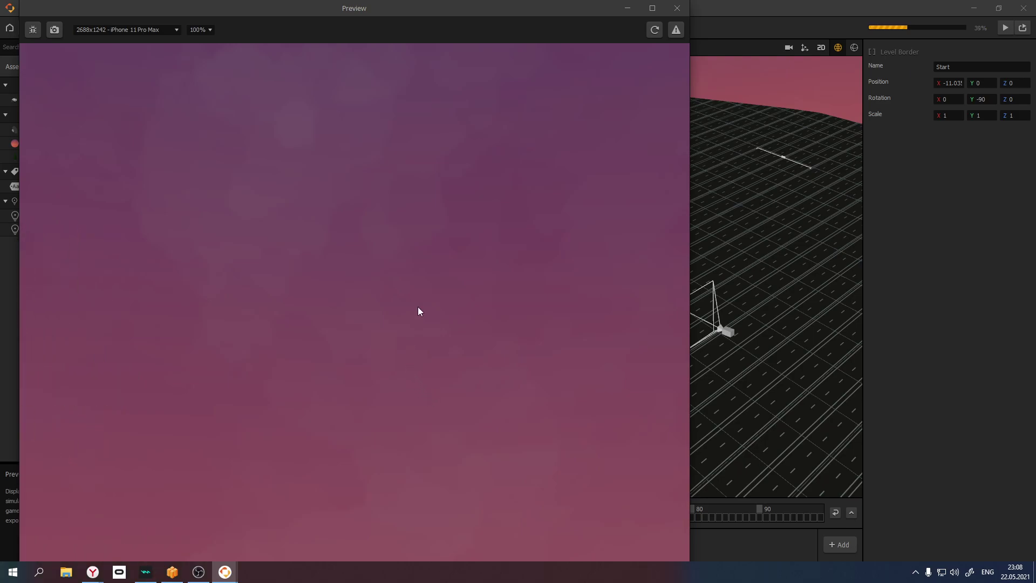
{"action": "left_click", "coordinate": [651, 8]}
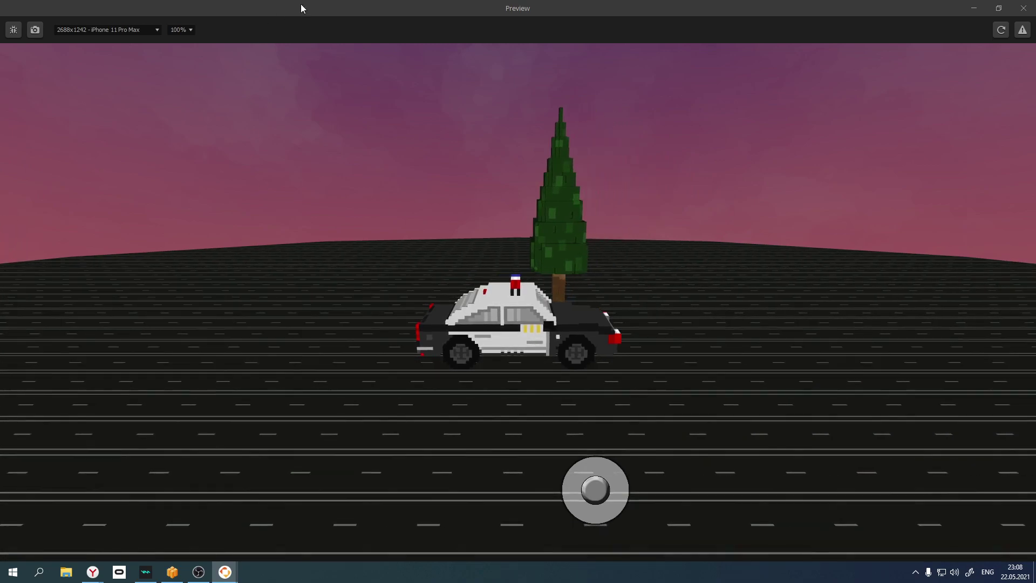
Try the Full HD preview resolution, switch it to 2208x1242 - iPhone 8+ and close the preview
{"action": "left_click", "coordinate": [138, 31]}
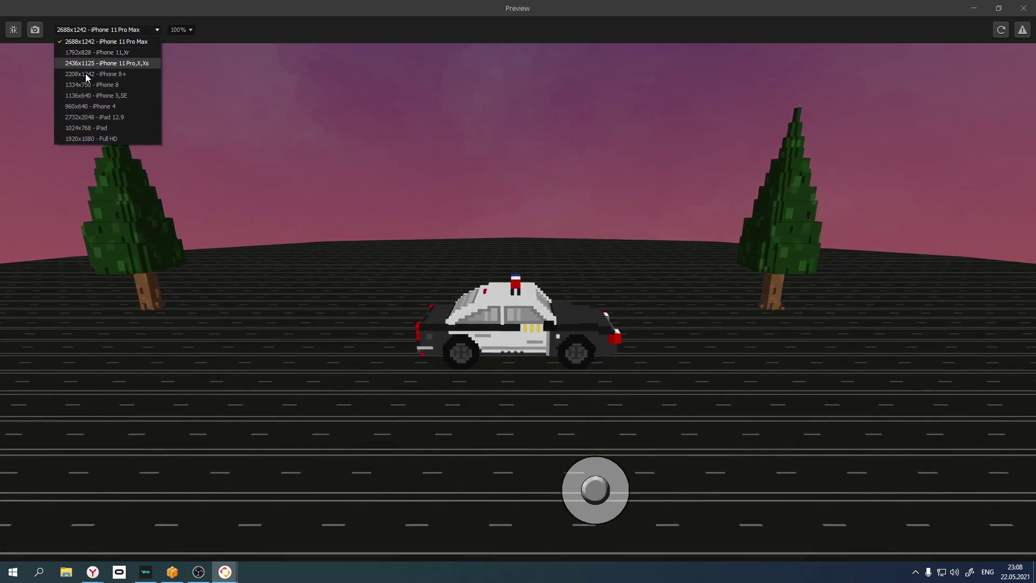
{"action": "left_click", "coordinate": [106, 139]}
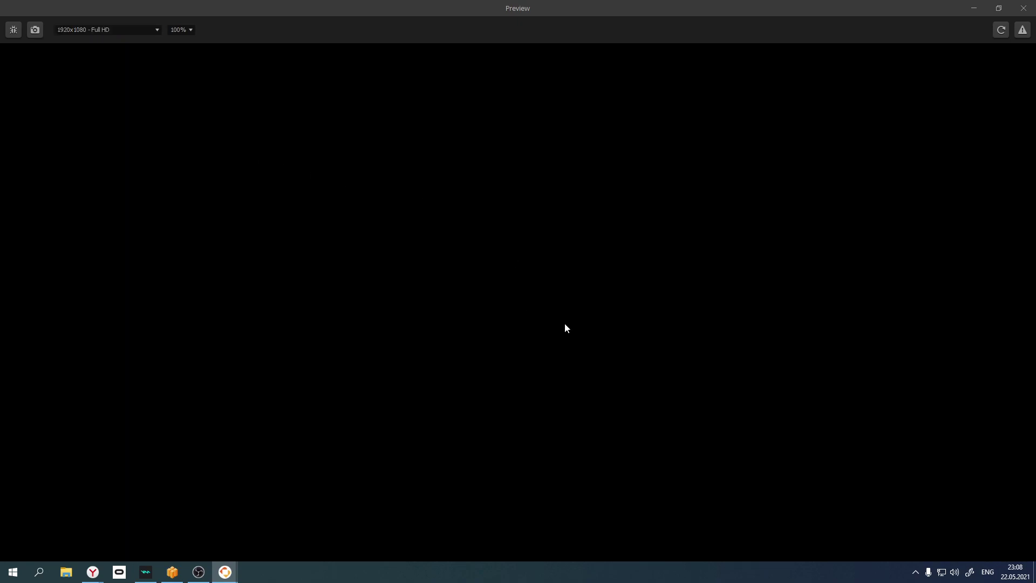
{"action": "left_click", "coordinate": [140, 34]}
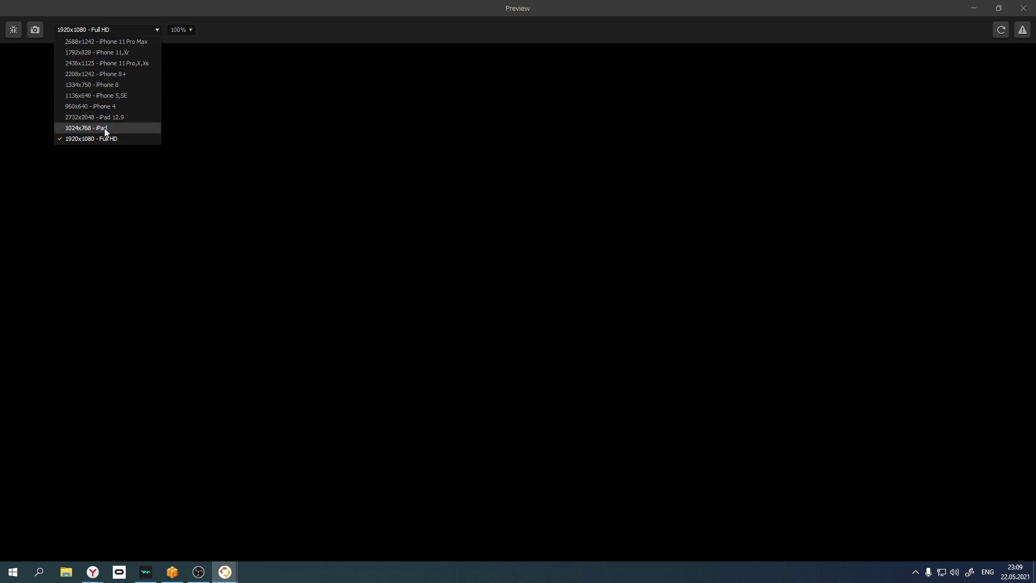
{"action": "left_click", "coordinate": [100, 75]}
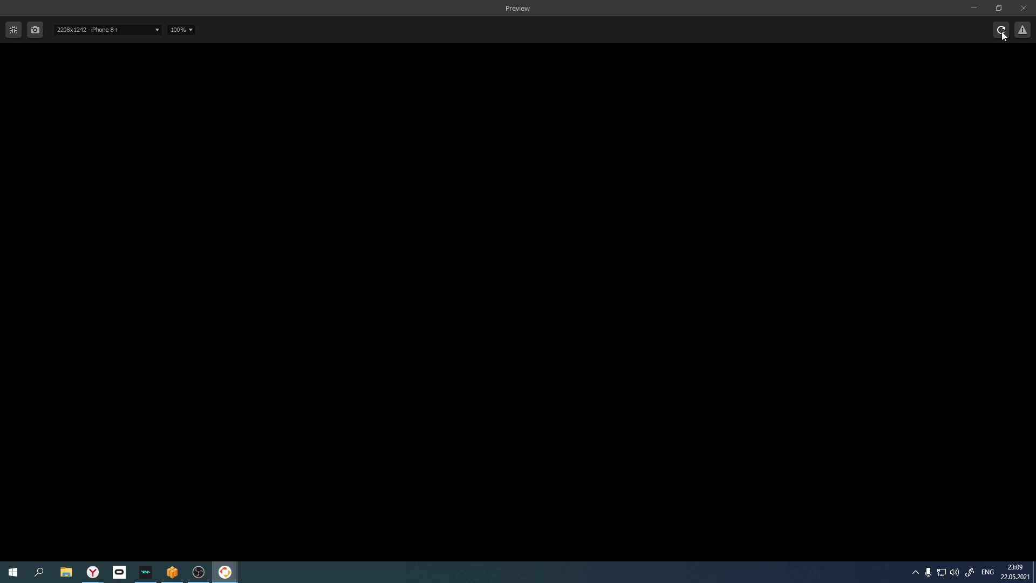
{"action": "left_click", "coordinate": [1021, 12]}
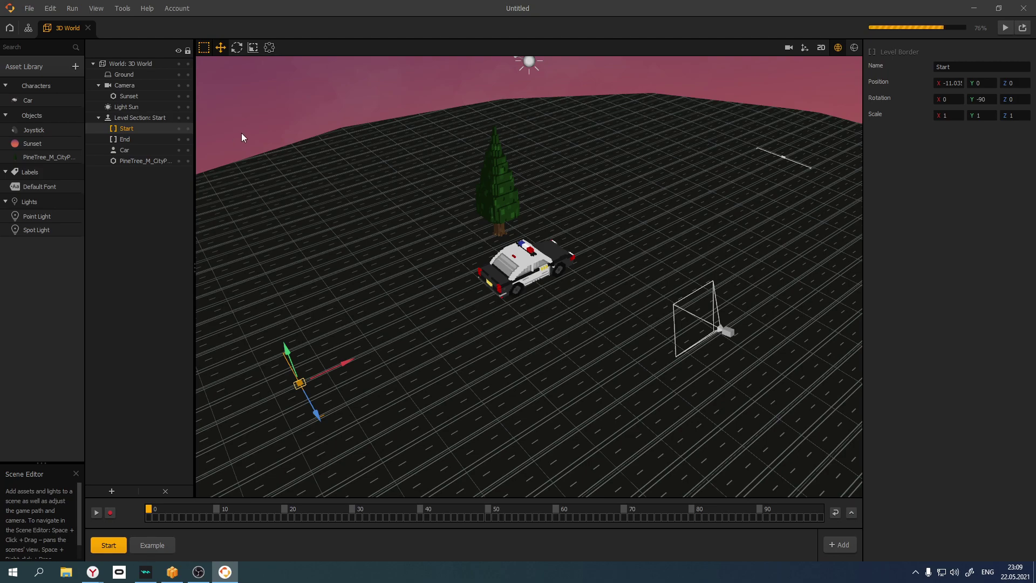
{"action": "left_click", "coordinate": [533, 278]}
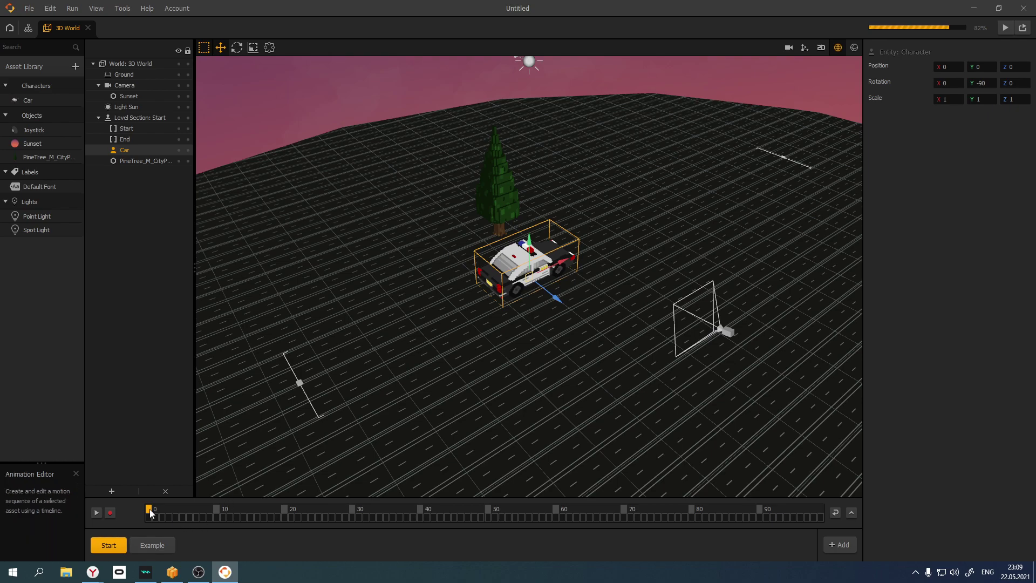
{"action": "left_click", "coordinate": [167, 510]}
{"action": "mouse_move", "coordinate": [166, 510]}
{"action": "left_mouse_down"}
{"action": "mouse_move", "coordinate": [218, 510]}
{"action": "mouse_move", "coordinate": [150, 512]}
{"action": "left_mouse_up"}
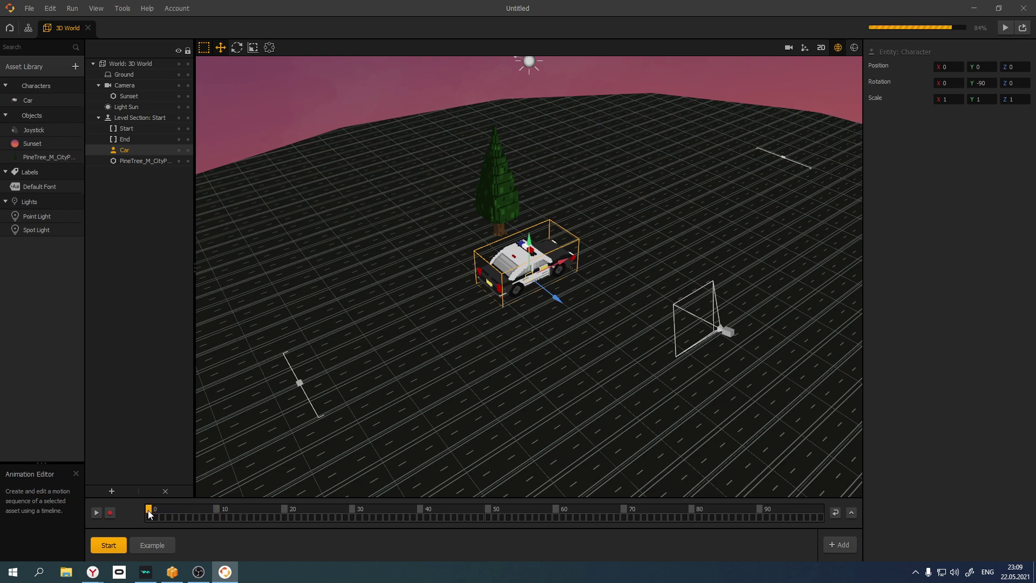
Nudge the pine tree down to about Y -0.036, activate rotation and start recording its animation, dismissing the download notice
{"action": "left_click", "coordinate": [500, 208]}
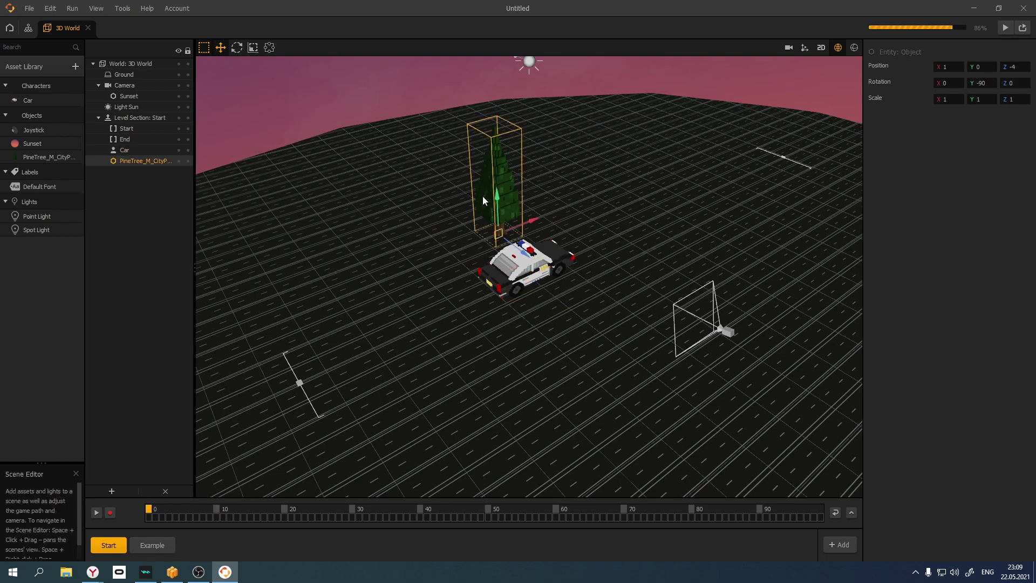
{"action": "left_click_drag", "start_coordinate": [495, 200], "coordinate": [498, 199]}
{"action": "left_click", "coordinate": [253, 48]}
{"action": "left_click", "coordinate": [237, 48]}
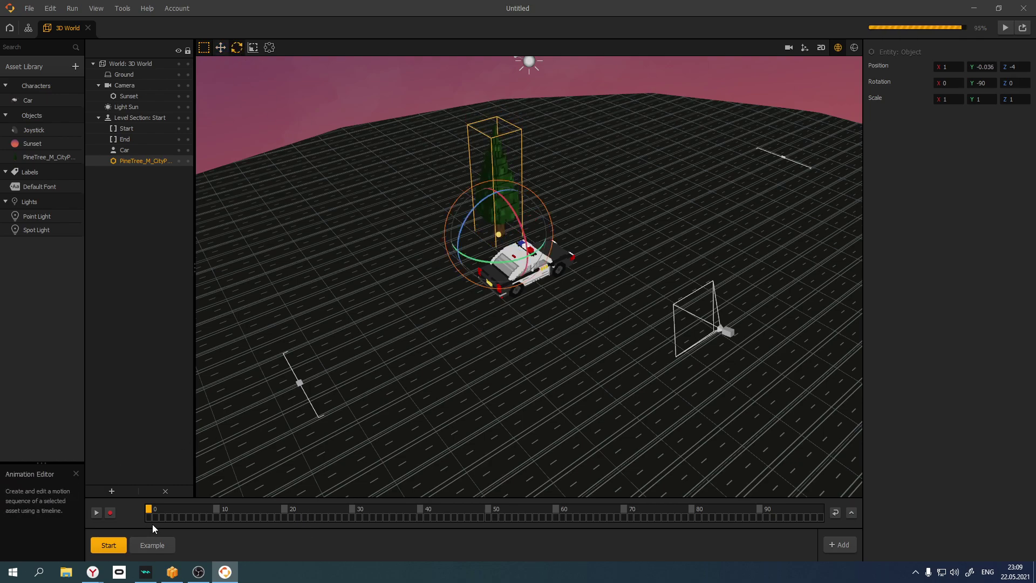
{"action": "left_click", "coordinate": [110, 513]}
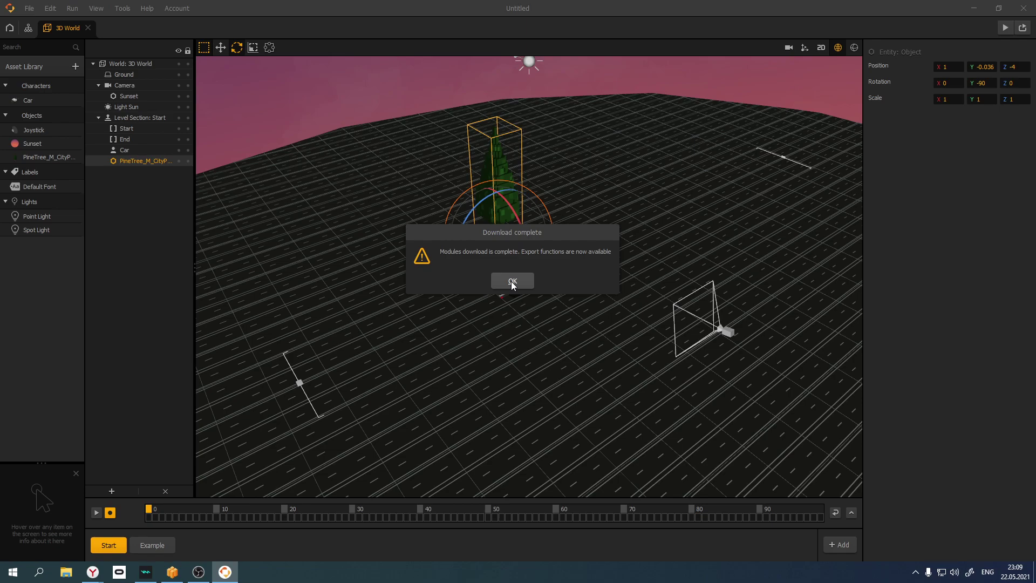
{"action": "left_click", "coordinate": [513, 281]}
Record keyframes at frames 0, 10, 20, 30 and 40 that tilt the pine tree back and forth about its X axis
{"action": "left_click_drag", "start_coordinate": [464, 221], "coordinate": [464, 221]}
{"action": "left_click_drag", "start_coordinate": [149, 510], "coordinate": [215, 510]}
{"action": "left_click_drag", "start_coordinate": [471, 216], "coordinate": [469, 222]}
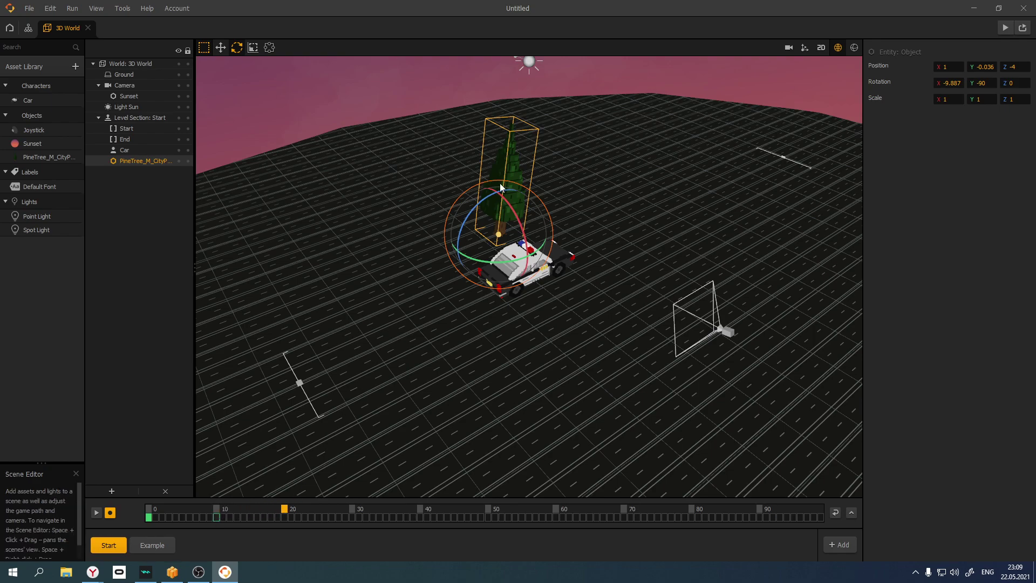
{"action": "left_click_drag", "start_coordinate": [469, 218], "coordinate": [466, 227]}
{"action": "left_click", "coordinate": [353, 509]}
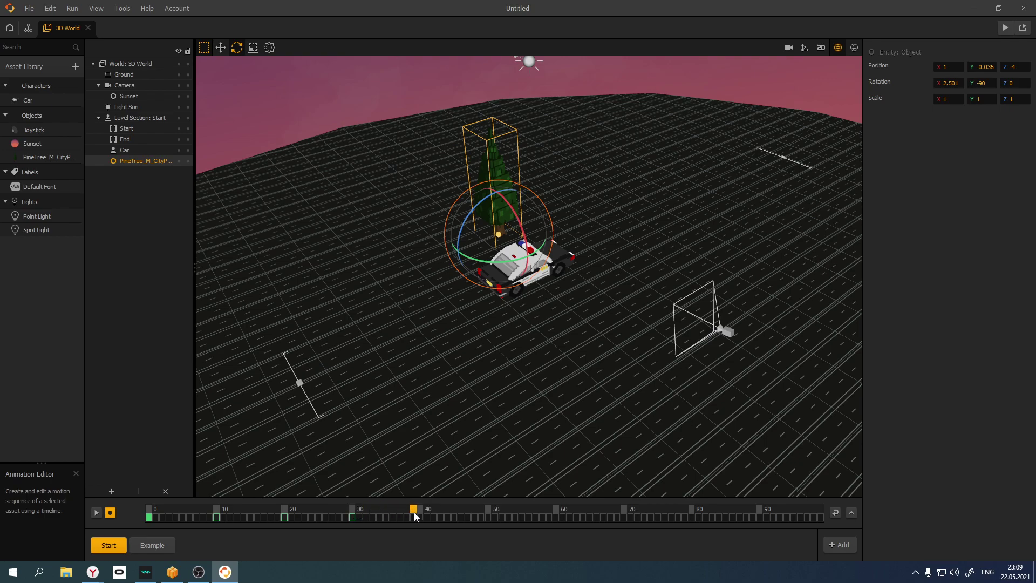
{"action": "left_click_drag", "start_coordinate": [475, 209], "coordinate": [462, 226]}
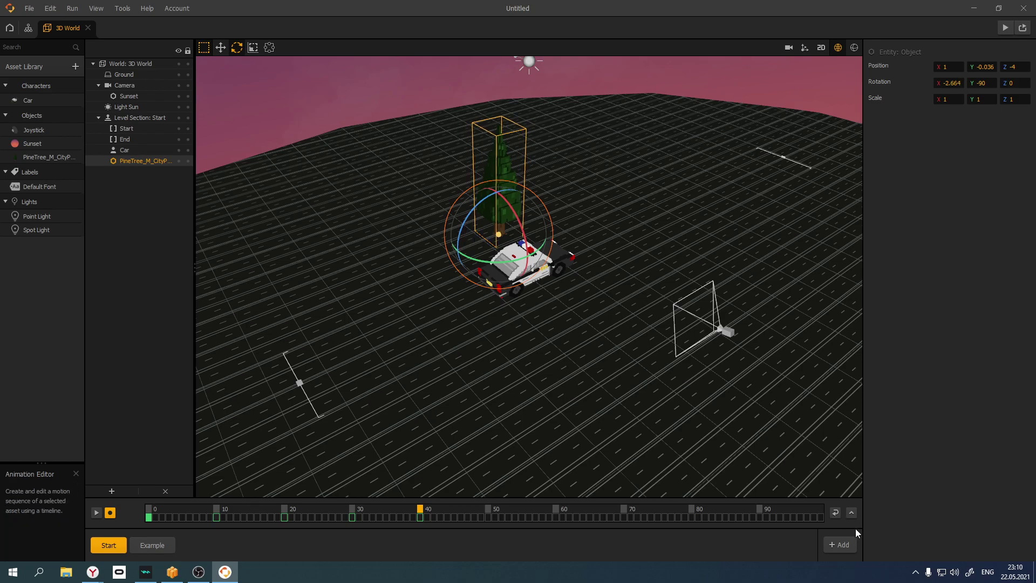
Run the game preview in a maximized window to check the tree's swaying, and close it
{"action": "left_click", "coordinate": [1005, 28]}
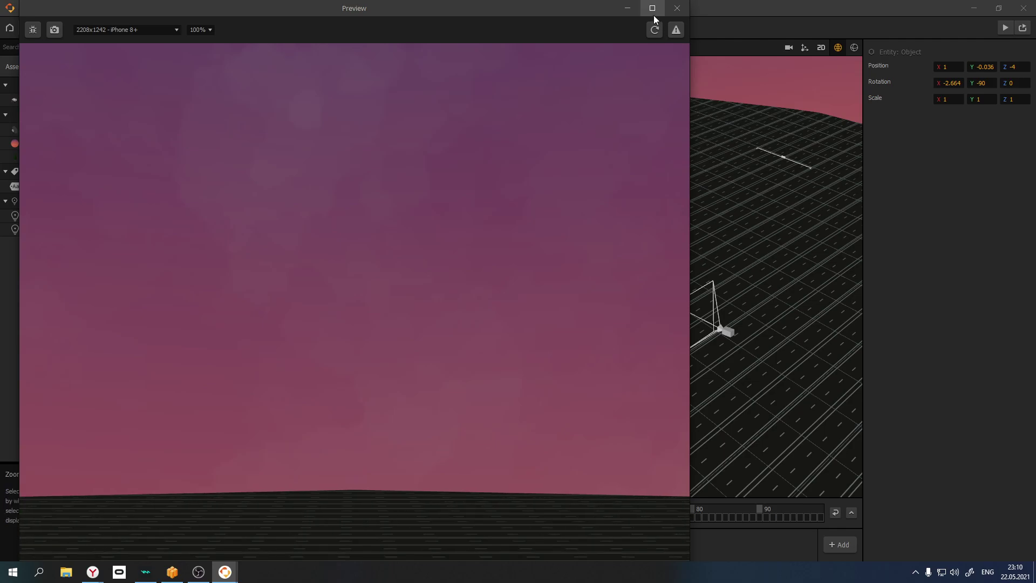
{"action": "left_click", "coordinate": [652, 7]}
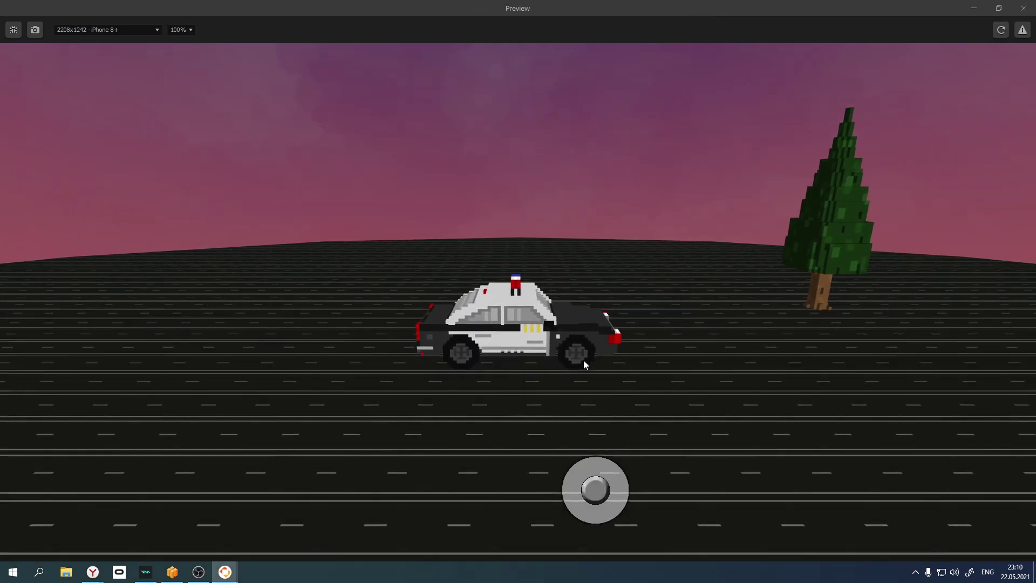
{"action": "left_click", "coordinate": [1023, 7]}
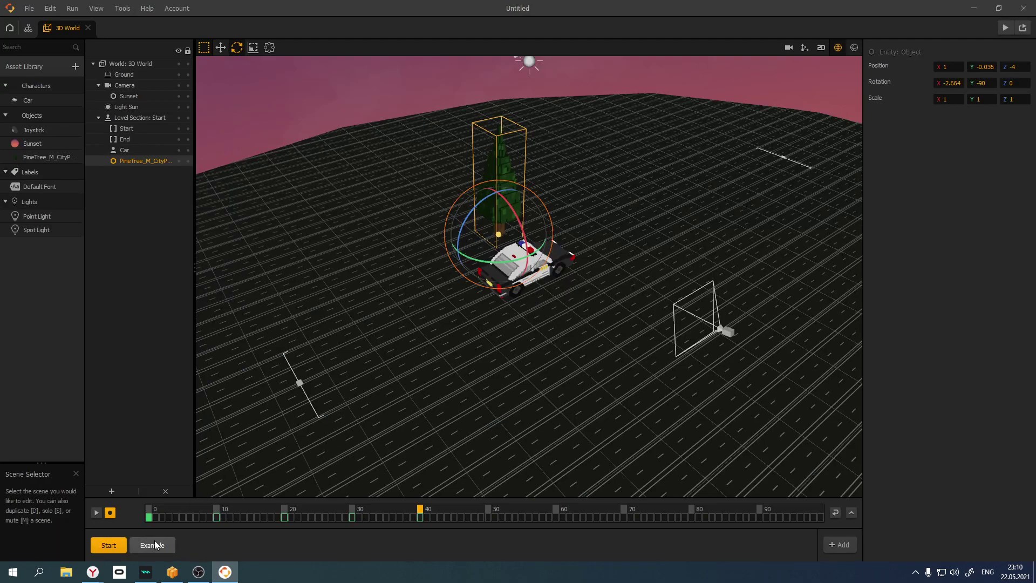
Stop recording, turn on looping for the pine tree's animation and play it on the timeline
{"action": "left_click", "coordinate": [96, 512]}
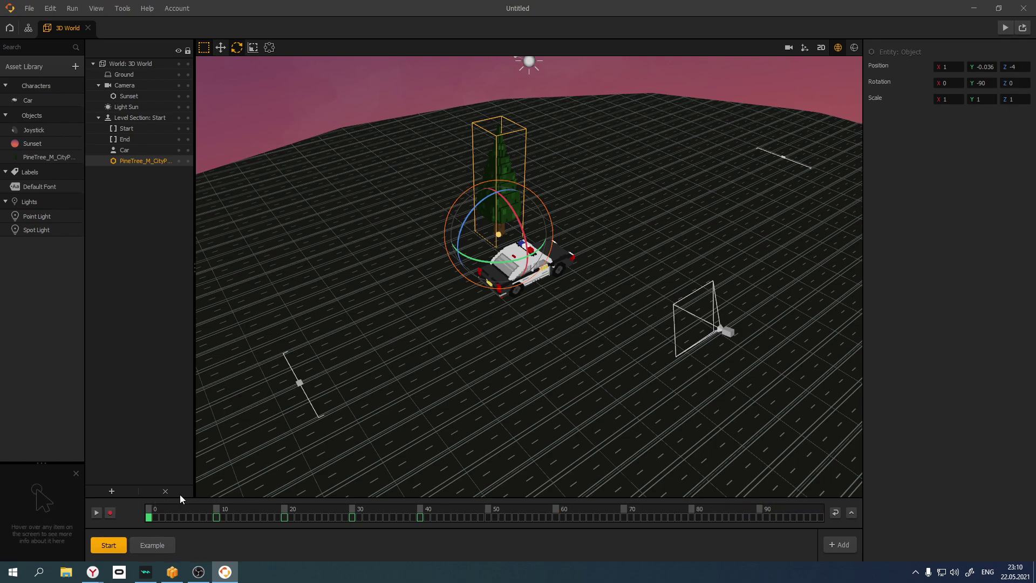
{"action": "left_click", "coordinate": [835, 512]}
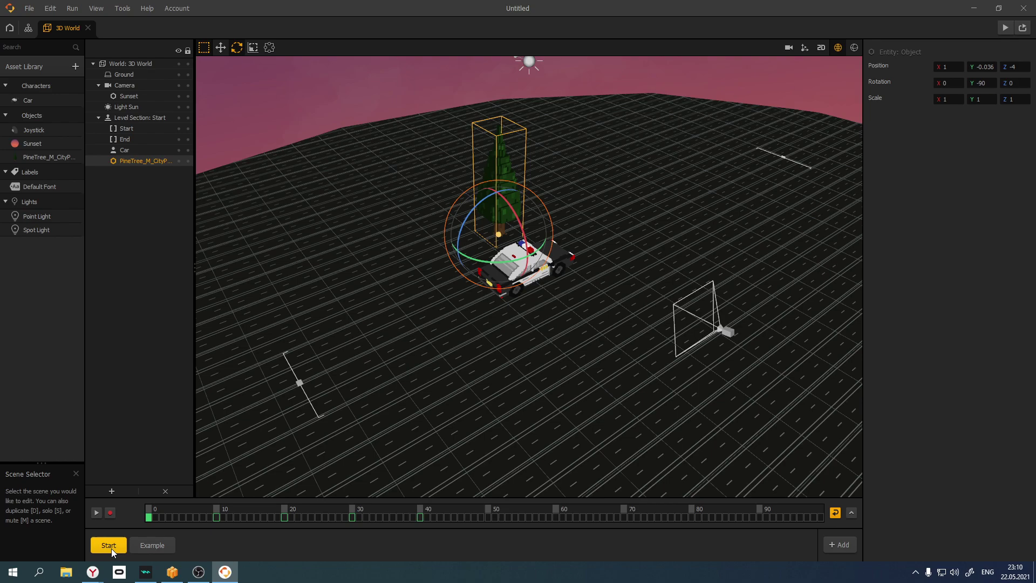
{"action": "left_click", "coordinate": [95, 512]}
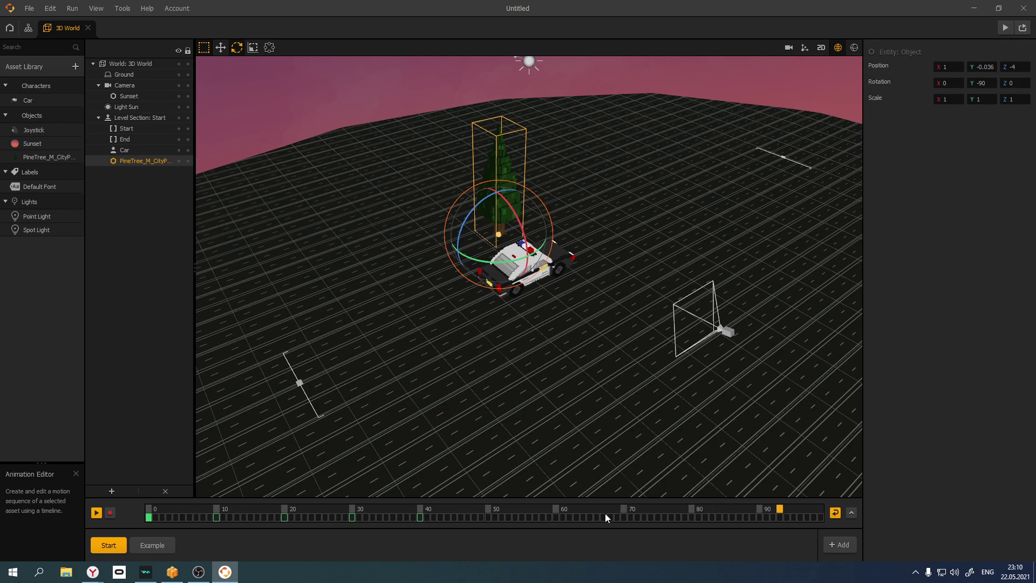
Preview the game maximized with the looped tree animation and return to the scene editor
{"action": "left_click", "coordinate": [1006, 28]}
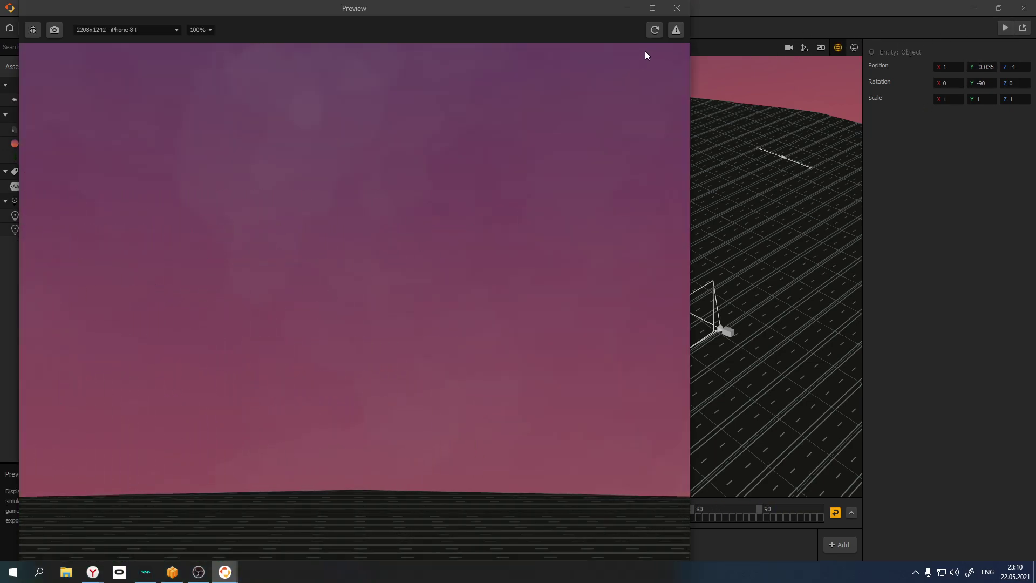
{"action": "left_click", "coordinate": [658, 9]}
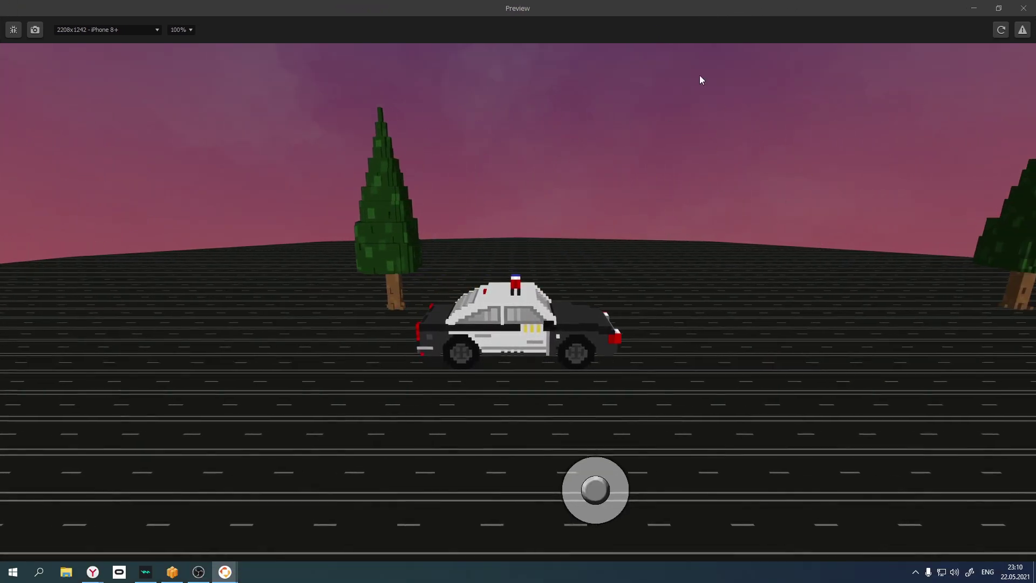
{"action": "left_click", "coordinate": [1024, 9]}
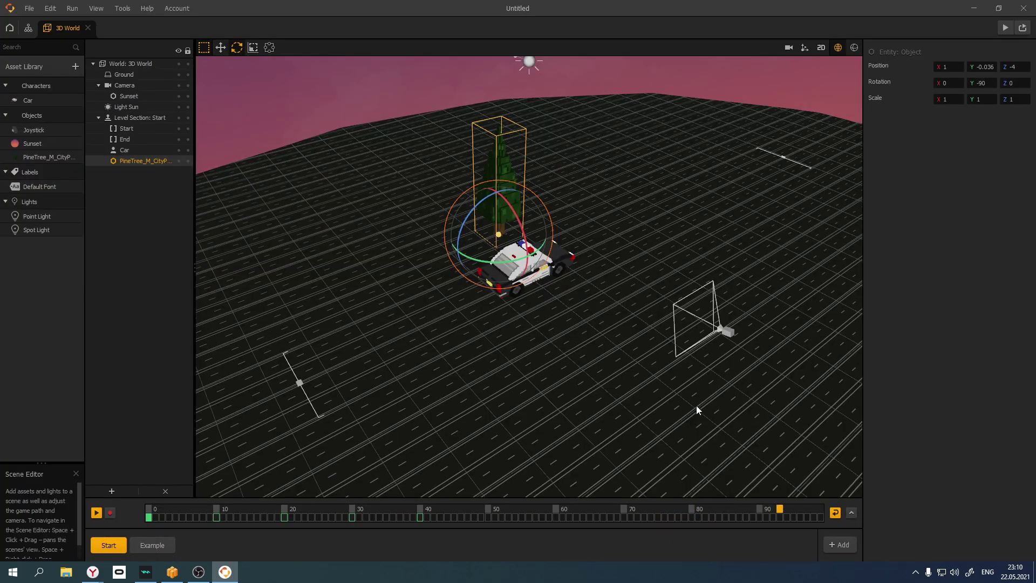
Move the camera slightly with the Move tool, to about X -0.058 and Z 10.023
{"action": "left_click", "coordinate": [726, 332]}
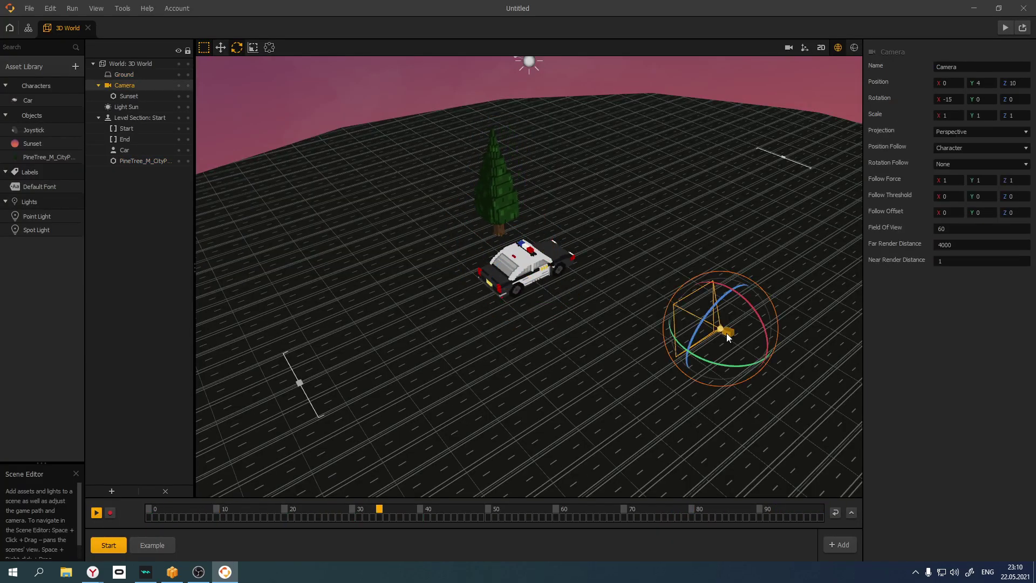
{"action": "left_click", "coordinate": [221, 47]}
{"action": "mouse_move", "coordinate": [763, 355]}
{"action": "left_mouse_down"}
{"action": "mouse_move", "coordinate": [787, 364]}
{"action": "mouse_move", "coordinate": [566, 288]}
{"action": "mouse_move", "coordinate": [790, 387]}
{"action": "mouse_move", "coordinate": [754, 366]}
{"action": "left_mouse_up"}
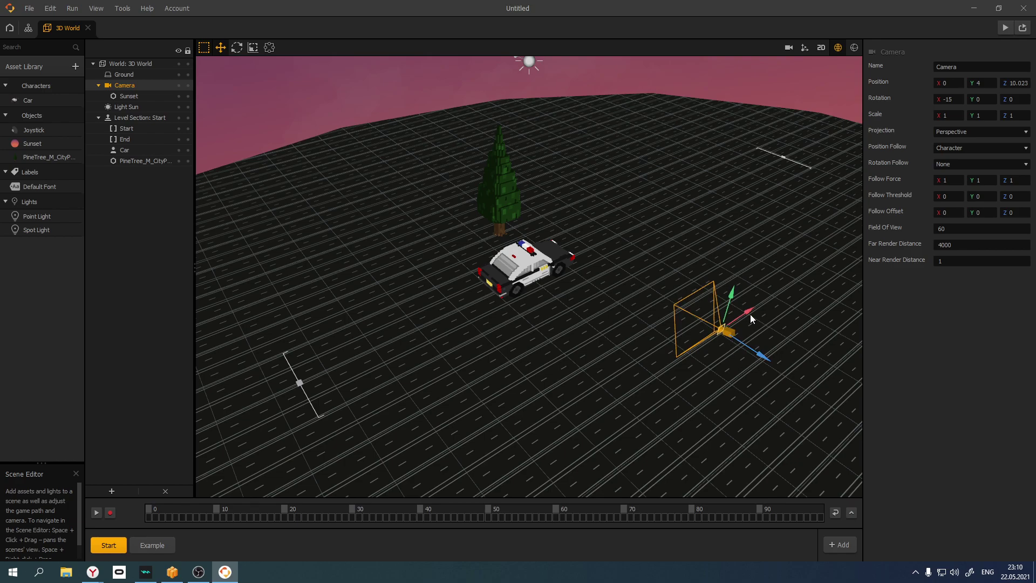
{"action": "mouse_move", "coordinate": [747, 312]}
{"action": "left_mouse_down"}
{"action": "mouse_move", "coordinate": [740, 318]}
{"action": "mouse_move", "coordinate": [749, 316]}
{"action": "left_mouse_up"}
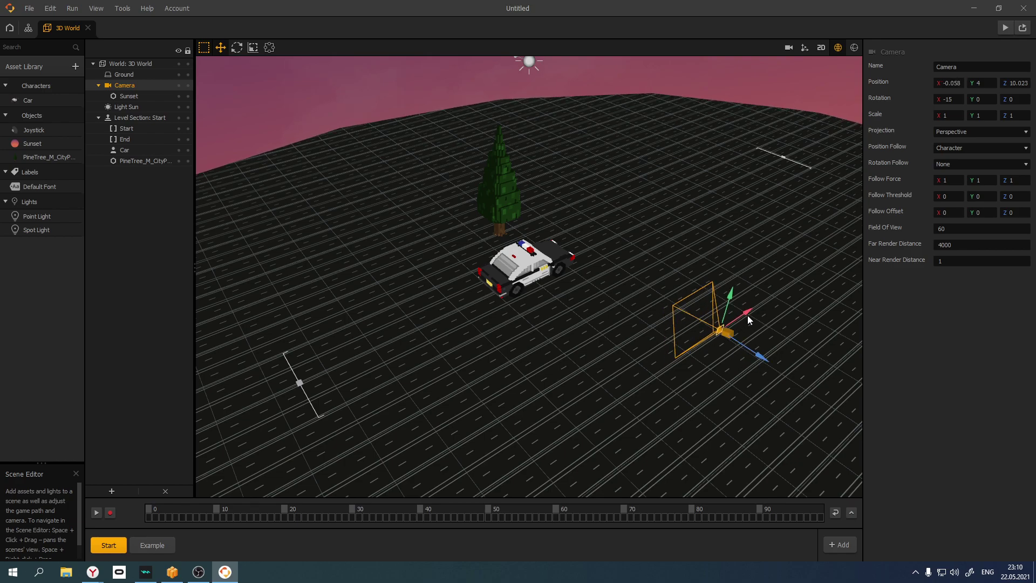
View the scene through the camera, select the car together with the Sunset background and turn on local axes
{"action": "left_click", "coordinate": [788, 48]}
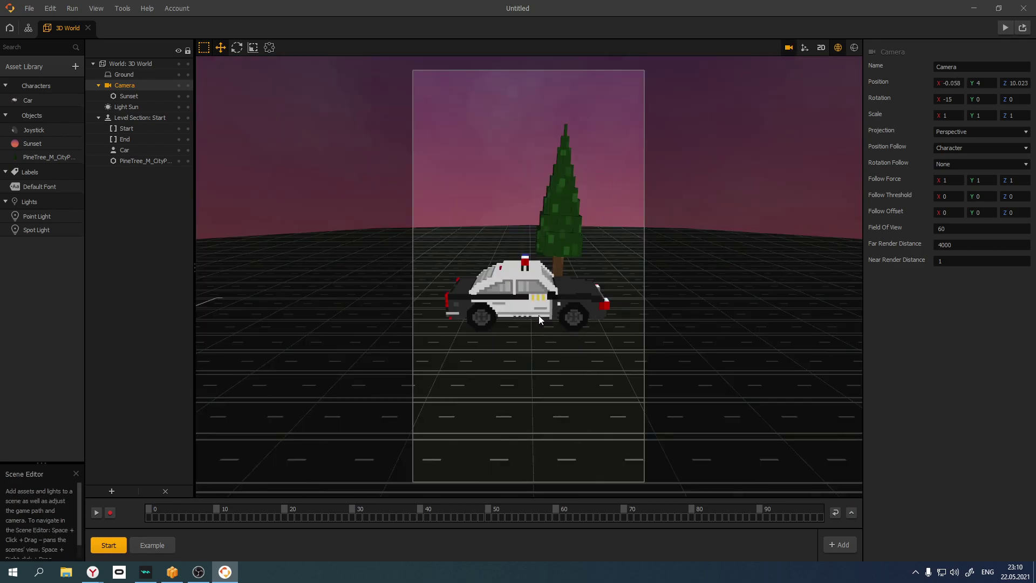
{"action": "left_click", "coordinate": [518, 298]}
{"action": "left_click", "coordinate": [518, 299], "text": "shift"}
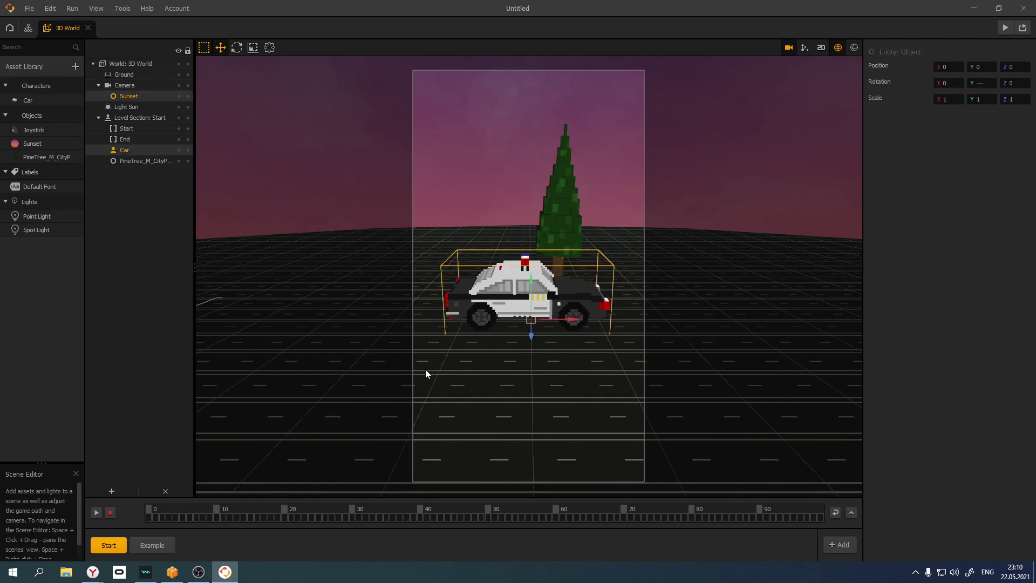
{"action": "left_click", "coordinate": [804, 48]}
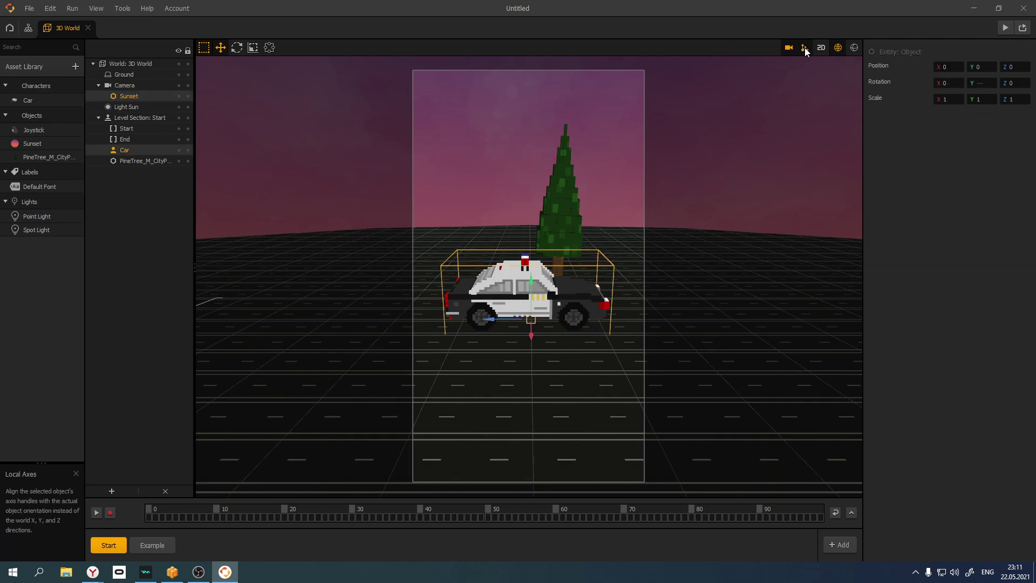
Reposition the camera to about X -0.158, Y 5.014, Z 9.751 and leave the camera view
{"action": "left_click", "coordinate": [125, 86]}
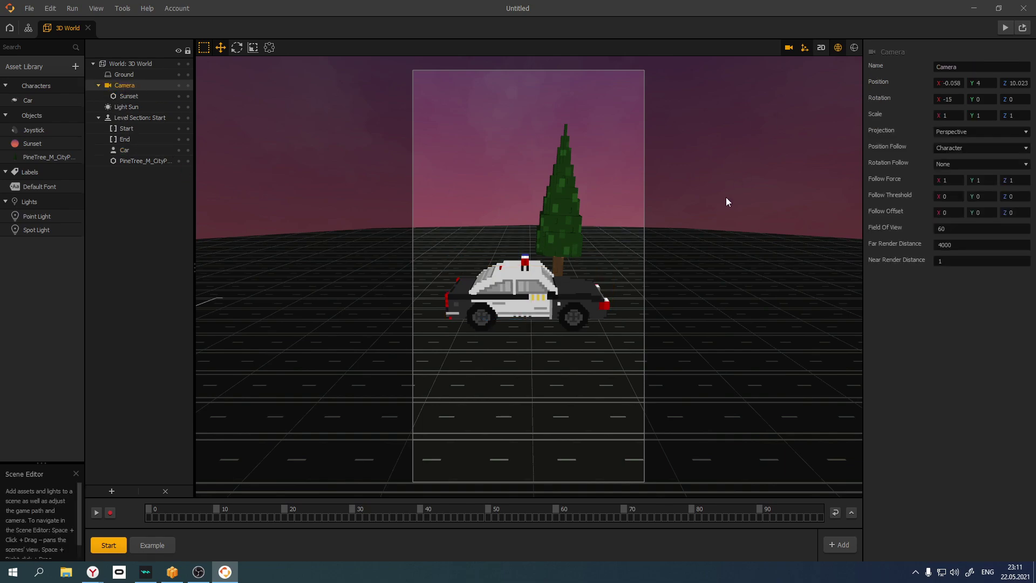
{"action": "key", "text": "Left"}
{"action": "left_click_drag", "start_coordinate": [545, 286], "coordinate": [530, 311]}
{"action": "left_click", "coordinate": [805, 47]}
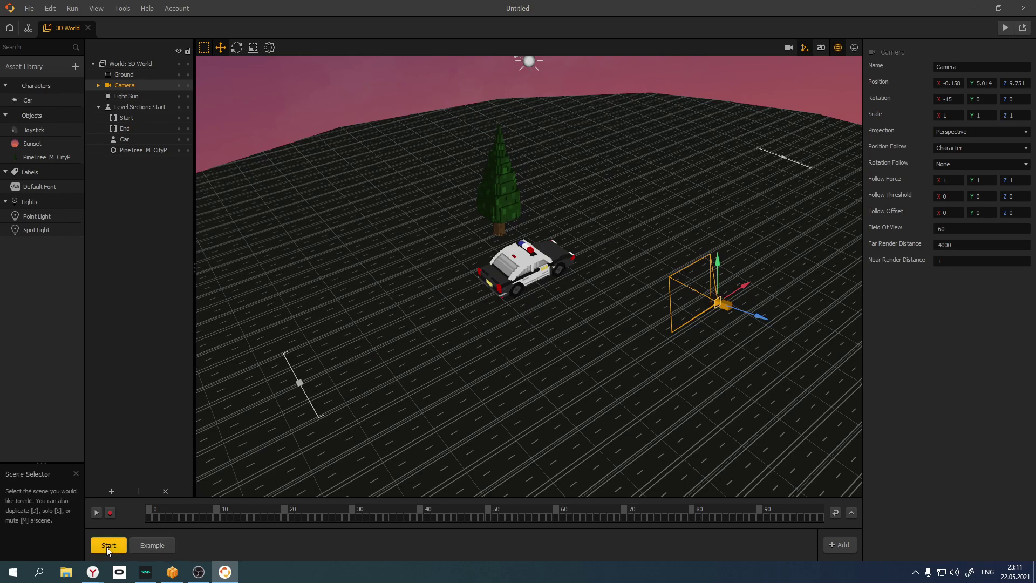
Compare the Start and Example level sections by switching between them
{"action": "left_click", "coordinate": [146, 545]}
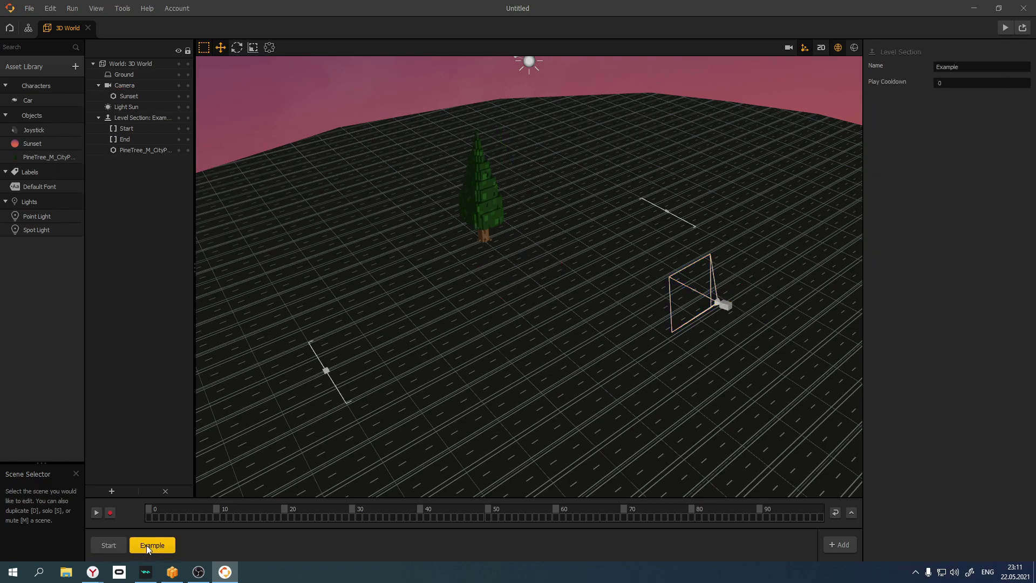
{"action": "left_click", "coordinate": [108, 547]}
{"action": "left_click", "coordinate": [154, 548]}
{"action": "left_click", "coordinate": [108, 545]}
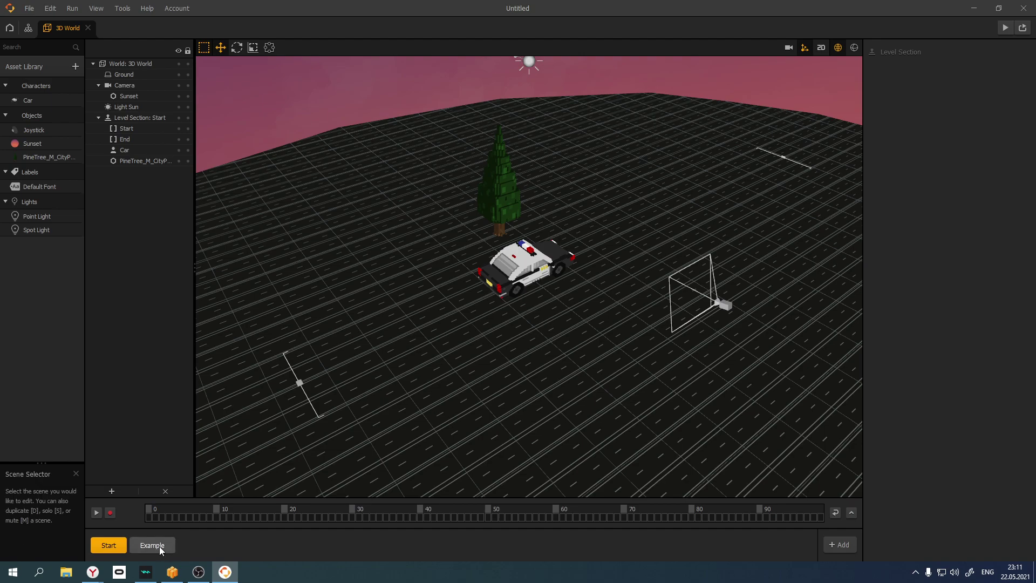
In the Example level section, start recording an animation for the pine tree and keyframe its height at frame 0 to about Y 0.62
{"action": "left_click", "coordinate": [160, 547]}
{"action": "left_click", "coordinate": [486, 209]}
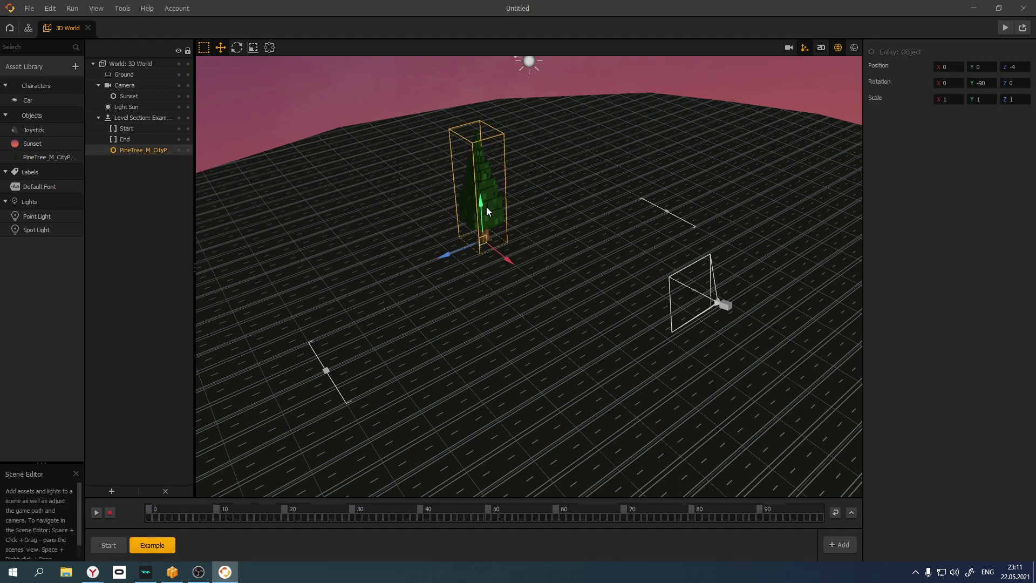
{"action": "left_click", "coordinate": [110, 513]}
{"action": "left_click_drag", "start_coordinate": [485, 203], "coordinate": [484, 184]}
{"action": "left_click", "coordinate": [154, 513]}
{"action": "left_click_drag", "start_coordinate": [154, 512], "coordinate": [211, 513]}
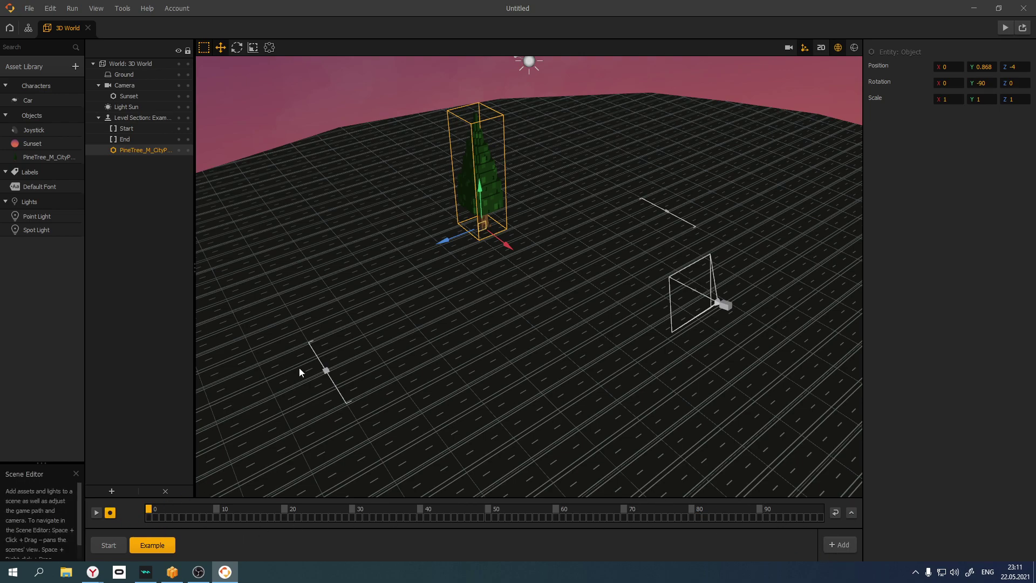
{"action": "left_click_drag", "start_coordinate": [480, 189], "coordinate": [483, 193]}
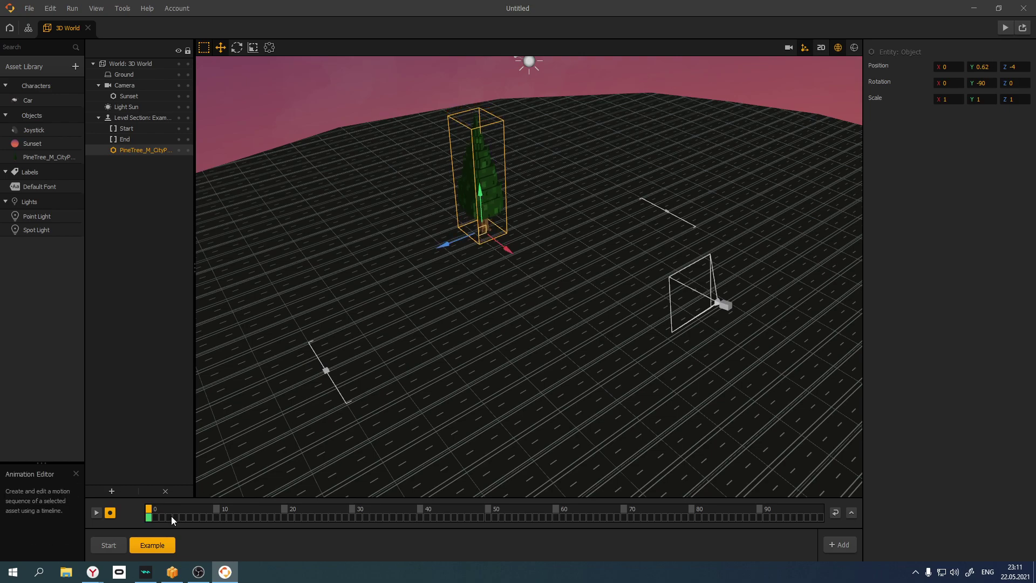
Keyframe the pine tree raised to about Y 1.337 at frame 10
{"action": "left_click", "coordinate": [218, 511]}
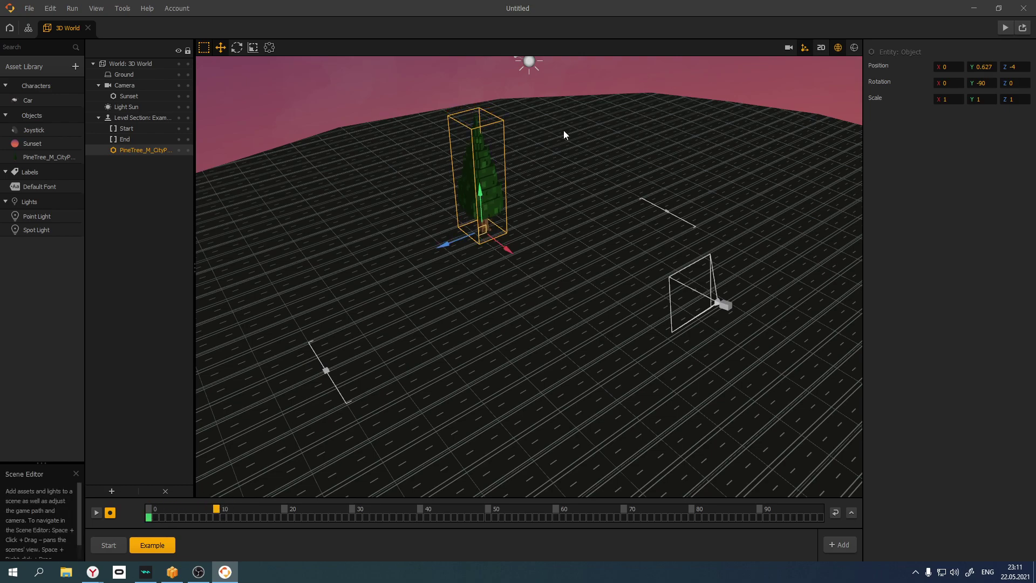
{"action": "left_click_drag", "start_coordinate": [479, 198], "coordinate": [482, 186]}
{"action": "left_click", "coordinate": [257, 510]}
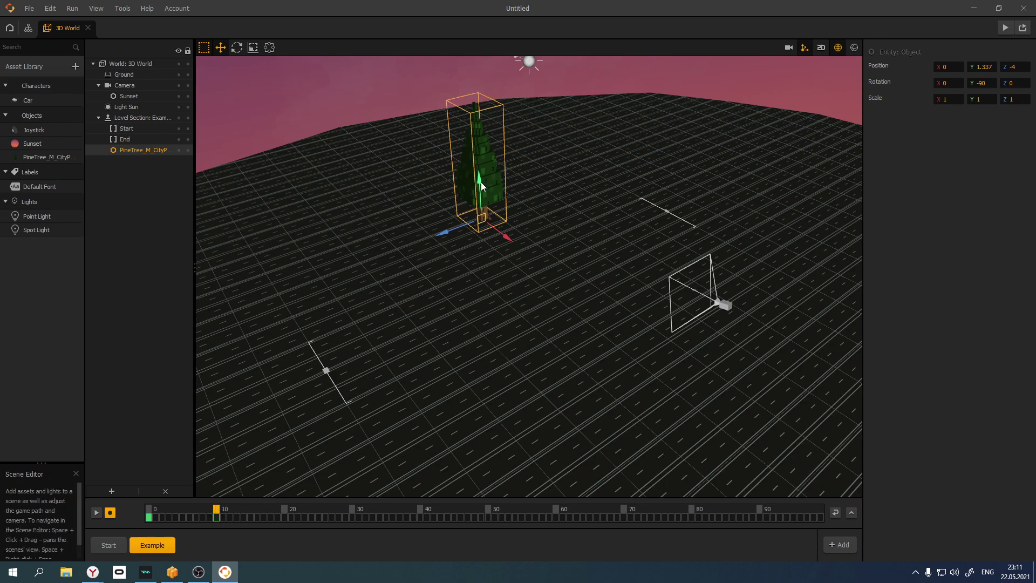
{"action": "left_click_drag", "start_coordinate": [481, 182], "coordinate": [481, 182]}
Add pine tree keyframes at frames 20, 30 and 40, ending at about Y 1.865, and play the animation in a loop
{"action": "left_click", "coordinate": [283, 511]}
{"action": "mouse_move", "coordinate": [480, 192]}
{"action": "left_mouse_down"}
{"action": "mouse_move", "coordinate": [467, 190]}
{"action": "mouse_move", "coordinate": [484, 176]}
{"action": "mouse_move", "coordinate": [484, 186]}
{"action": "mouse_move", "coordinate": [480, 172]}
{"action": "left_mouse_up"}
{"action": "left_click", "coordinate": [311, 513]}
{"action": "left_click", "coordinate": [351, 512]}
{"action": "left_click", "coordinate": [419, 512]}
{"action": "left_click", "coordinate": [835, 512]}
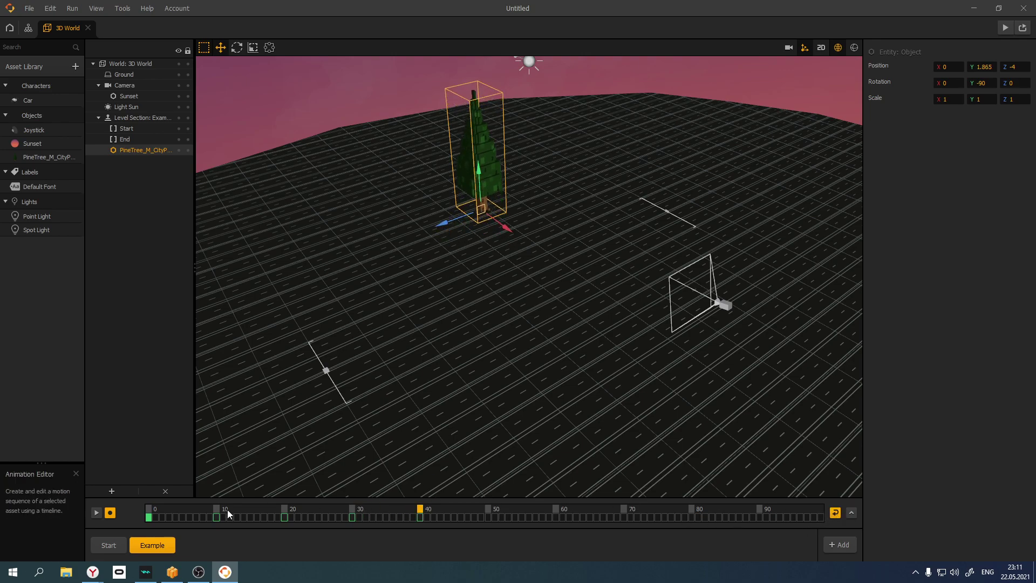
{"action": "left_click", "coordinate": [96, 512]}
Run the game preview twice in a maximized window to check the animated trees, closing it after each run
{"action": "left_click", "coordinate": [1005, 27]}
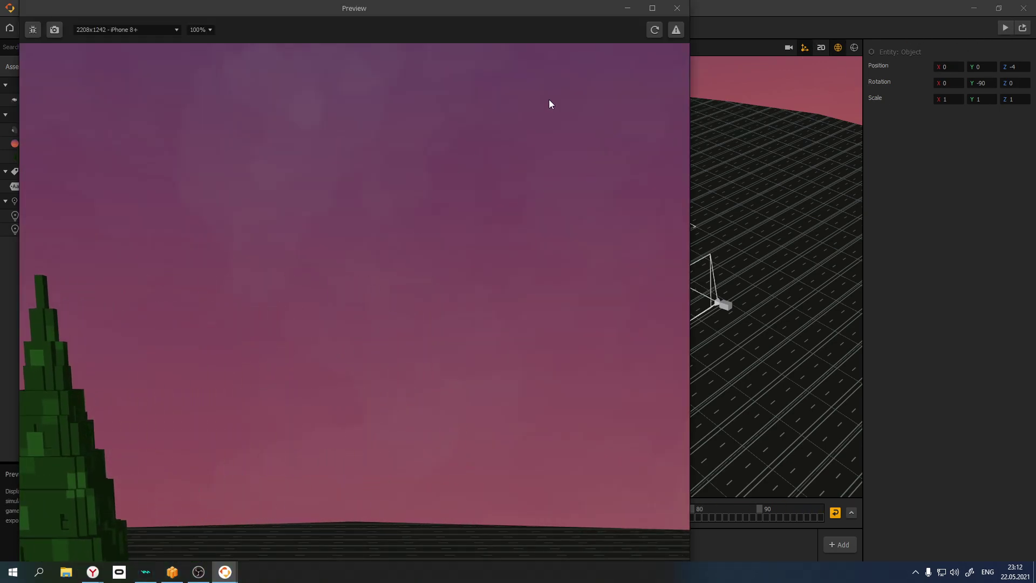
{"action": "left_click", "coordinate": [652, 8]}
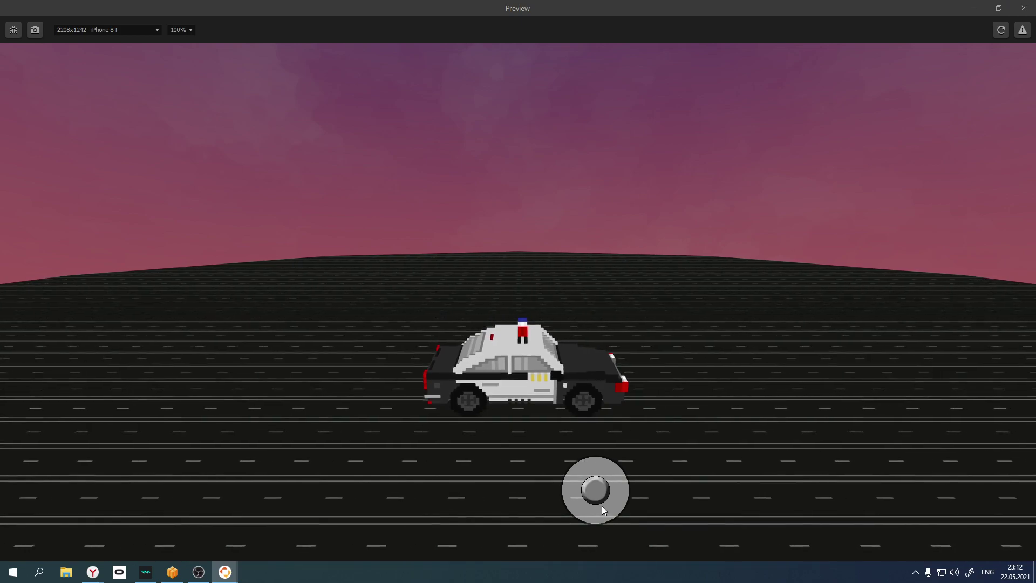
{"action": "left_click", "coordinate": [1024, 8]}
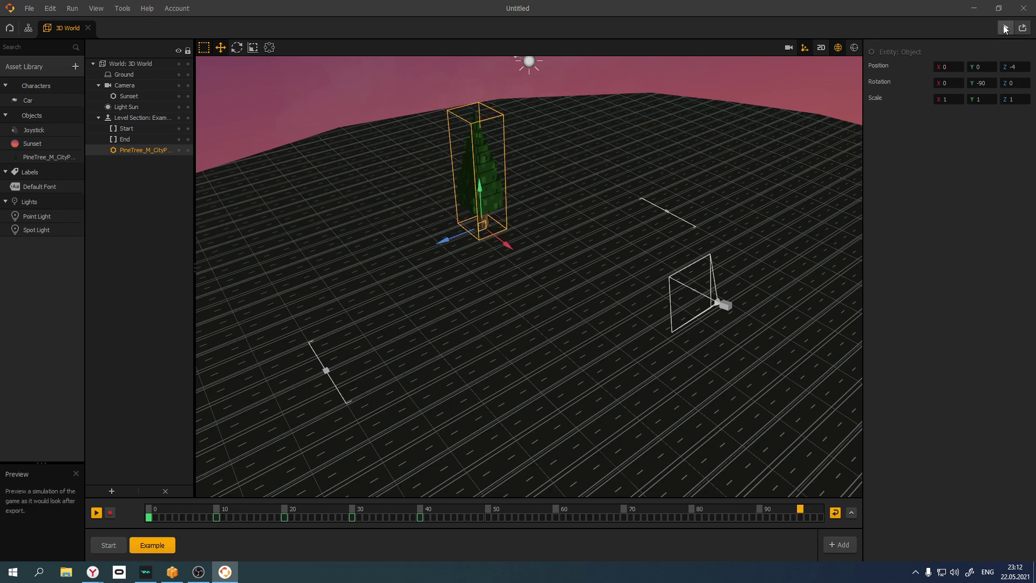
{"action": "left_click", "coordinate": [1022, 28]}
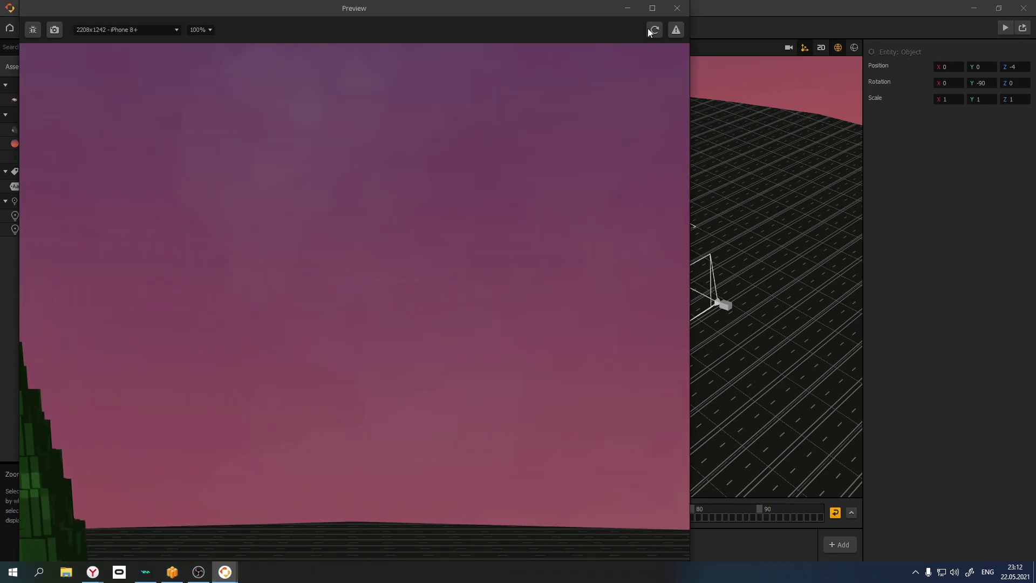
{"action": "left_click", "coordinate": [652, 8]}
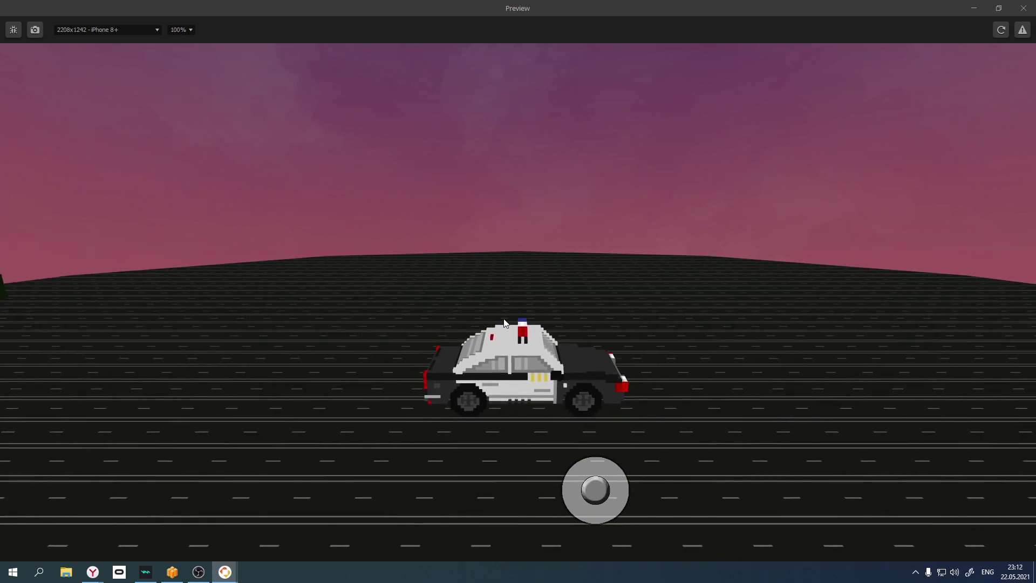
{"action": "left_click", "coordinate": [1028, 9]}
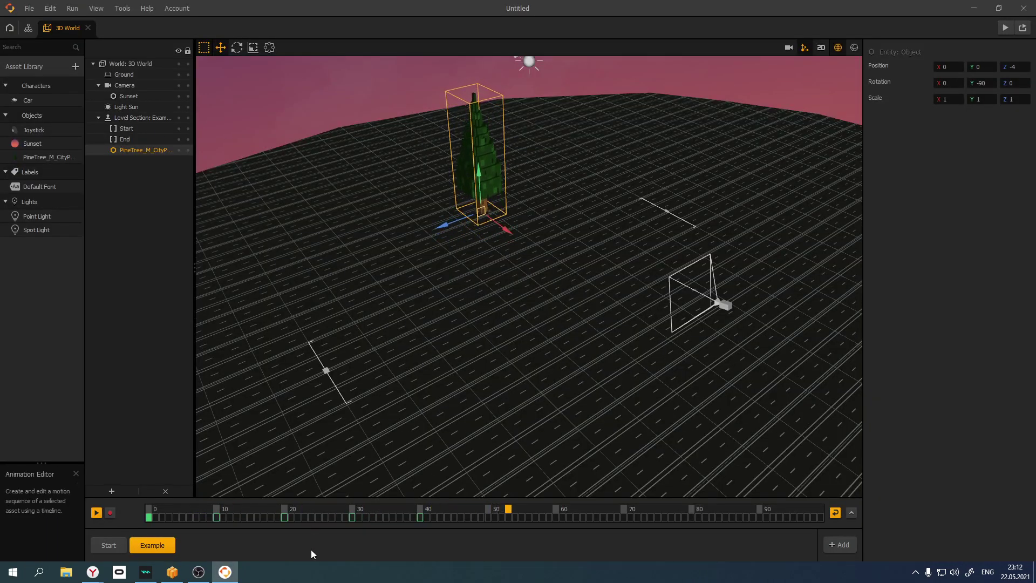
Add a new level section and place it between Start and Example
{"action": "left_click", "coordinate": [837, 544]}
{"action": "left_click_drag", "start_coordinate": [191, 545], "coordinate": [147, 549]}
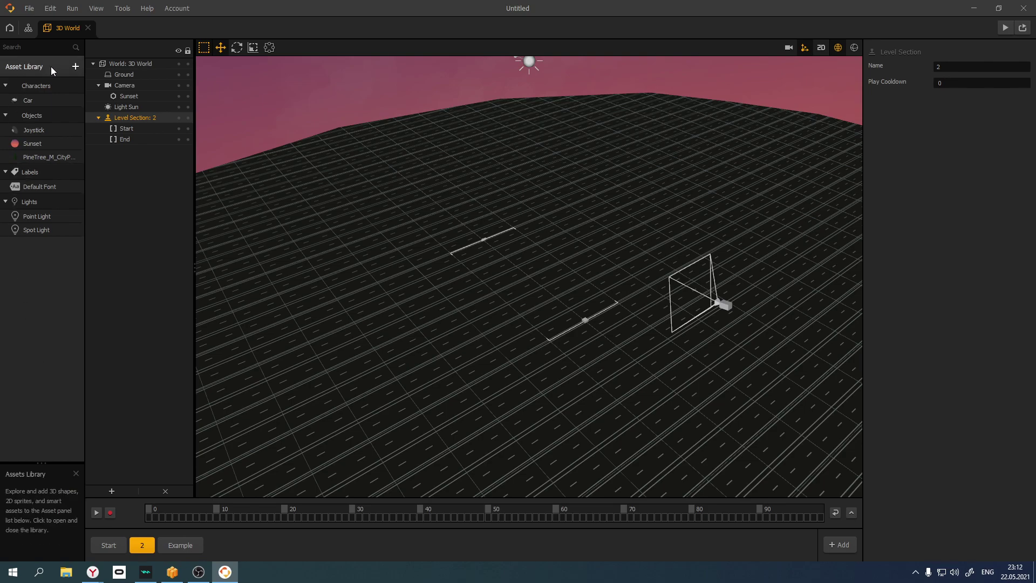
Add the Cube shape from the Asset Library to the project
{"action": "left_click", "coordinate": [75, 67]}
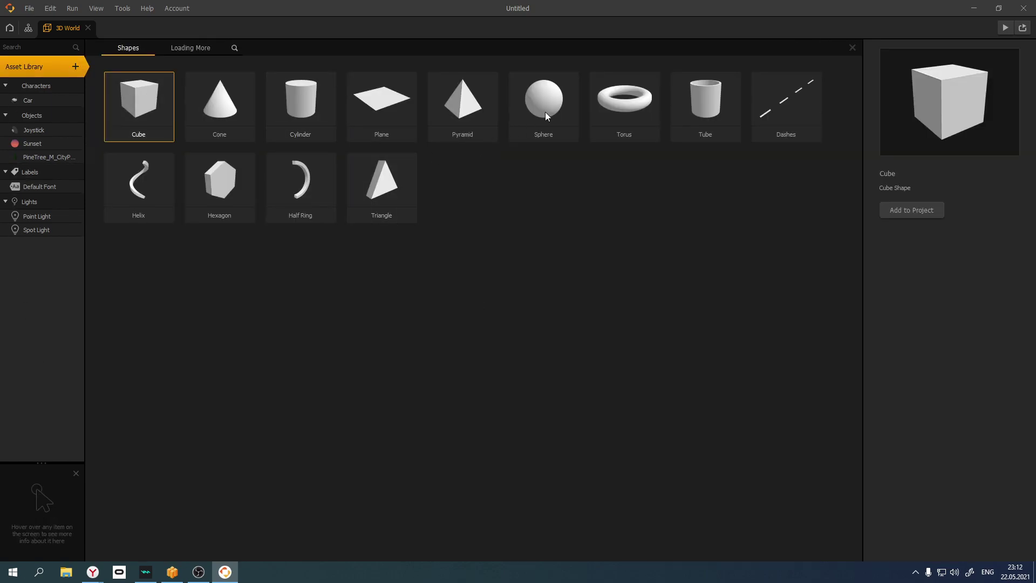
{"action": "left_click", "coordinate": [550, 96]}
{"action": "left_click", "coordinate": [139, 103]}
{"action": "left_click", "coordinate": [936, 216]}
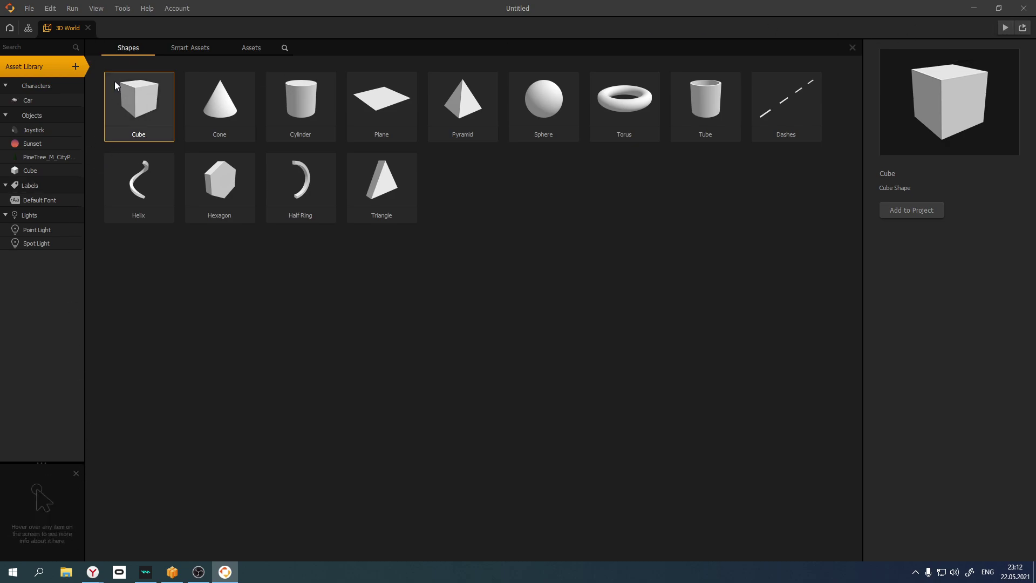
Look through the Smart Assets and Assets collections of the library, and return to the level by opening the Car character
{"action": "left_click", "coordinate": [193, 49]}
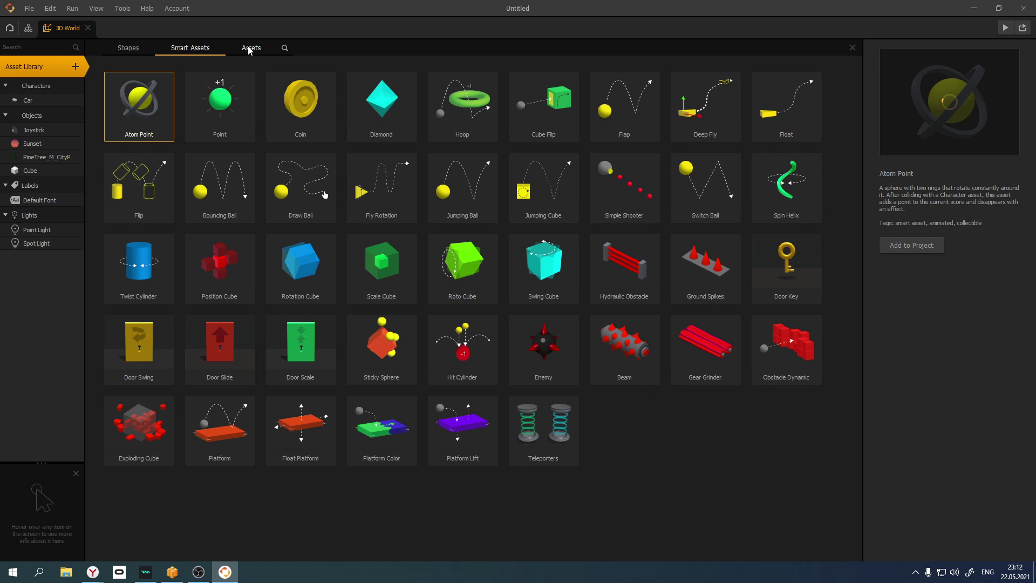
{"action": "left_click", "coordinate": [249, 49]}
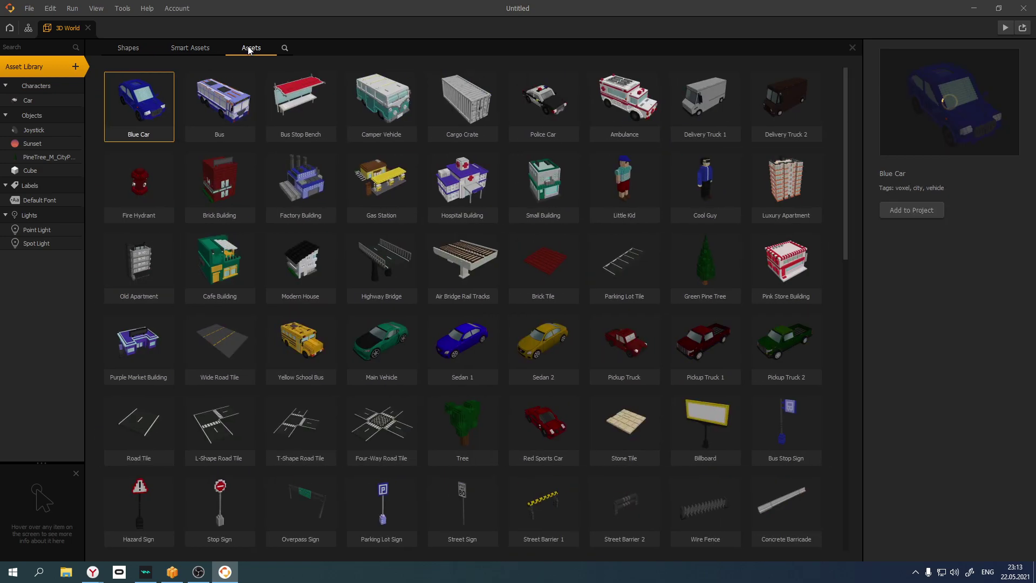
{"action": "scroll", "coordinate": [589, 461], "scroll_direction": "down", "scroll_amount": 10}
{"action": "scroll", "coordinate": [590, 459], "scroll_direction": "down", "scroll_amount": 2}
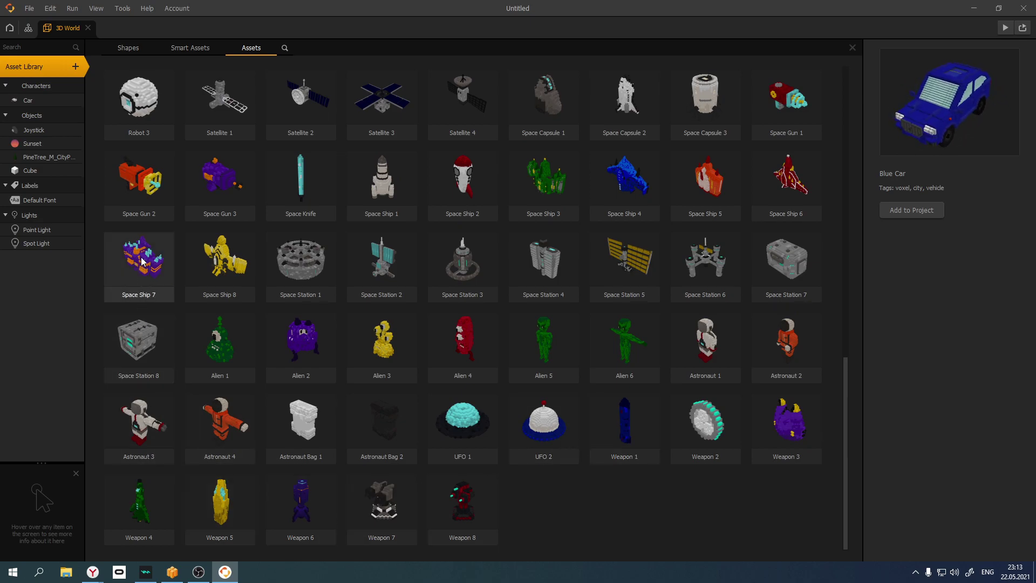
{"action": "scroll", "coordinate": [701, 362], "scroll_direction": "up", "scroll_amount": 6}
{"action": "scroll", "coordinate": [699, 358], "scroll_direction": "up", "scroll_amount": 4}
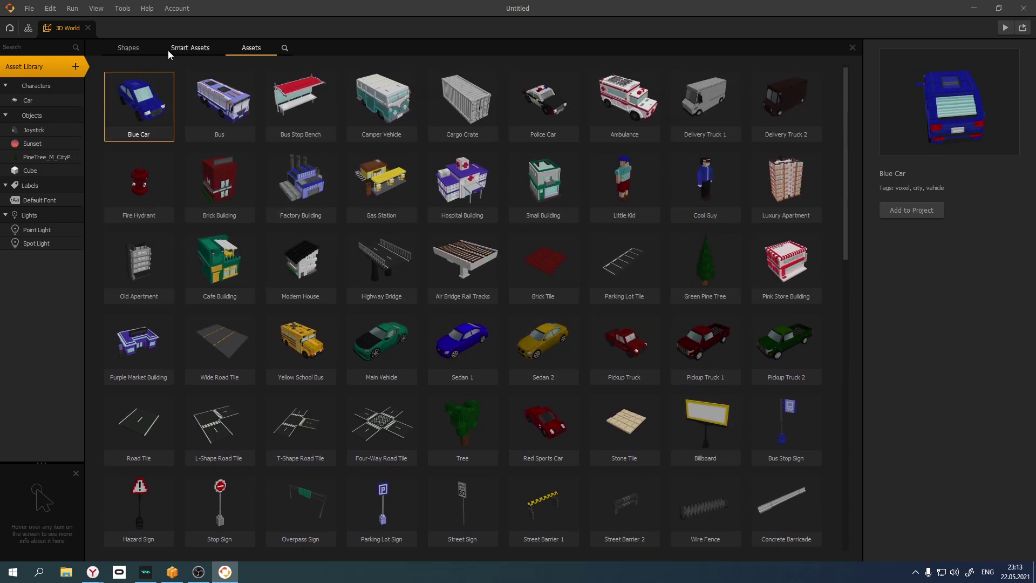
{"action": "left_click", "coordinate": [175, 49]}
{"action": "left_click", "coordinate": [132, 50]}
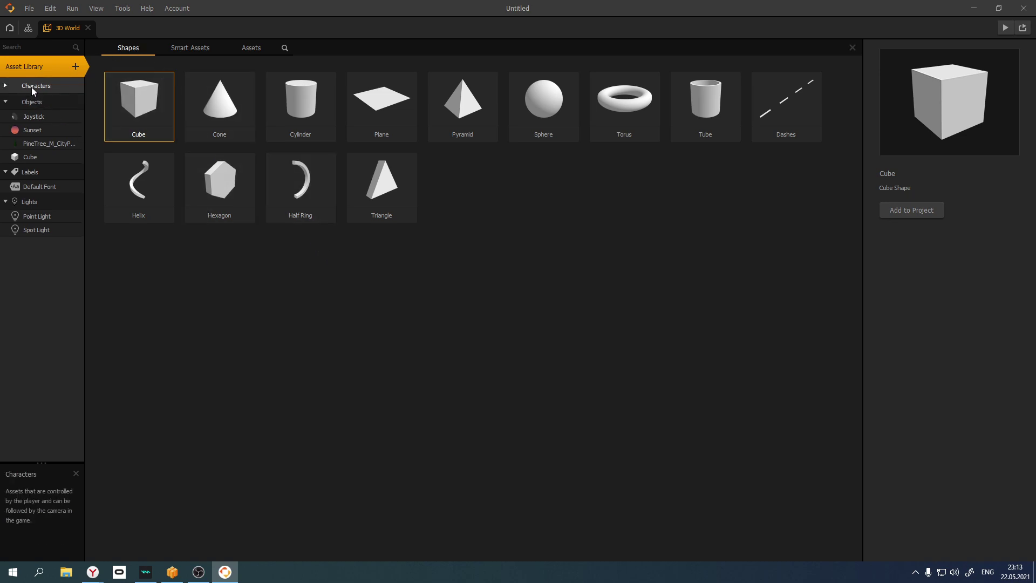
{"action": "left_click", "coordinate": [18, 98]}
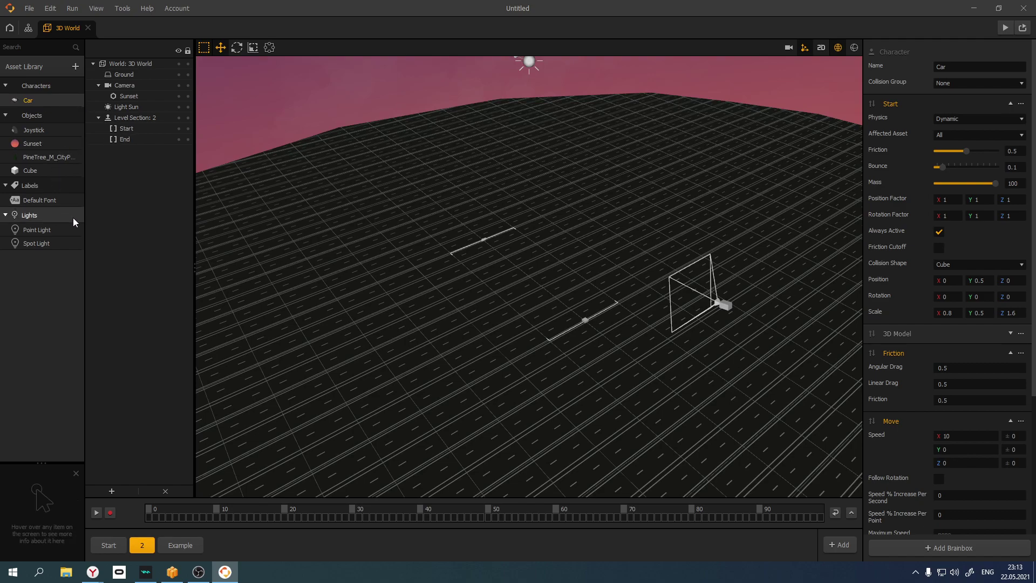
Place a cube in level section 2 and duplicate it, with one of the cubes at about X 4.092, Y 1.063, Z 2.801
{"action": "left_click", "coordinate": [28, 169]}
{"action": "left_click_drag", "start_coordinate": [27, 170], "coordinate": [683, 276]}
{"action": "key", "text": "ctrl+d"}
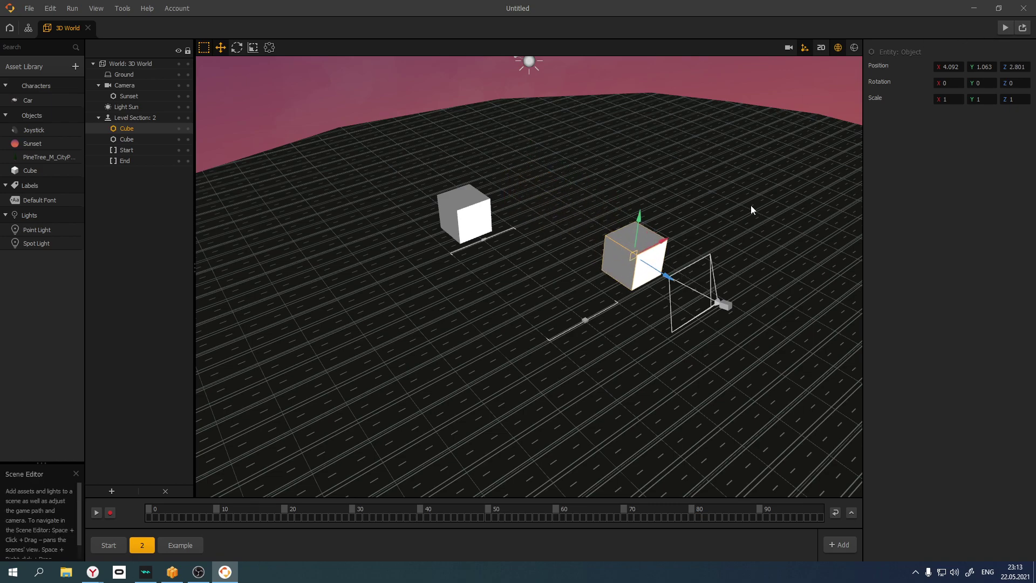
Preview the game in a maximized window to check how the car meets the cubes, and close the preview
{"action": "left_click", "coordinate": [1004, 27]}
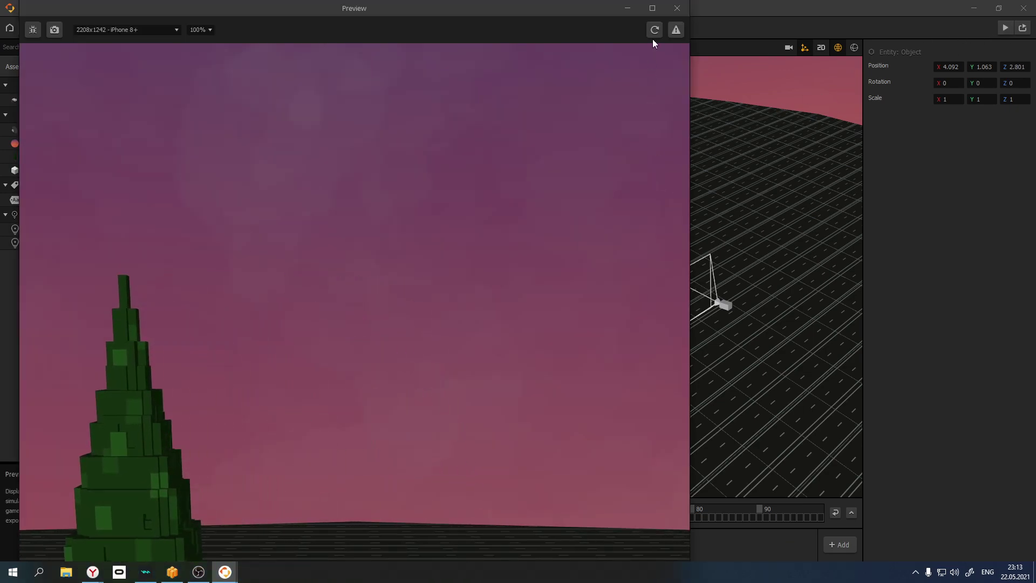
{"action": "left_click", "coordinate": [652, 8]}
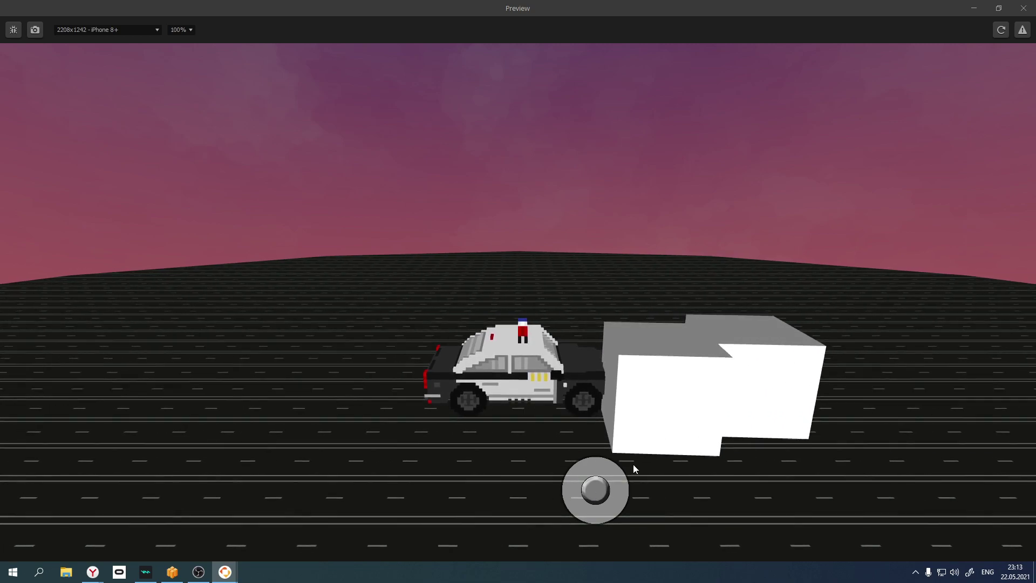
{"action": "left_click", "coordinate": [1023, 8]}
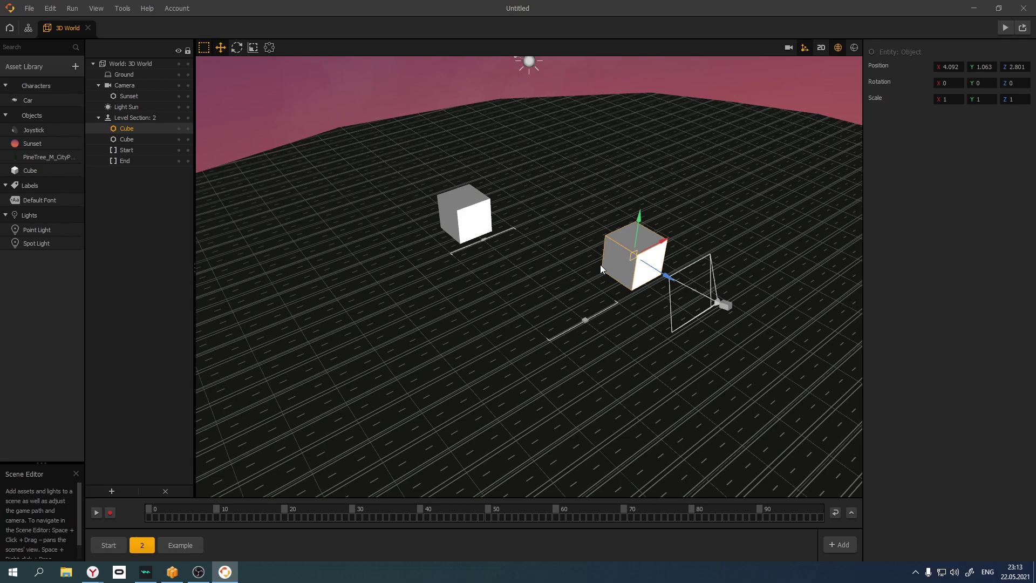
Select only the Start border of level section 2 and move it to about Z 7.396
{"action": "left_click", "coordinate": [584, 320]}
{"action": "left_click", "coordinate": [601, 325]}
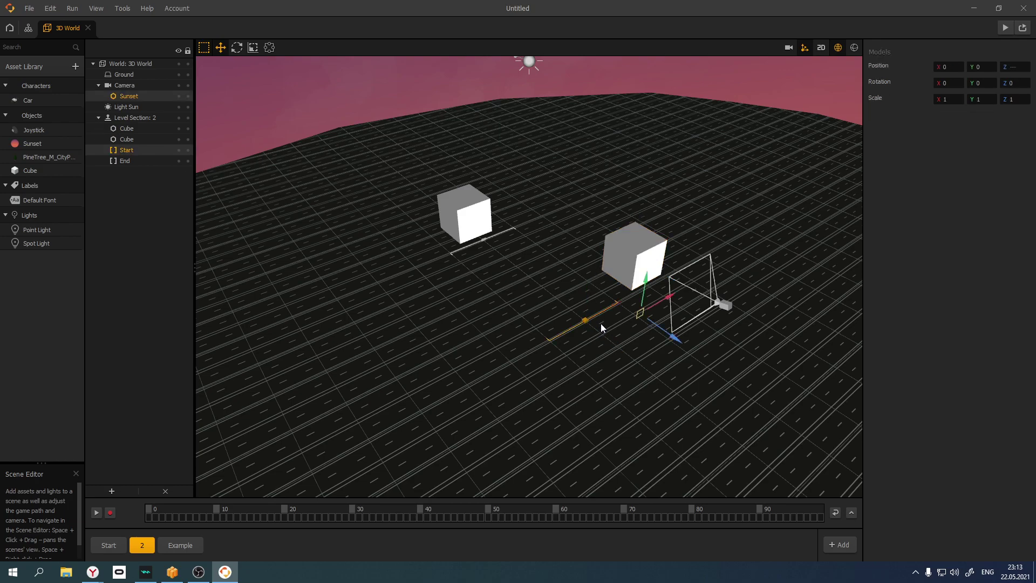
{"action": "left_click", "coordinate": [585, 316]}
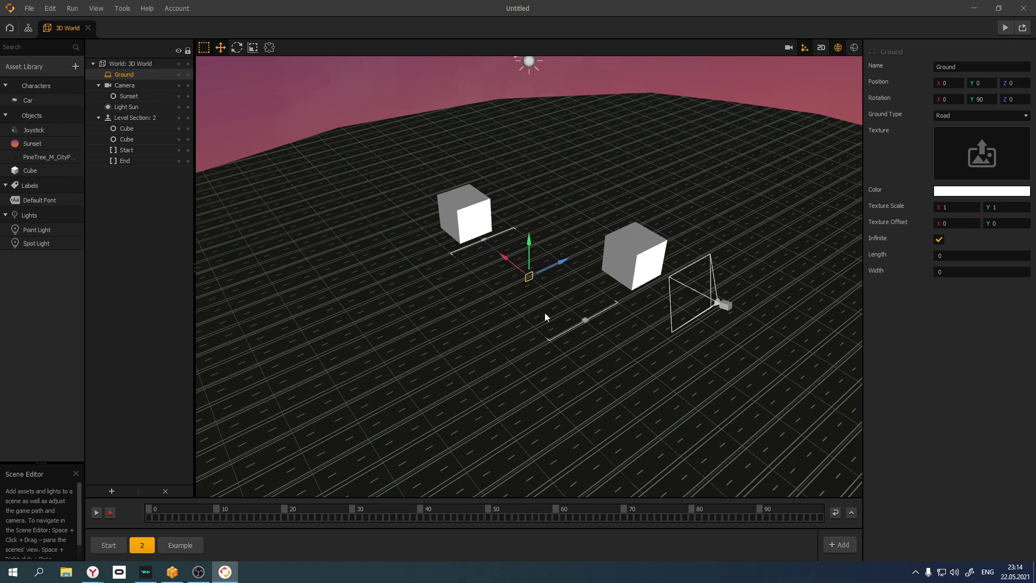
{"action": "left_click", "coordinate": [585, 320]}
{"action": "left_click", "coordinate": [586, 320], "text": "ctrl"}
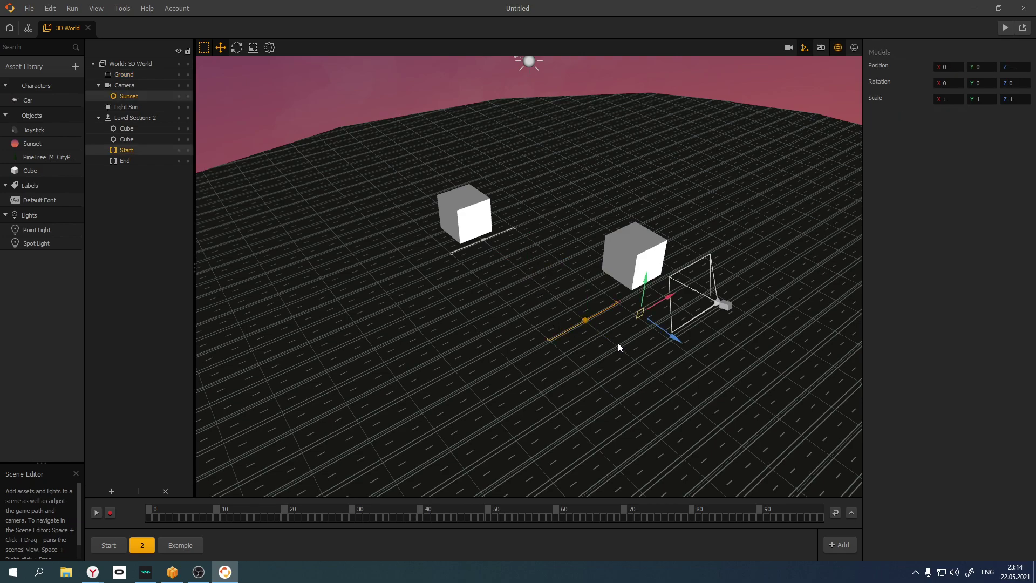
{"action": "left_click", "coordinate": [583, 320]}
{"action": "mouse_move", "coordinate": [618, 351]}
{"action": "left_mouse_down"}
{"action": "mouse_move", "coordinate": [731, 419]}
{"action": "mouse_move", "coordinate": [656, 372]}
{"action": "mouse_move", "coordinate": [695, 388]}
{"action": "left_mouse_up"}
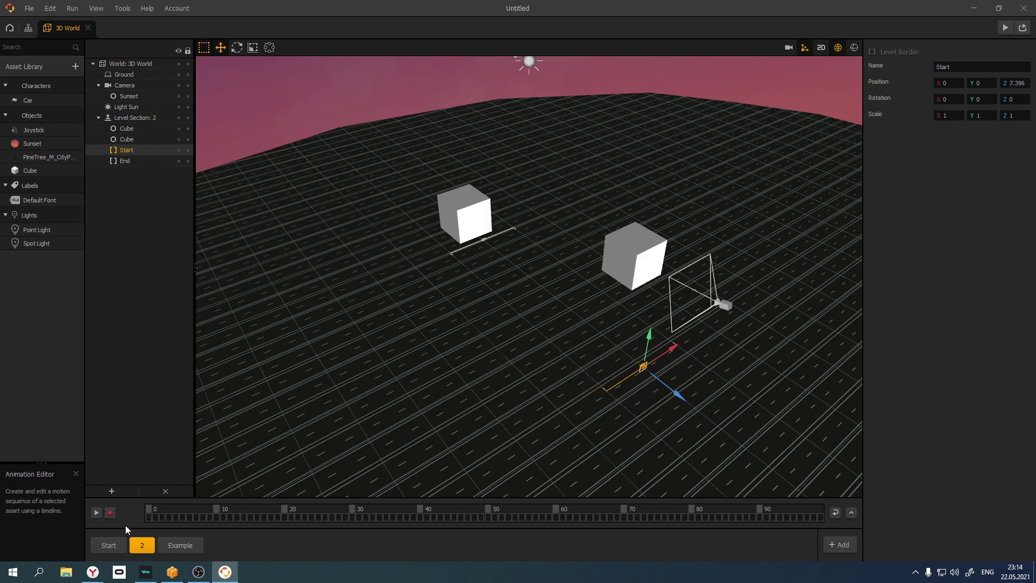
Check the Start section, return to section 2, and move both cubes beside the End border, the nearer one to about Z -5.323
{"action": "left_click", "coordinate": [109, 546]}
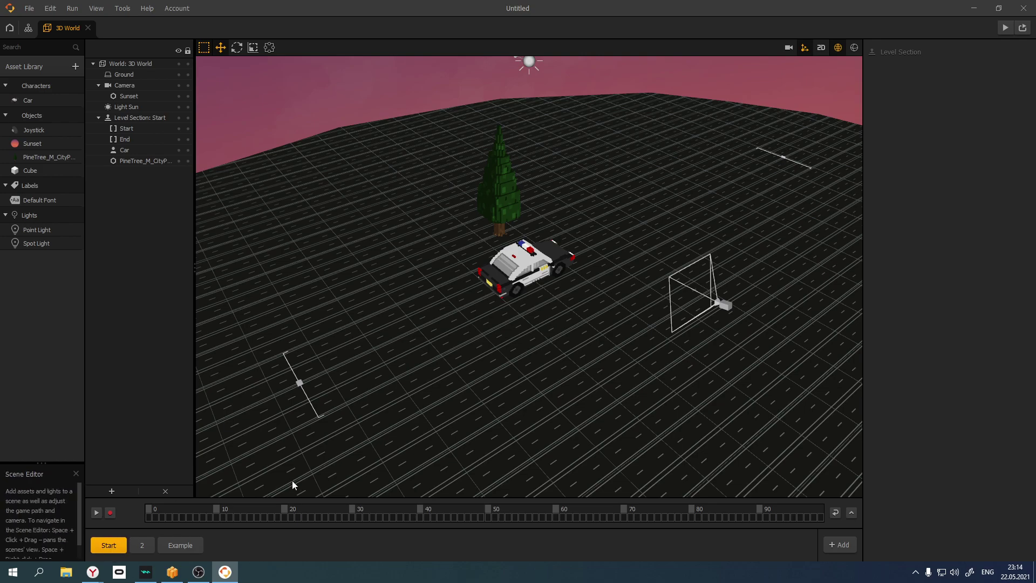
{"action": "left_click", "coordinate": [141, 545]}
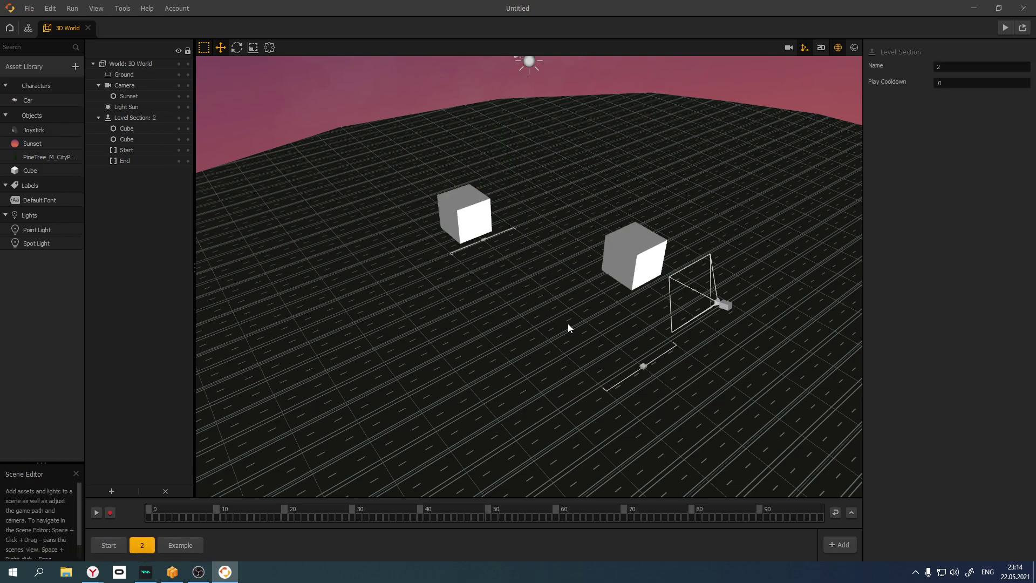
{"action": "left_click", "coordinate": [474, 219]}
{"action": "left_click_drag", "start_coordinate": [506, 199], "coordinate": [466, 224]}
{"action": "left_click", "coordinate": [642, 262]}
{"action": "left_click_drag", "start_coordinate": [659, 273], "coordinate": [536, 226]}
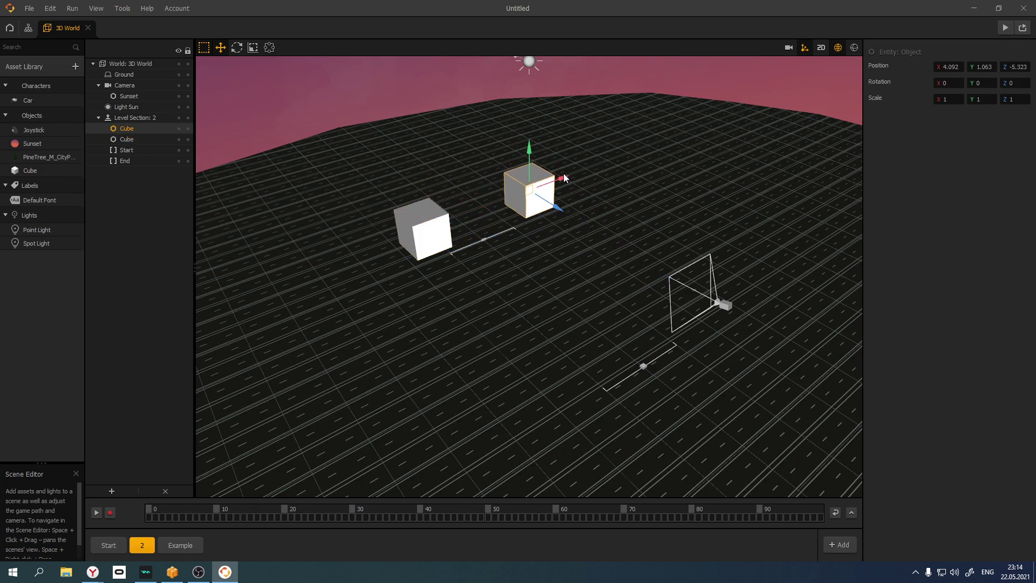
Move the camera to about X -0.633 and preview the game in a maximized window, restoring the window size at the end
{"action": "left_click", "coordinate": [724, 305]}
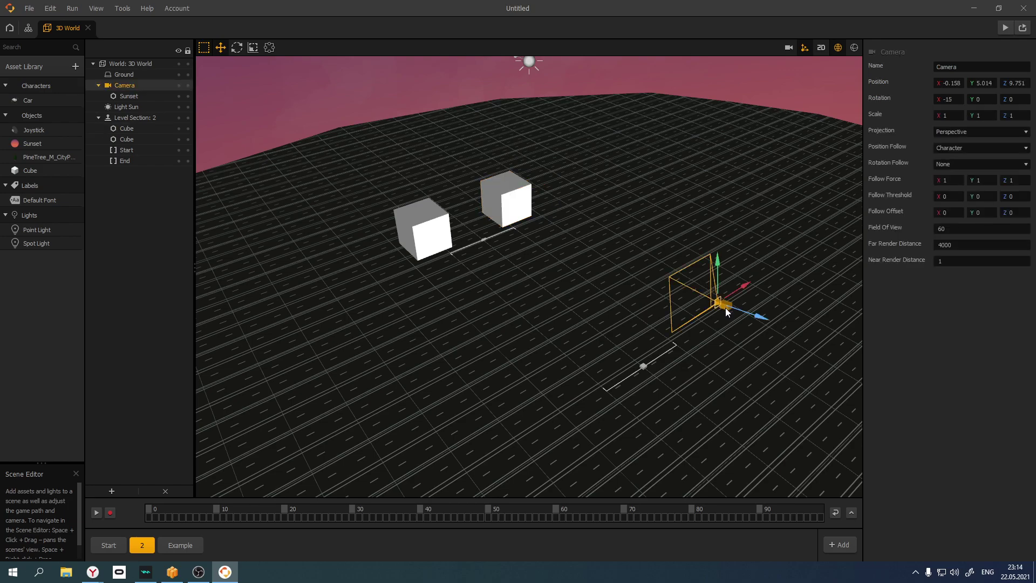
{"action": "left_click_drag", "start_coordinate": [743, 288], "coordinate": [742, 299]}
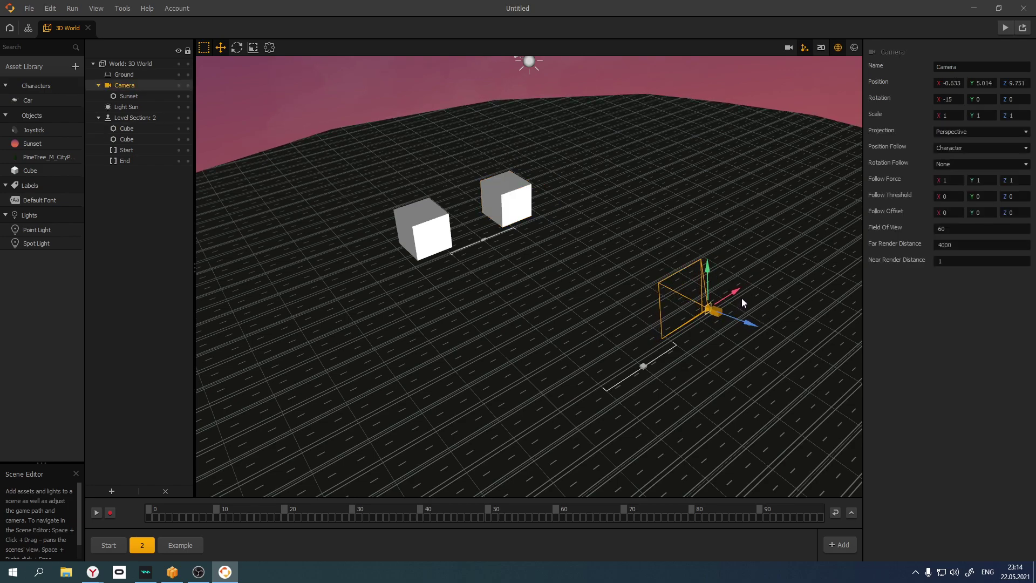
{"action": "left_click", "coordinate": [1005, 27]}
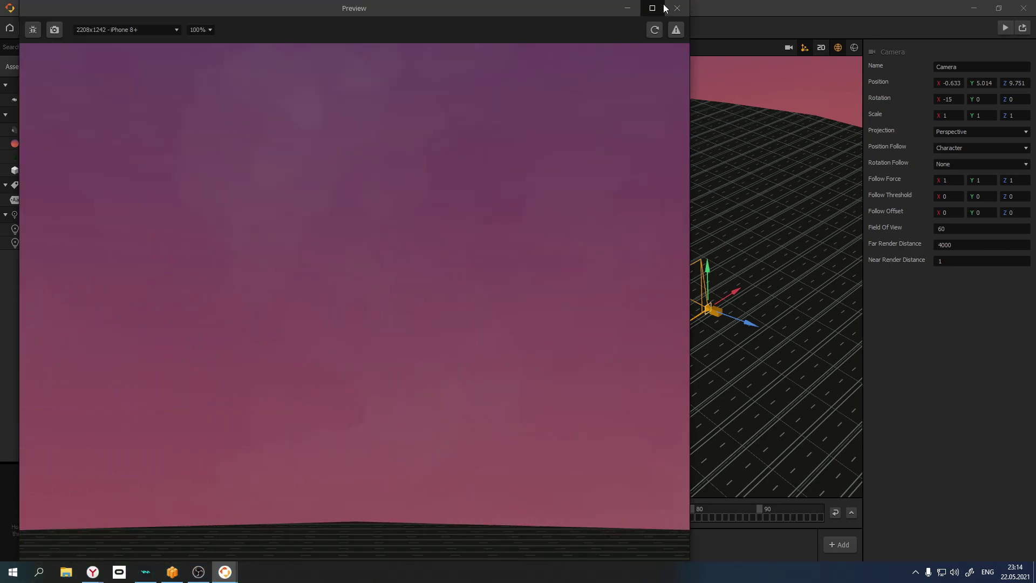
{"action": "left_click", "coordinate": [664, 7]}
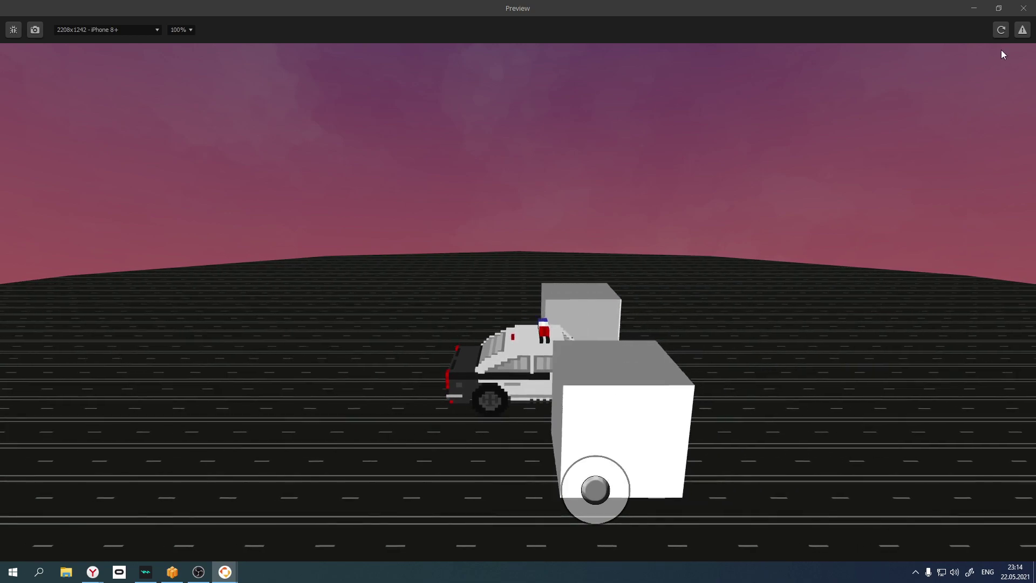
{"action": "left_click", "coordinate": [998, 8]}
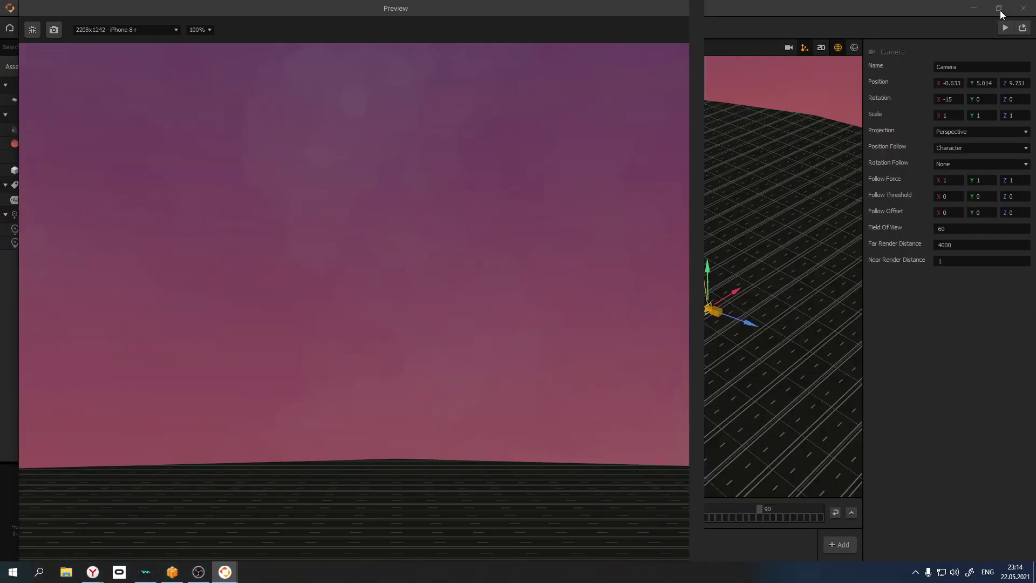
Move the preview window aside and bring the two cubes closer together beside the End border, at about X -1.446 and X 1.656
{"action": "left_click_drag", "start_coordinate": [566, 11], "coordinate": [928, 460]}
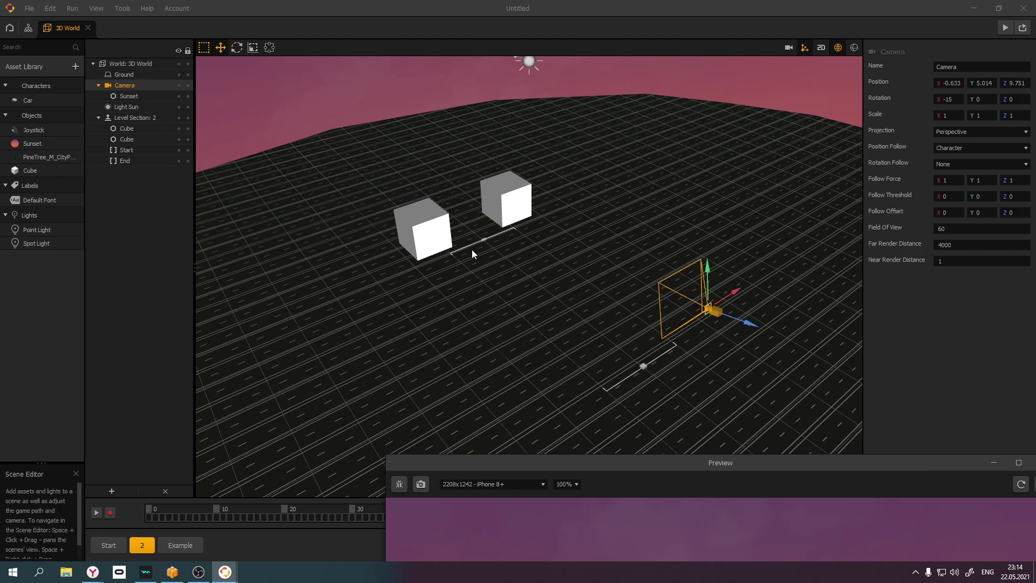
{"action": "left_click", "coordinate": [429, 232]}
{"action": "left_click_drag", "start_coordinate": [461, 216], "coordinate": [523, 192]}
{"action": "left_click", "coordinate": [500, 210]}
Bring the preview window back, maximize it to watch the car meet the repositioned cubes, and close the preview
{"action": "left_click_drag", "start_coordinate": [650, 458], "coordinate": [439, 40]}
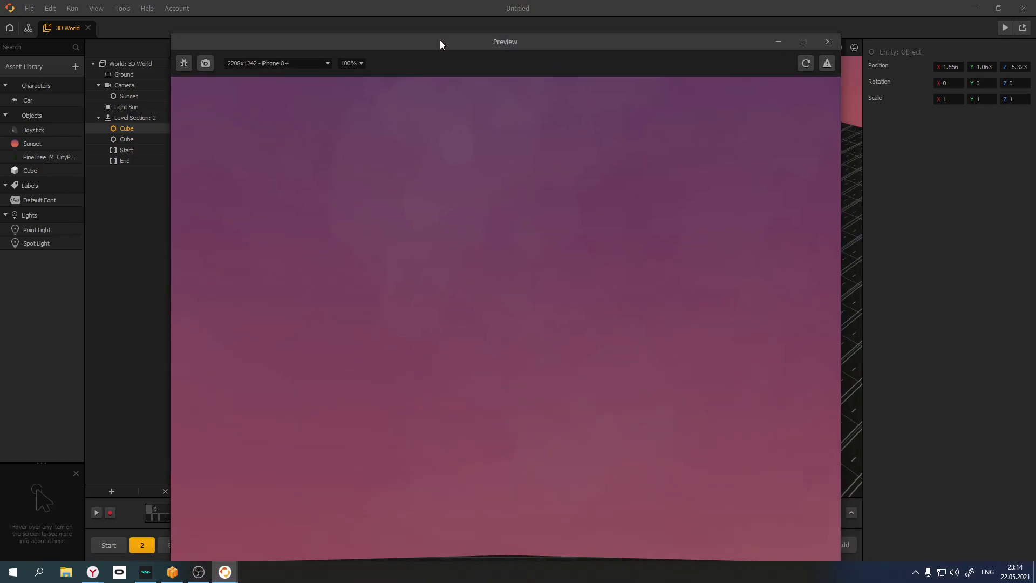
{"action": "left_click", "coordinate": [803, 41]}
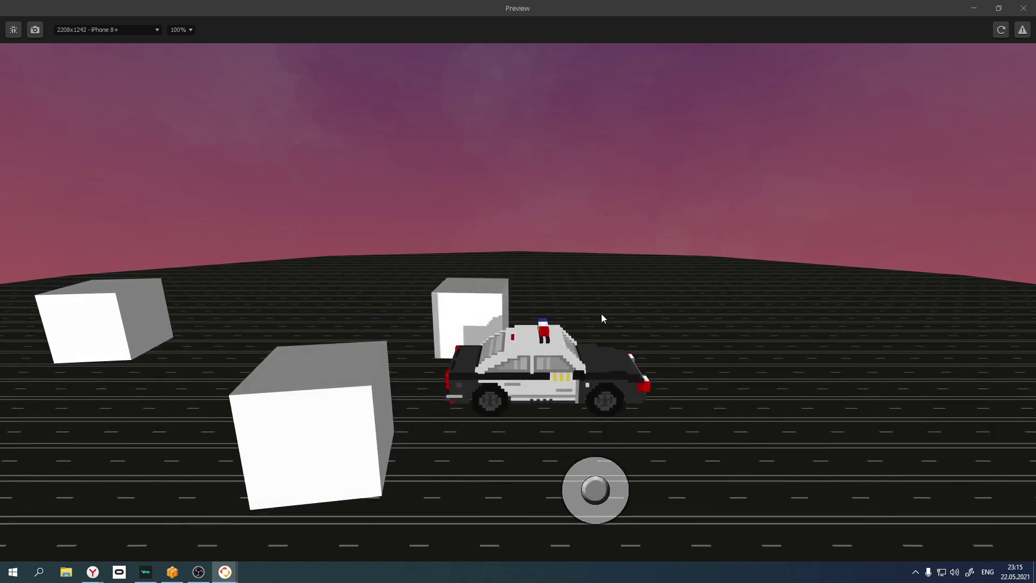
{"action": "left_click", "coordinate": [1022, 9]}
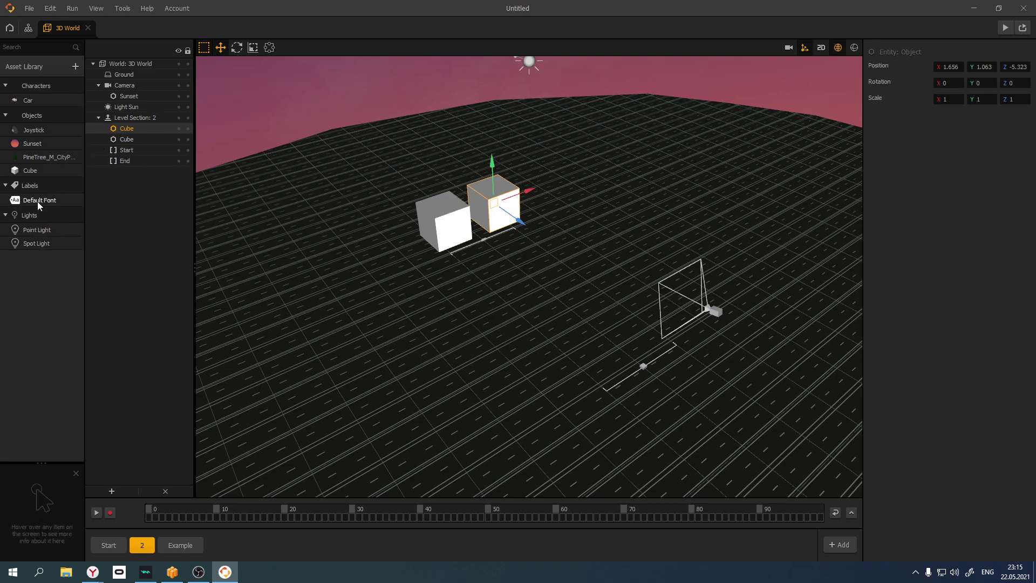
Open the project's mind map and spread the Start, 3D World and UI Screen nodes out into a row
{"action": "left_click", "coordinate": [28, 28]}
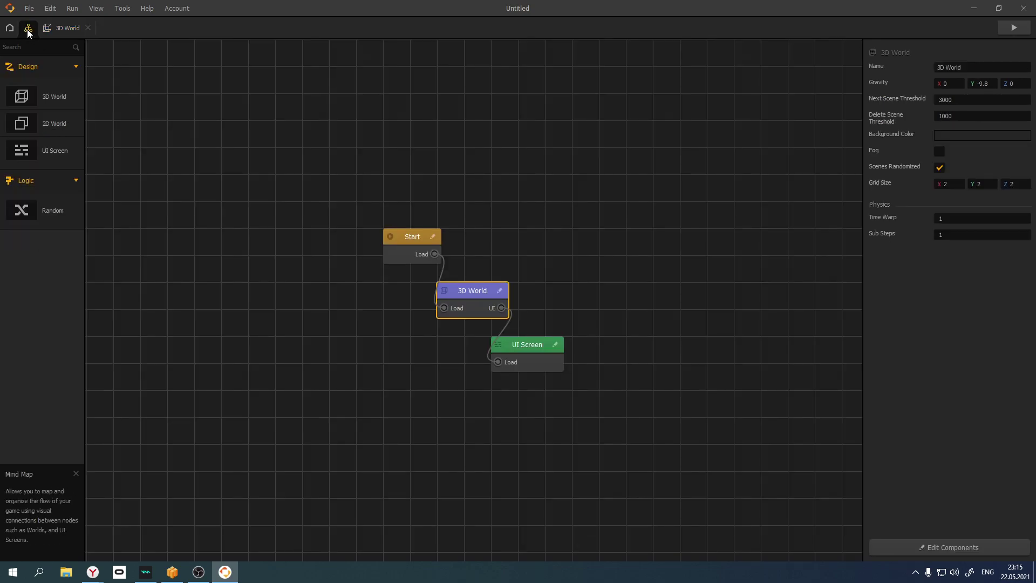
{"action": "left_click", "coordinate": [408, 240]}
{"action": "left_click_drag", "start_coordinate": [408, 239], "coordinate": [264, 225]}
{"action": "left_click_drag", "start_coordinate": [451, 301], "coordinate": [375, 174]}
{"action": "left_click_drag", "start_coordinate": [521, 341], "coordinate": [578, 178]}
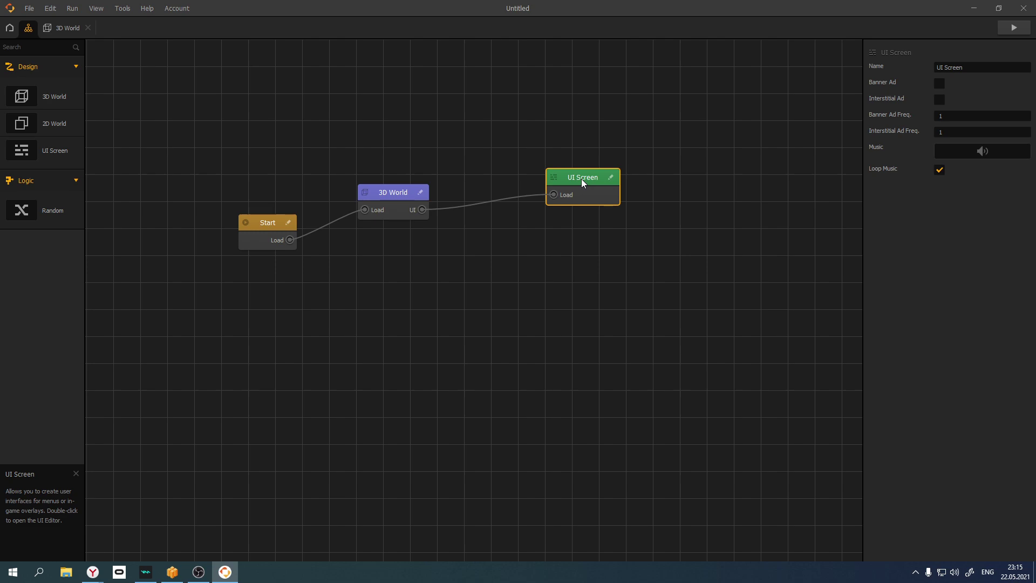
Reopen the 3D World, move the second cube of level section 2 to about X -1.796, and select the Light Sun
{"action": "double_click", "coordinate": [383, 189]}
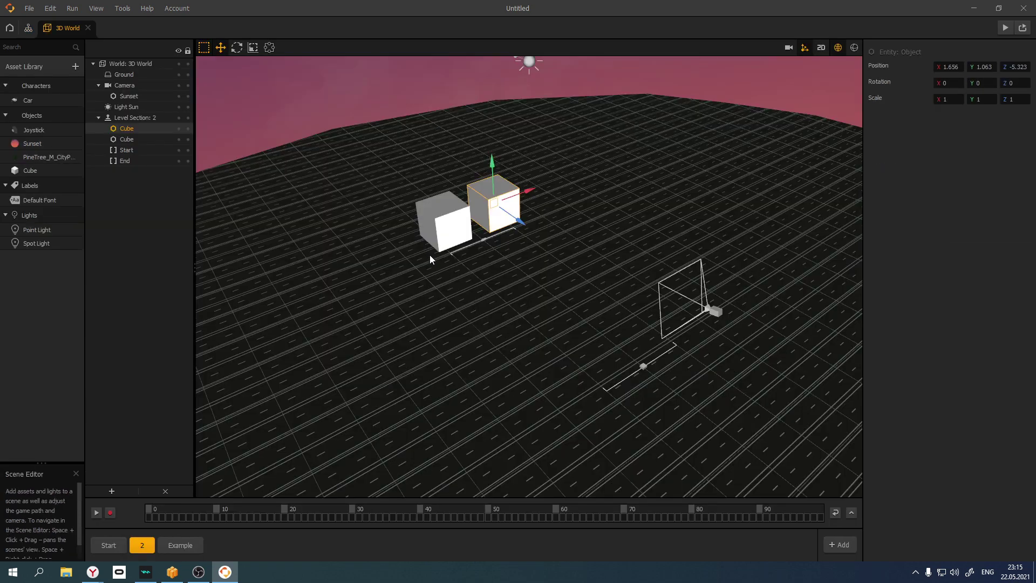
{"action": "left_click", "coordinate": [141, 118]}
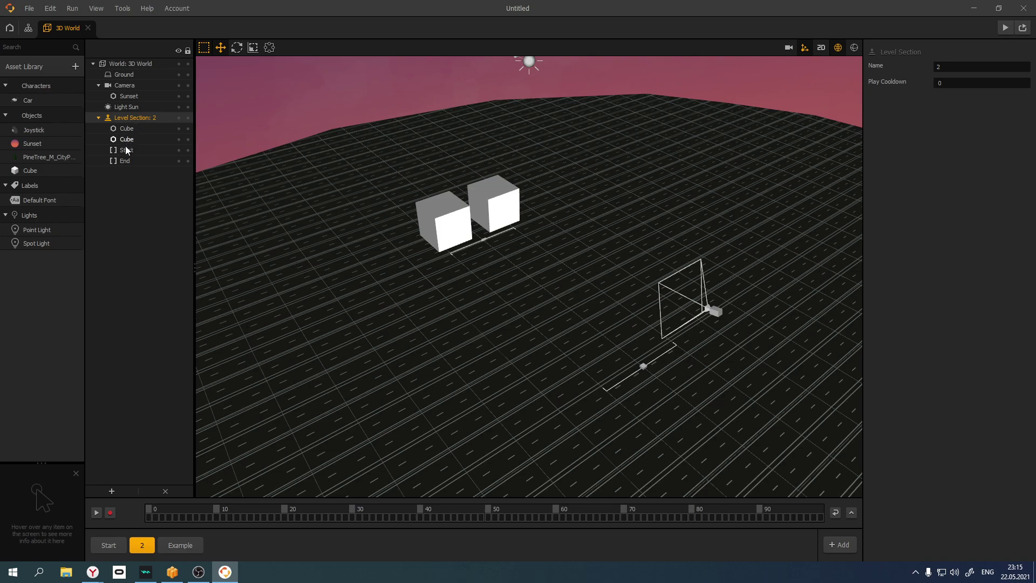
{"action": "left_click", "coordinate": [466, 237]}
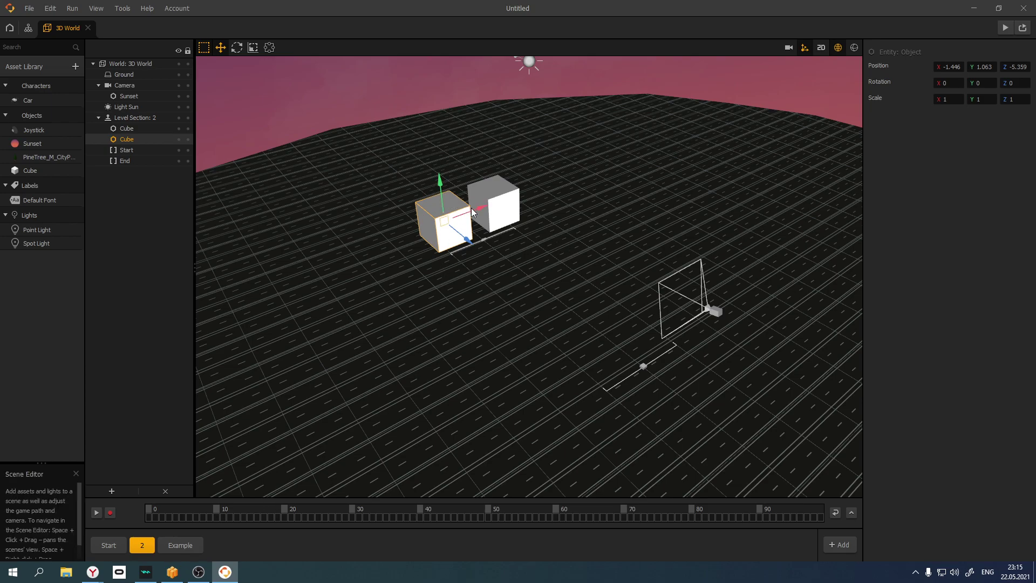
{"action": "left_click_drag", "start_coordinate": [482, 213], "coordinate": [475, 215]}
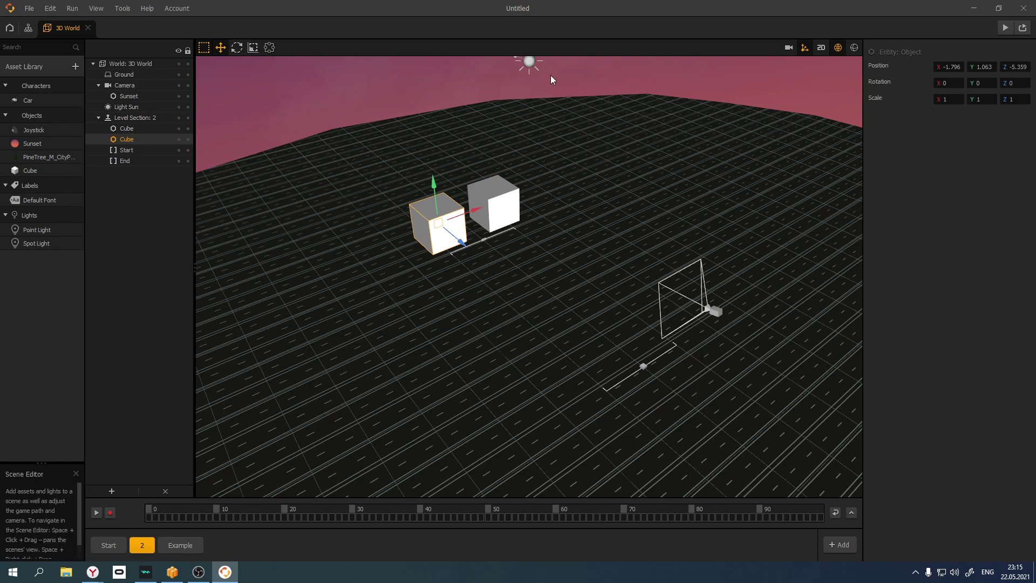
{"action": "left_click", "coordinate": [530, 63]}
{"action": "left_click_drag", "start_coordinate": [545, 246], "coordinate": [516, 219]}
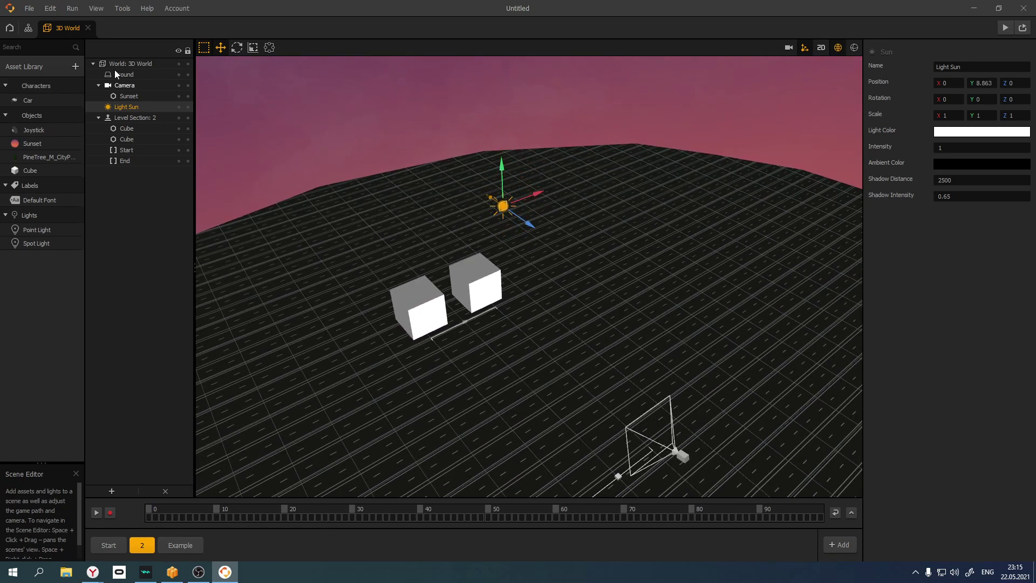
Browse the template gallery and create a new project from the free Adventure template
{"action": "left_click", "coordinate": [10, 30]}
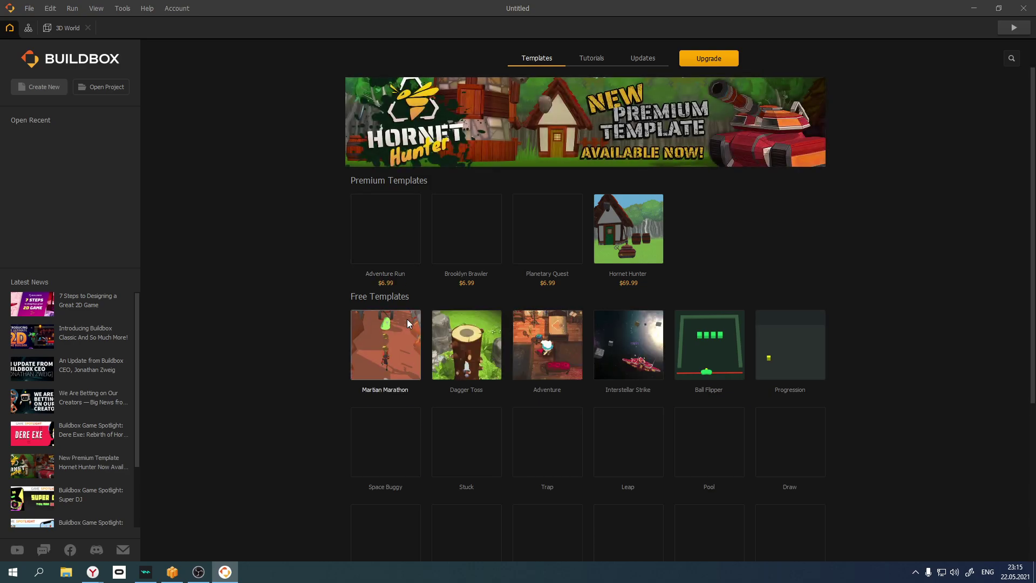
{"action": "scroll", "coordinate": [307, 369], "scroll_direction": "down", "scroll_amount": 4}
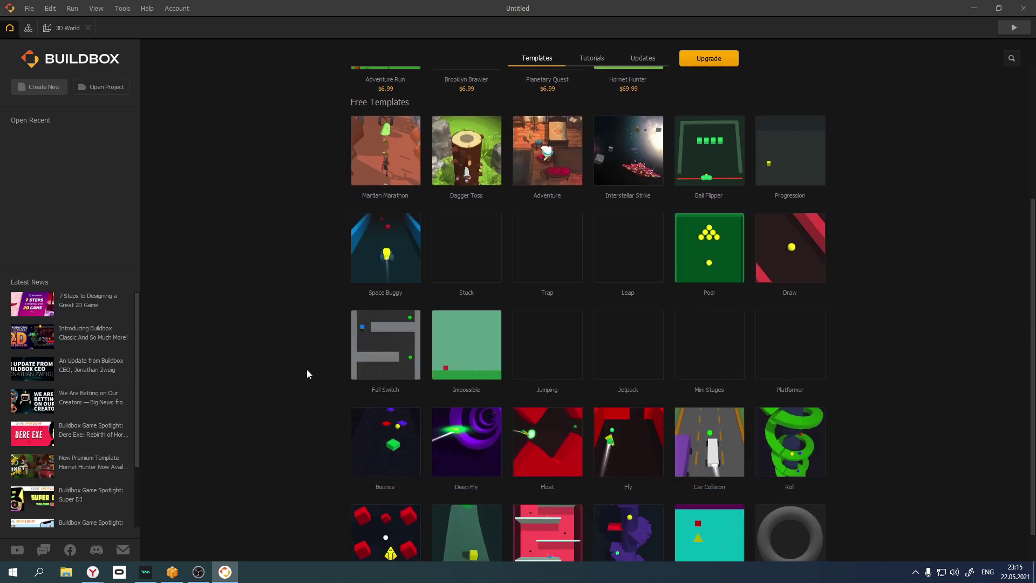
{"action": "scroll", "coordinate": [307, 369], "scroll_direction": "up", "scroll_amount": 4}
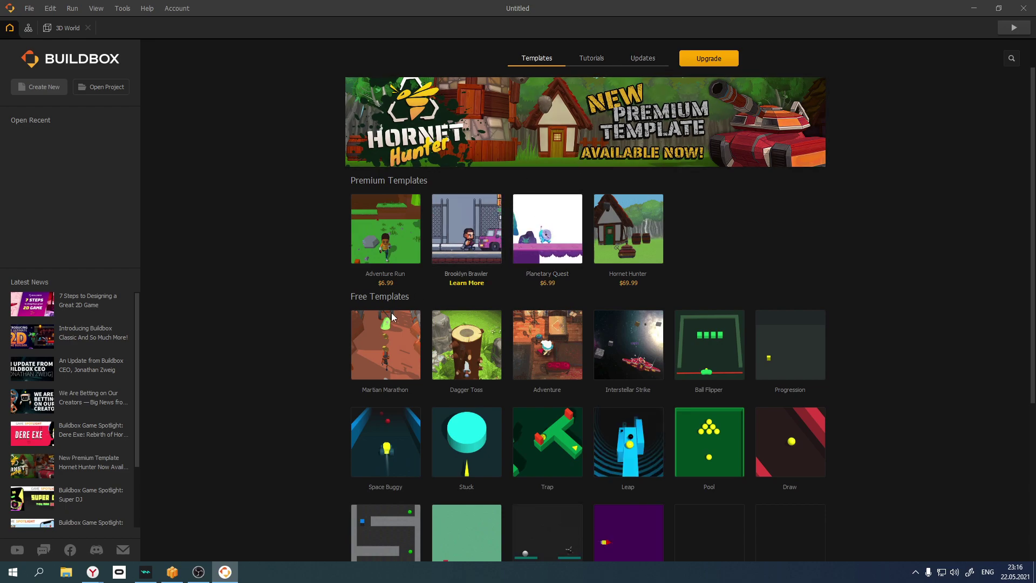
{"action": "scroll", "coordinate": [289, 371], "scroll_direction": "down", "scroll_amount": 2}
{"action": "scroll", "coordinate": [288, 371], "scroll_direction": "down", "scroll_amount": 3}
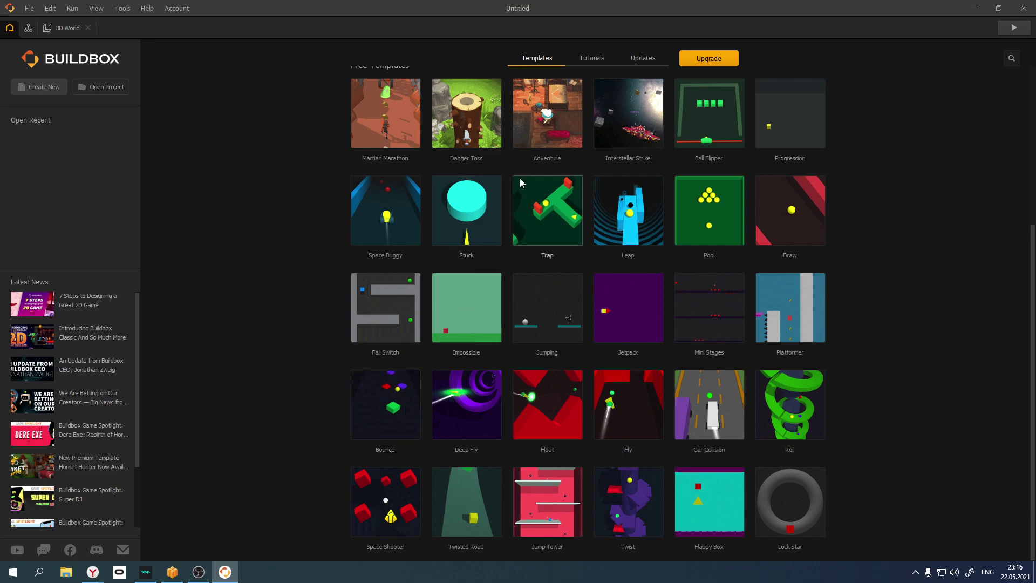
{"action": "left_click", "coordinate": [536, 121]}
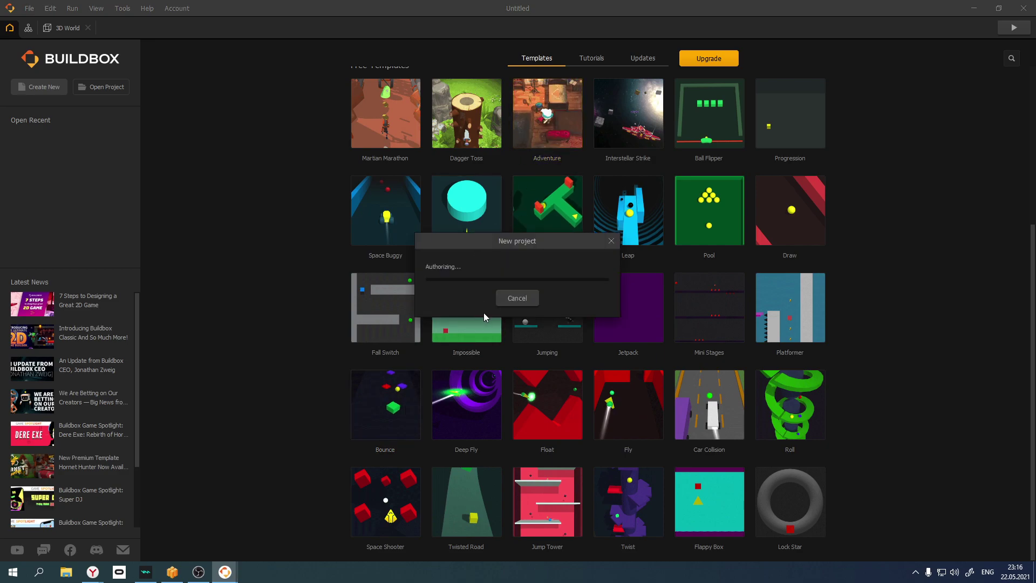
{"action": "left_click", "coordinate": [460, 281]}
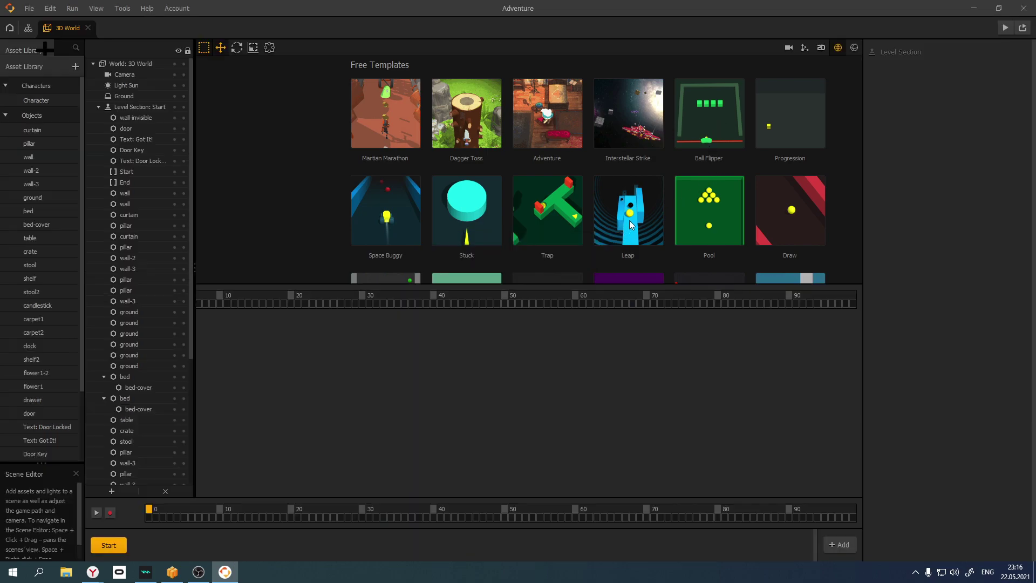
Examine the furnished room of the Adventure scene from several angles and look closely at the key between the beds
{"action": "scroll", "coordinate": [553, 344], "scroll_direction": "up", "scroll_amount": 5}
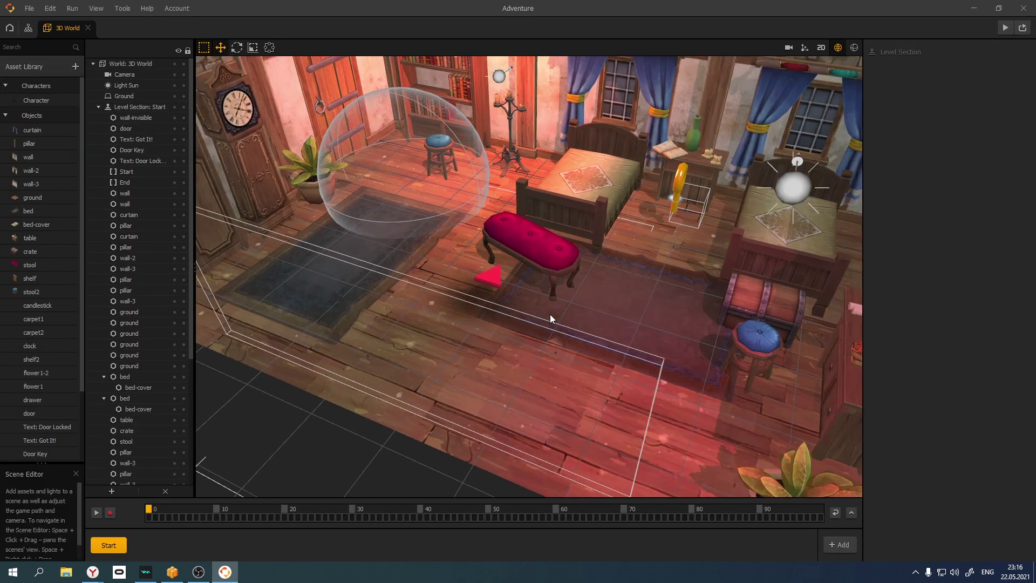
{"action": "scroll", "coordinate": [601, 238], "scroll_direction": "down", "scroll_amount": 5}
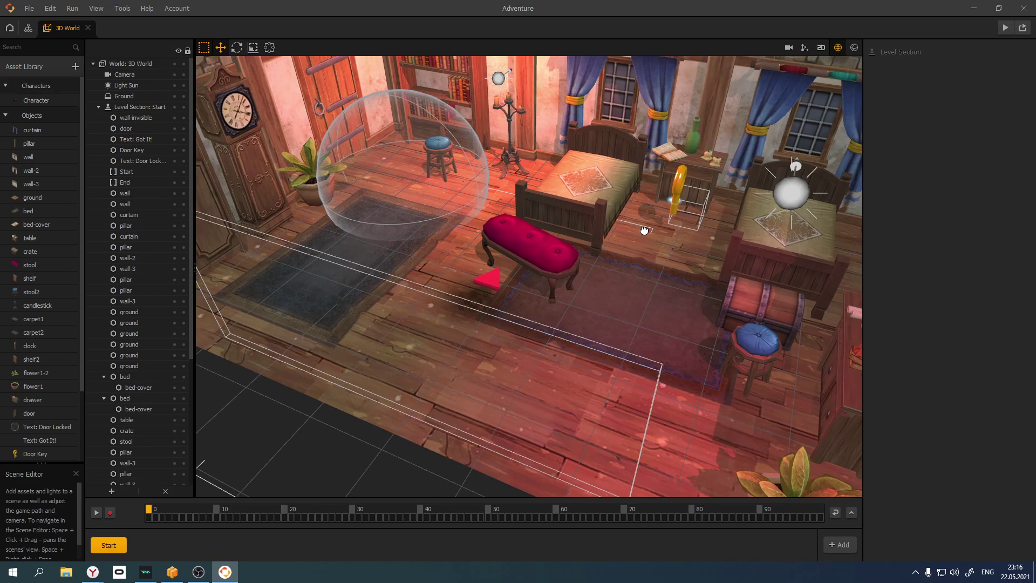
{"action": "right_click_drag", "start_coordinate": [588, 293], "coordinate": [501, 324]}
{"action": "scroll", "coordinate": [692, 297], "scroll_direction": "up", "scroll_amount": 8}
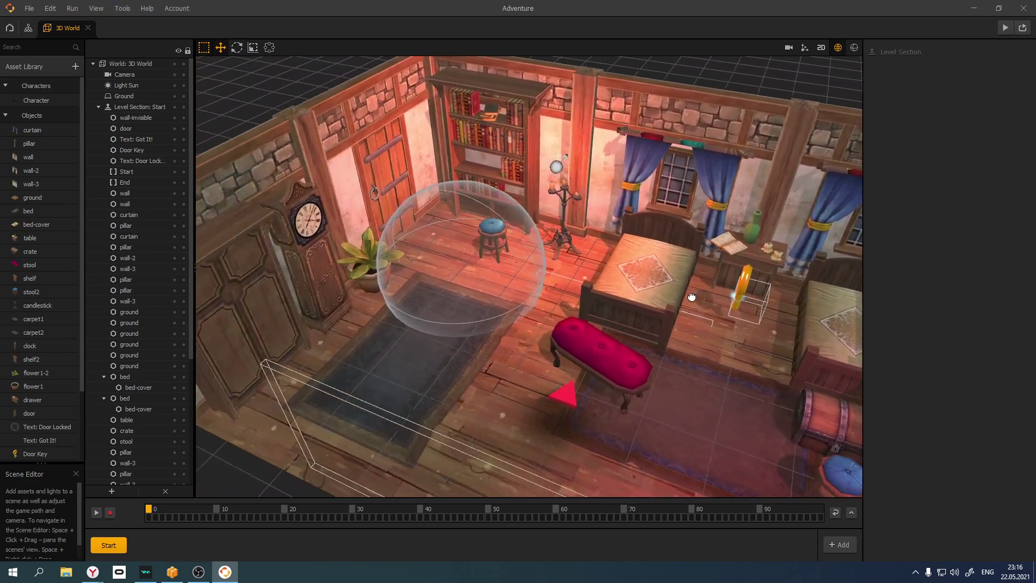
{"action": "scroll", "coordinate": [692, 297], "scroll_direction": "down", "scroll_amount": 4}
{"action": "right_click_drag", "start_coordinate": [692, 297], "coordinate": [454, 219]}
{"action": "scroll", "coordinate": [681, 241], "scroll_direction": "up", "scroll_amount": 4}
{"action": "scroll", "coordinate": [488, 299], "scroll_direction": "up", "scroll_amount": 6}
Select the Door Key and the Text: Got It! object beside it to inspect how they are placed
{"action": "left_click", "coordinate": [598, 260]}
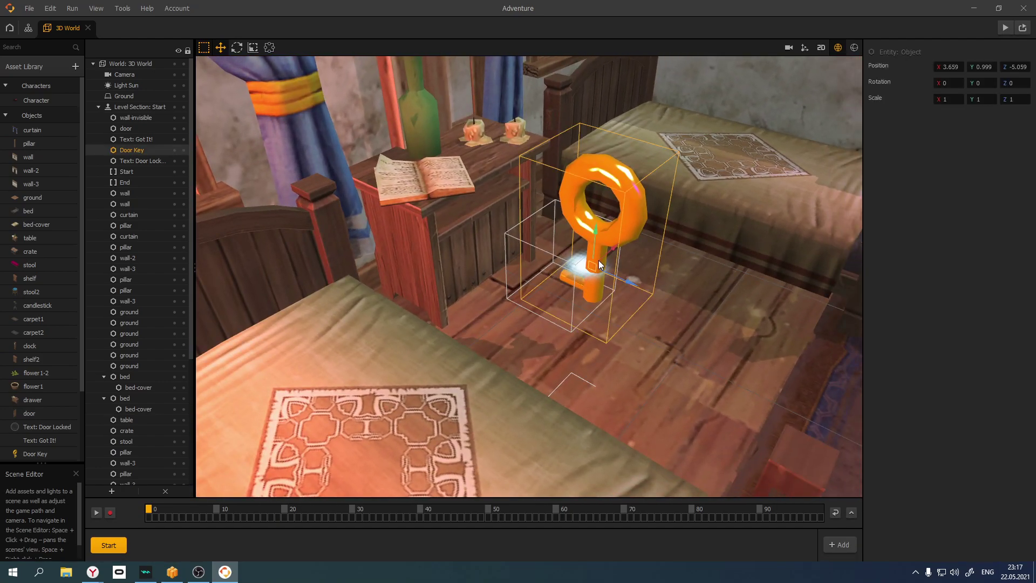
{"action": "left_click", "coordinate": [566, 294]}
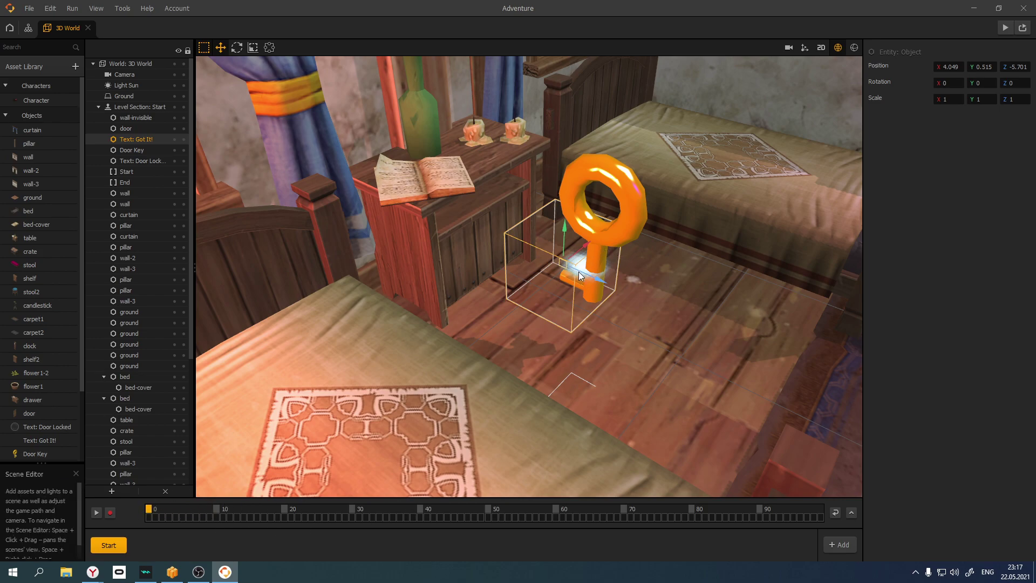
{"action": "left_click", "coordinate": [602, 244]}
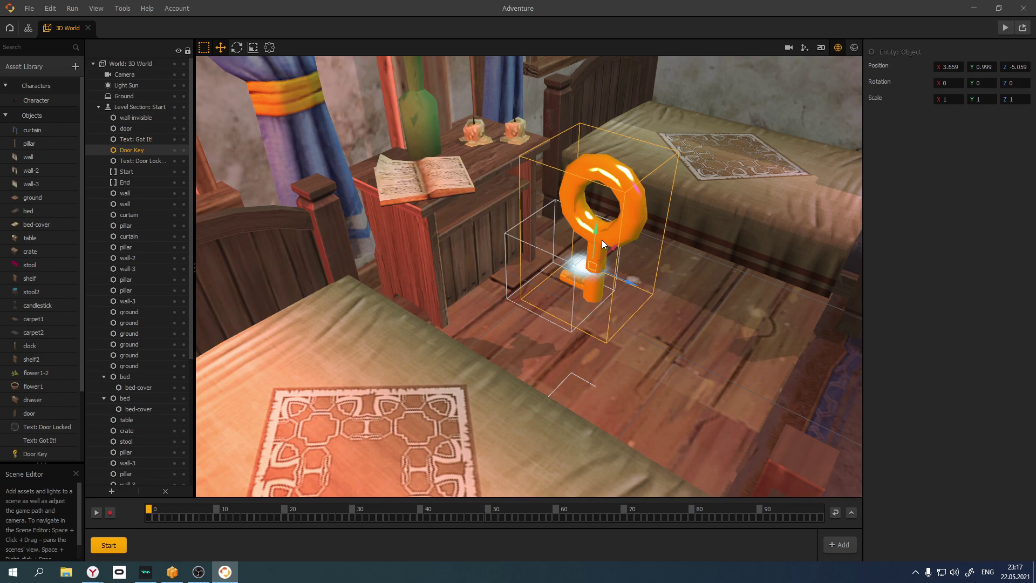
{"action": "scroll", "coordinate": [581, 270], "scroll_direction": "down", "scroll_amount": 5}
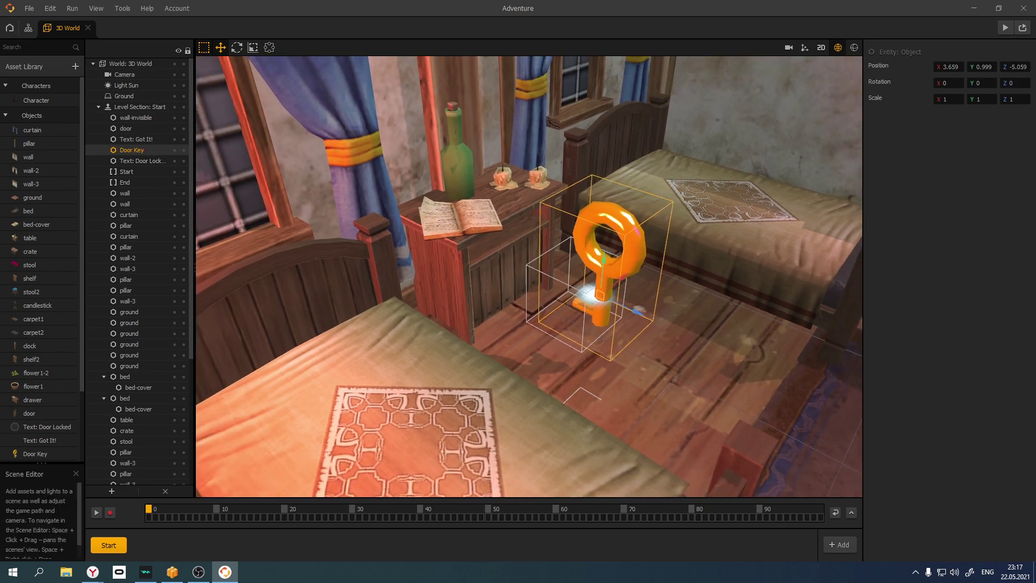
{"action": "scroll", "coordinate": [637, 317], "scroll_direction": "up", "scroll_amount": 2}
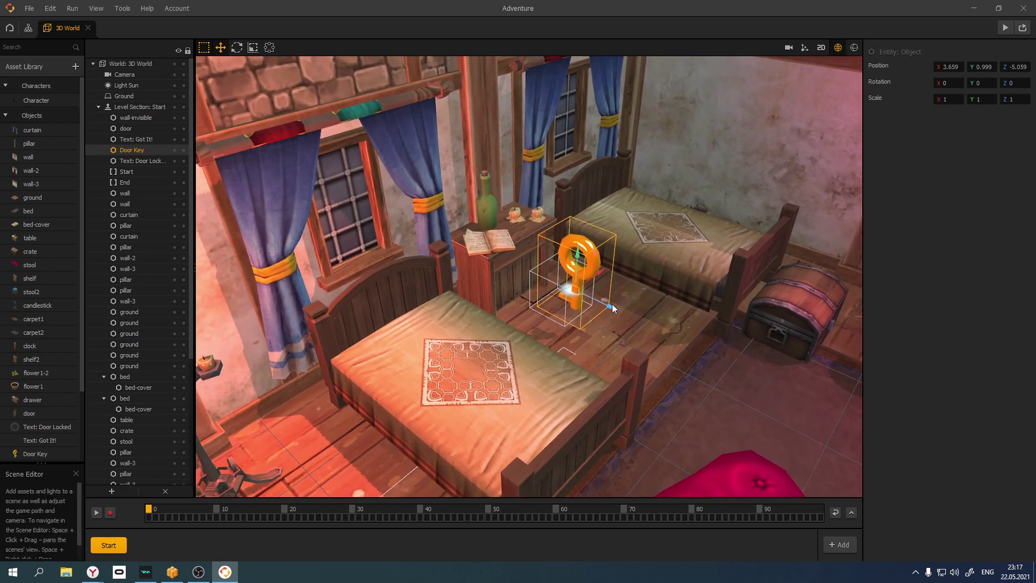
{"action": "scroll", "coordinate": [37, 438], "scroll_direction": "down", "scroll_amount": 2}
Check the Adventure project's mind map, then reopen its 3D World and view the whole room
{"action": "left_click", "coordinate": [28, 28]}
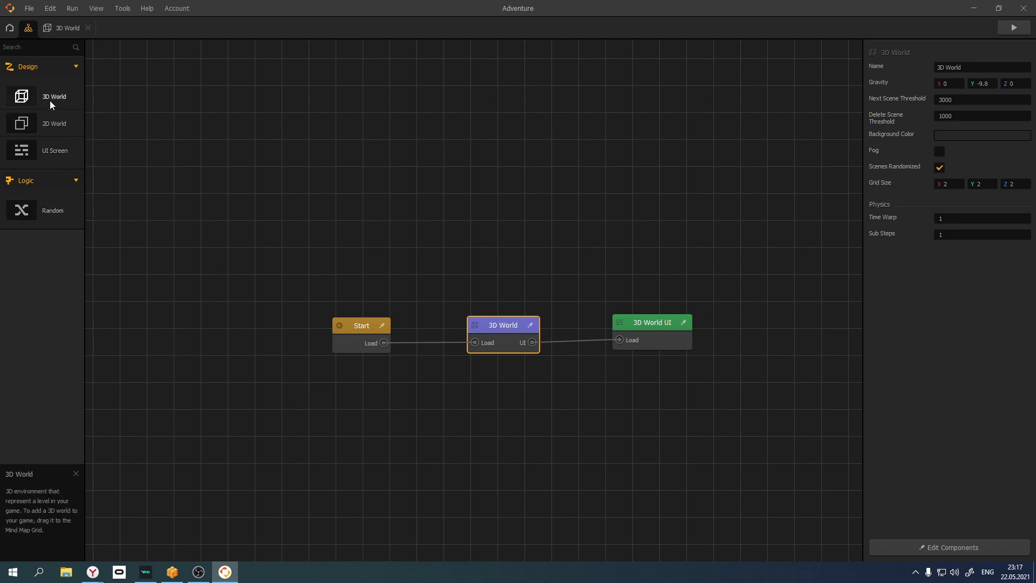
{"action": "double_click", "coordinate": [501, 323]}
{"action": "right_click_drag", "start_coordinate": [501, 322], "coordinate": [292, 308]}
{"action": "scroll", "coordinate": [528, 275], "scroll_direction": "down", "scroll_amount": 10}
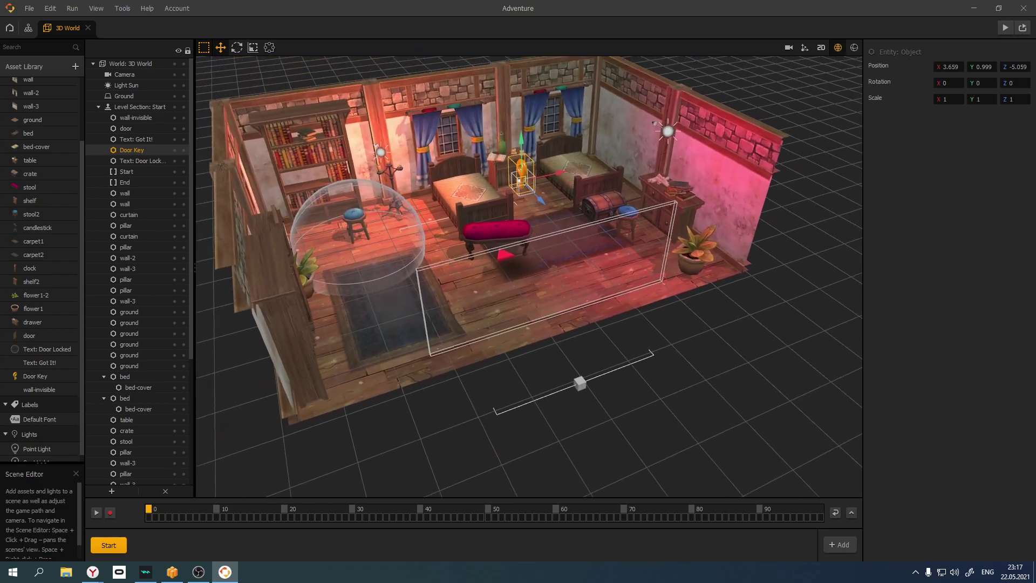
{"action": "right_click_drag", "start_coordinate": [529, 275], "coordinate": [451, 209]}
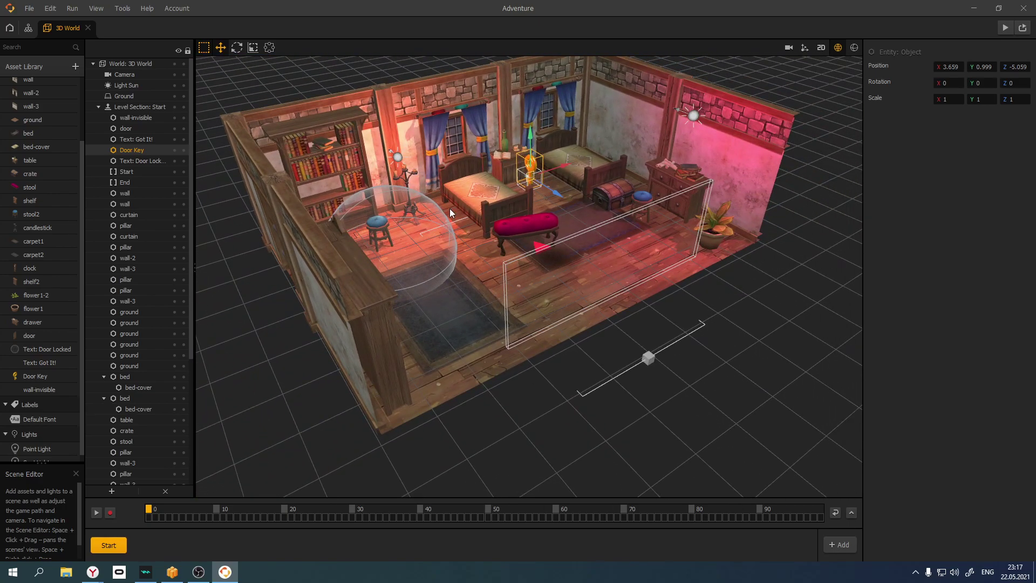
Run a preview of the Adventure game and set its screen size to 1920x1080 - Full HD
{"action": "left_click", "coordinate": [1005, 27]}
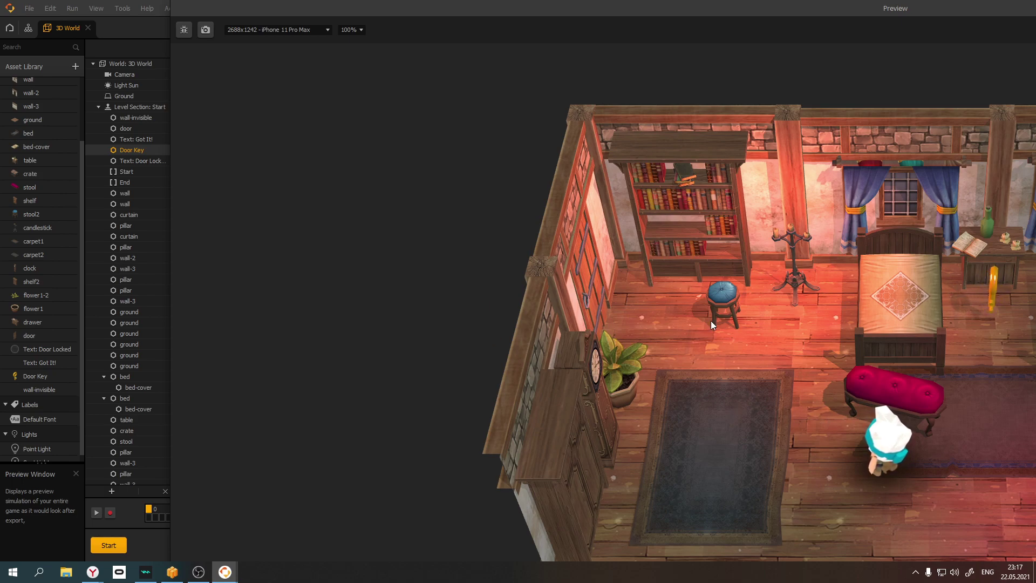
{"action": "left_click", "coordinate": [301, 30]}
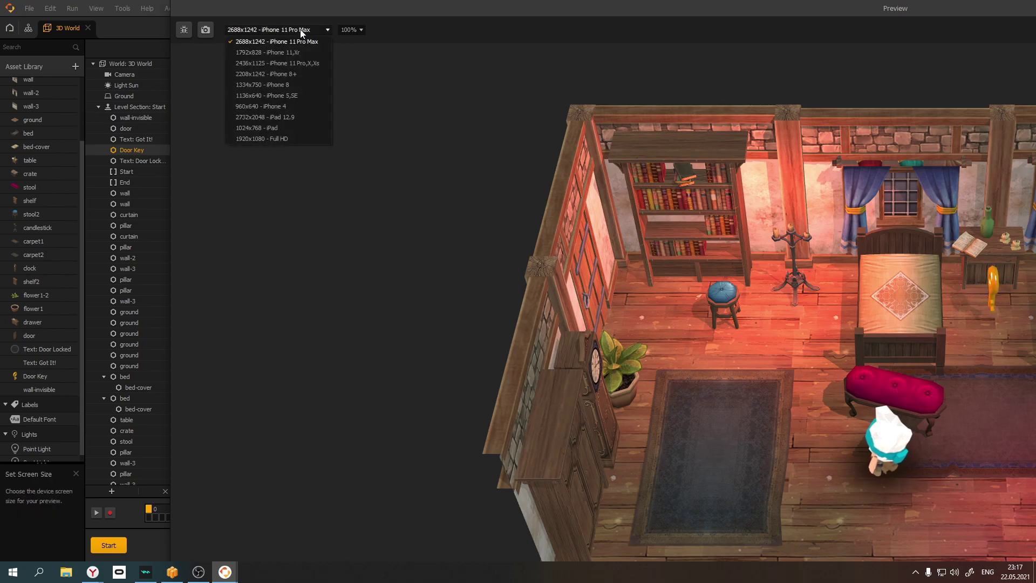
{"action": "left_click", "coordinate": [268, 145]}
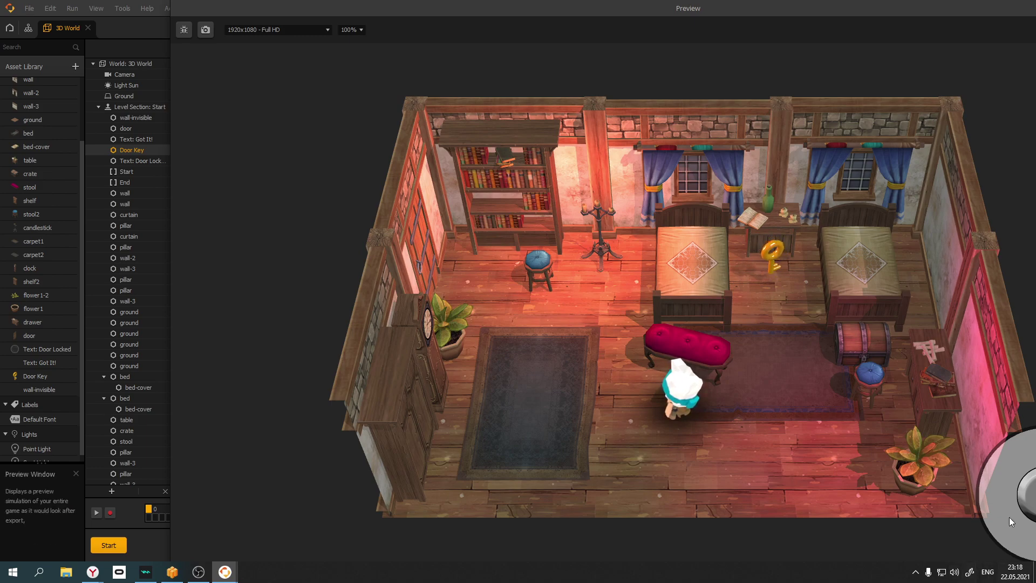
Maximize the preview, walk the character around the room with the joystick, and close the preview
{"action": "key", "text": "Left"}
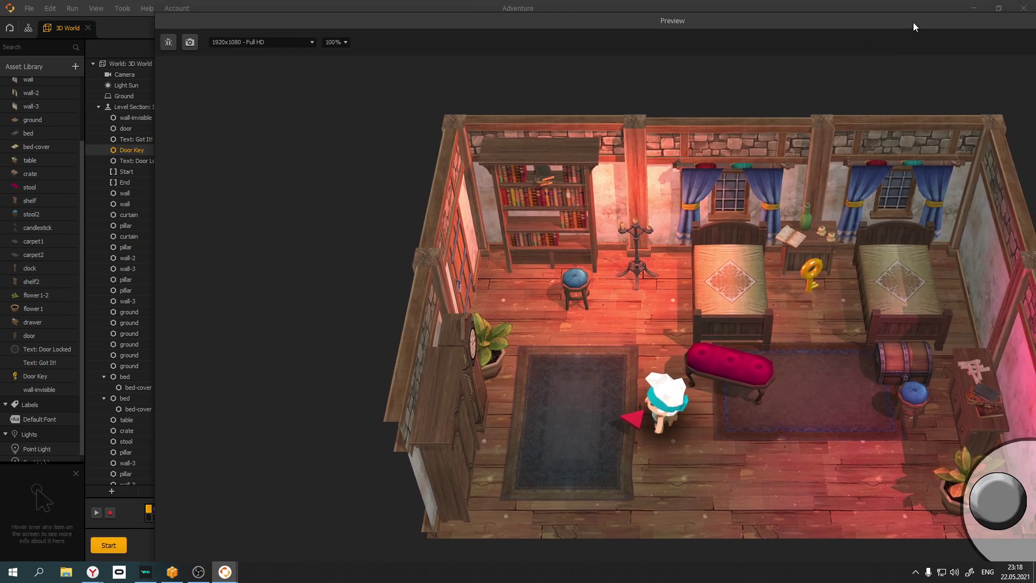
{"action": "left_click_drag", "start_coordinate": [913, 15], "coordinate": [697, 62]}
{"action": "left_click", "coordinate": [937, 57]}
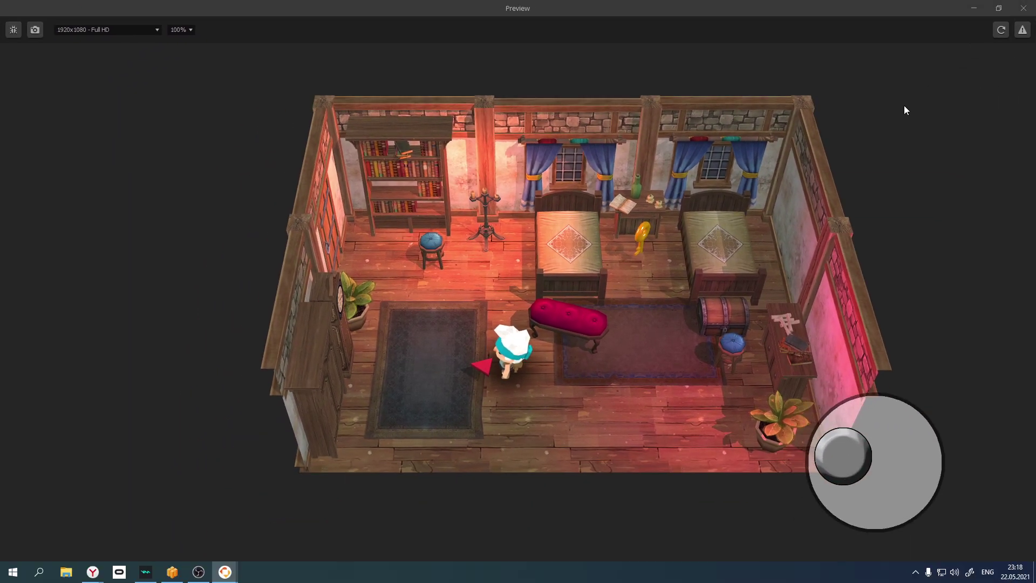
{"action": "mouse_move", "coordinate": [859, 420]}
{"action": "left_mouse_down"}
{"action": "mouse_move", "coordinate": [853, 457]}
{"action": "mouse_move", "coordinate": [890, 412]}
{"action": "mouse_move", "coordinate": [820, 404]}
{"action": "mouse_move", "coordinate": [919, 452]}
{"action": "mouse_move", "coordinate": [859, 470]}
{"action": "mouse_move", "coordinate": [891, 410]}
{"action": "mouse_move", "coordinate": [805, 442]}
{"action": "mouse_move", "coordinate": [830, 347]}
{"action": "mouse_move", "coordinate": [866, 338]}
{"action": "mouse_move", "coordinate": [840, 522]}
{"action": "mouse_move", "coordinate": [888, 497]}
{"action": "mouse_move", "coordinate": [896, 432]}
{"action": "mouse_move", "coordinate": [707, 422]}
{"action": "mouse_move", "coordinate": [762, 441]}
{"action": "mouse_move", "coordinate": [879, 379]}
{"action": "mouse_move", "coordinate": [879, 472]}
{"action": "mouse_move", "coordinate": [935, 397]}
{"action": "mouse_move", "coordinate": [876, 335]}
{"action": "mouse_move", "coordinate": [914, 346]}
{"action": "mouse_move", "coordinate": [842, 302]}
{"action": "mouse_move", "coordinate": [723, 329]}
{"action": "mouse_move", "coordinate": [928, 513]}
{"action": "mouse_move", "coordinate": [681, 370]}
{"action": "mouse_move", "coordinate": [717, 289]}
{"action": "mouse_move", "coordinate": [925, 325]}
{"action": "mouse_move", "coordinate": [937, 412]}
{"action": "mouse_move", "coordinate": [823, 537]}
{"action": "mouse_move", "coordinate": [973, 439]}
{"action": "mouse_move", "coordinate": [986, 383]}
{"action": "mouse_move", "coordinate": [828, 351]}
{"action": "mouse_move", "coordinate": [1028, 435]}
{"action": "mouse_move", "coordinate": [865, 323]}
{"action": "mouse_move", "coordinate": [846, 352]}
{"action": "mouse_move", "coordinate": [842, 485]}
{"action": "left_mouse_up"}
{"action": "mouse_move", "coordinate": [863, 534]}
{"action": "left_mouse_down"}
{"action": "mouse_move", "coordinate": [594, 518]}
{"action": "mouse_move", "coordinate": [610, 545]}
{"action": "mouse_move", "coordinate": [635, 437]}
{"action": "mouse_move", "coordinate": [574, 404]}
{"action": "mouse_move", "coordinate": [768, 362]}
{"action": "mouse_move", "coordinate": [829, 385]}
{"action": "mouse_move", "coordinate": [834, 319]}
{"action": "mouse_move", "coordinate": [984, 344]}
{"action": "mouse_move", "coordinate": [792, 300]}
{"action": "mouse_move", "coordinate": [687, 372]}
{"action": "mouse_move", "coordinate": [678, 529]}
{"action": "mouse_move", "coordinate": [865, 569]}
{"action": "mouse_move", "coordinate": [940, 336]}
{"action": "mouse_move", "coordinate": [986, 338]}
{"action": "mouse_move", "coordinate": [1012, 358]}
{"action": "mouse_move", "coordinate": [863, 437]}
{"action": "mouse_move", "coordinate": [961, 385]}
{"action": "mouse_move", "coordinate": [978, 406]}
{"action": "mouse_move", "coordinate": [976, 432]}
{"action": "mouse_move", "coordinate": [1015, 447]}
{"action": "mouse_move", "coordinate": [1010, 561]}
{"action": "left_mouse_up"}
{"action": "left_click", "coordinate": [1023, 10]}
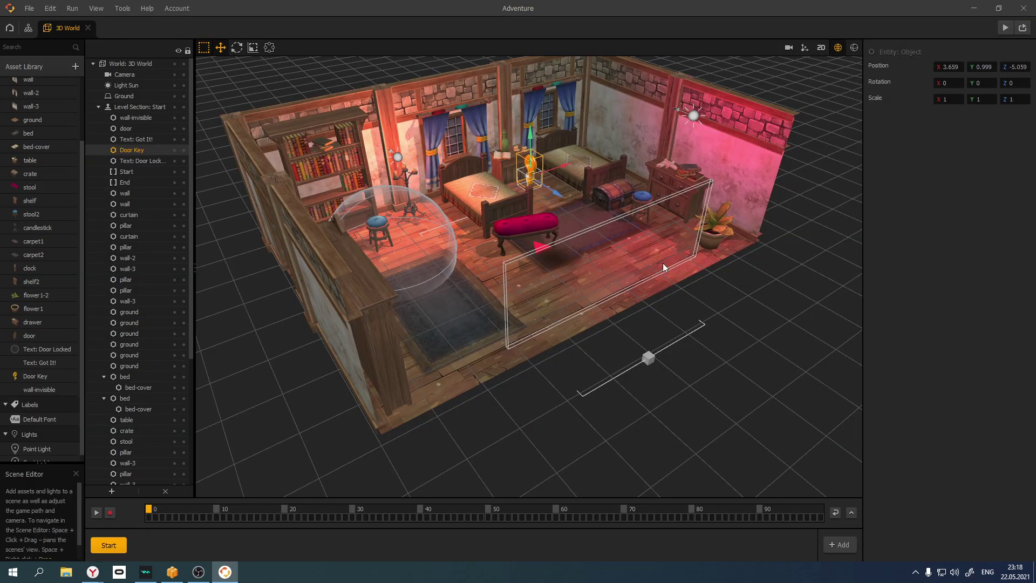
Inspect the Text: Door Locked trigger, then show the collision shapes and select the door's If Collide sphere
{"action": "right_click_drag", "start_coordinate": [650, 251], "coordinate": [598, 225]}
{"action": "left_click", "coordinate": [474, 246]}
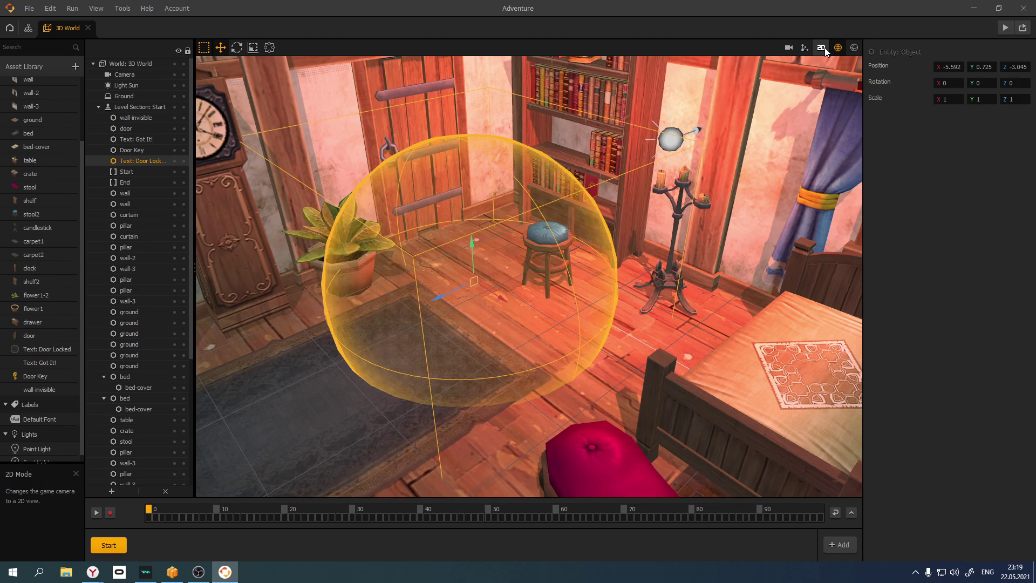
{"action": "left_click", "coordinate": [853, 49]}
{"action": "right_click_drag", "start_coordinate": [498, 226], "coordinate": [490, 188]}
{"action": "left_click", "coordinate": [515, 198]}
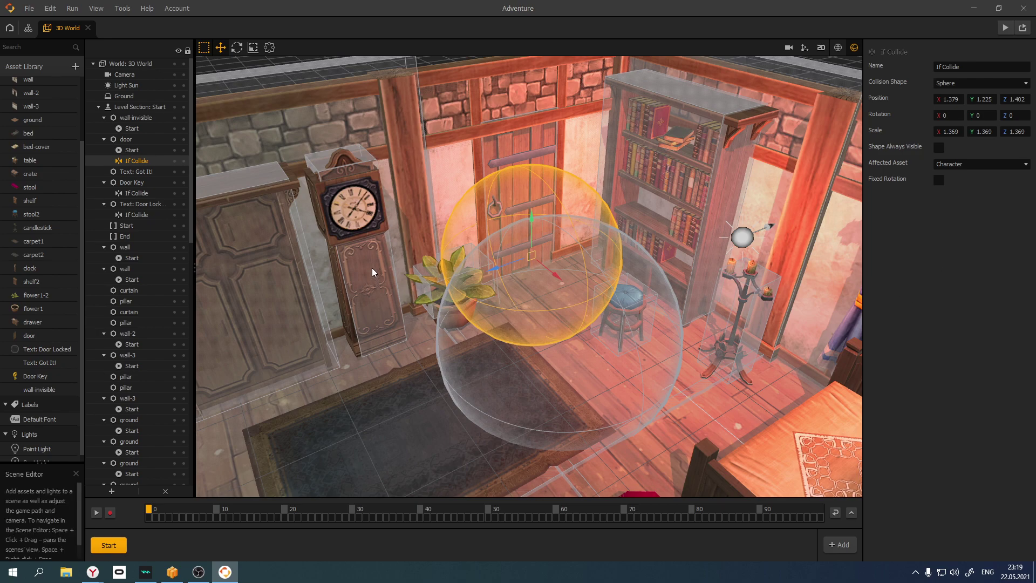
{"action": "left_click", "coordinate": [28, 28]}
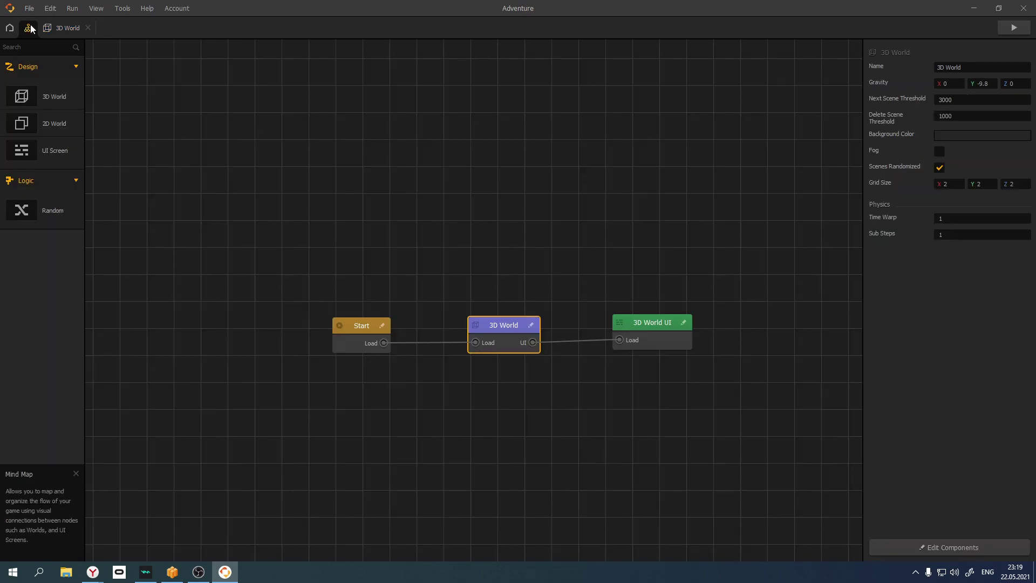
{"action": "left_click", "coordinate": [63, 31]}
{"action": "left_click", "coordinate": [122, 8]}
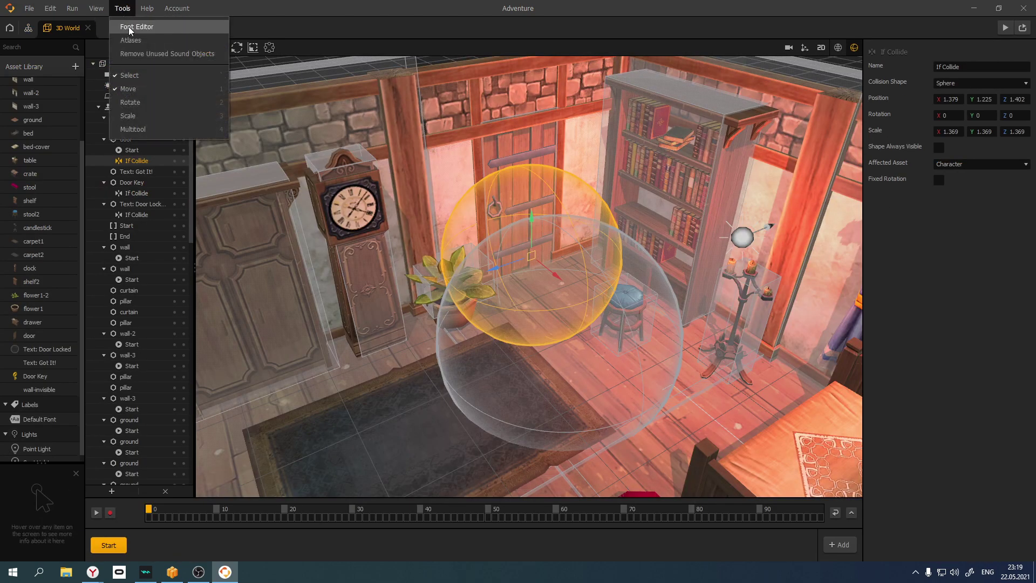
{"action": "mouse_move", "coordinate": [145, 8]}
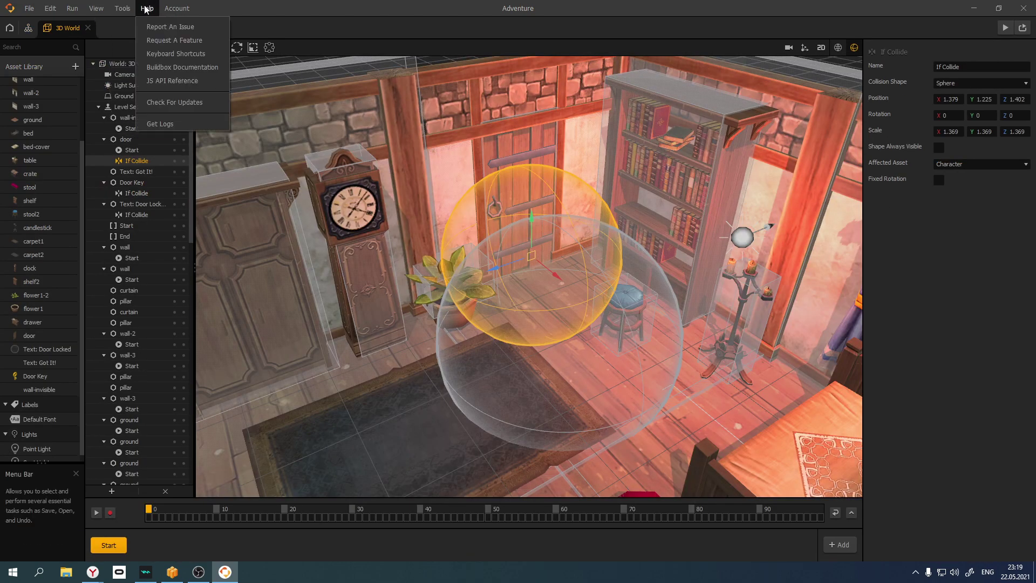
{"action": "mouse_move", "coordinate": [93, 10]}
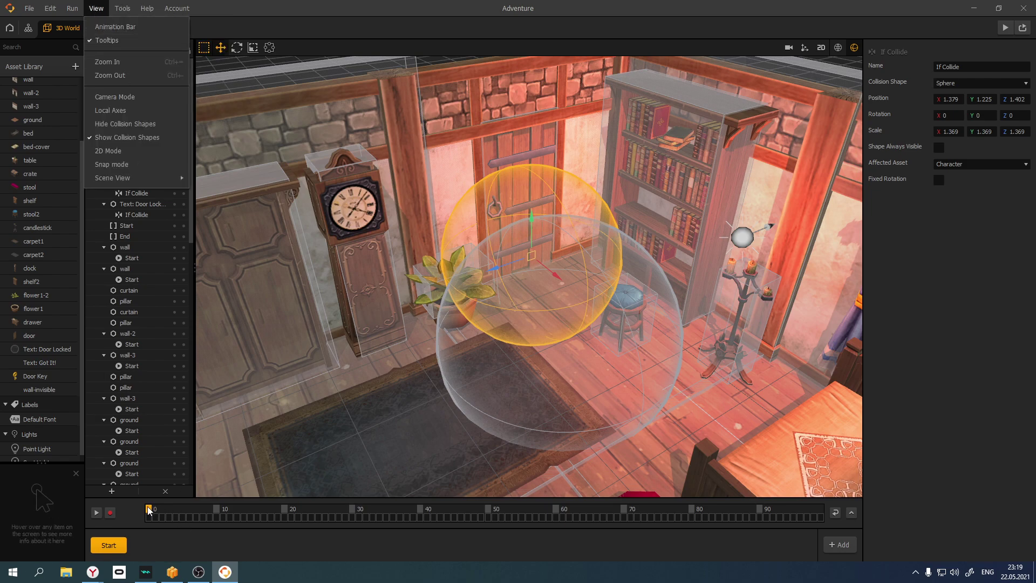
{"action": "left_click", "coordinate": [531, 212]}
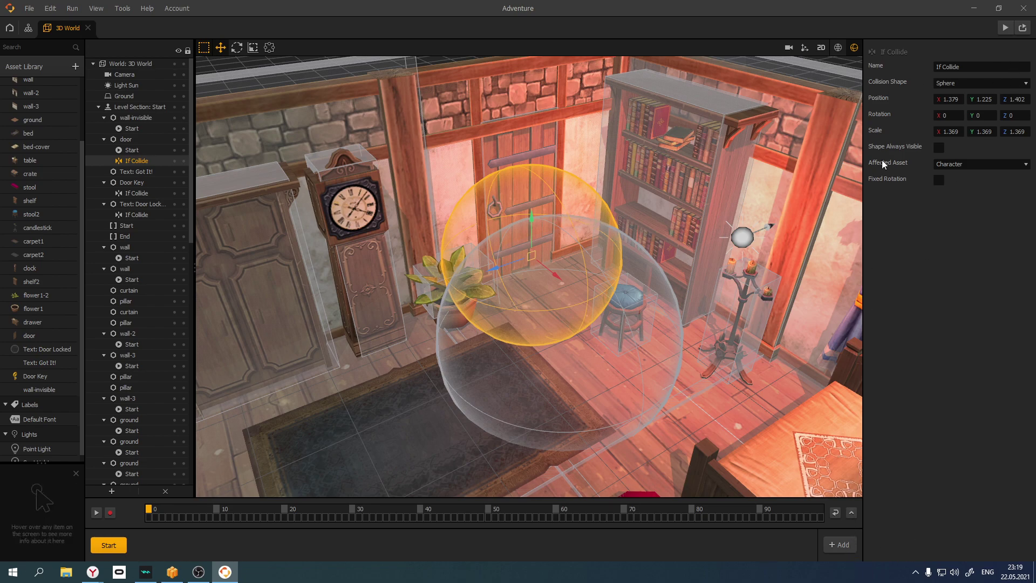
Review the Affected Asset choices and Collision Shape setting of the door's If Collide, then look over the asset library
{"action": "left_click", "coordinate": [972, 165]}
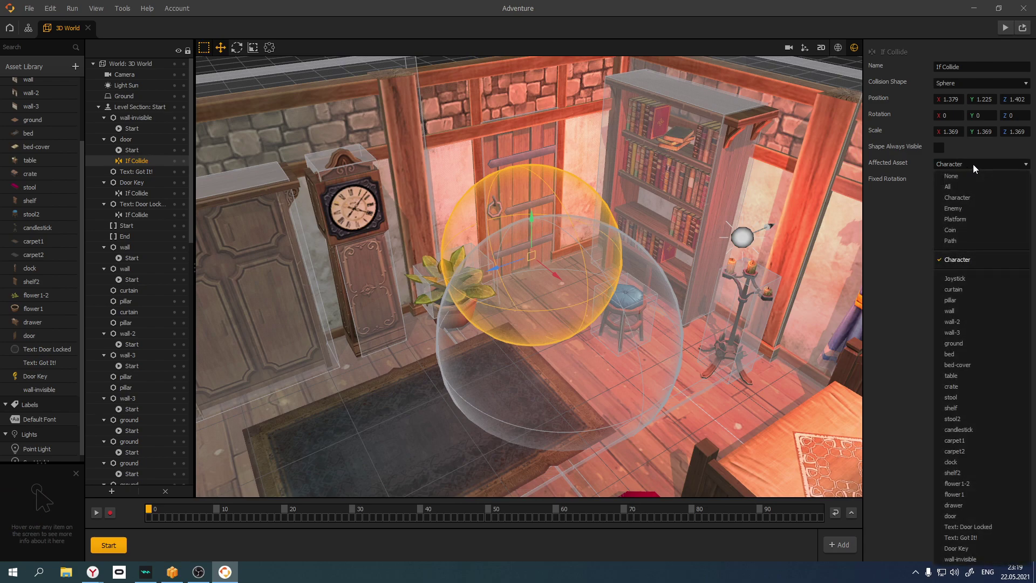
{"action": "left_click", "coordinate": [973, 164]}
{"action": "left_click", "coordinate": [950, 66]}
{"action": "left_click", "coordinate": [959, 84]}
{"action": "left_click", "coordinate": [960, 84]}
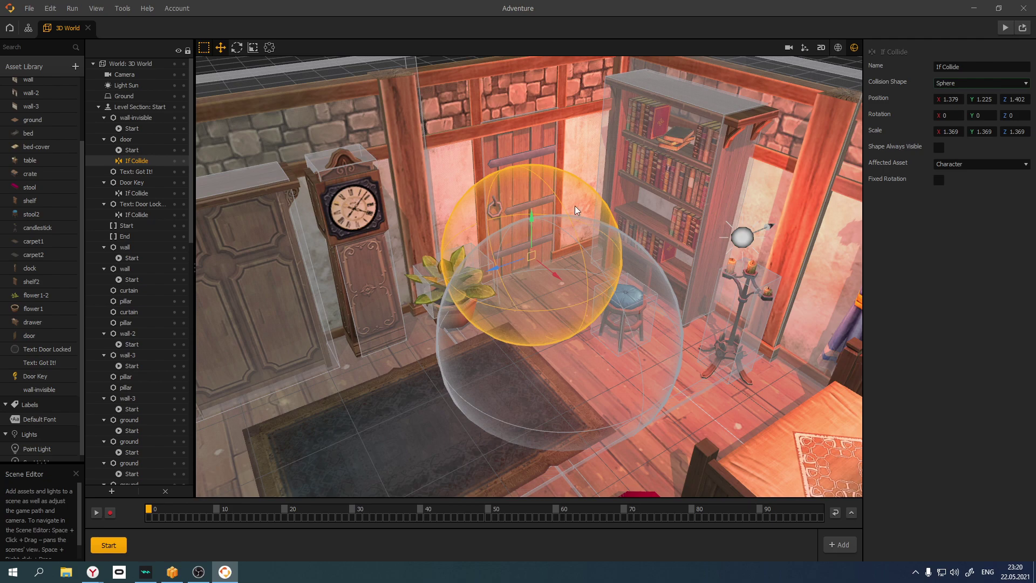
{"action": "scroll", "coordinate": [43, 401], "scroll_direction": "down", "scroll_amount": 1}
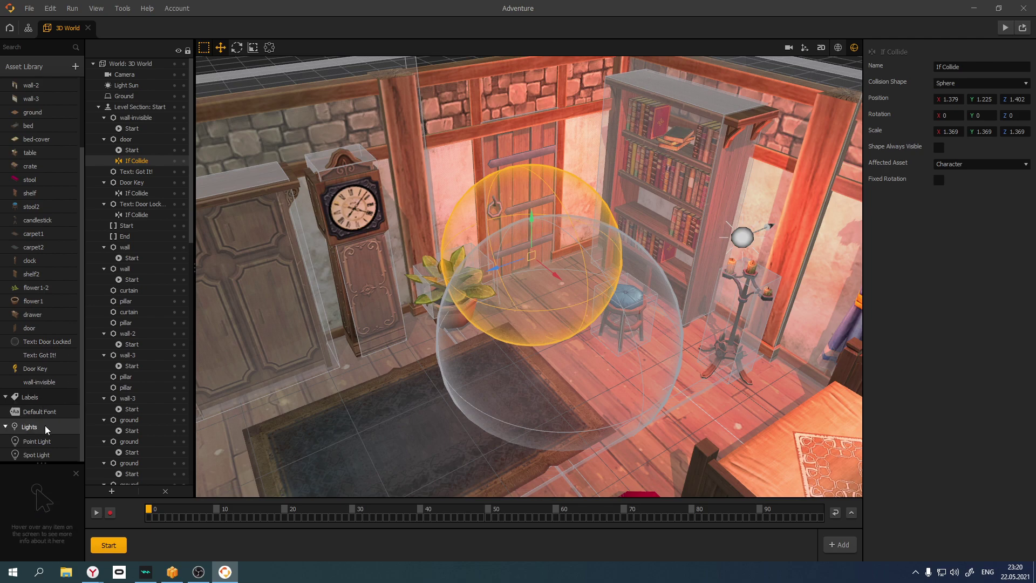
{"action": "scroll", "coordinate": [51, 275], "scroll_direction": "up", "scroll_amount": 3}
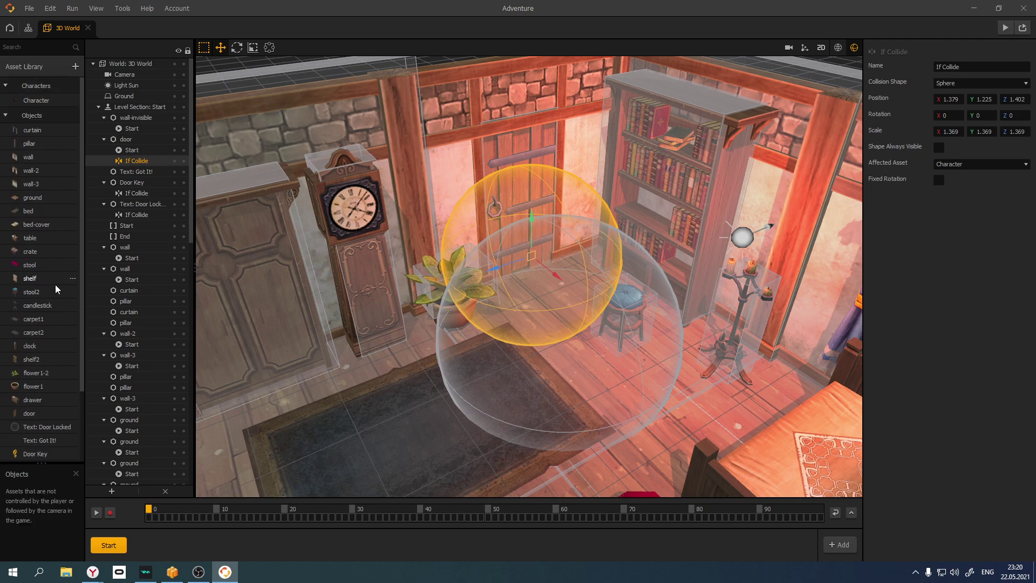
Add a Random logic node to the mind map and delete it
{"action": "left_click", "coordinate": [28, 28]}
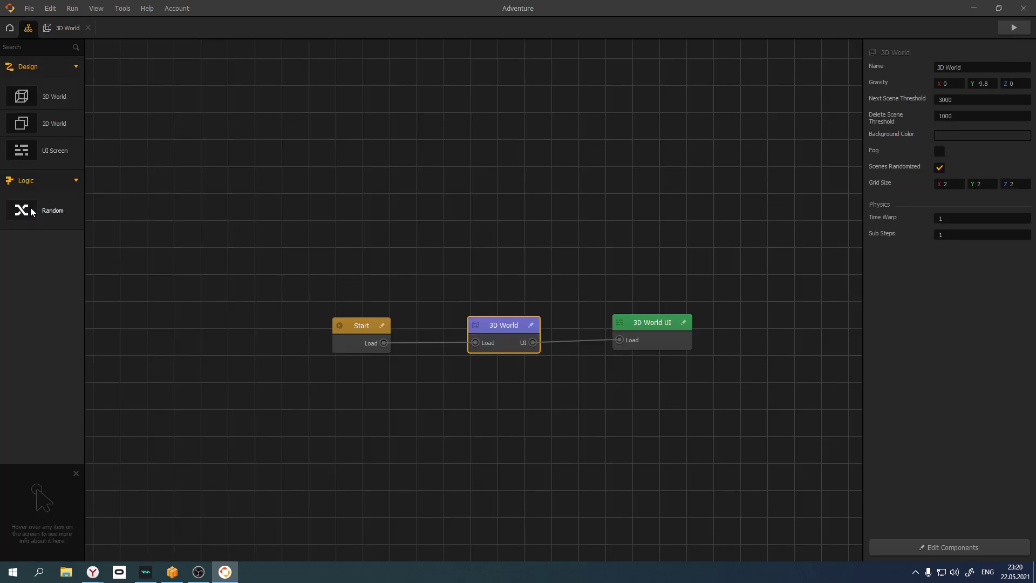
{"action": "left_click_drag", "start_coordinate": [53, 211], "coordinate": [233, 219]}
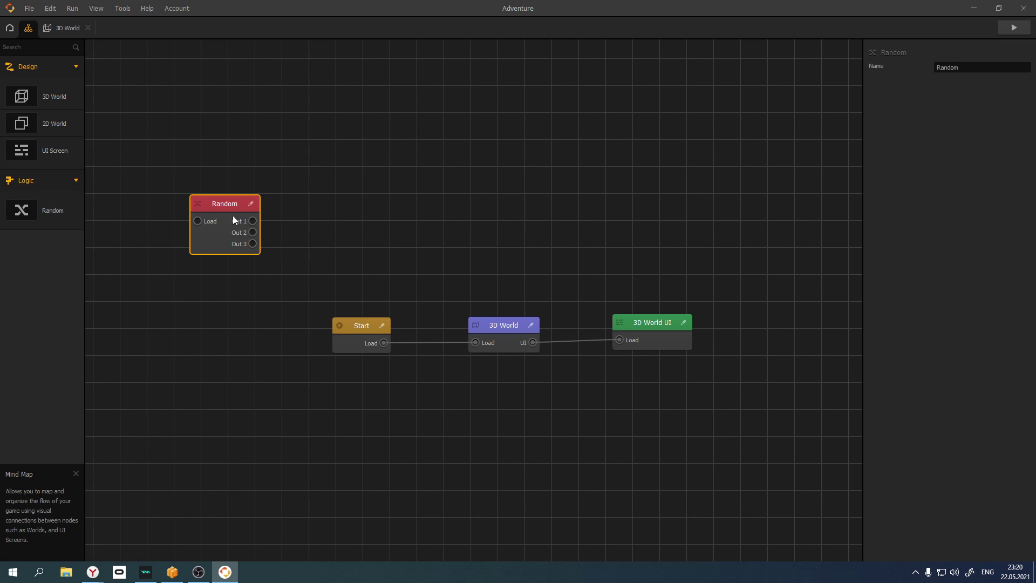
{"action": "key", "text": "Delete"}
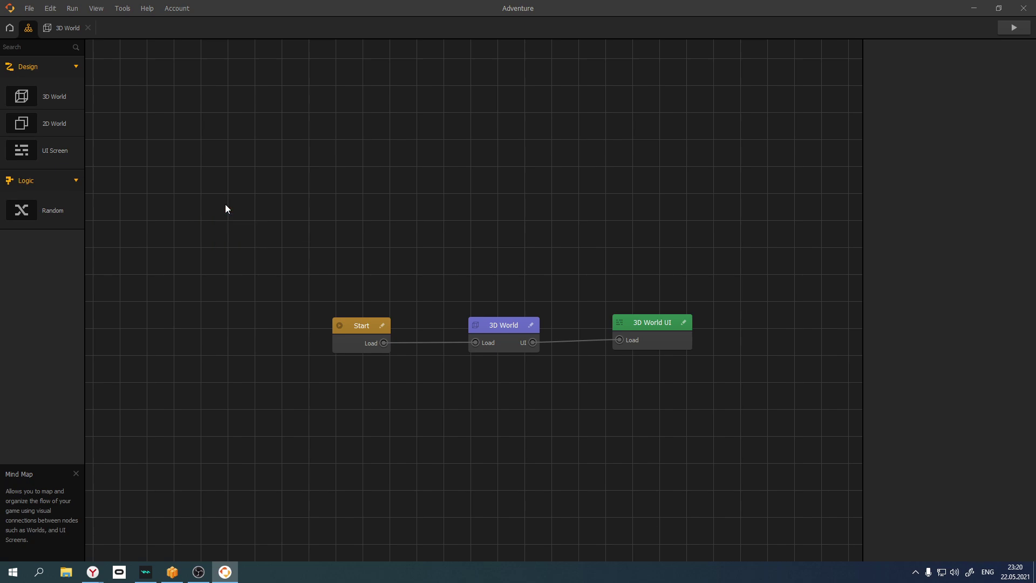
Open the component editor of the 3D World node and look at the available Controls nodes
{"action": "left_click_drag", "start_coordinate": [499, 325], "coordinate": [488, 359]}
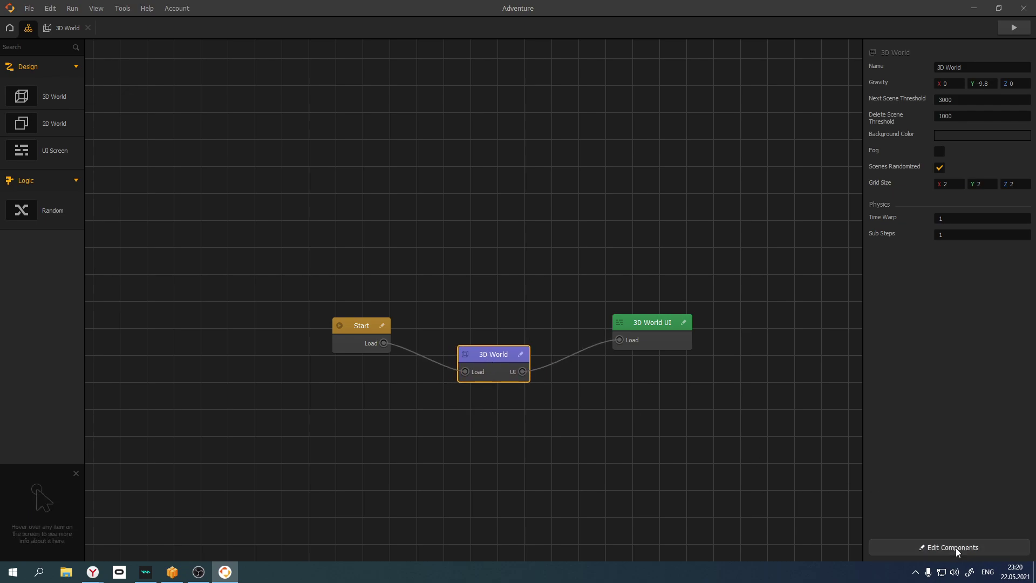
{"action": "left_click", "coordinate": [956, 548]}
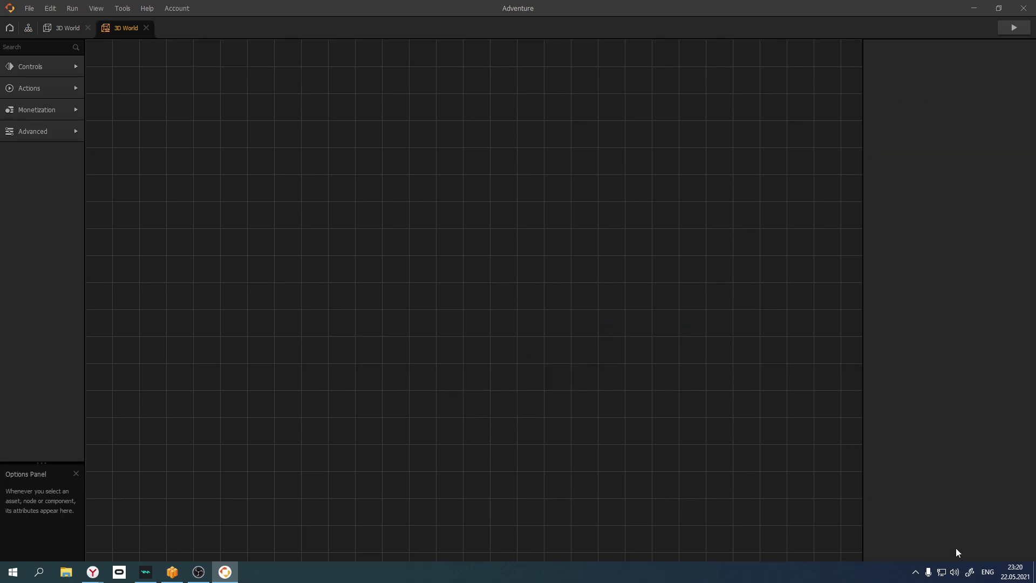
{"action": "left_click", "coordinate": [34, 66]}
{"action": "left_click", "coordinate": [40, 66]}
{"action": "left_click", "coordinate": [44, 65]}
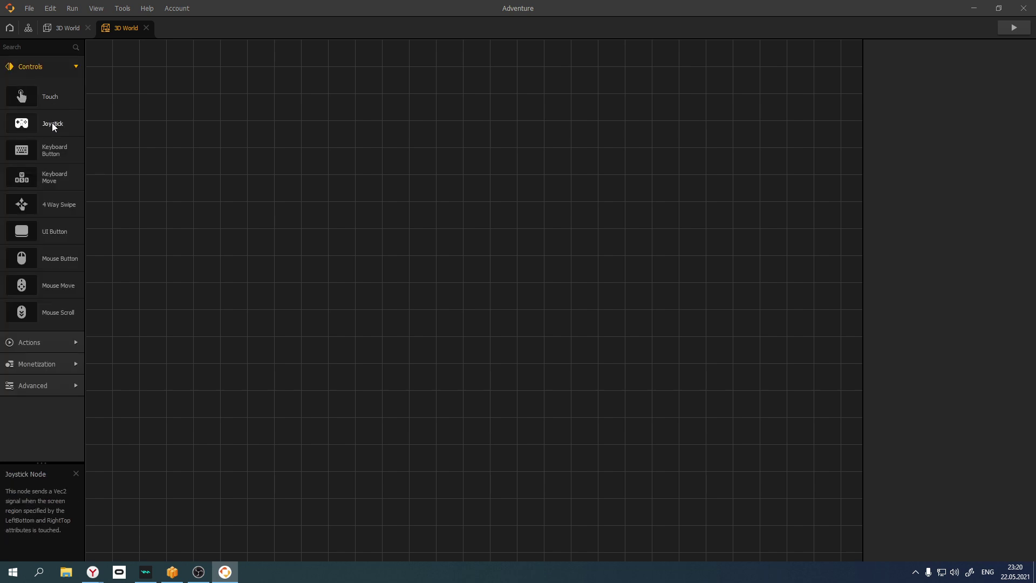
Expand the Actions, Monetization and Advanced node categories and look through their nodes
{"action": "left_click", "coordinate": [57, 342]}
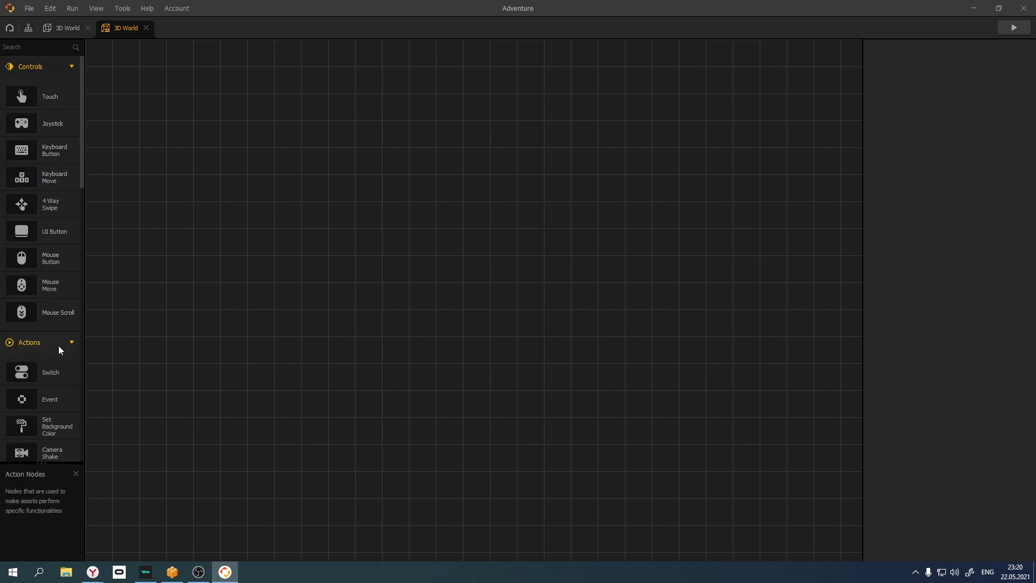
{"action": "scroll", "coordinate": [64, 377], "scroll_direction": "down", "scroll_amount": 5}
{"action": "scroll", "coordinate": [60, 374], "scroll_direction": "down", "scroll_amount": 10}
{"action": "left_click", "coordinate": [64, 430]}
{"action": "scroll", "coordinate": [63, 426], "scroll_direction": "down", "scroll_amount": 3}
{"action": "left_click", "coordinate": [50, 450]}
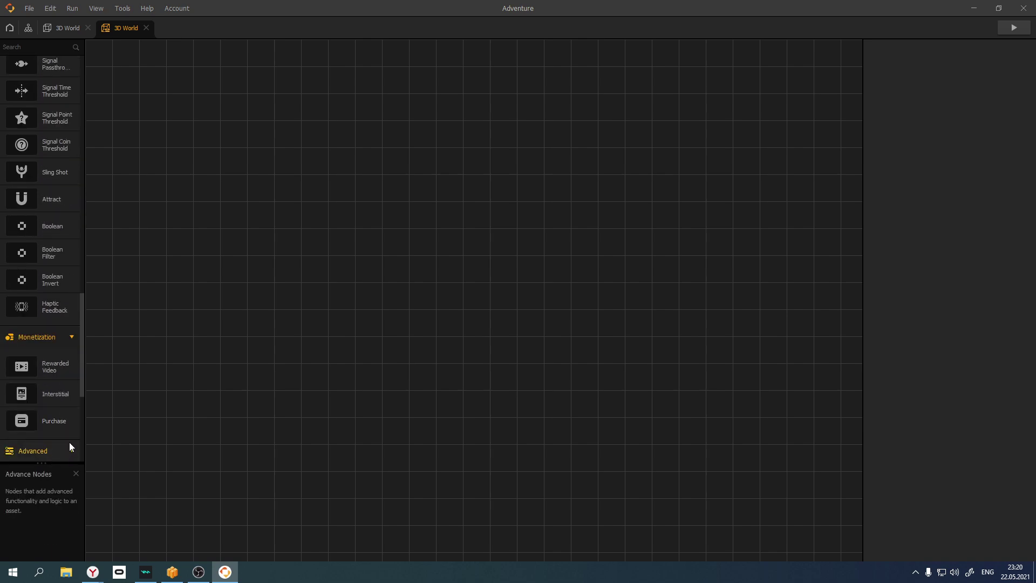
{"action": "scroll", "coordinate": [68, 437], "scroll_direction": "down", "scroll_amount": 5}
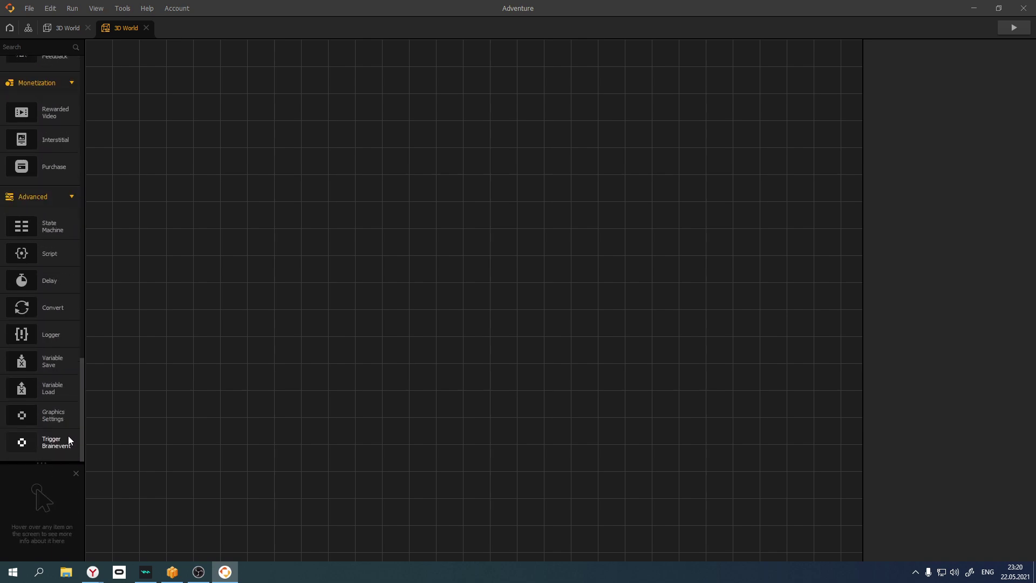
Compare the 3D World scene with its component editor, then close the component editor
{"action": "left_click", "coordinate": [63, 28]}
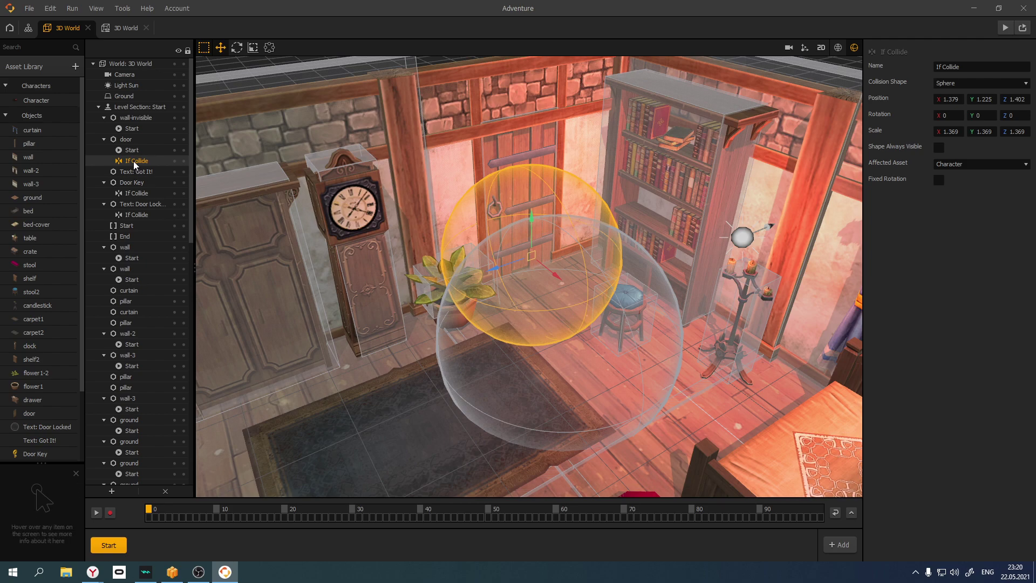
{"action": "left_click", "coordinate": [125, 33]}
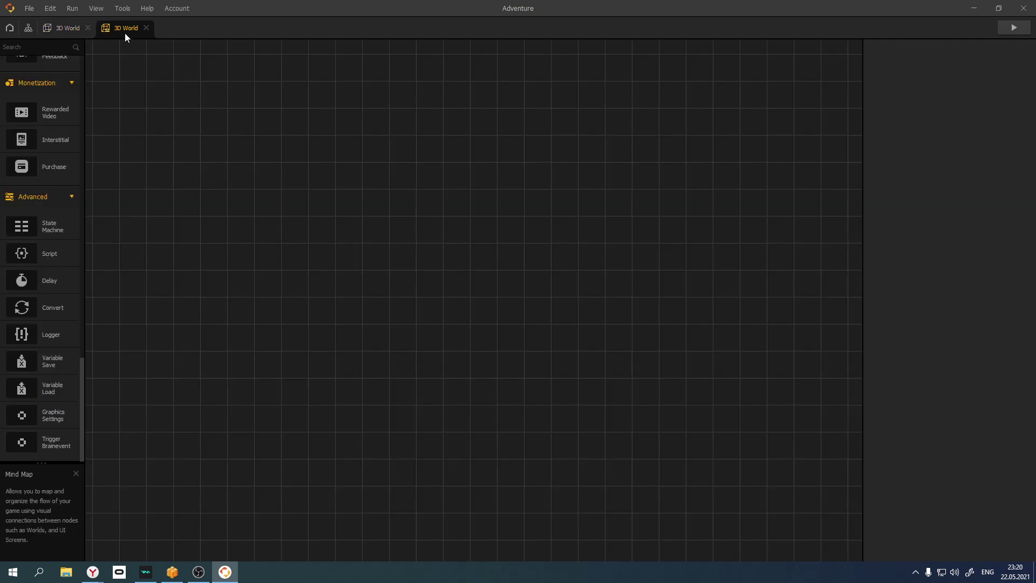
{"action": "scroll", "coordinate": [41, 277], "scroll_direction": "up", "scroll_amount": 10}
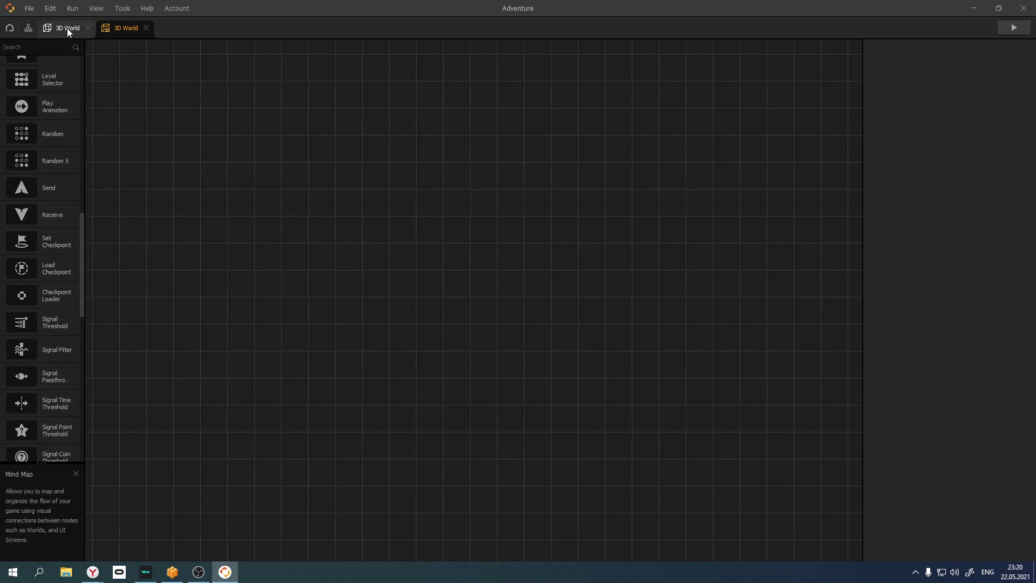
{"action": "left_click", "coordinate": [66, 28]}
{"action": "left_click", "coordinate": [124, 28]}
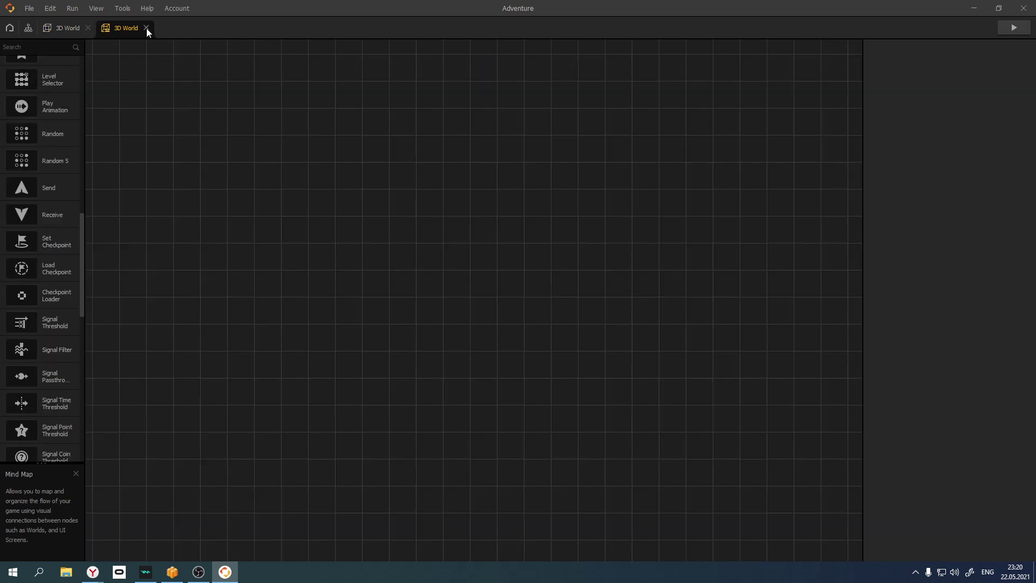
{"action": "left_click", "coordinate": [147, 29]}
Rearrange the mind map by moving the 3D World, Start and 3D World UI nodes higher
{"action": "left_click", "coordinate": [28, 29]}
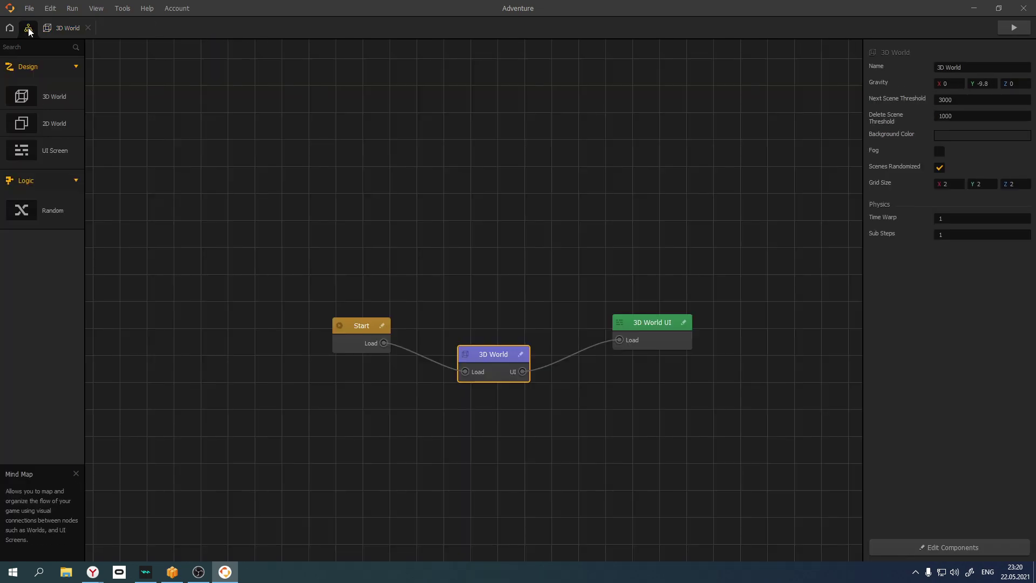
{"action": "left_click_drag", "start_coordinate": [497, 354], "coordinate": [499, 304]}
{"action": "left_click_drag", "start_coordinate": [343, 325], "coordinate": [298, 292]}
{"action": "left_click_drag", "start_coordinate": [646, 327], "coordinate": [639, 251]}
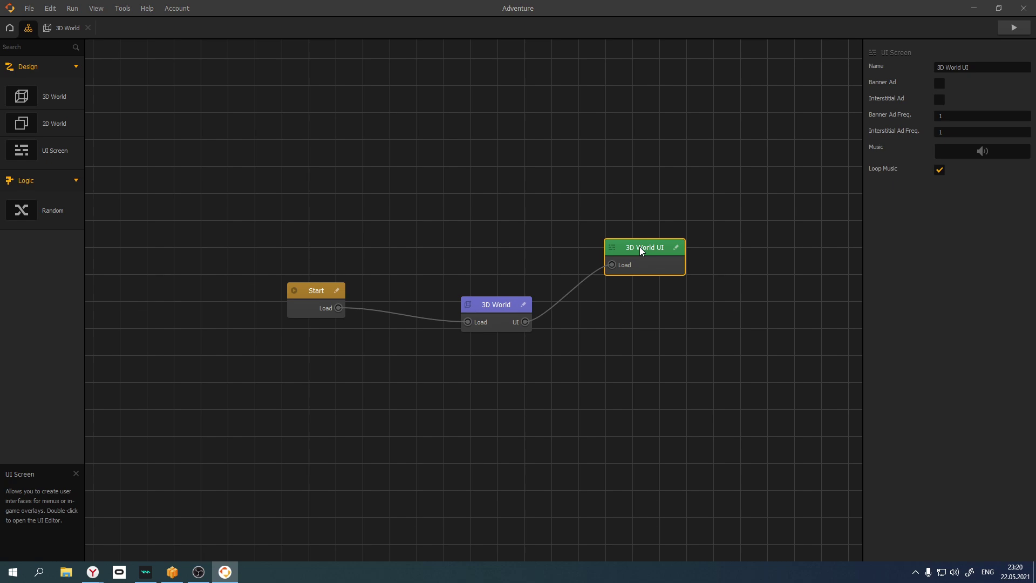
Open the 3D World UI screen and select its Image and Joystick elements to inspect their properties
{"action": "double_click", "coordinate": [639, 247]}
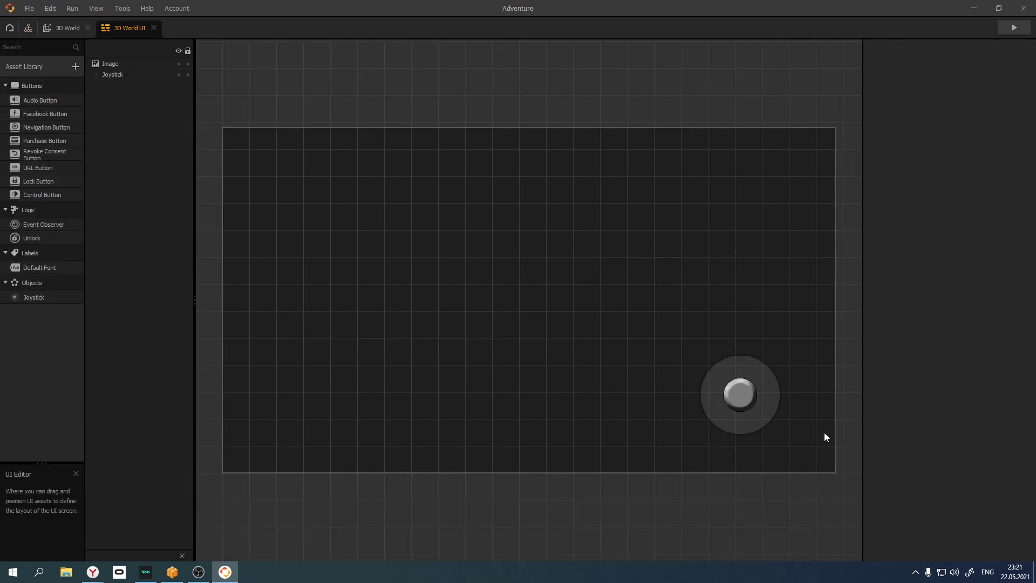
{"action": "left_click_drag", "start_coordinate": [737, 394], "coordinate": [746, 390]}
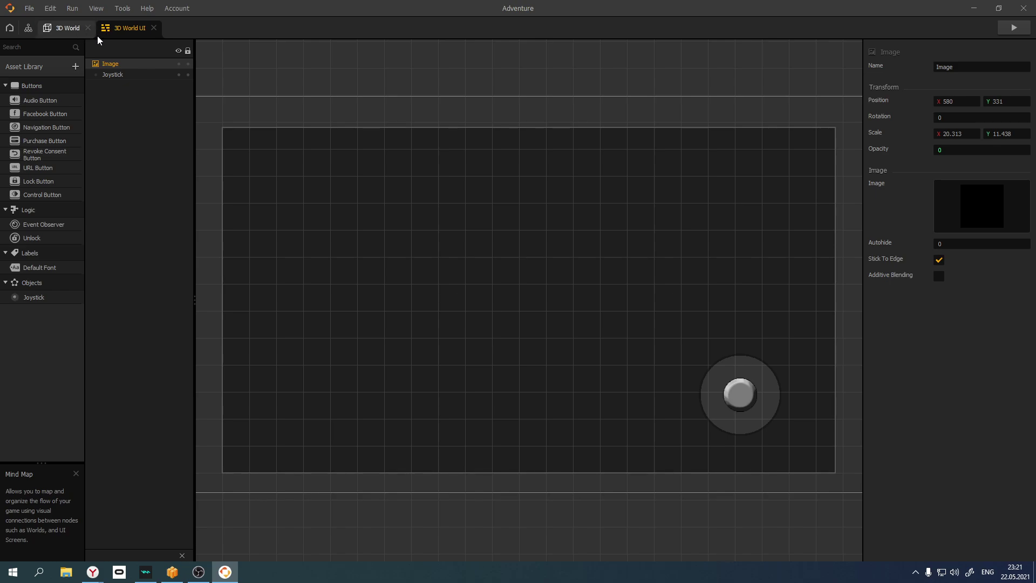
{"action": "left_click", "coordinate": [135, 76]}
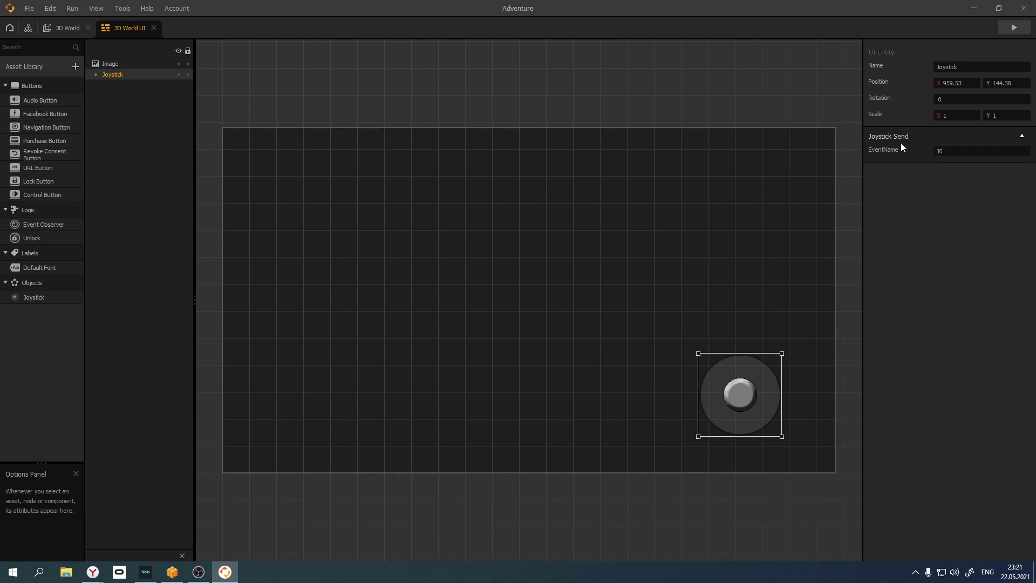
Check the Joystick's event name and return to the 3D World scene
{"action": "left_click", "coordinate": [958, 151]}
{"action": "key", "text": "Return"}
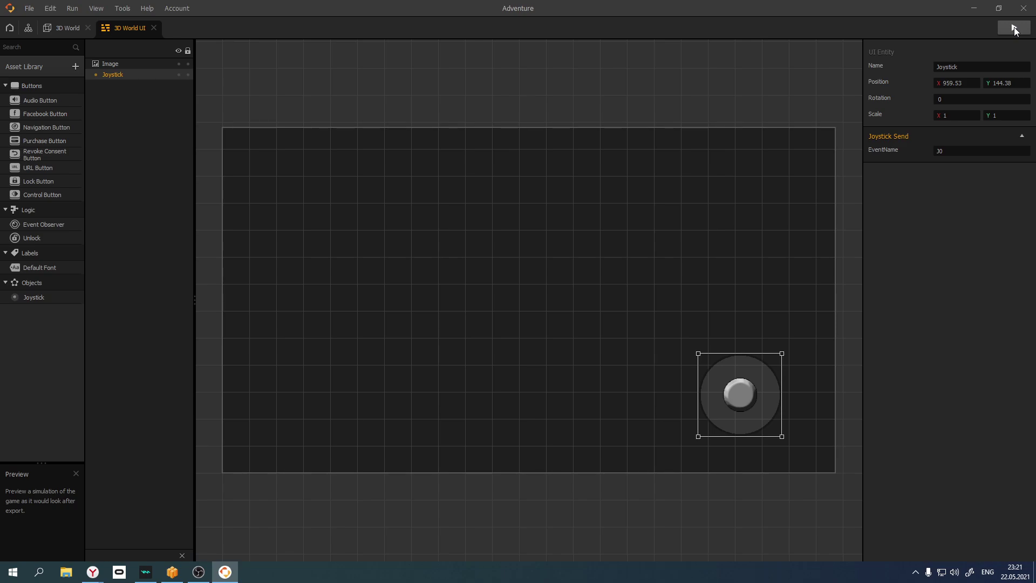
{"action": "left_click", "coordinate": [66, 28]}
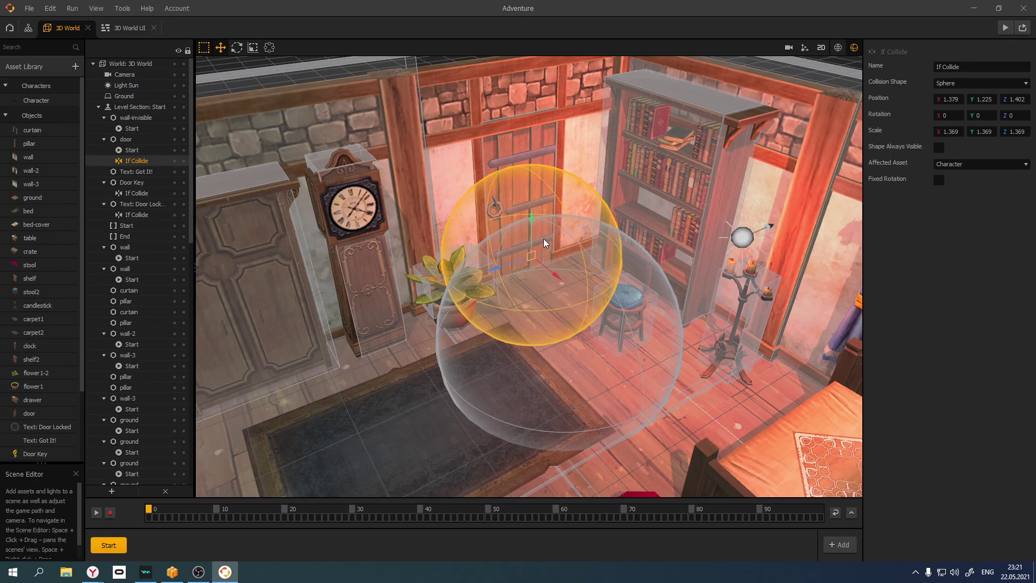
Select the bookshelf's Start collision shape in the 3D World and review the available Collision Shape options
{"action": "left_click_drag", "start_coordinate": [535, 187], "coordinate": [373, 240]}
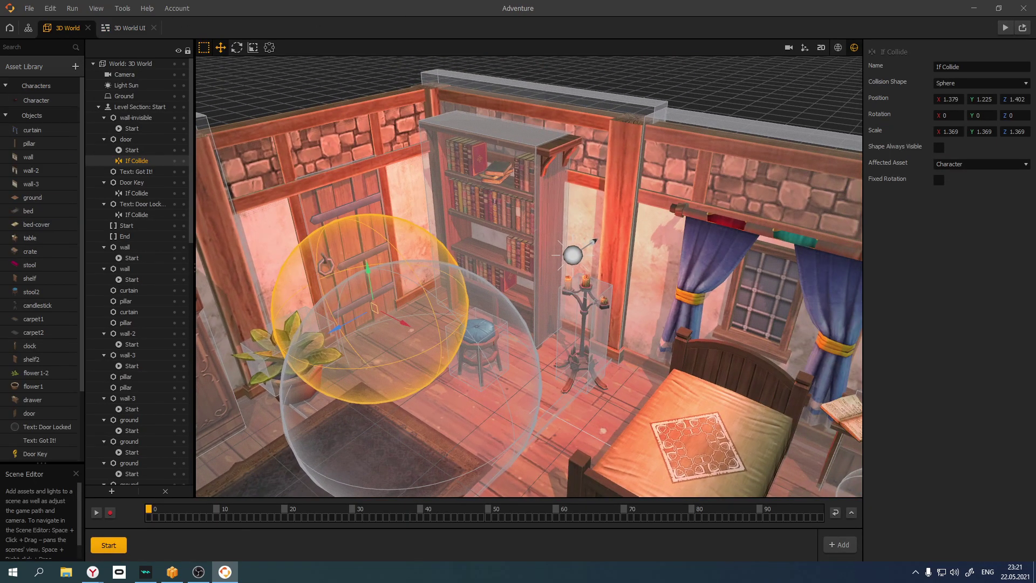
{"action": "left_click", "coordinate": [532, 146]}
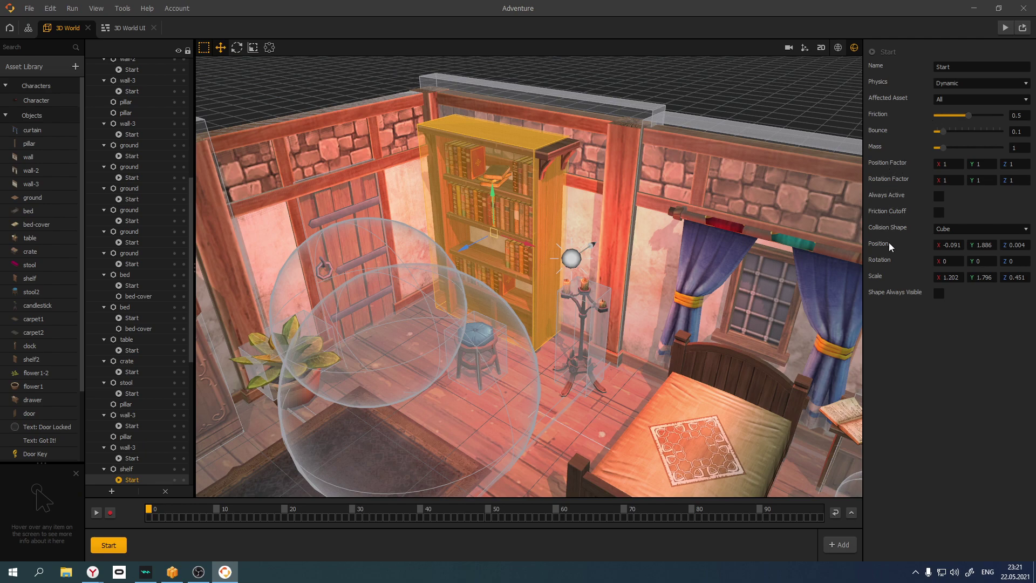
{"action": "left_click", "coordinate": [958, 228]}
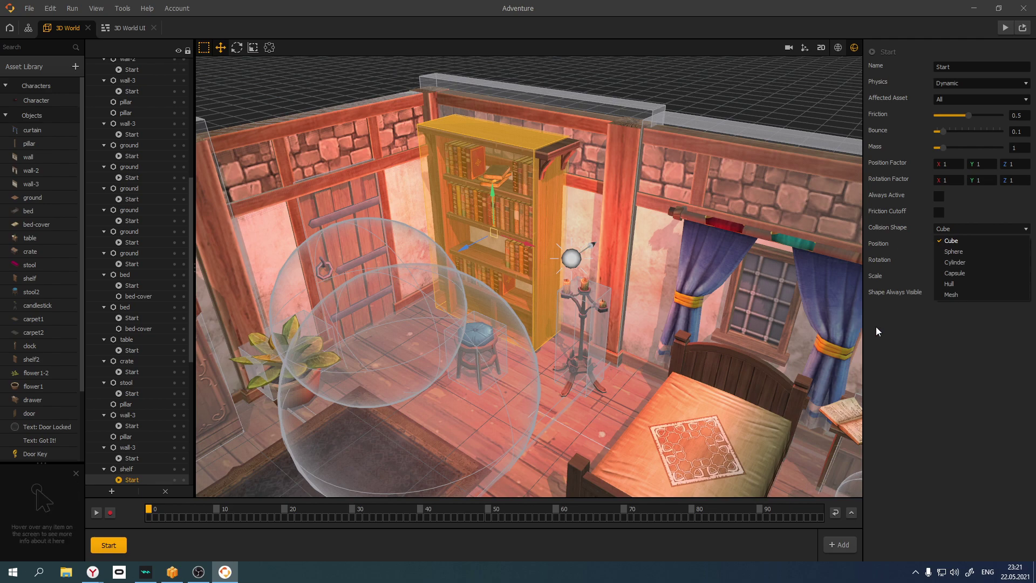
{"action": "left_click", "coordinate": [918, 320]}
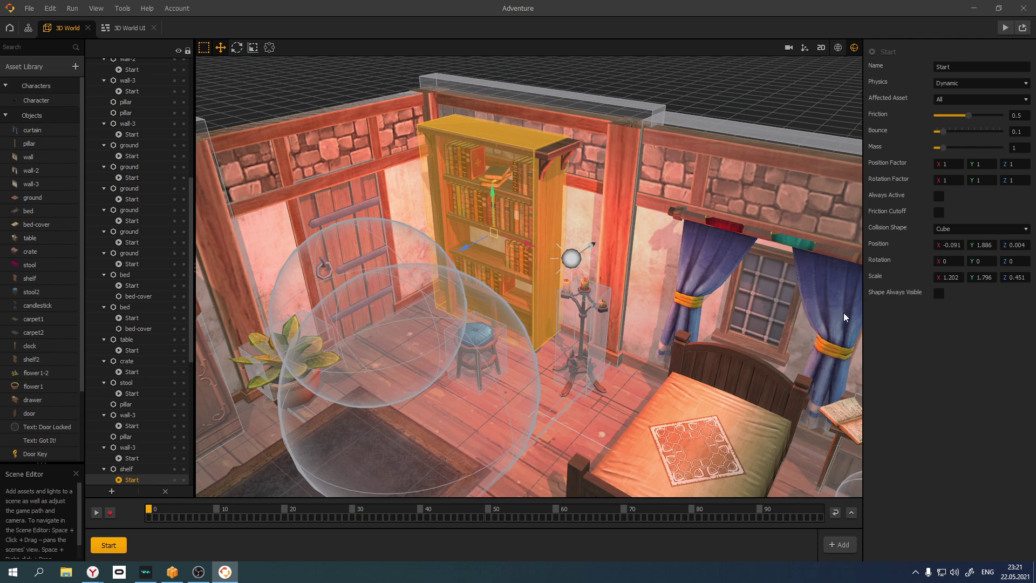
Turn Shape Always Visible on and back off for the bookshelf's collision shape
{"action": "left_click", "coordinate": [938, 294]}
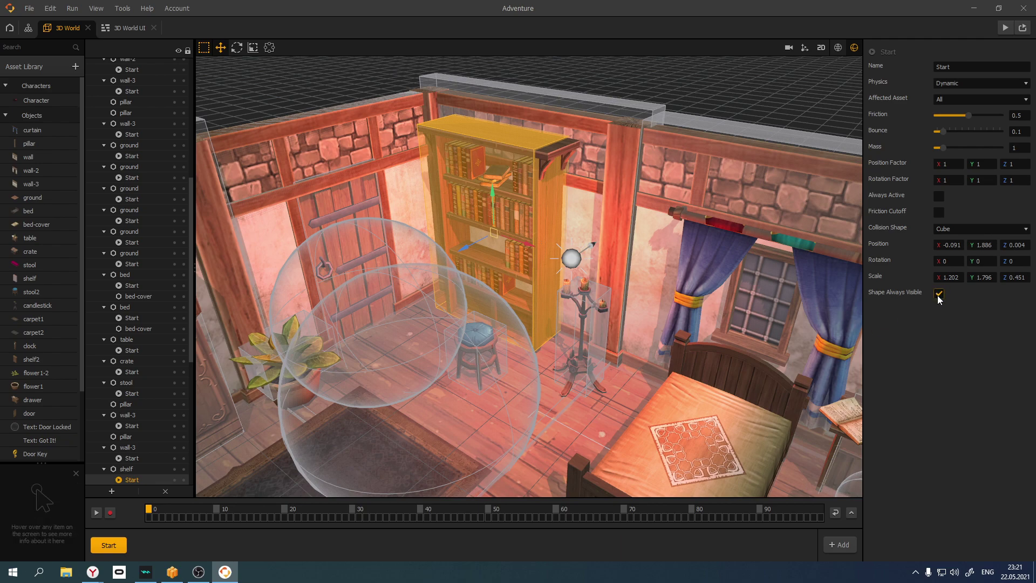
{"action": "left_click", "coordinate": [938, 294]}
Inspect the properties of the door, its Start and If Collide shapes, and the Text: Got It! object
{"action": "left_click_drag", "start_coordinate": [578, 312], "coordinate": [570, 313]}
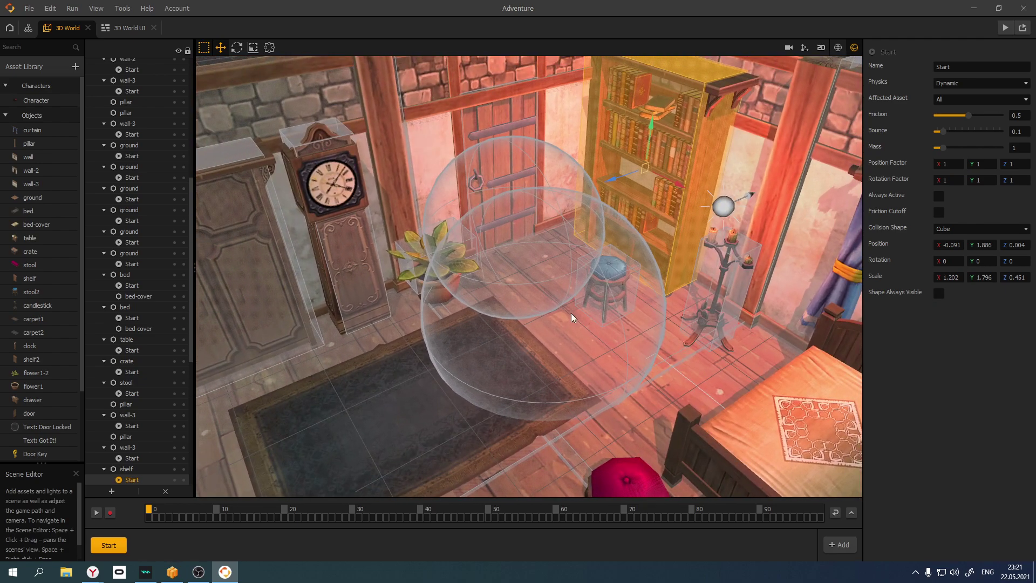
{"action": "left_click", "coordinate": [564, 299]}
{"action": "left_click", "coordinate": [514, 198]}
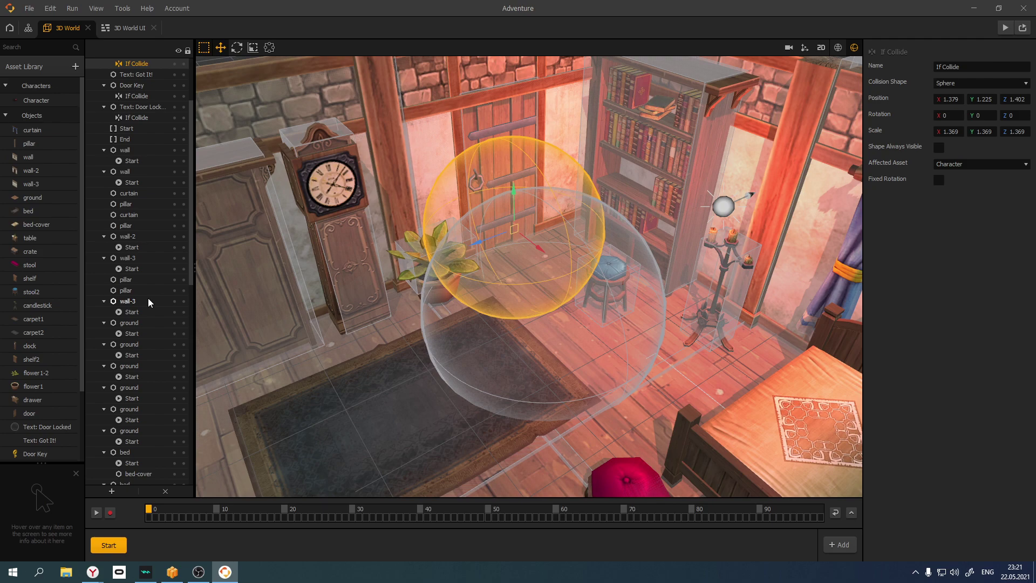
{"action": "scroll", "coordinate": [148, 297], "scroll_direction": "up", "scroll_amount": 3}
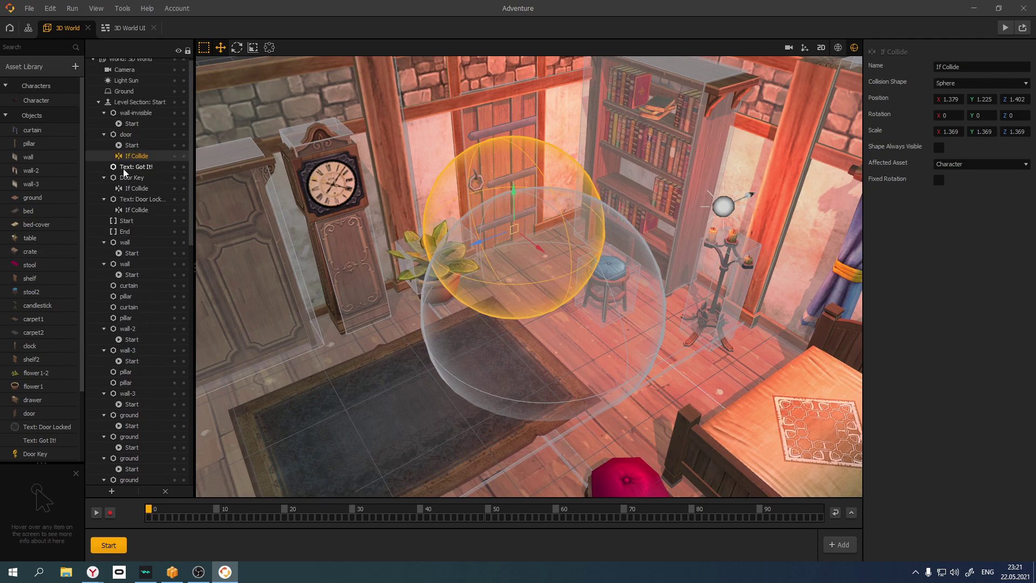
{"action": "left_click", "coordinate": [124, 136]}
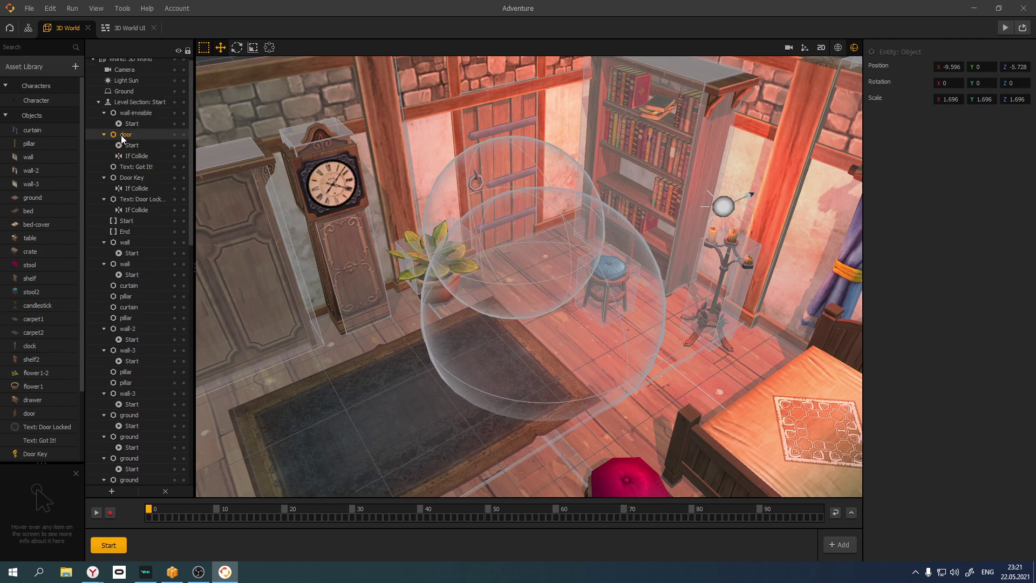
{"action": "left_click", "coordinate": [132, 146]}
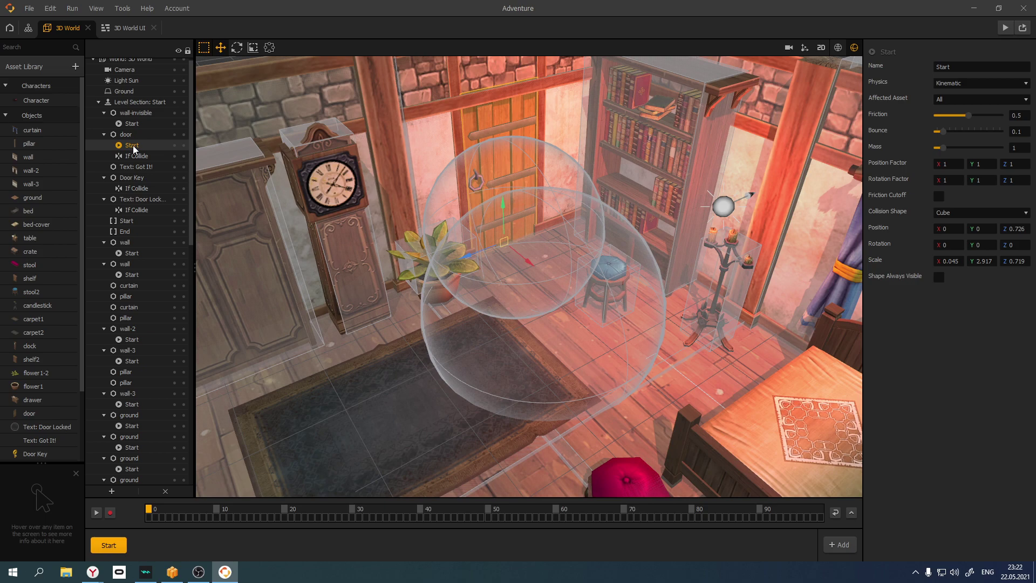
{"action": "left_click", "coordinate": [135, 157]}
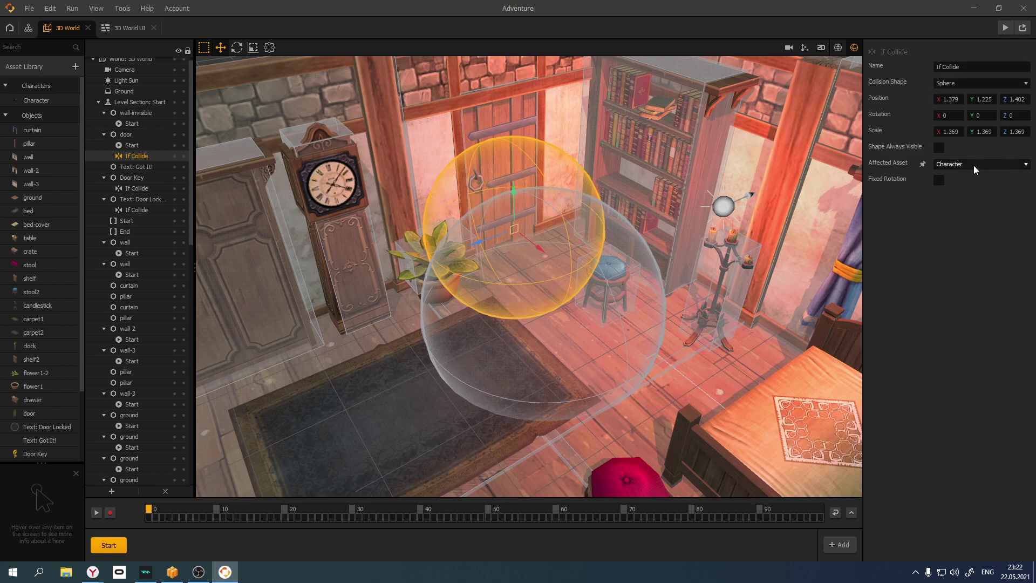
{"action": "left_click", "coordinate": [134, 167]}
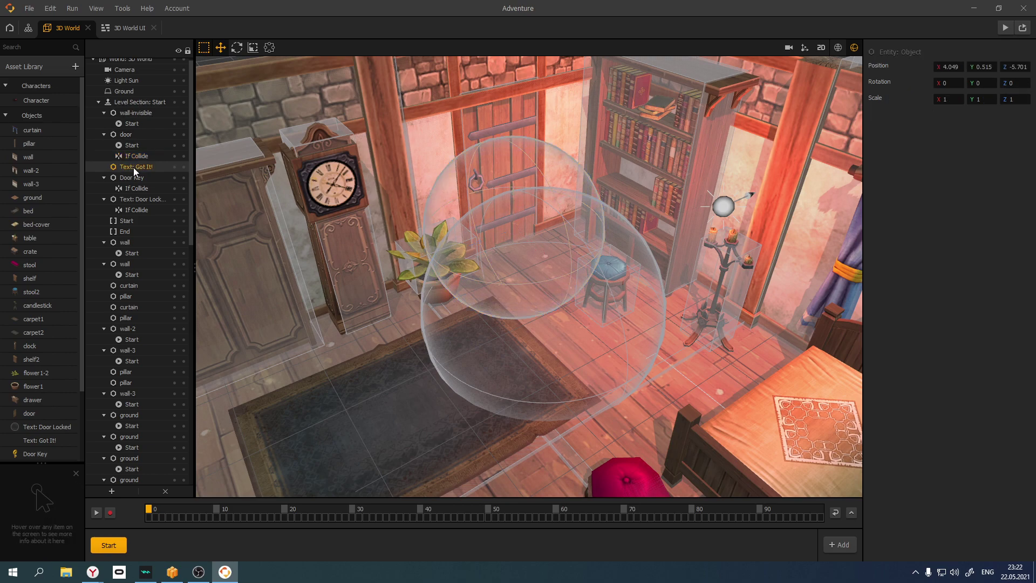
Select the Character asset and look through its available Brainbox components, from Advanced Platformer to Other, closing the list without adding any
{"action": "left_click", "coordinate": [38, 116]}
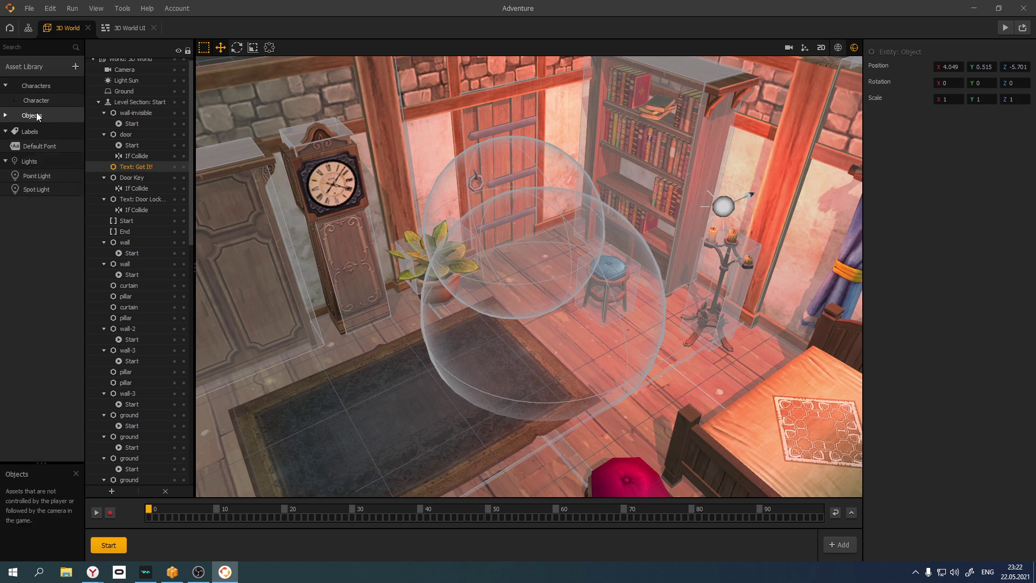
{"action": "left_click", "coordinate": [10, 116]}
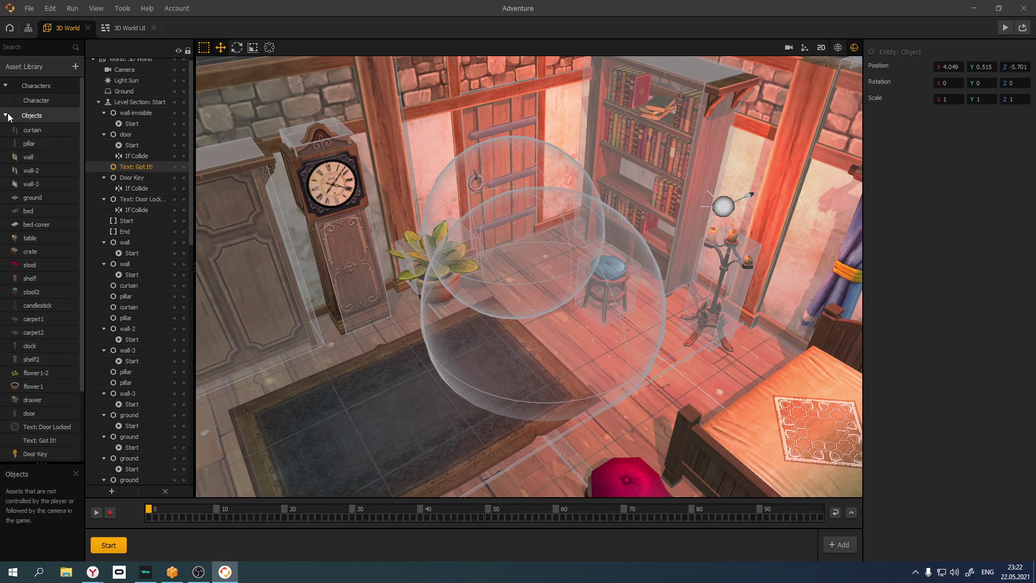
{"action": "left_click", "coordinate": [34, 102]}
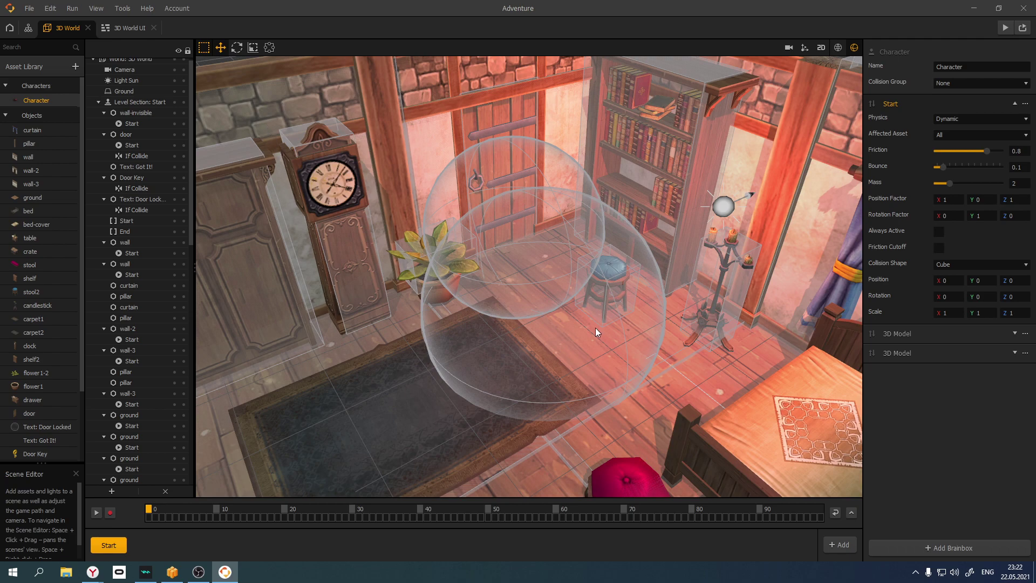
{"action": "left_click", "coordinate": [948, 548]}
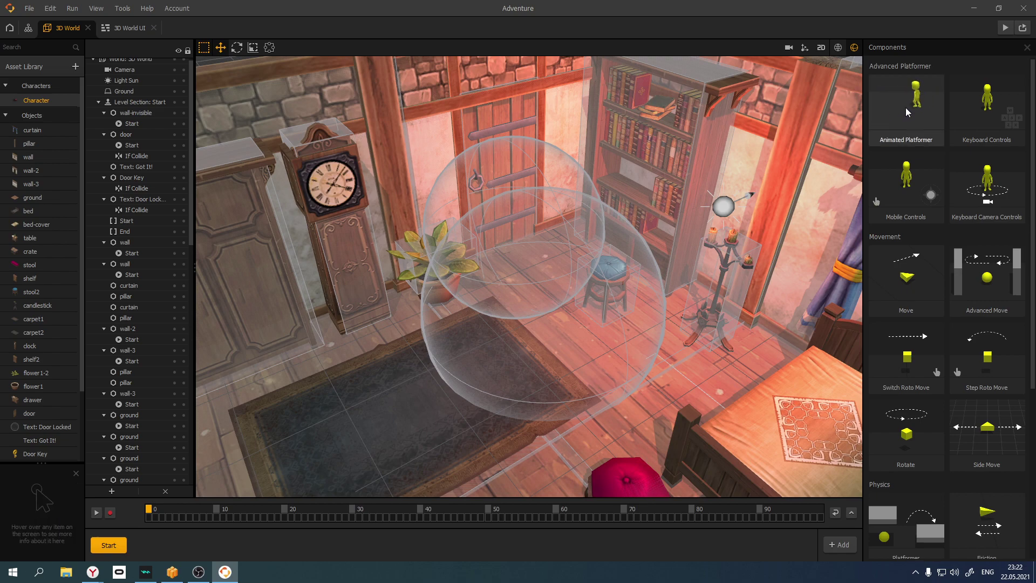
{"action": "scroll", "coordinate": [961, 456], "scroll_direction": "down", "scroll_amount": 5}
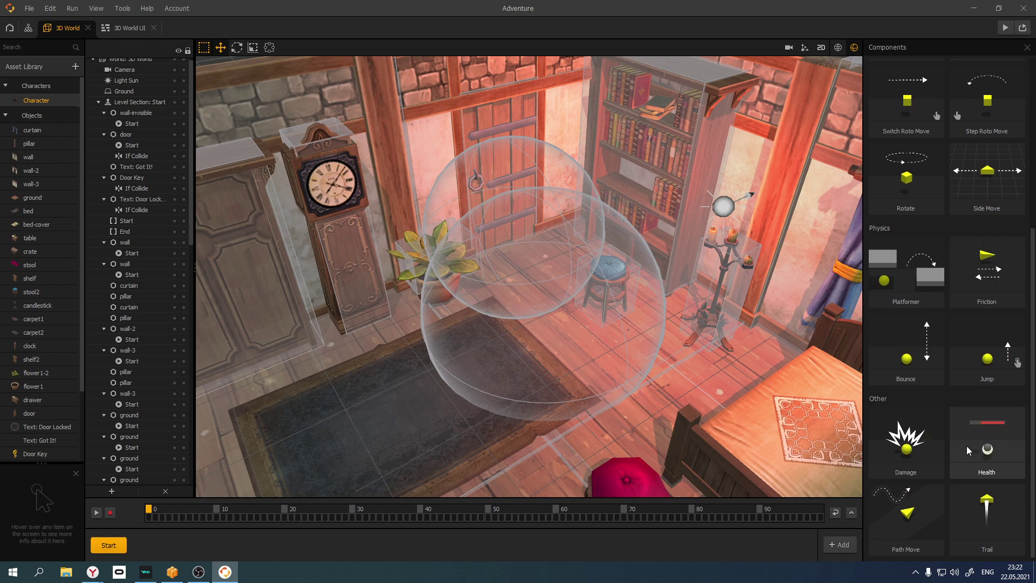
{"action": "scroll", "coordinate": [967, 446], "scroll_direction": "up", "scroll_amount": 5}
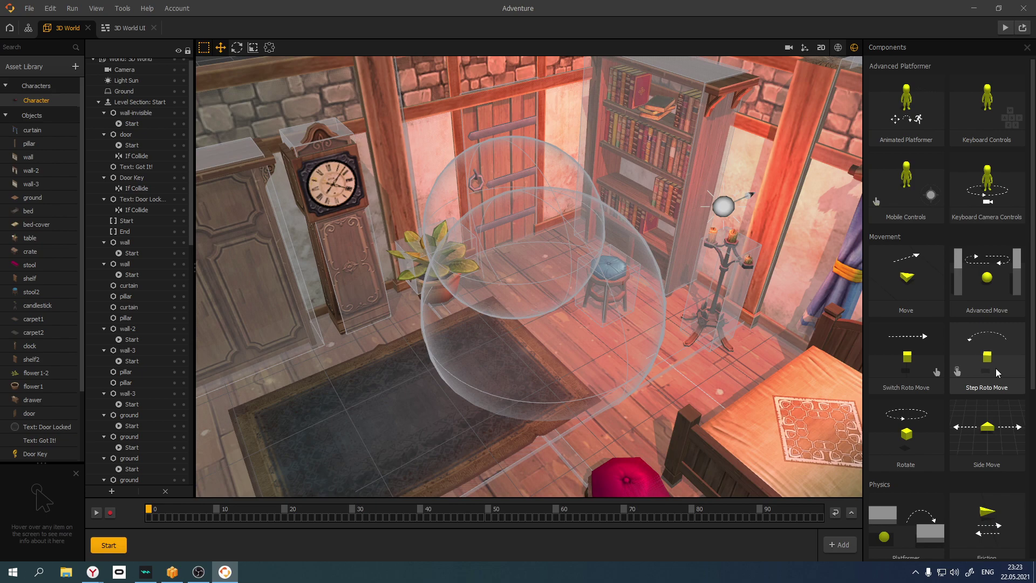
{"action": "scroll", "coordinate": [901, 465], "scroll_direction": "down", "scroll_amount": 4}
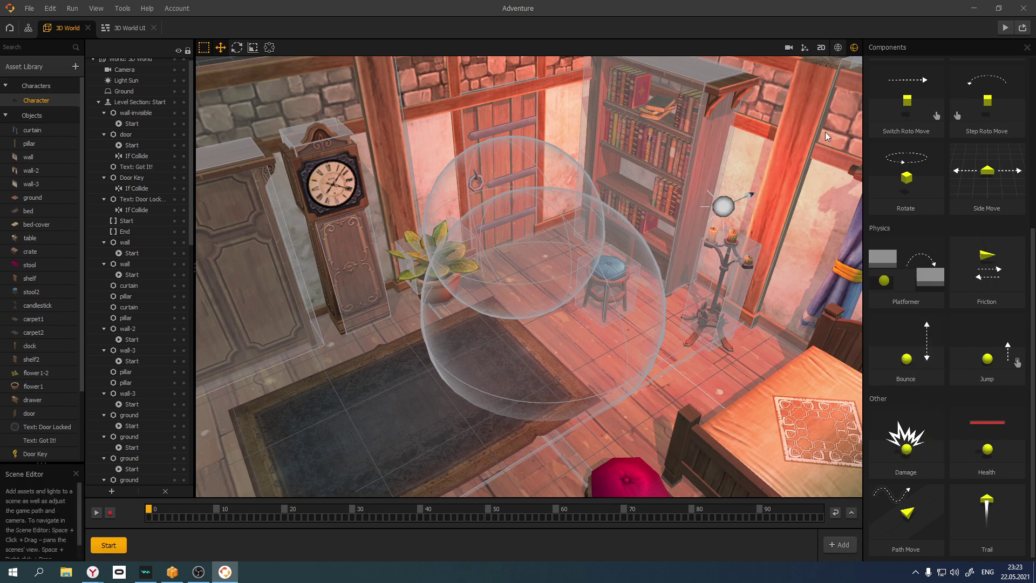
{"action": "left_click", "coordinate": [1028, 47]}
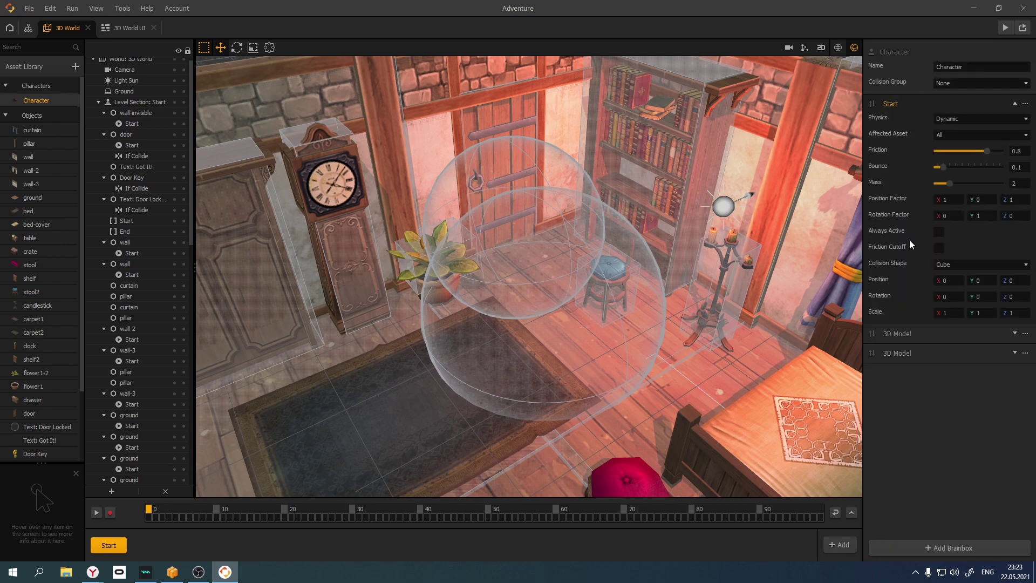
Expand both 3D Model components of the Character, review their texture, mesh and material settings, and collapse them again
{"action": "left_click", "coordinate": [938, 349]}
{"action": "scroll", "coordinate": [892, 428], "scroll_direction": "down", "scroll_amount": 3}
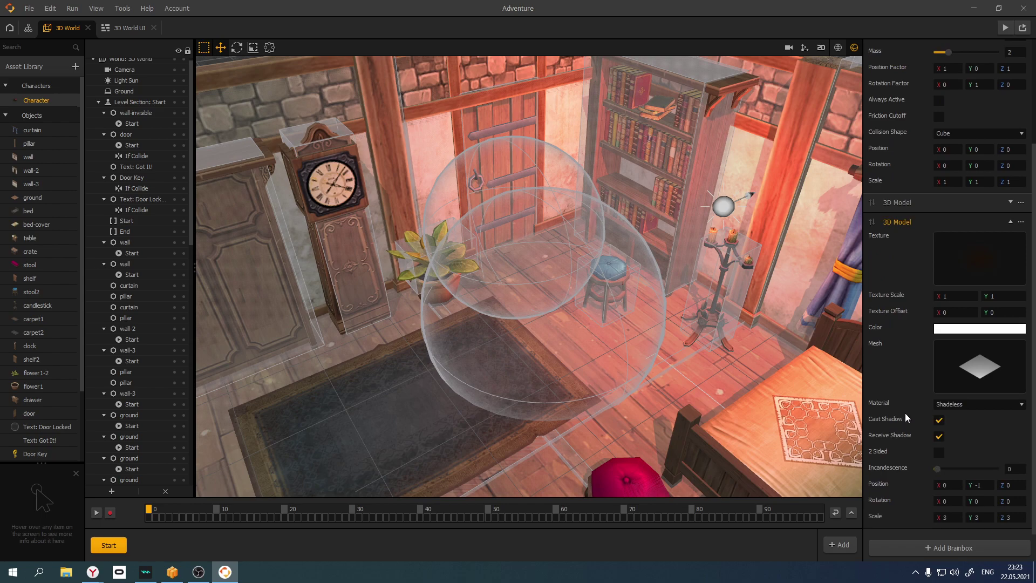
{"action": "scroll", "coordinate": [906, 410], "scroll_direction": "up", "scroll_amount": 3}
{"action": "left_click", "coordinate": [910, 294]}
{"action": "scroll", "coordinate": [909, 405], "scroll_direction": "down", "scroll_amount": 5}
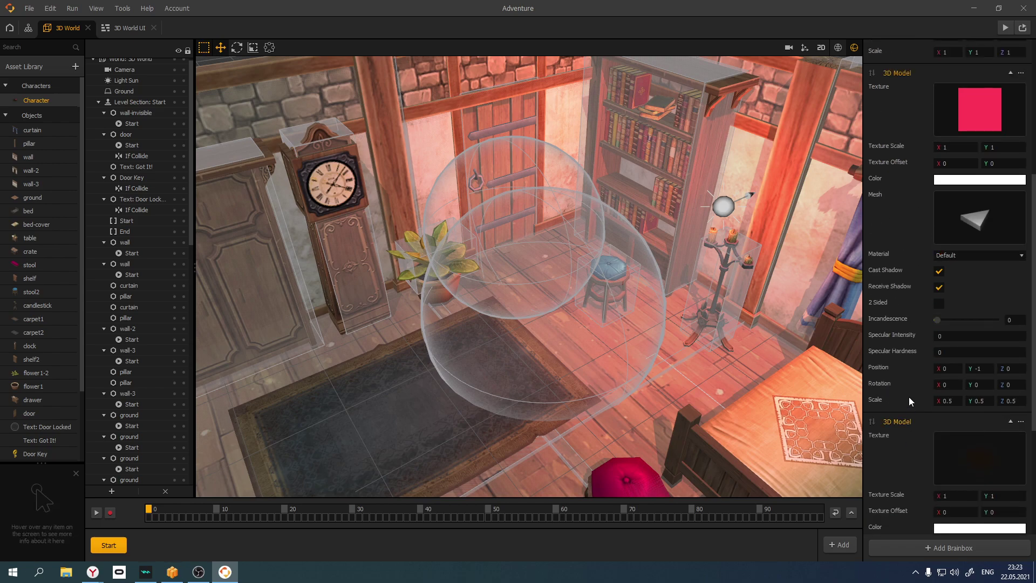
{"action": "scroll", "coordinate": [910, 394], "scroll_direction": "down", "scroll_amount": 2}
{"action": "scroll", "coordinate": [912, 389], "scroll_direction": "down", "scroll_amount": 1}
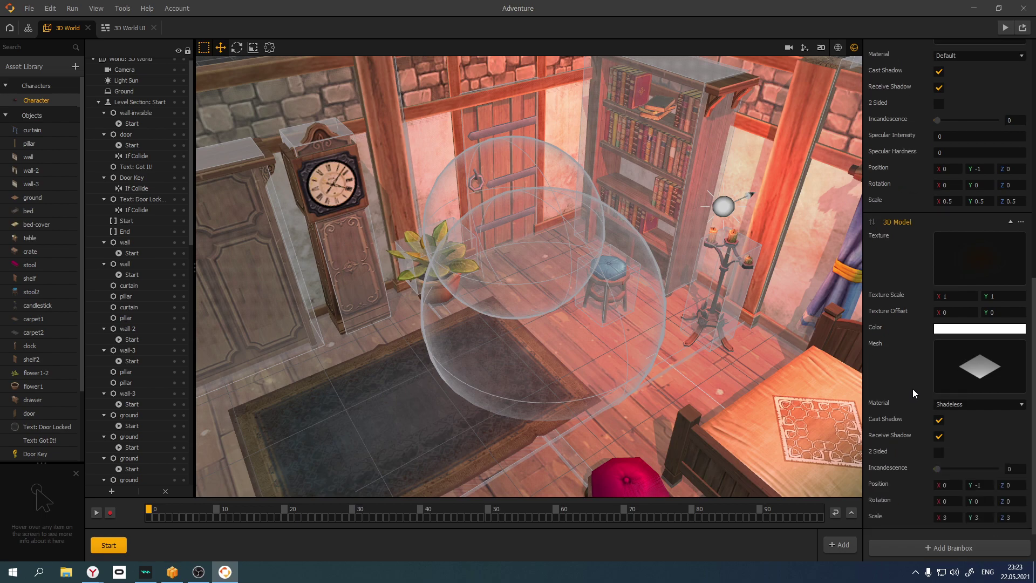
{"action": "scroll", "coordinate": [920, 379], "scroll_direction": "up", "scroll_amount": 4}
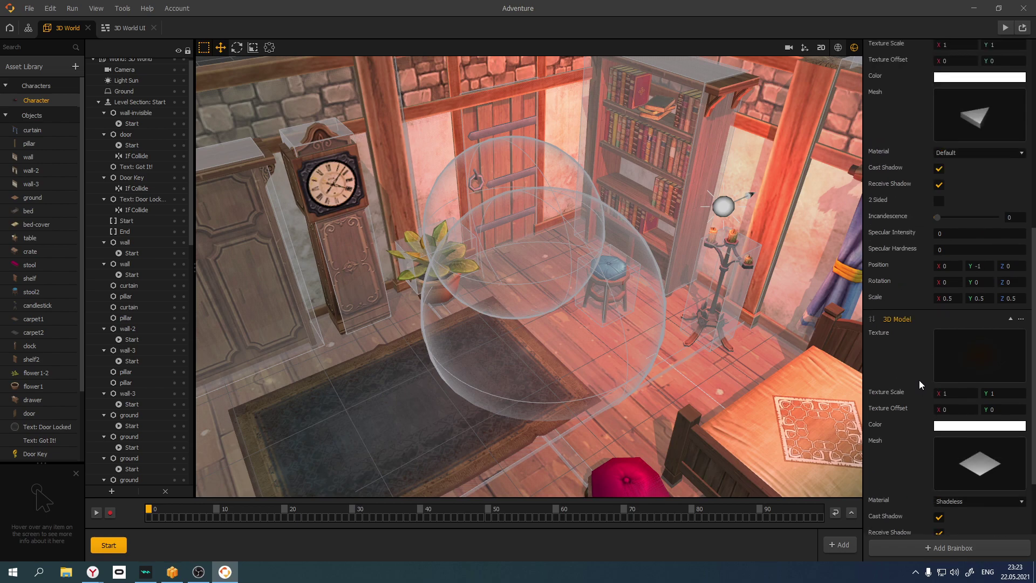
{"action": "scroll", "coordinate": [919, 374], "scroll_direction": "up", "scroll_amount": 2}
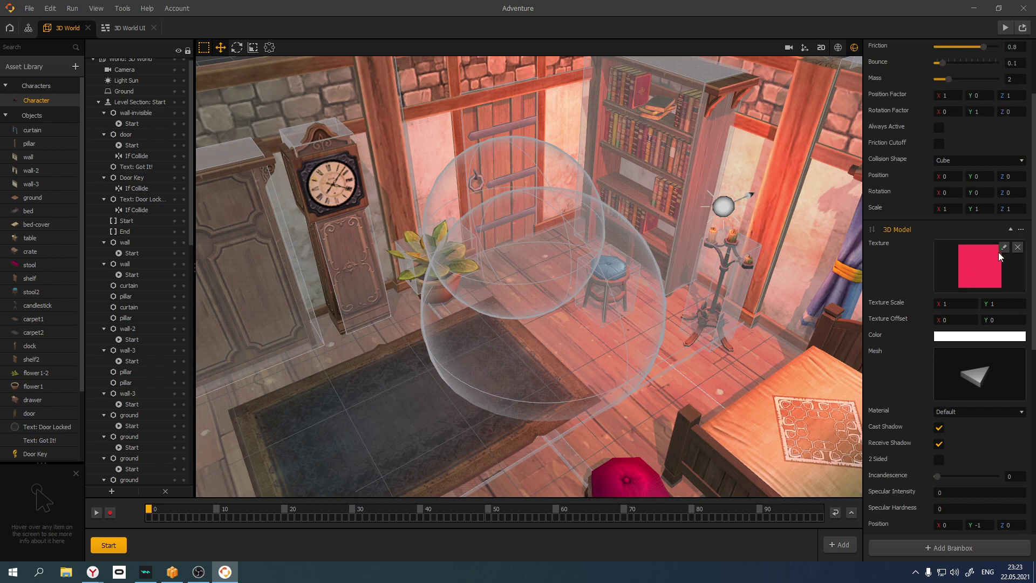
{"action": "left_click", "coordinate": [1010, 229]}
{"action": "left_click", "coordinate": [1010, 248]}
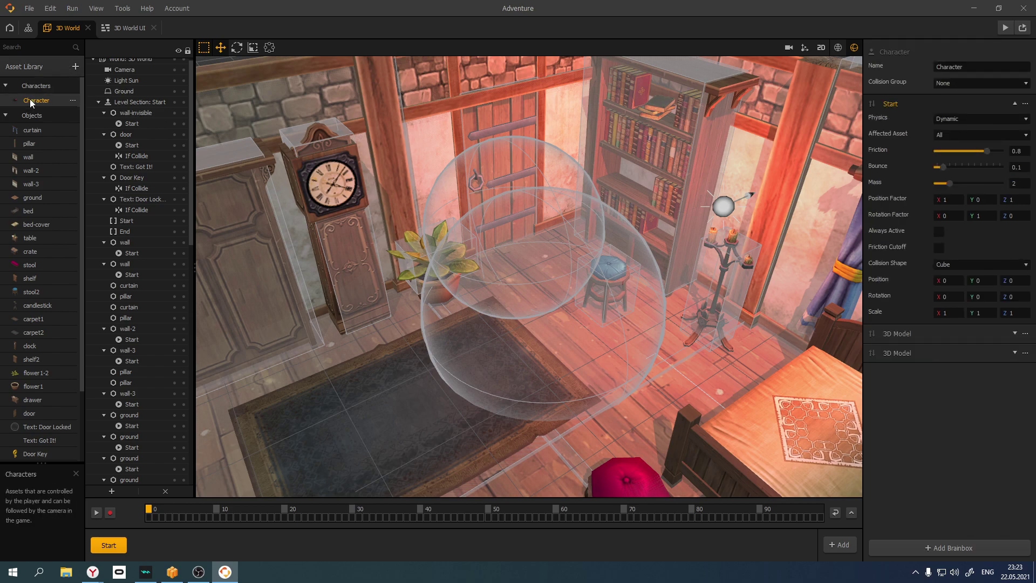
Locate the Door Key between the two beds and select its If Collide sphere to inspect the affected asset
{"action": "scroll", "coordinate": [529, 275], "scroll_direction": "down", "scroll_amount": 5}
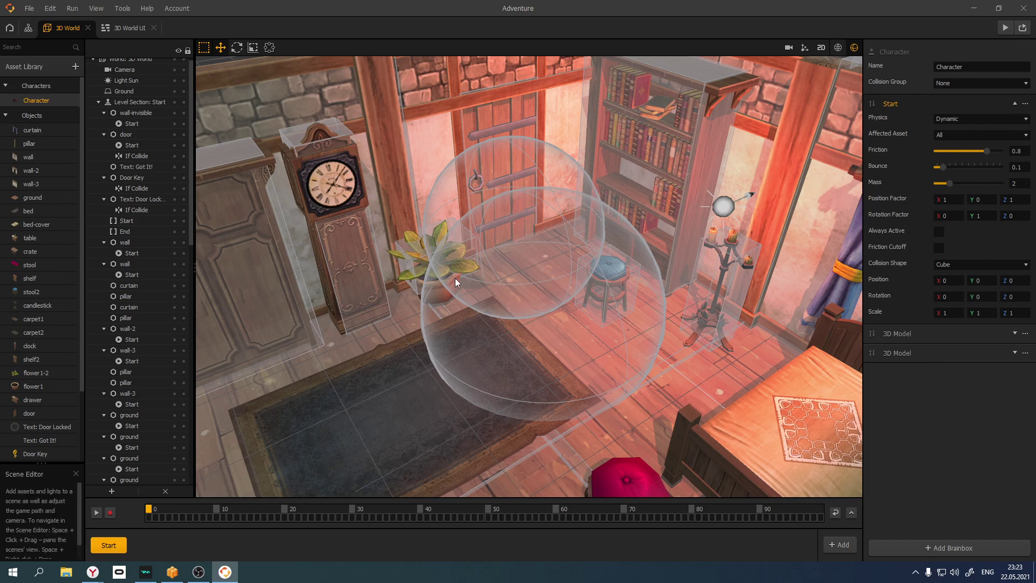
{"action": "left_click_drag", "start_coordinate": [593, 269], "coordinate": [377, 270]}
{"action": "scroll", "coordinate": [377, 270], "scroll_direction": "up", "scroll_amount": 5}
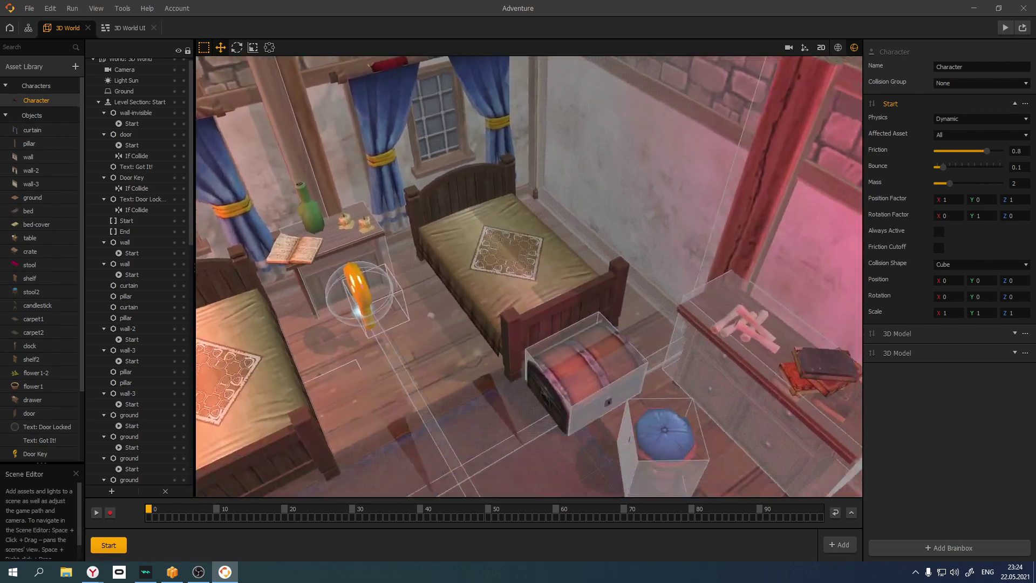
{"action": "scroll", "coordinate": [529, 275], "scroll_direction": "down", "scroll_amount": 3}
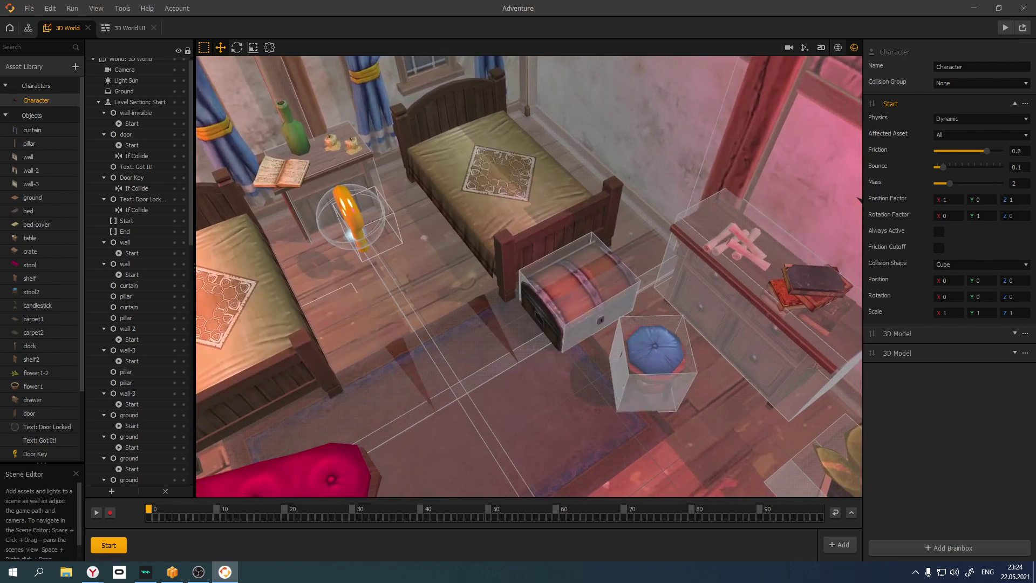
{"action": "left_click_drag", "start_coordinate": [302, 236], "coordinate": [409, 236]}
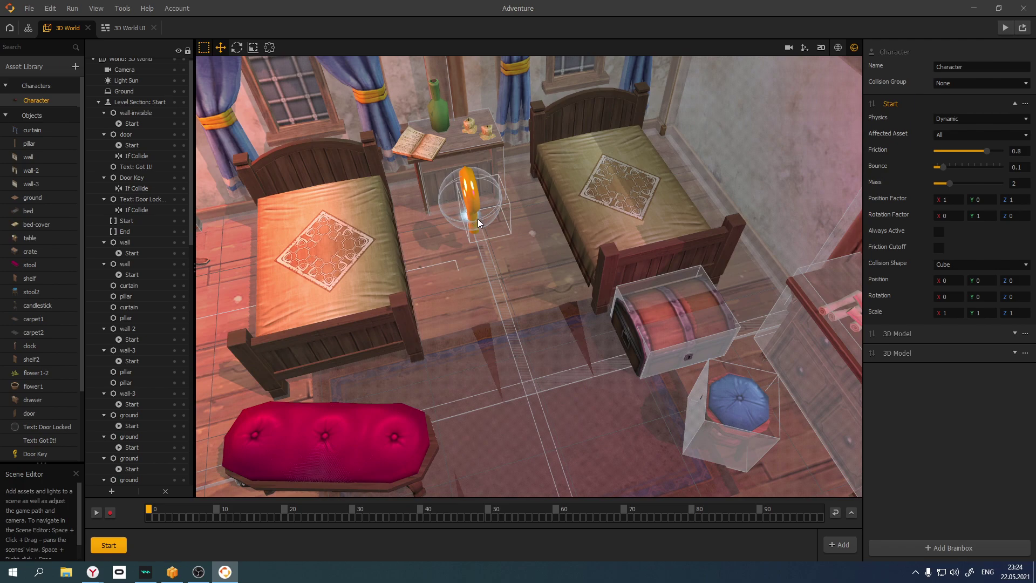
{"action": "left_click", "coordinate": [469, 202]}
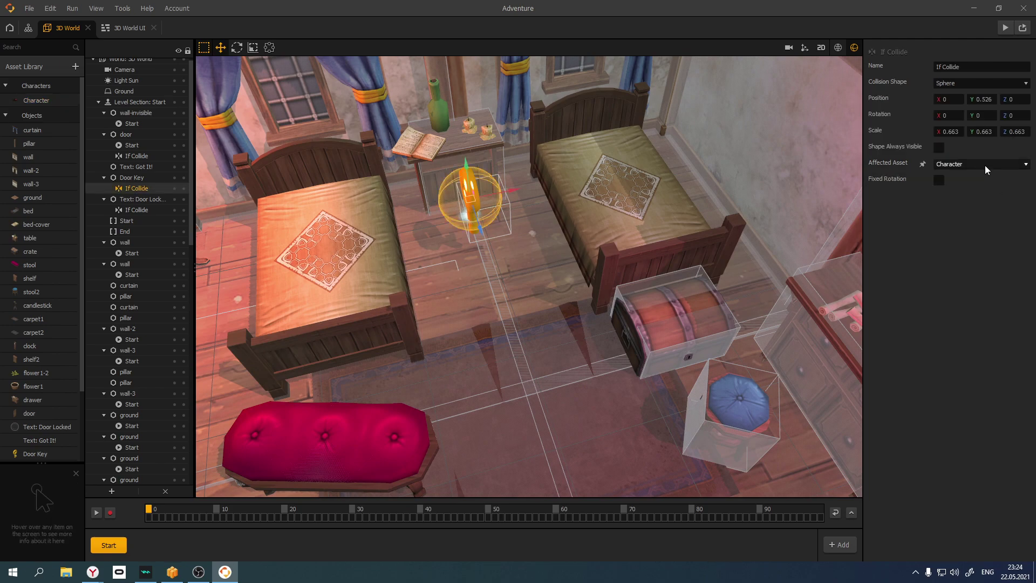
Stretch the Door Key's If Collide sphere slightly with the Multitool to a Z scale of about 0.671
{"action": "left_click_drag", "start_coordinate": [702, 270], "coordinate": [341, 207]}
{"action": "left_click", "coordinate": [270, 48]}
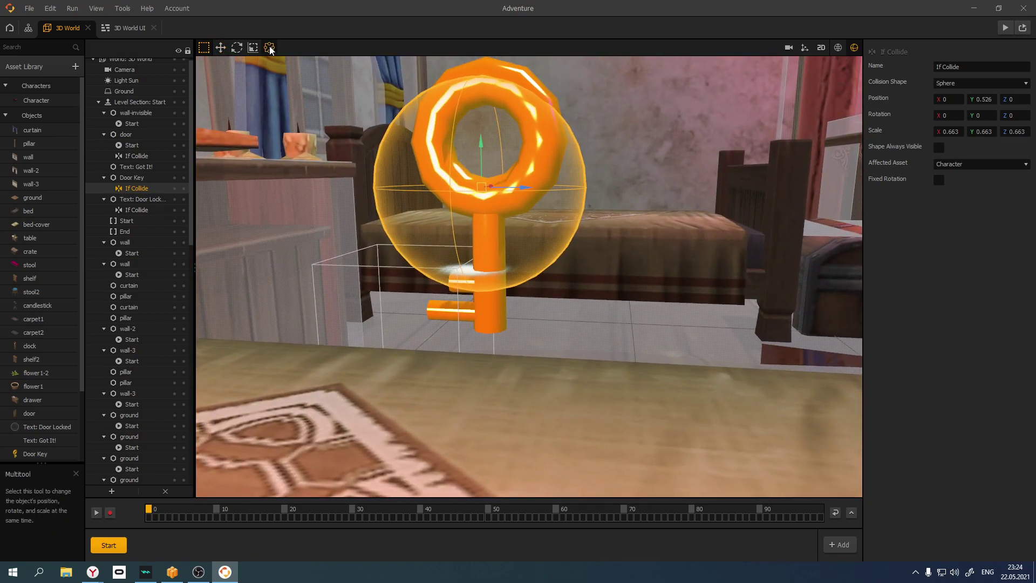
{"action": "left_click_drag", "start_coordinate": [587, 187], "coordinate": [597, 186]}
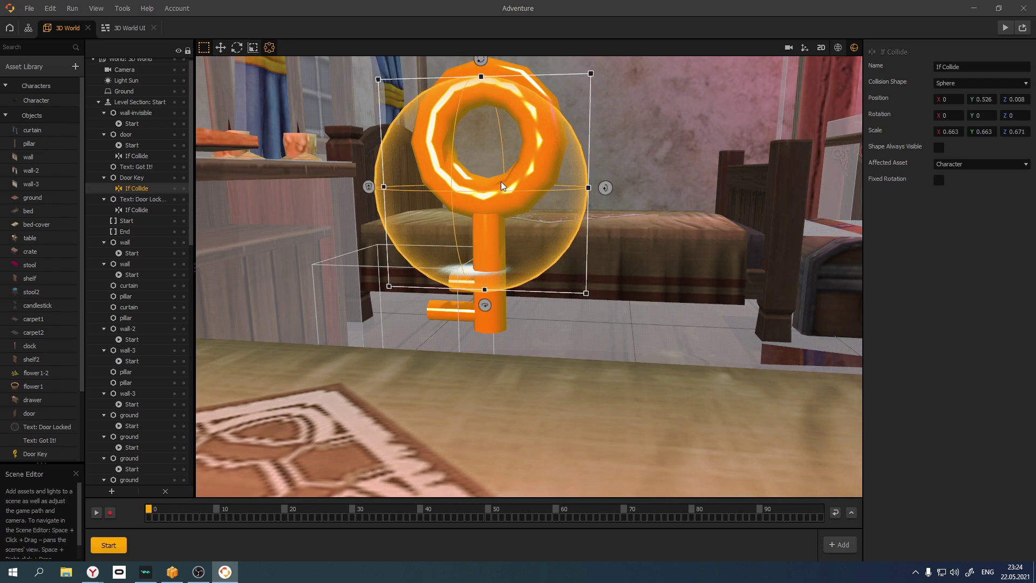
Select the Door Key and the Door Locked text in turn with their If Collide spheres to compare their settings
{"action": "left_click", "coordinate": [134, 176]}
{"action": "left_click", "coordinate": [130, 187]}
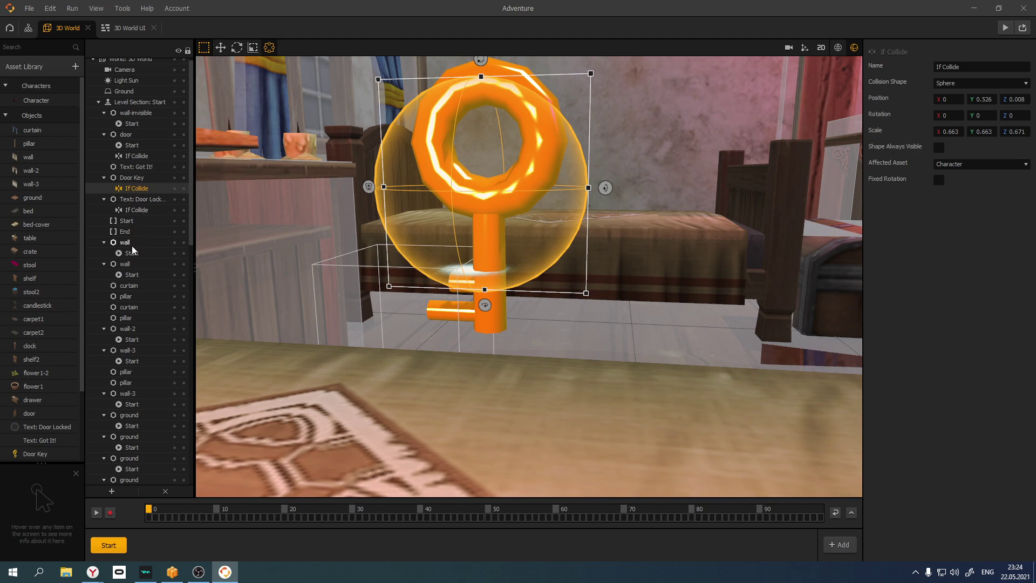
{"action": "left_click", "coordinate": [141, 200]}
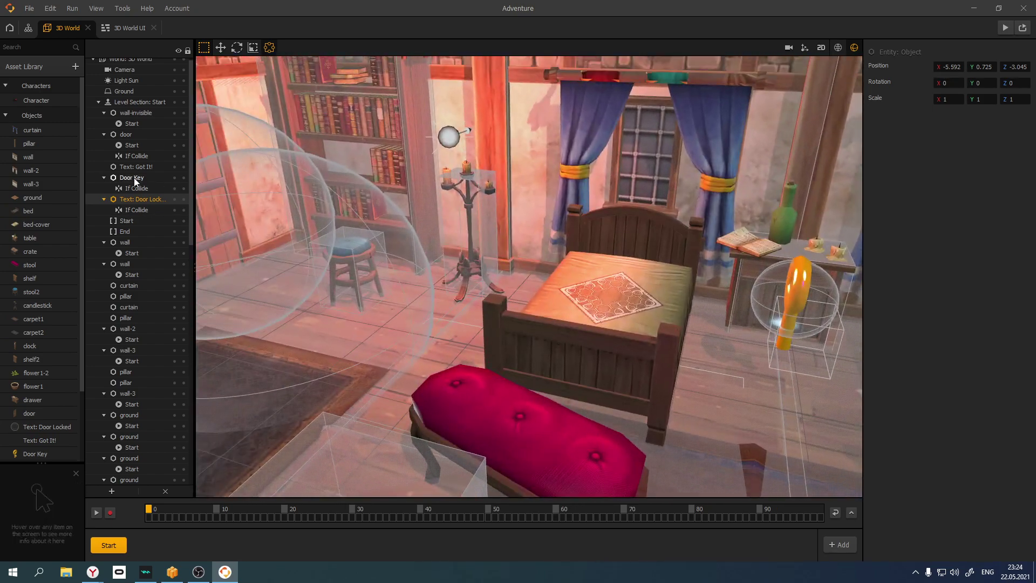
{"action": "left_click", "coordinate": [137, 188]}
{"action": "left_click", "coordinate": [138, 210]}
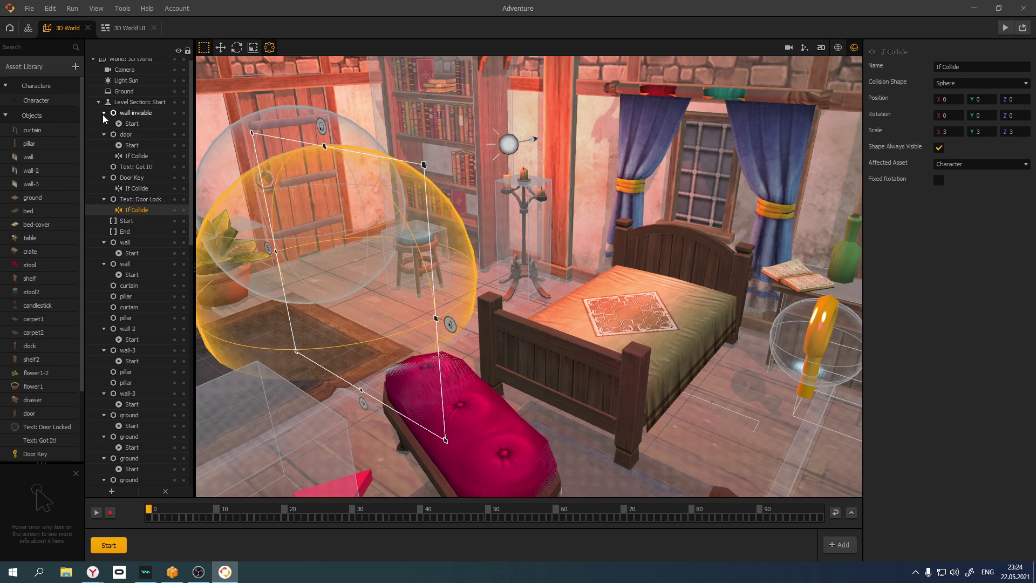
Inspect the Start section's wall-invisible, door, Door Key and Door Locked text entries, collapsing and re-expanding the door's nested components
{"action": "scroll", "coordinate": [125, 243], "scroll_direction": "up", "scroll_amount": 1}
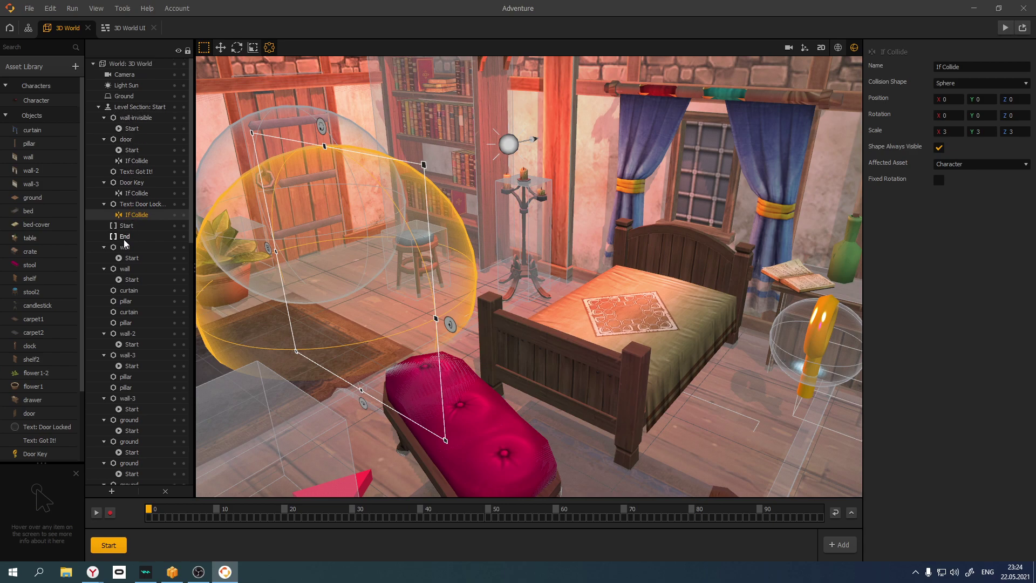
{"action": "left_click", "coordinate": [133, 107]}
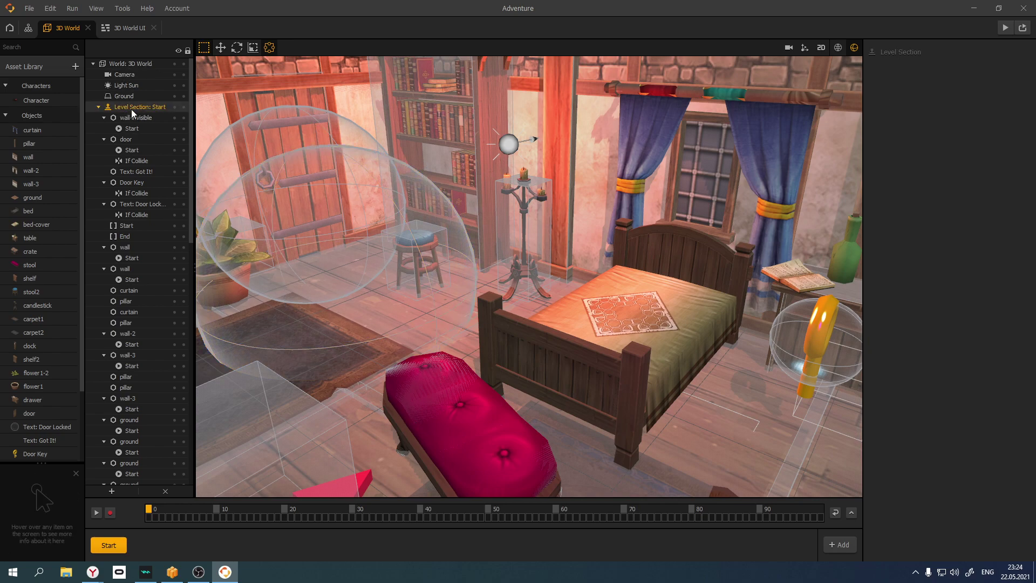
{"action": "left_click", "coordinate": [130, 118]}
{"action": "left_click", "coordinate": [122, 131]}
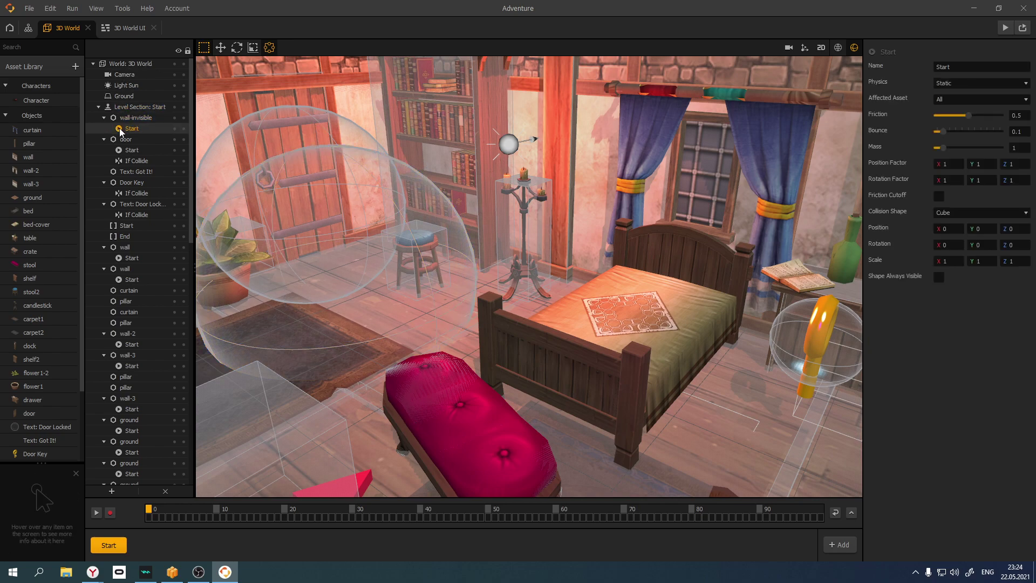
{"action": "left_click", "coordinate": [122, 140]}
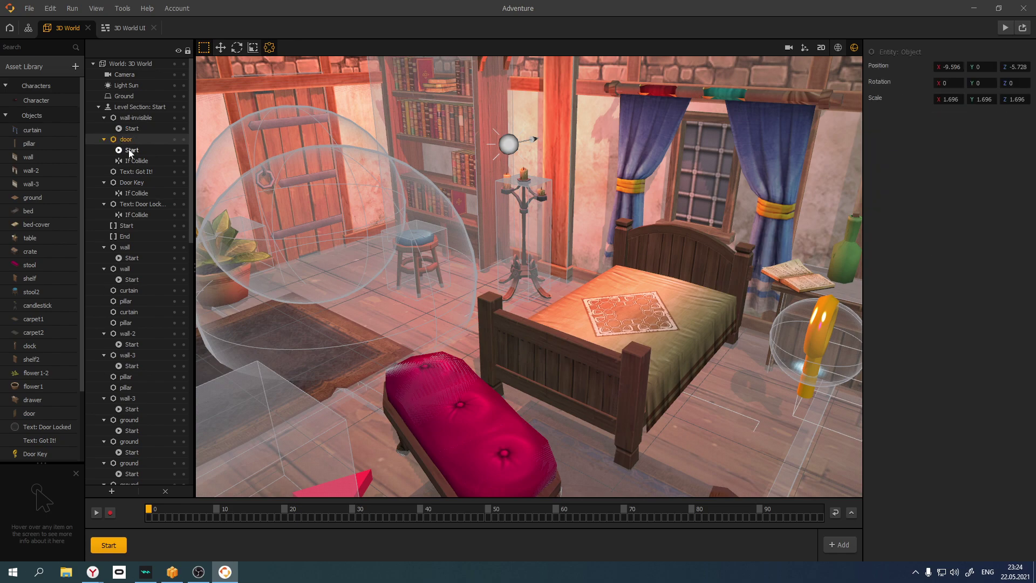
{"action": "left_click", "coordinate": [104, 139]}
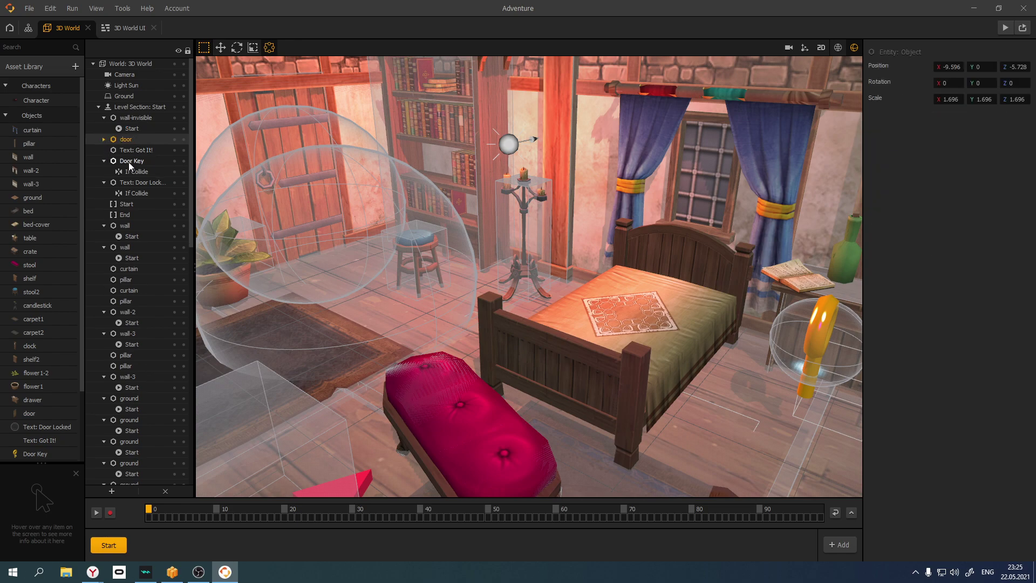
{"action": "left_click", "coordinate": [130, 161]}
{"action": "left_click", "coordinate": [105, 140]}
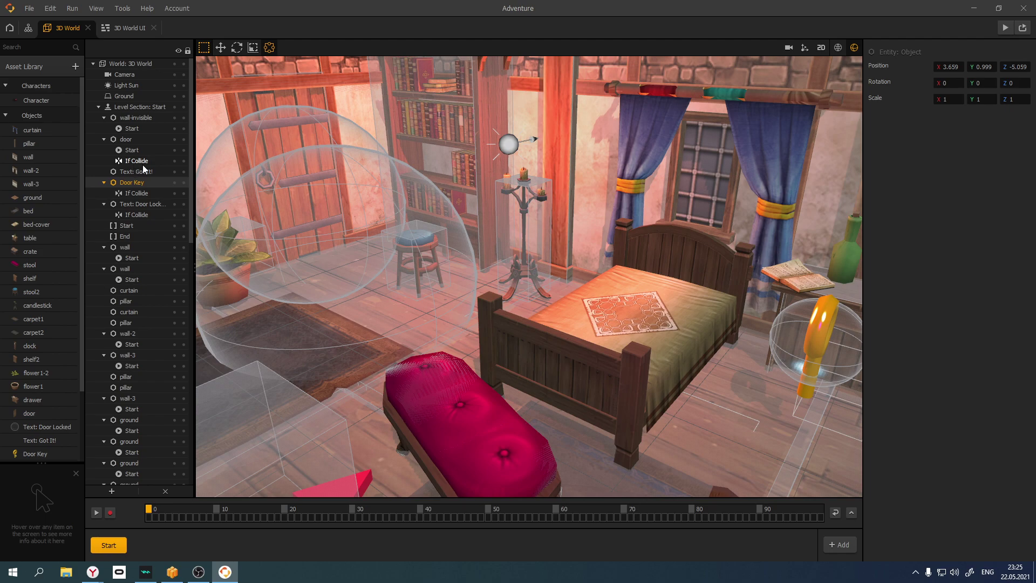
{"action": "left_click", "coordinate": [135, 216]}
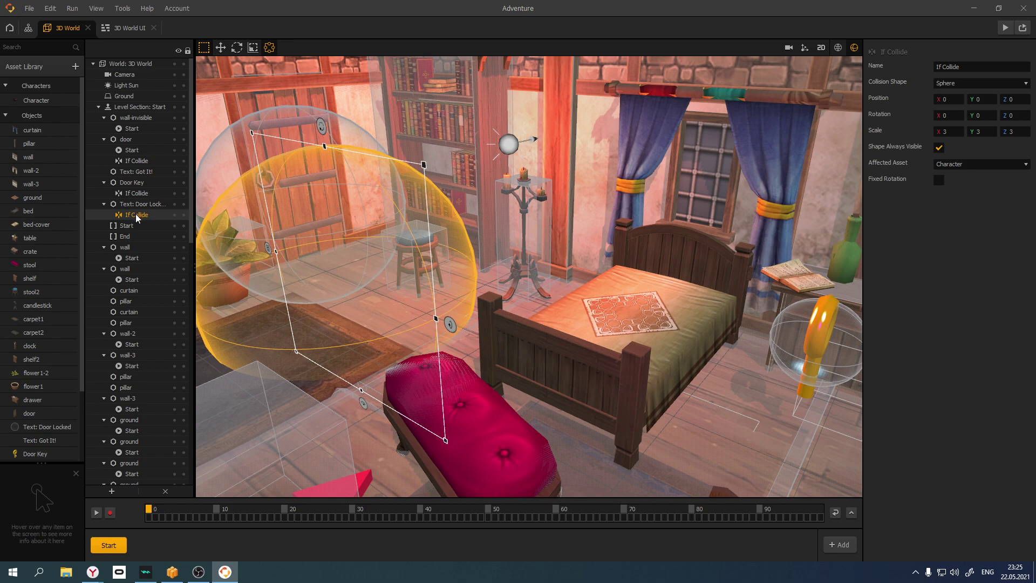
{"action": "scroll", "coordinate": [137, 378], "scroll_direction": "down", "scroll_amount": 4}
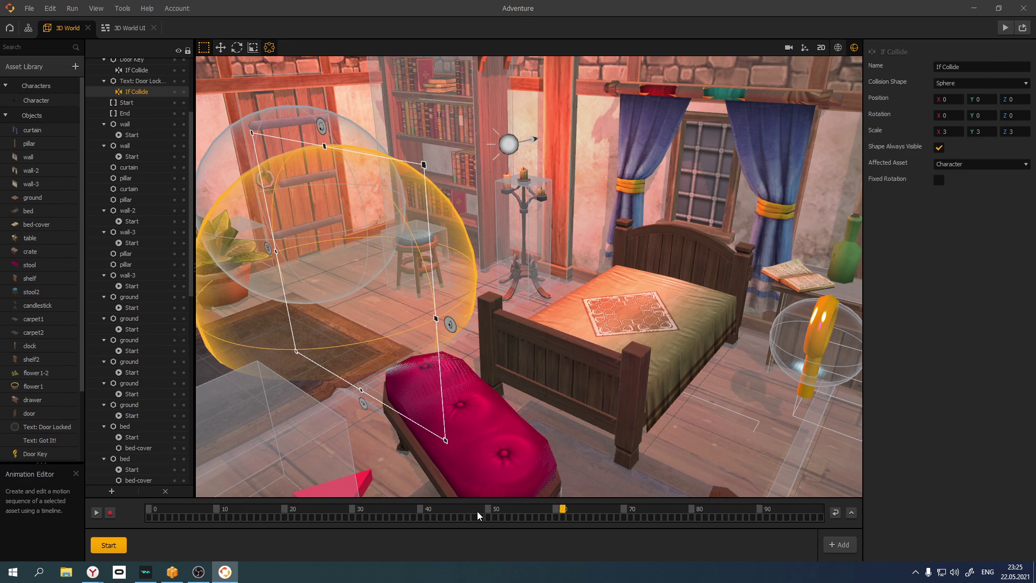
Hide the collision shapes in the room scene, view it in 2D and return to the 3D view
{"action": "left_click", "coordinate": [838, 49]}
{"action": "left_click", "coordinate": [853, 49]}
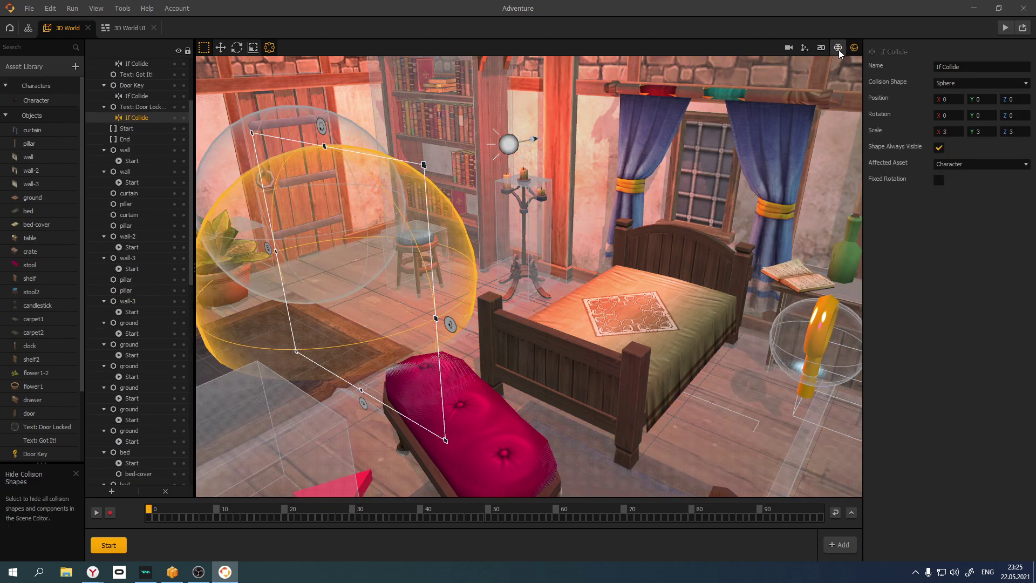
{"action": "left_click", "coordinate": [839, 50]}
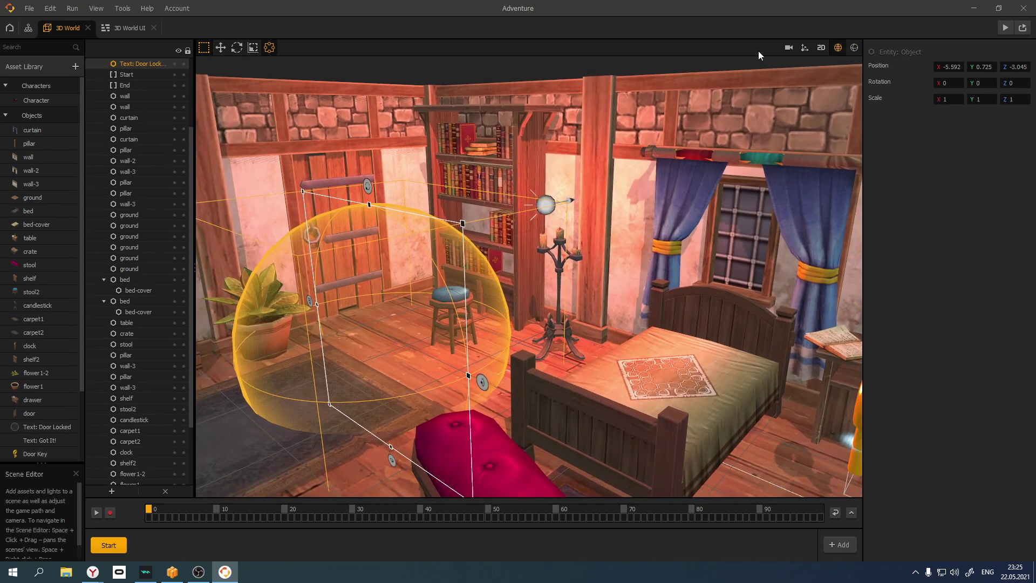
{"action": "left_click", "coordinate": [820, 47]}
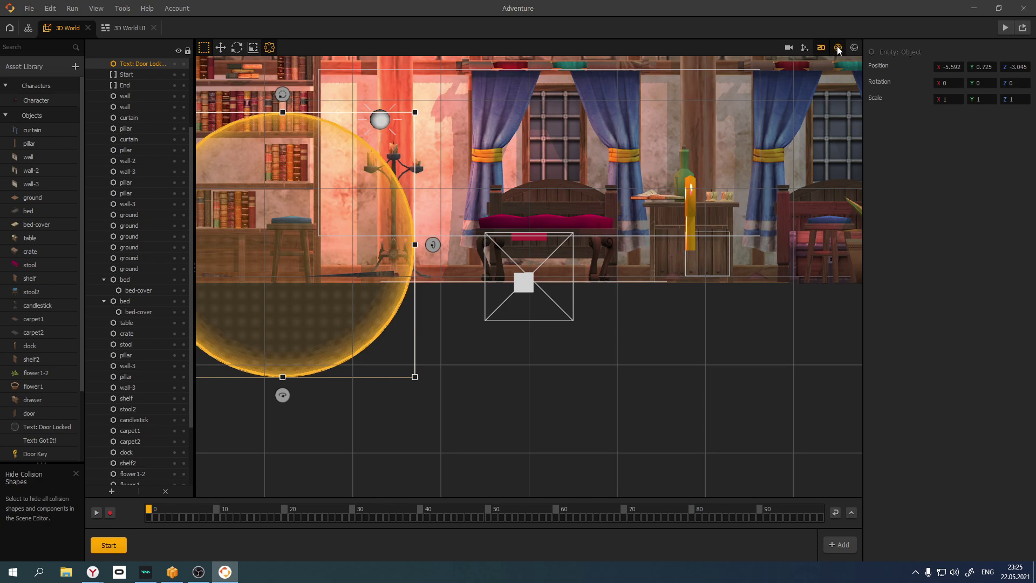
{"action": "left_click", "coordinate": [821, 48]}
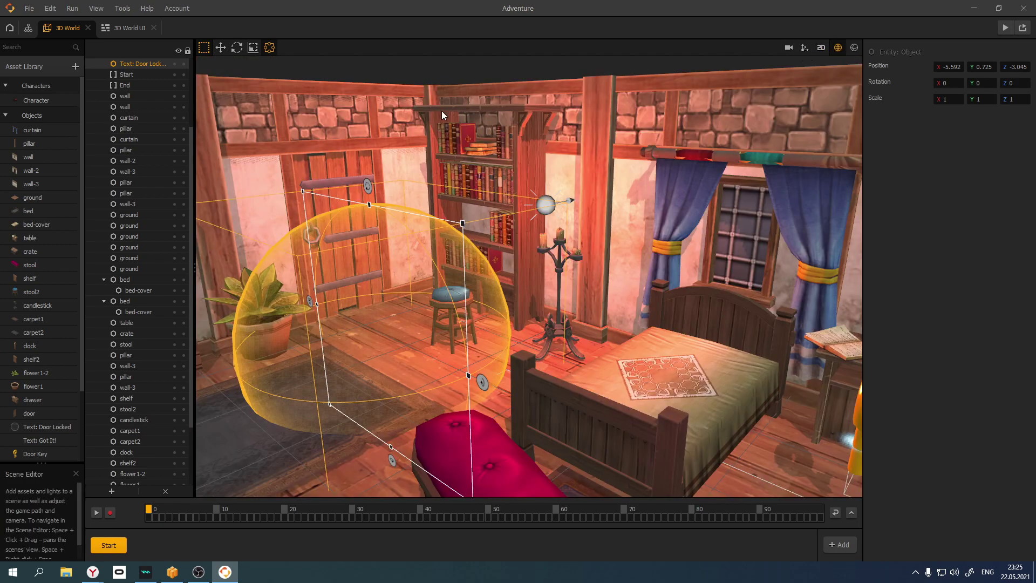
Close the 3D World UI editor and look over the editing, help and project file commands
{"action": "left_click", "coordinate": [123, 29]}
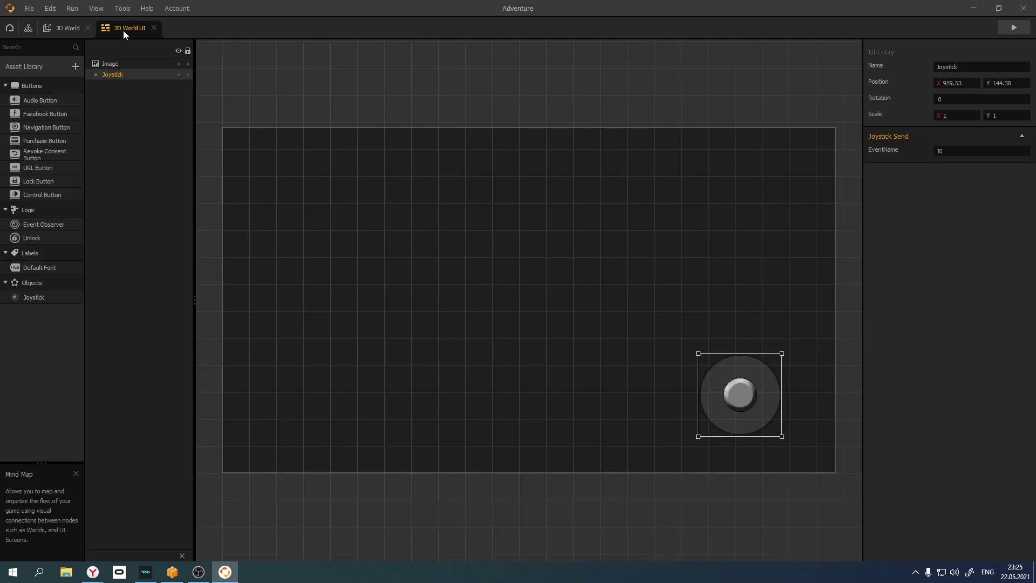
{"action": "left_click", "coordinate": [154, 29]}
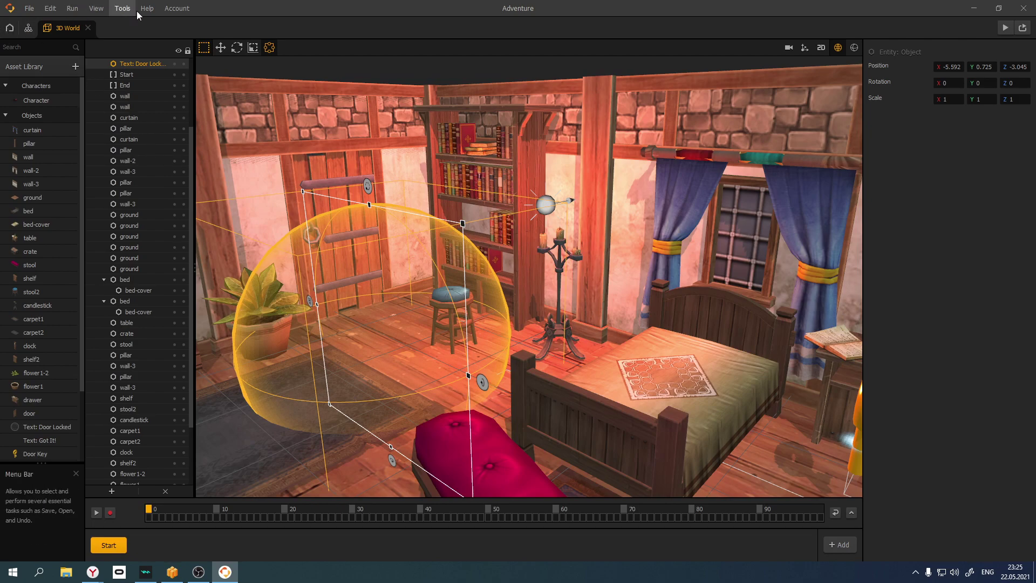
{"action": "left_click", "coordinate": [50, 9]}
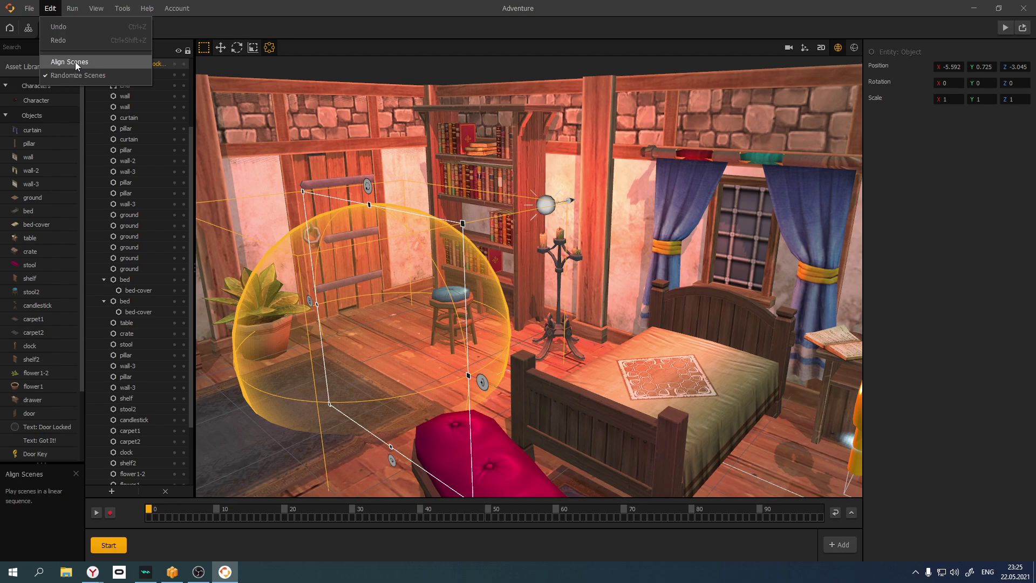
{"action": "mouse_move", "coordinate": [96, 8]}
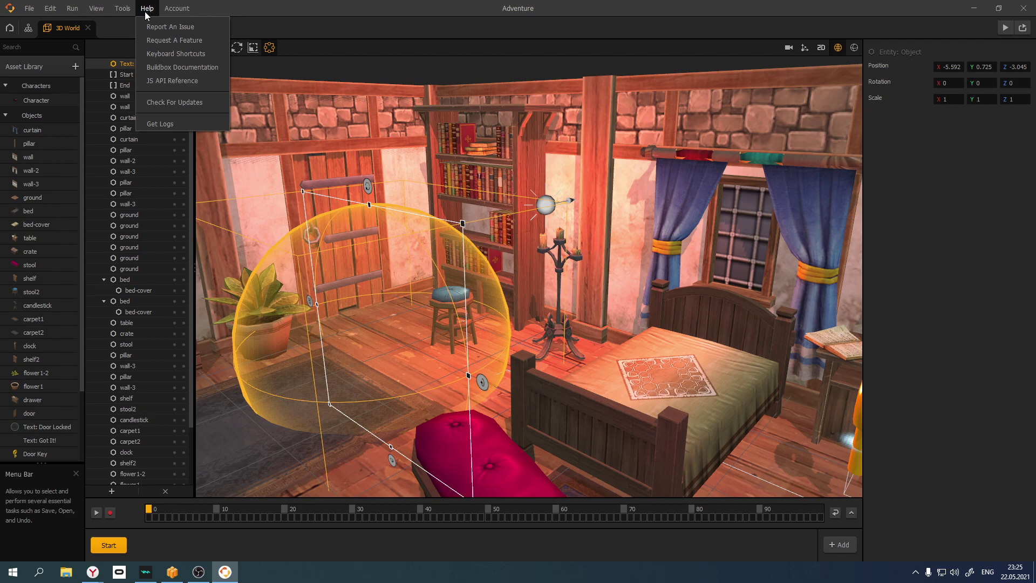
{"action": "mouse_move", "coordinate": [177, 8]}
{"action": "left_click", "coordinate": [29, 8]}
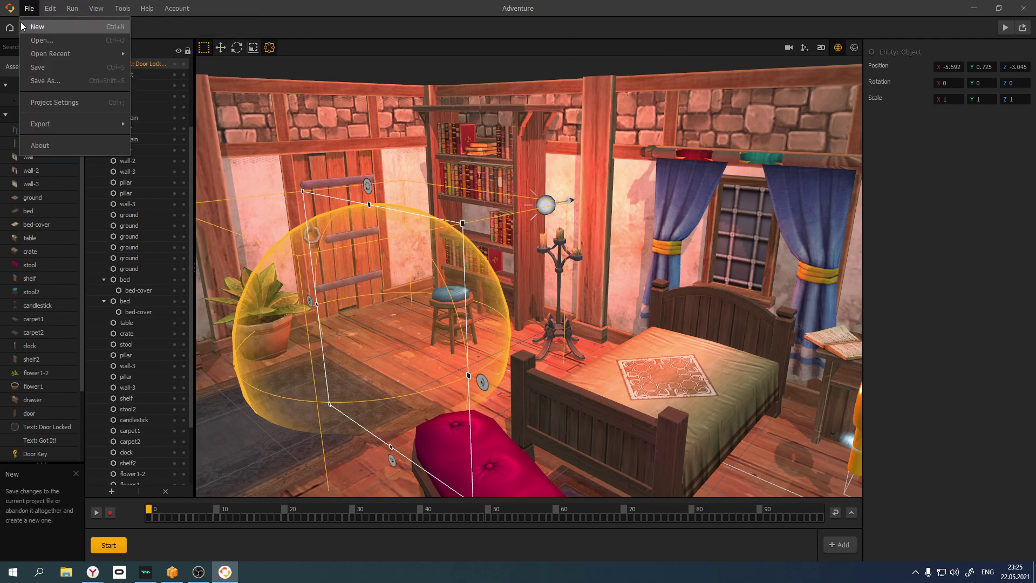
Browse the premium and free templates on the start page and create a new project from Interstellar Strike
{"action": "left_click", "coordinate": [10, 27]}
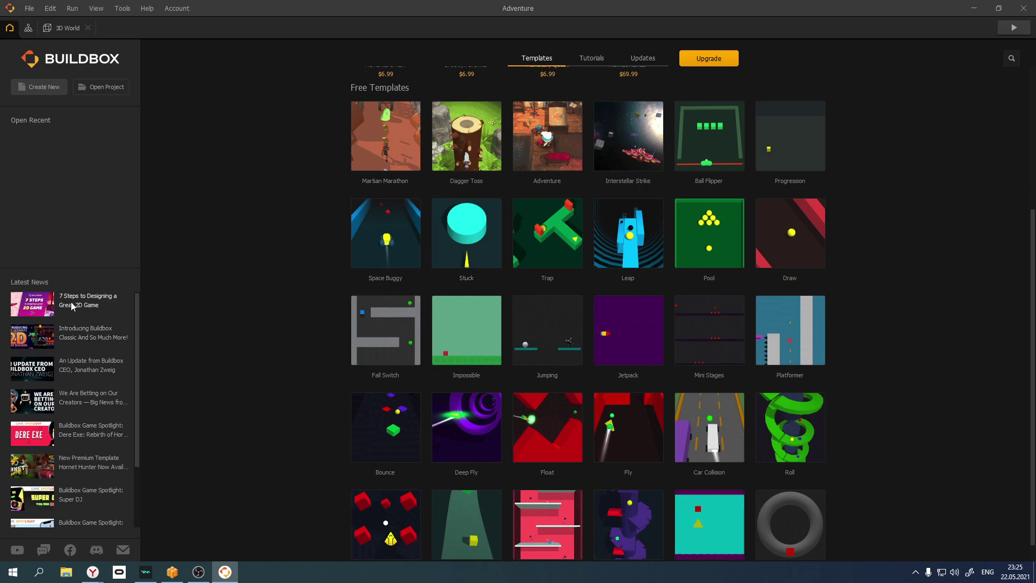
{"action": "scroll", "coordinate": [684, 374], "scroll_direction": "down", "scroll_amount": 1}
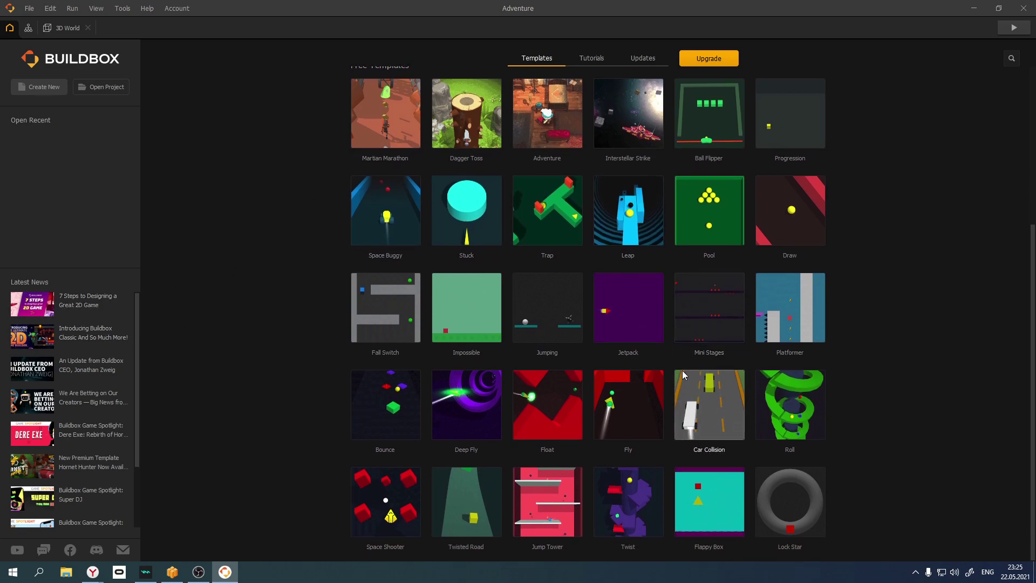
{"action": "scroll", "coordinate": [679, 362], "scroll_direction": "up", "scroll_amount": 5}
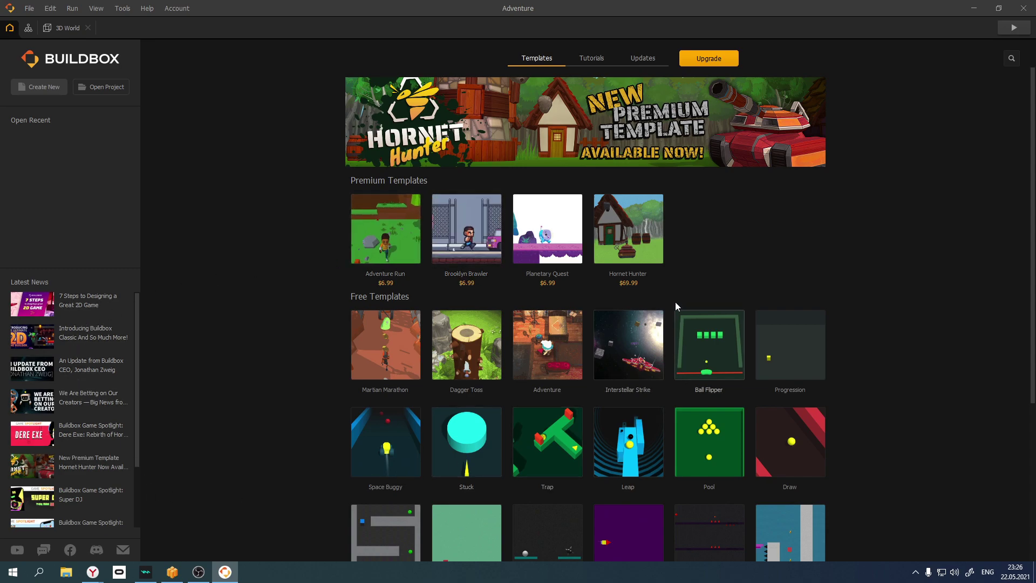
{"action": "scroll", "coordinate": [904, 433], "scroll_direction": "down", "scroll_amount": 5}
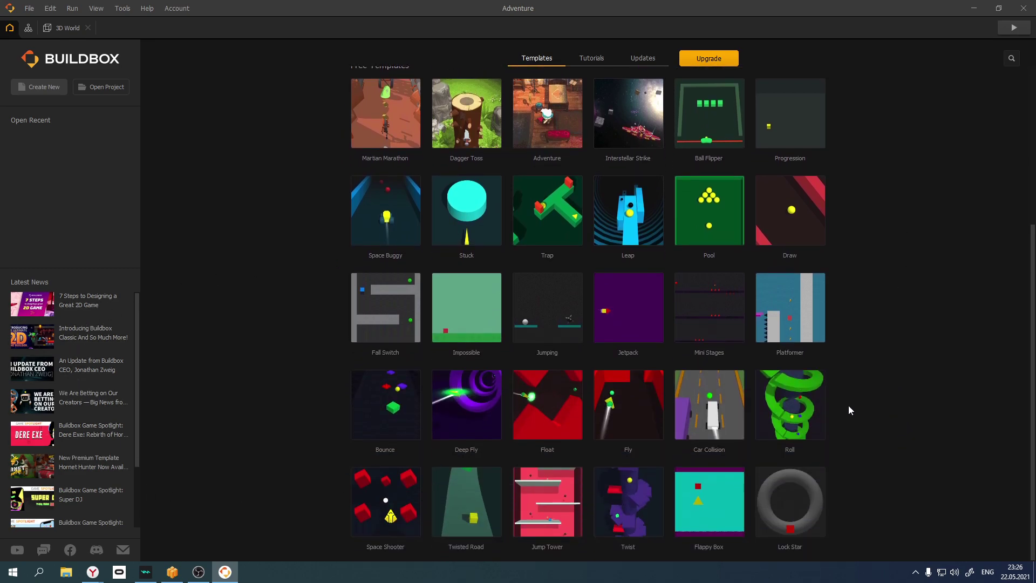
{"action": "scroll", "coordinate": [520, 341], "scroll_direction": "up", "scroll_amount": 5}
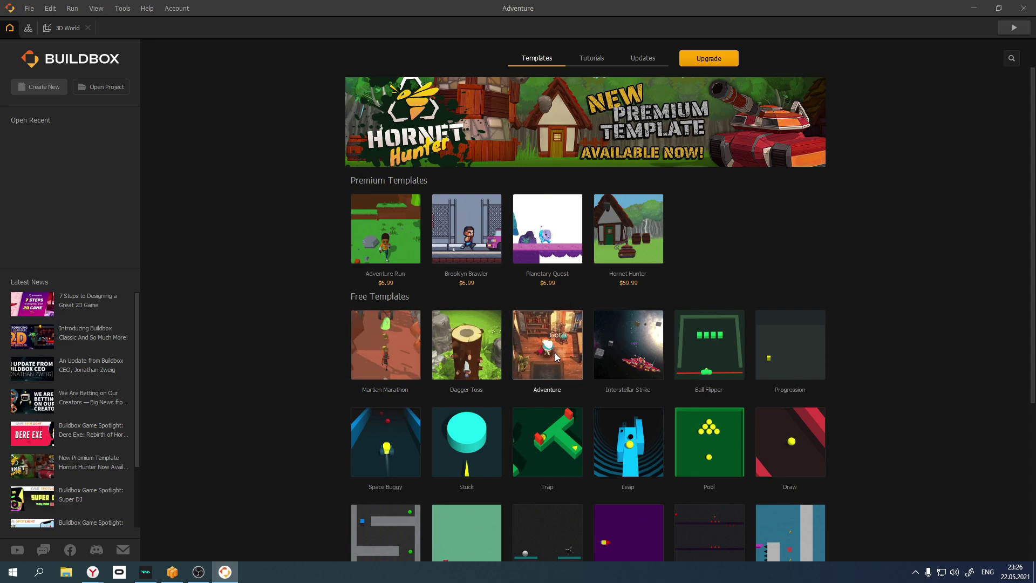
{"action": "left_click", "coordinate": [623, 351]}
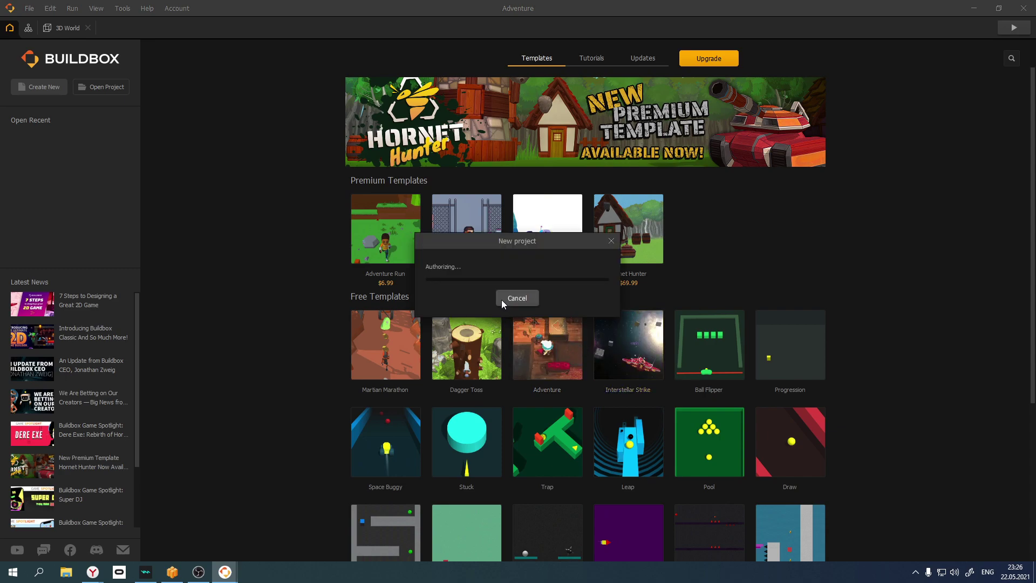
{"action": "left_click", "coordinate": [519, 280]}
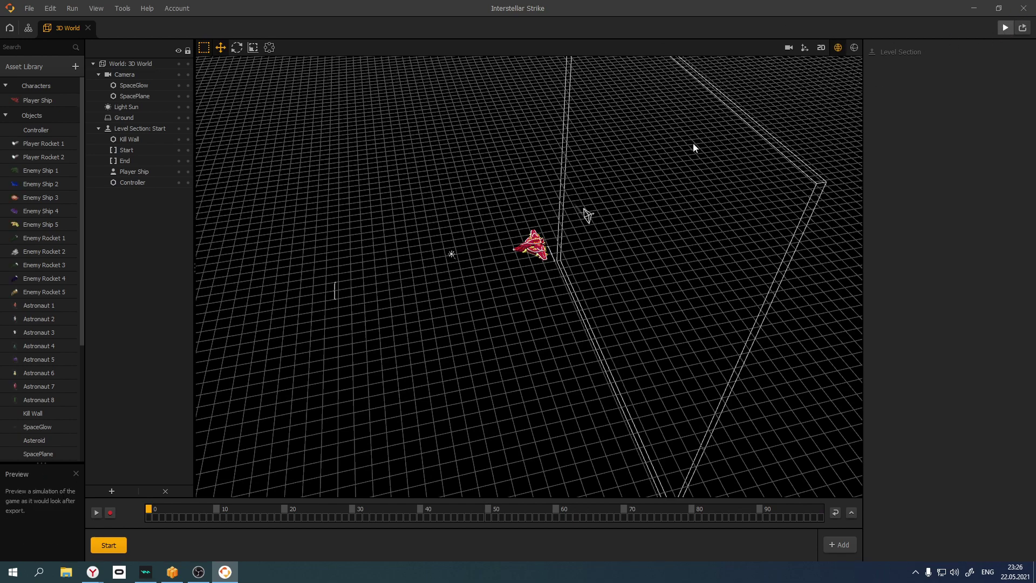
Preview Interstellar Strike, play two rounds steering the ship with the joystick, return to its title screen and close the preview
{"action": "key", "text": "ctrl+p"}
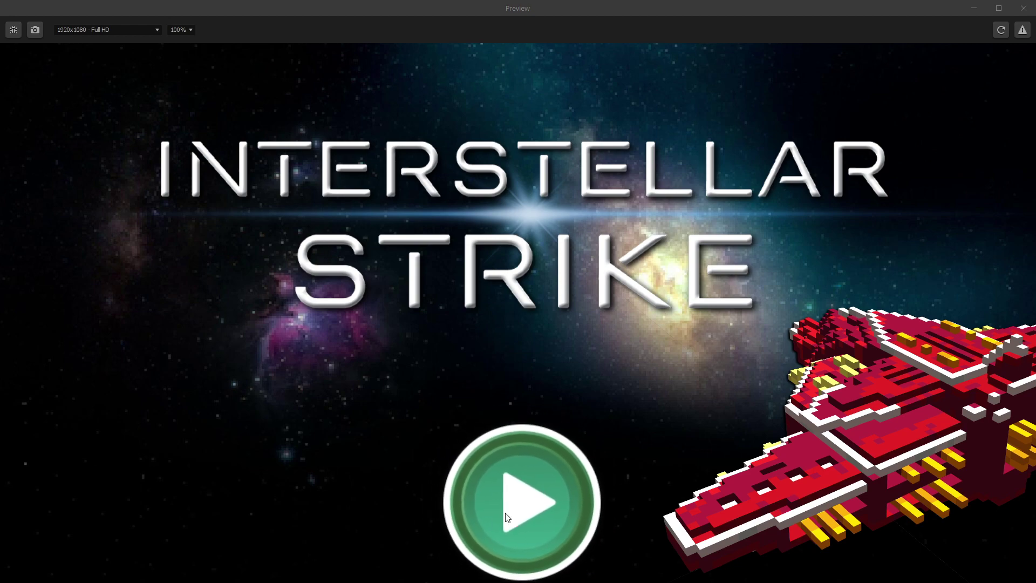
{"action": "left_click", "coordinate": [545, 482]}
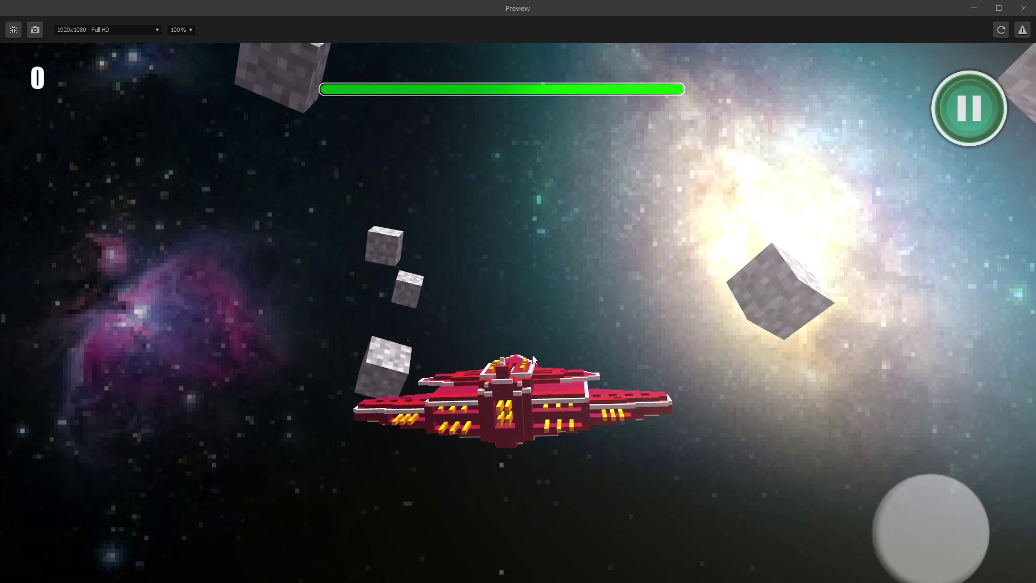
{"action": "left_click", "coordinate": [896, 519]}
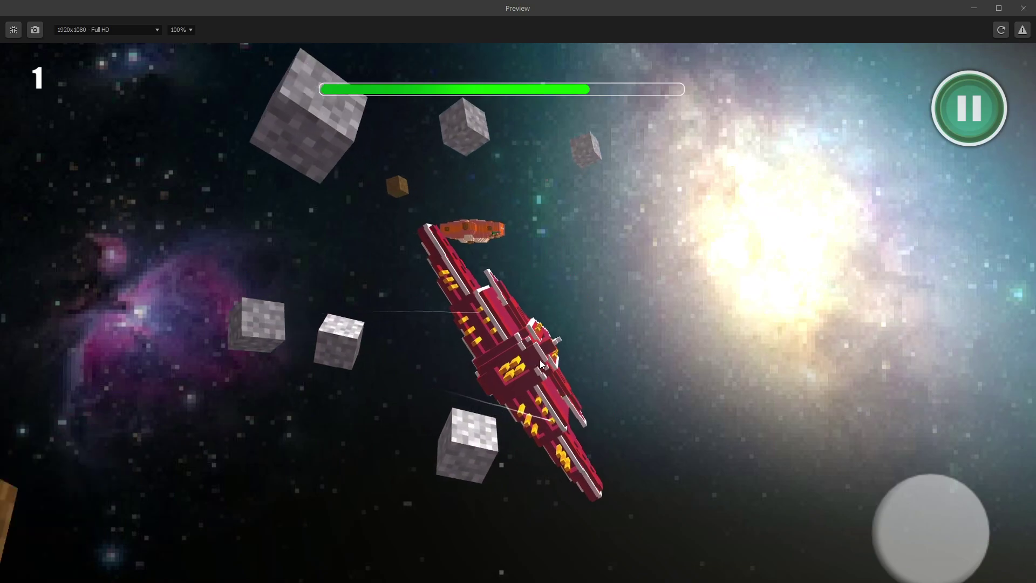
{"action": "left_click", "coordinate": [935, 532]}
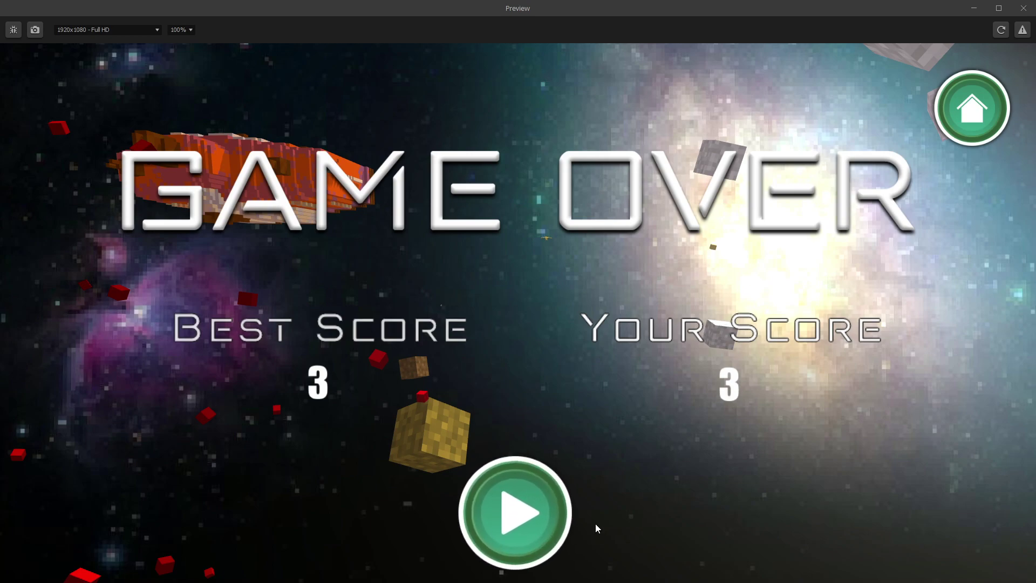
{"action": "left_click", "coordinate": [538, 506]}
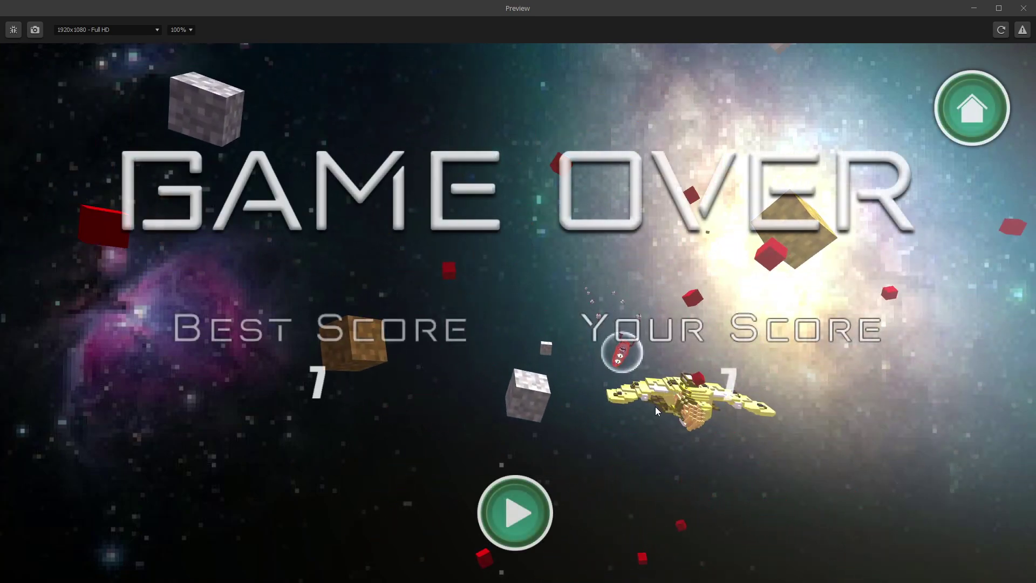
{"action": "left_click", "coordinate": [966, 110]}
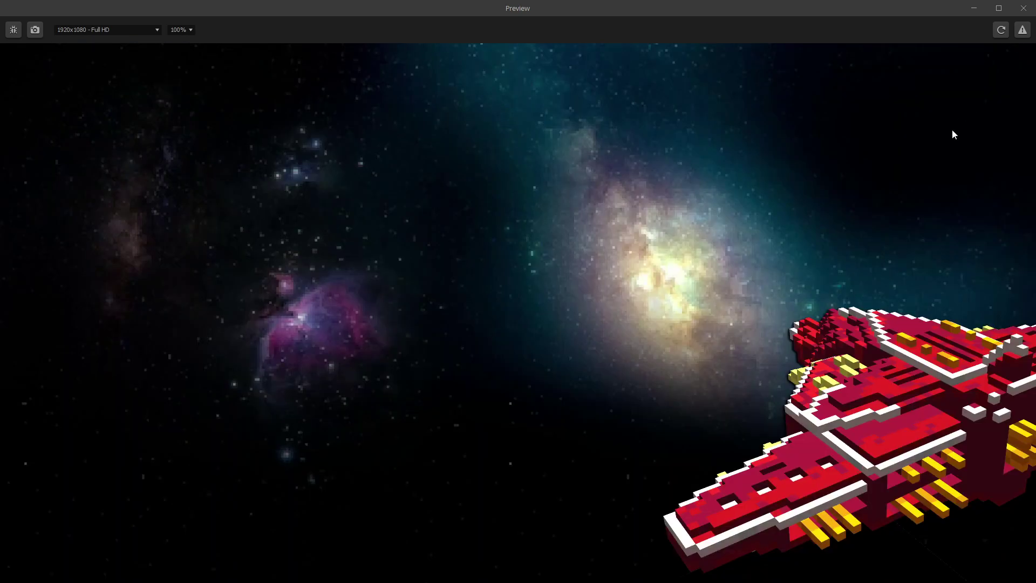
{"action": "left_click", "coordinate": [1024, 8]}
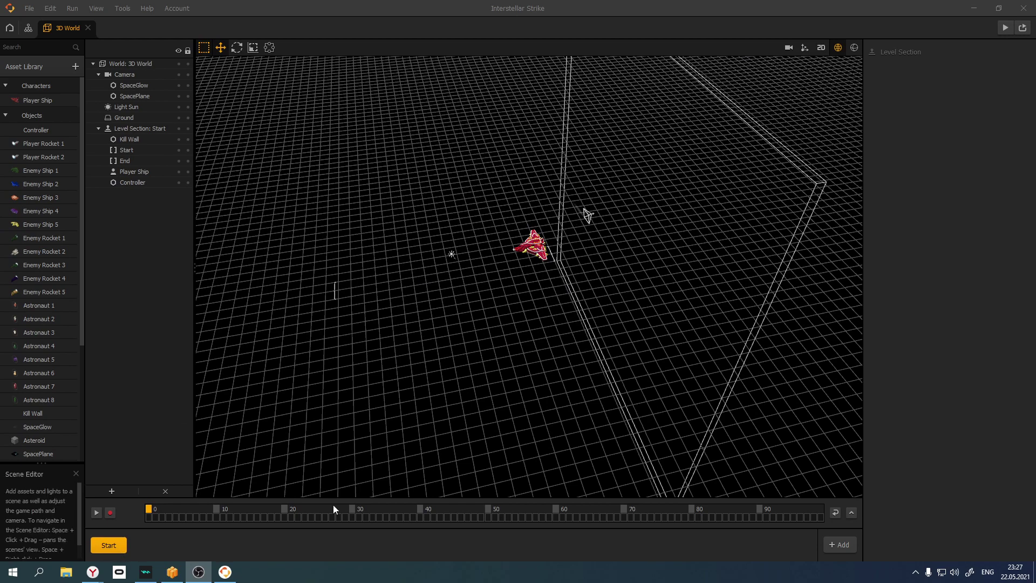
Add 13 new scenes to the 3D World after the Start scene and open scene 1
{"action": "left_click", "coordinate": [840, 545]}
{"action": "left_click", "coordinate": [844, 545]}
{"action": "left_click", "coordinate": [844, 545]}
{"action": "triple_click", "coordinate": [843, 544]}
{"action": "triple_click", "coordinate": [843, 544]}
{"action": "triple_click", "coordinate": [844, 543]}
{"action": "left_click", "coordinate": [844, 543]}
{"action": "left_click", "coordinate": [142, 545]}
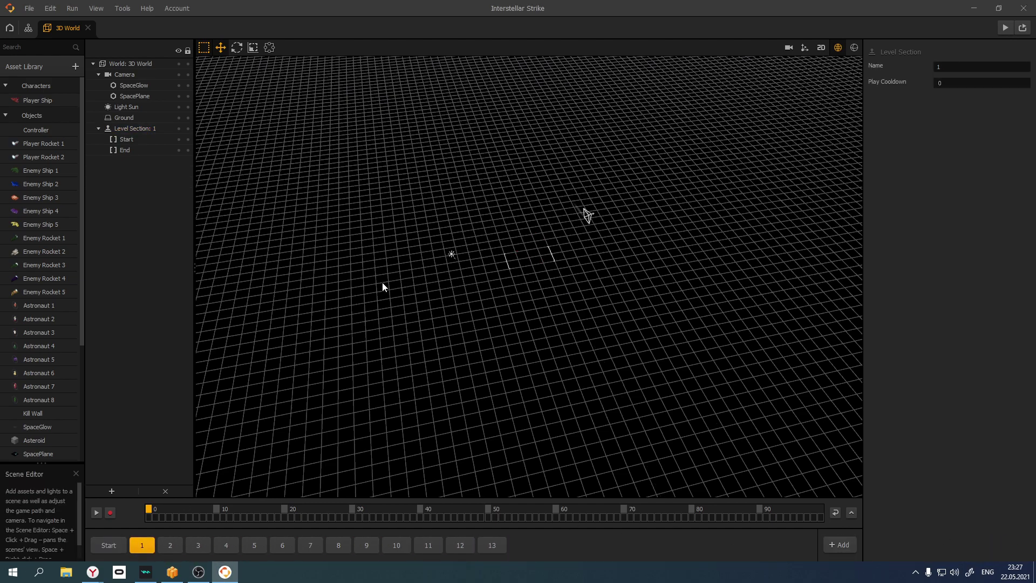
Look over the options for adding paths, linking objects and importing meshes or assets in scene 1
{"action": "left_click_drag", "start_coordinate": [416, 328], "coordinate": [362, 335]}
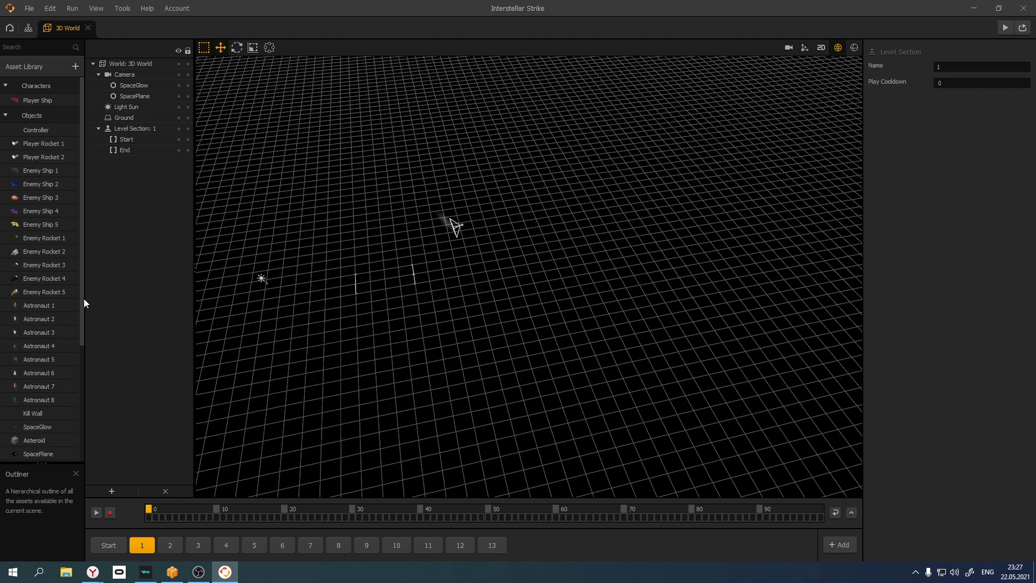
{"action": "scroll", "coordinate": [84, 130], "scroll_direction": "down", "scroll_amount": 1}
{"action": "left_click_drag", "start_coordinate": [83, 126], "coordinate": [37, 115]}
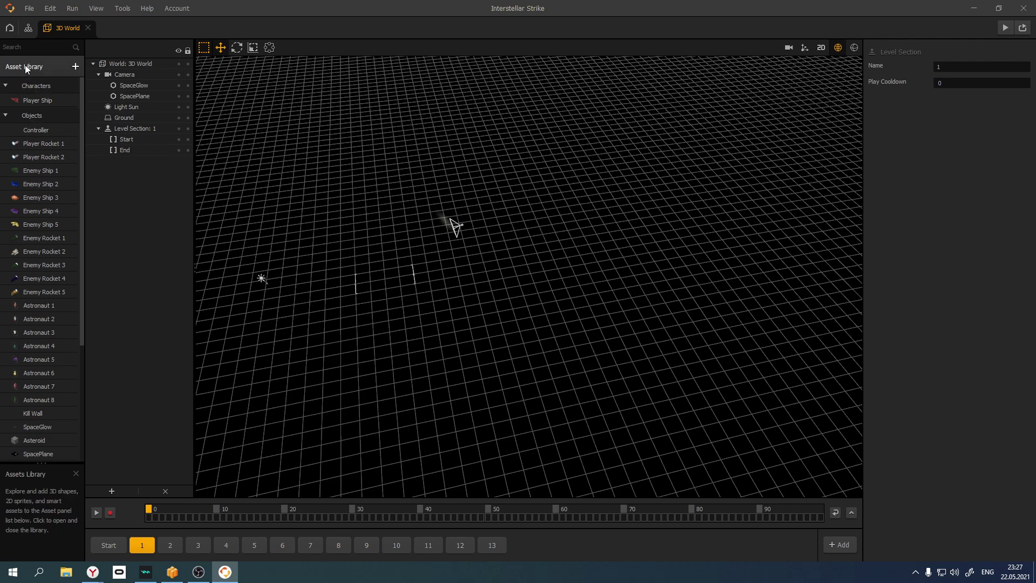
{"action": "left_click_drag", "start_coordinate": [372, 306], "coordinate": [315, 219]}
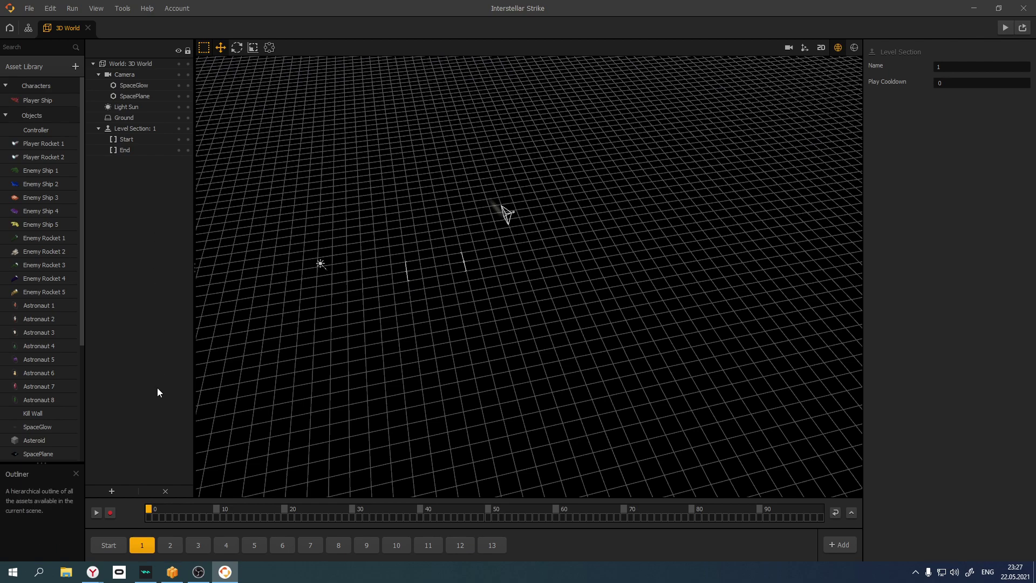
{"action": "left_click", "coordinate": [112, 491]}
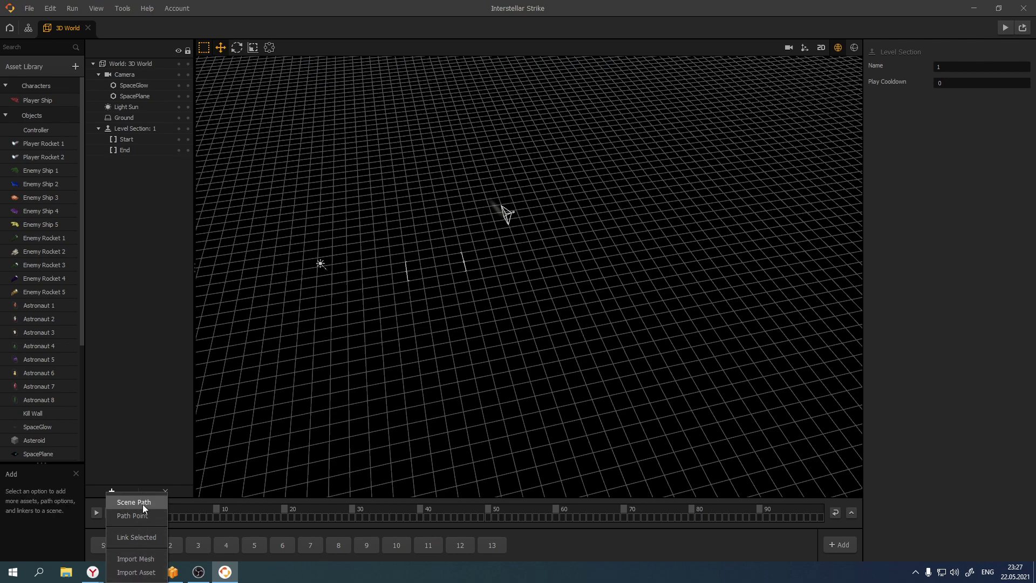
{"action": "left_click", "coordinate": [142, 307]}
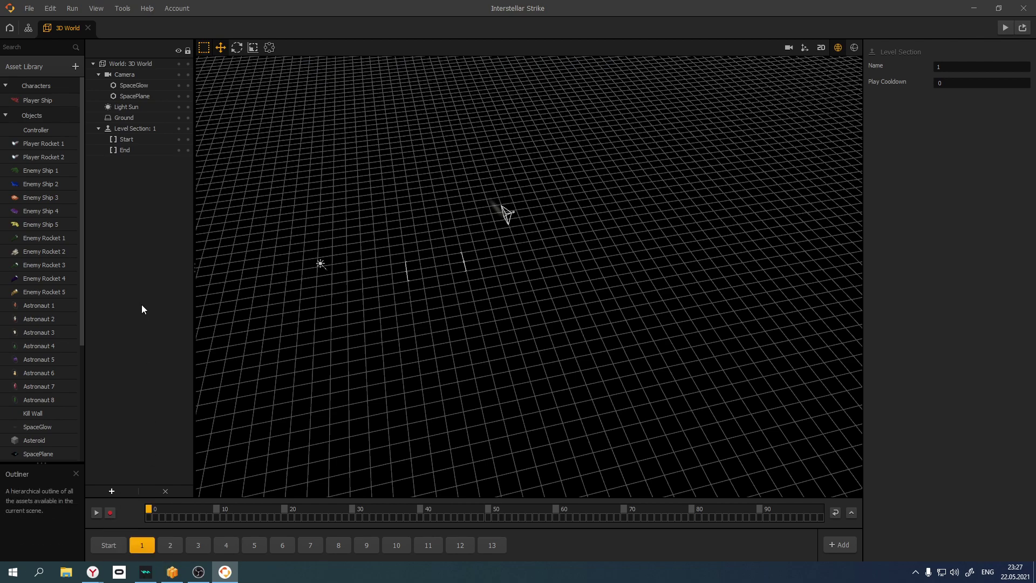
Inspect the properties of scene 1's SpaceGlow, SpacePlane, Light Sun, Ground, level section, and Start and End borders
{"action": "left_click", "coordinate": [125, 76]}
{"action": "left_click", "coordinate": [123, 85]}
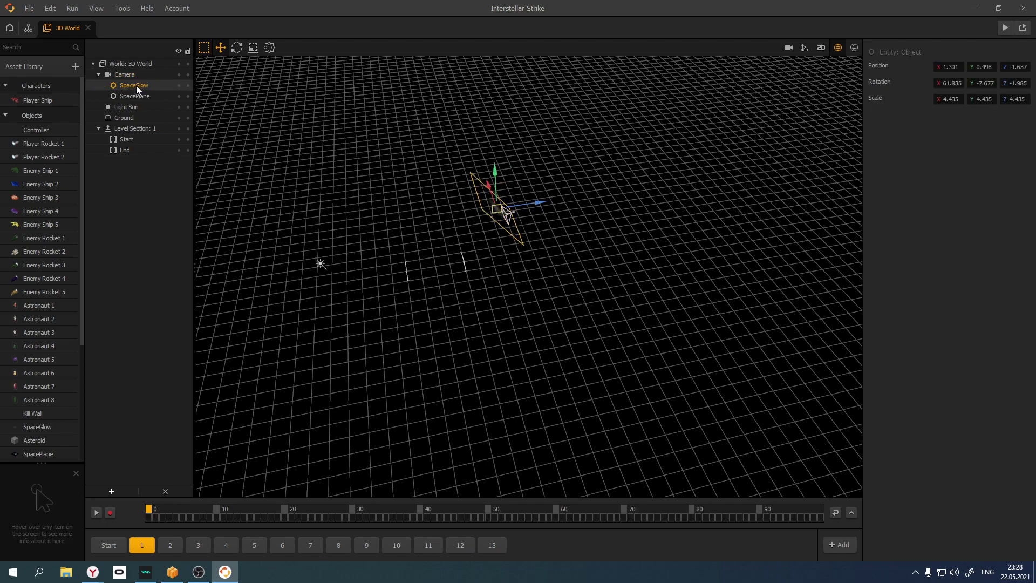
{"action": "scroll", "coordinate": [499, 260], "scroll_direction": "up", "scroll_amount": 3}
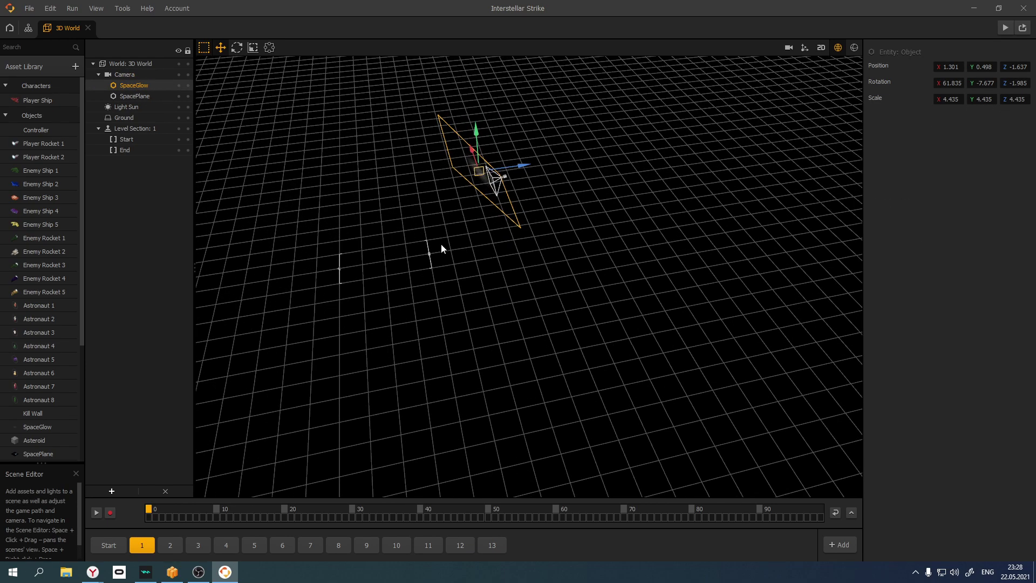
{"action": "left_click", "coordinate": [126, 96]}
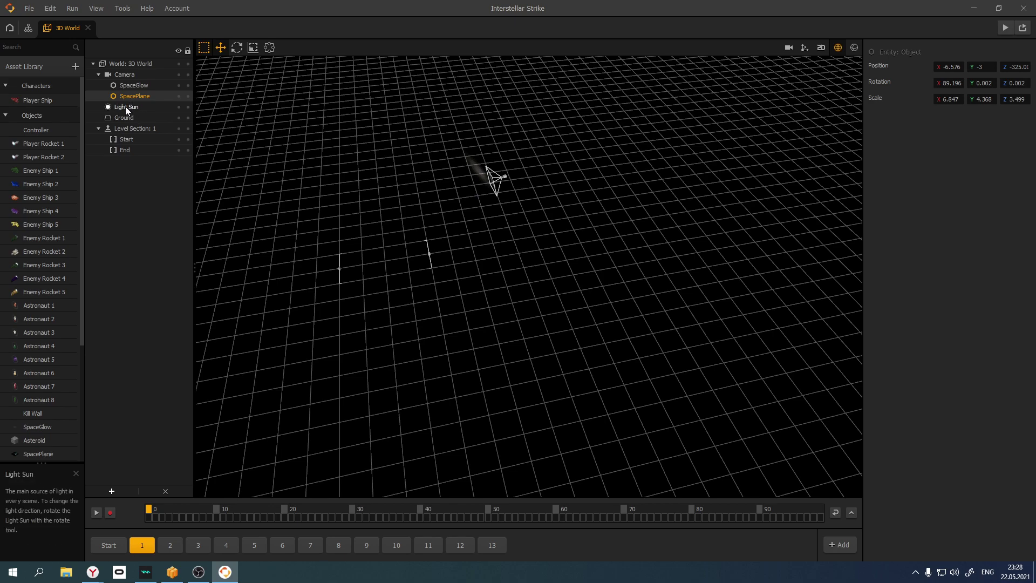
{"action": "left_click", "coordinate": [126, 106]}
{"action": "left_click", "coordinate": [125, 117]}
{"action": "left_click", "coordinate": [129, 130]}
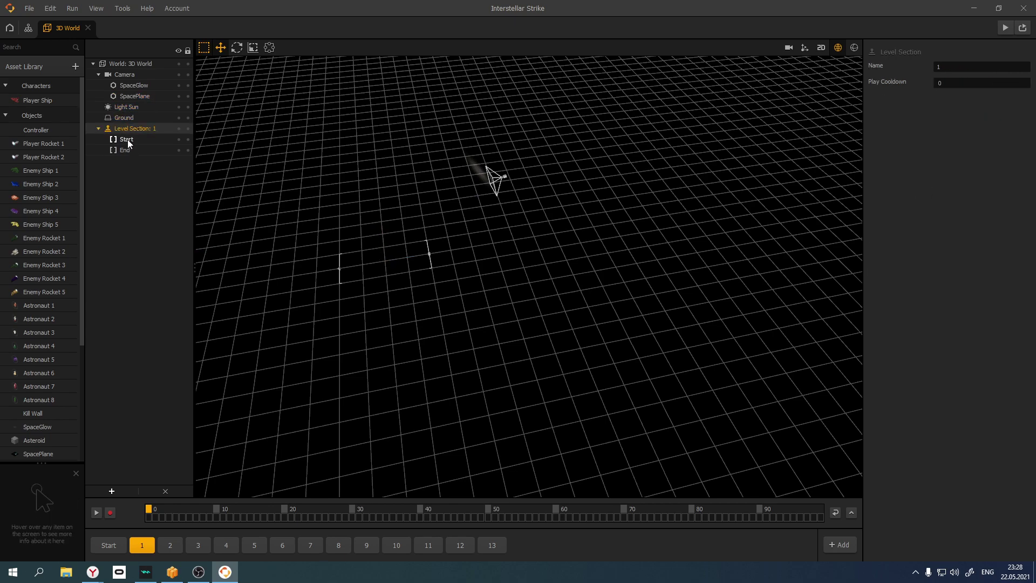
{"action": "left_click", "coordinate": [128, 141]}
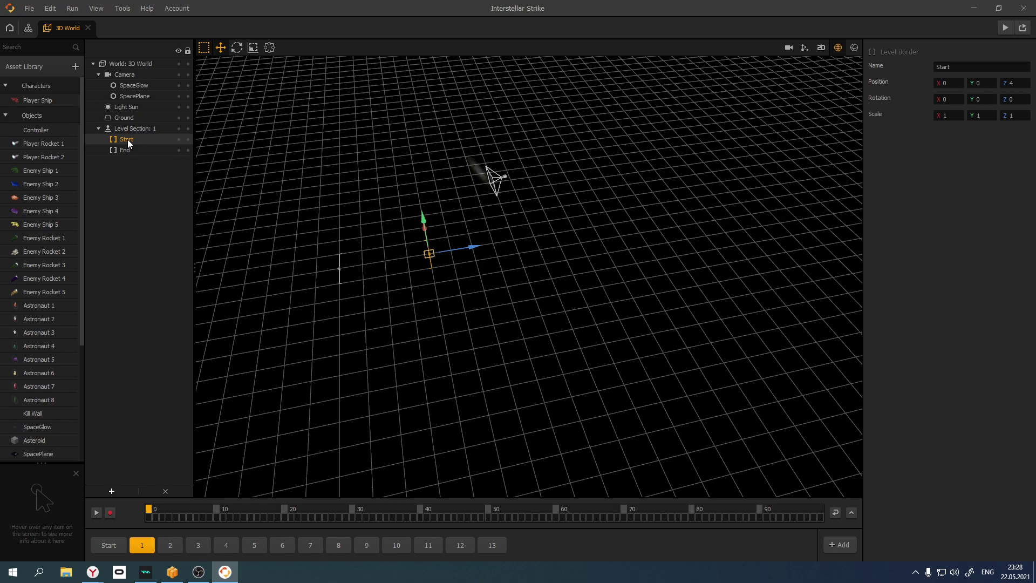
{"action": "left_click", "coordinate": [128, 151]}
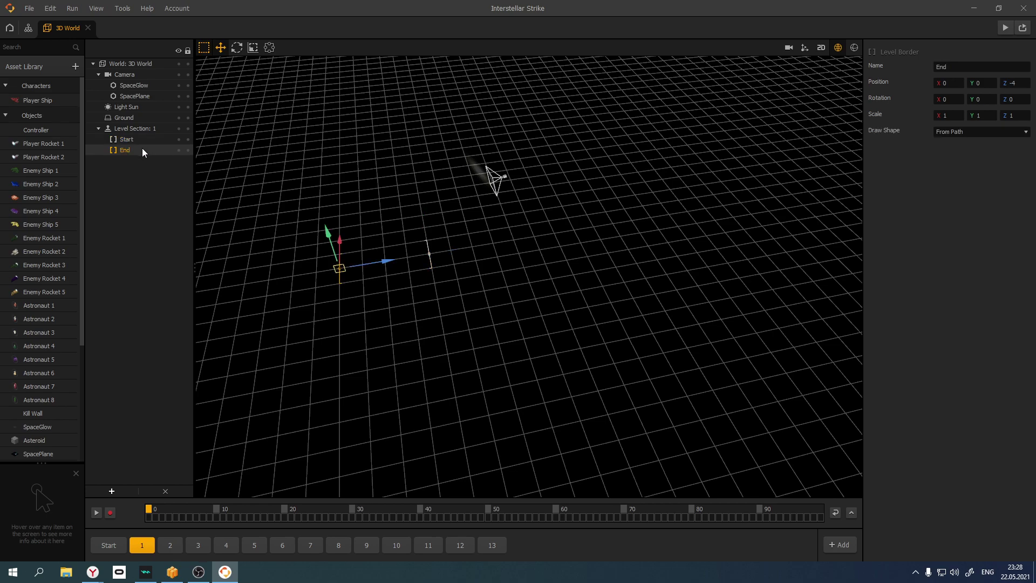
{"action": "left_click_drag", "start_coordinate": [700, 342], "coordinate": [442, 400]}
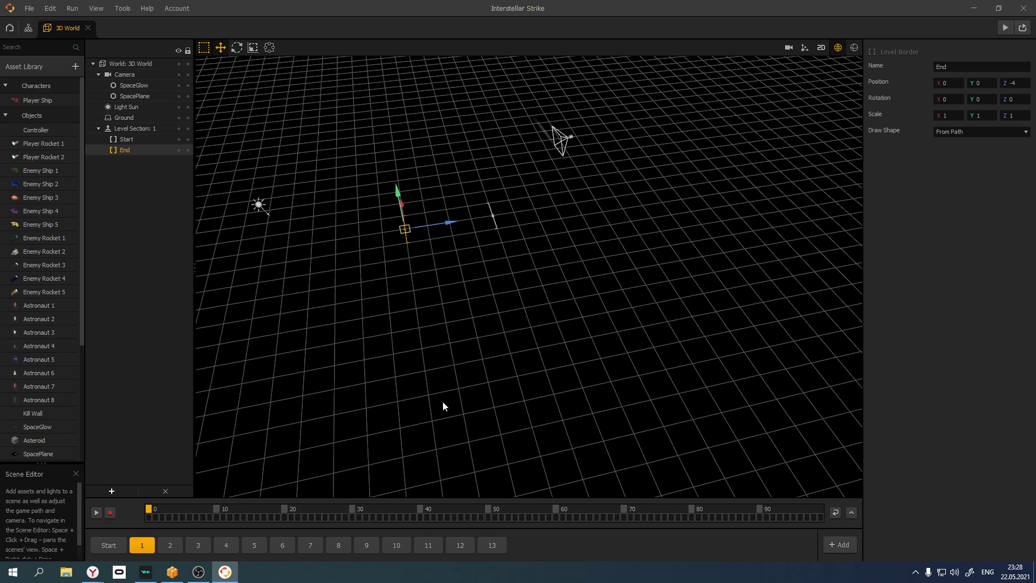
Open the Start scene and select its Kill Wall object to view its transform values
{"action": "left_click", "coordinate": [149, 515]}
{"action": "left_click_drag", "start_coordinate": [330, 238], "coordinate": [518, 286]}
{"action": "left_click_drag", "start_coordinate": [590, 140], "coordinate": [474, 263]}
{"action": "left_click", "coordinate": [109, 545]}
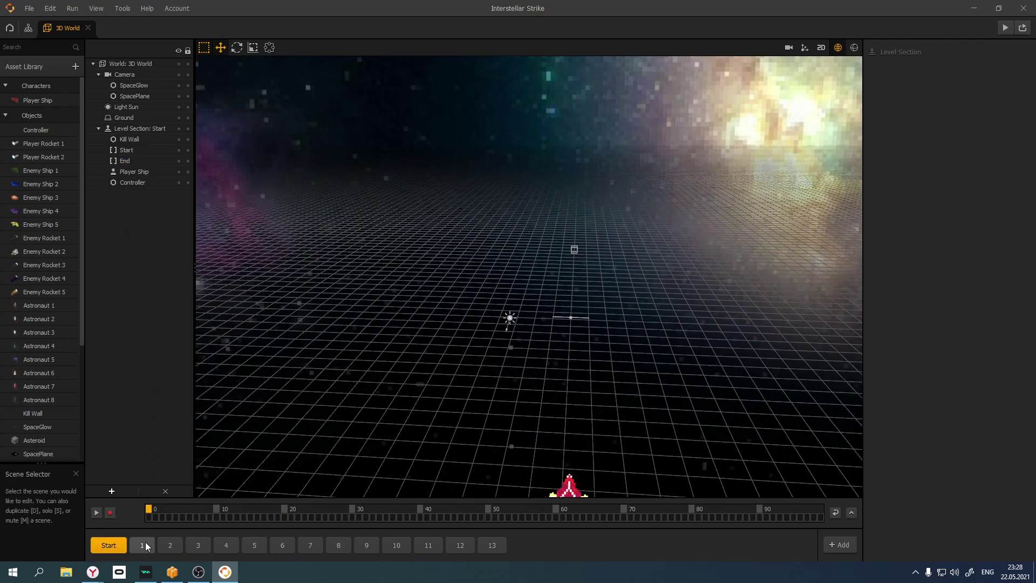
{"action": "left_click", "coordinate": [130, 139]}
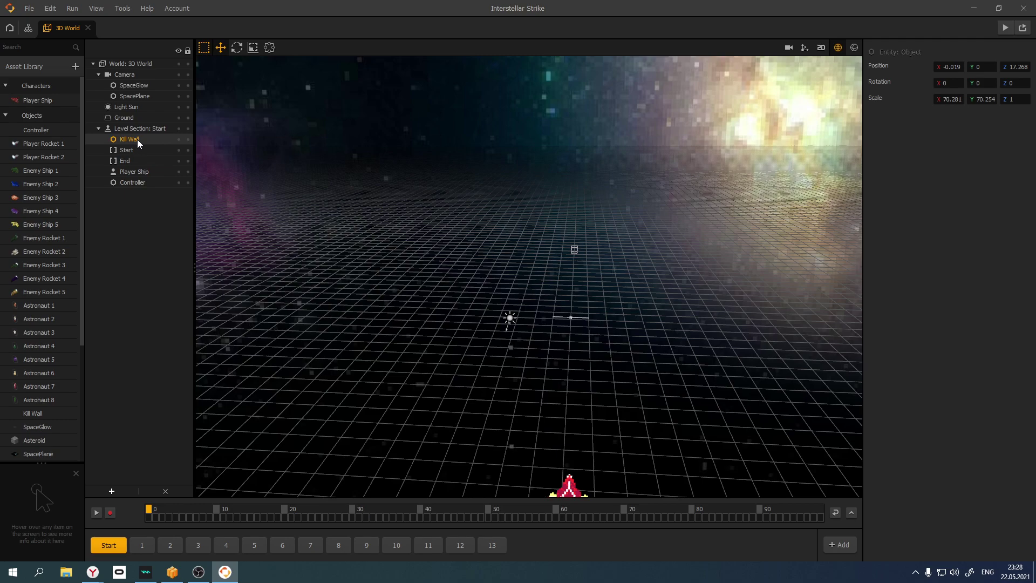
Add a scene path to the Start scene, view its properties and delete it
{"action": "left_click", "coordinate": [110, 491]}
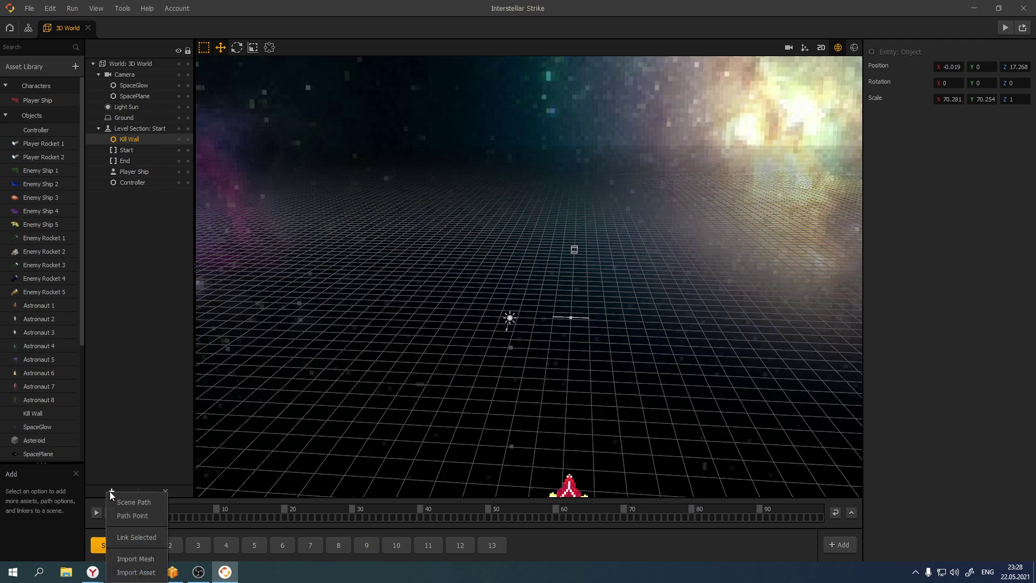
{"action": "left_click", "coordinate": [137, 502]}
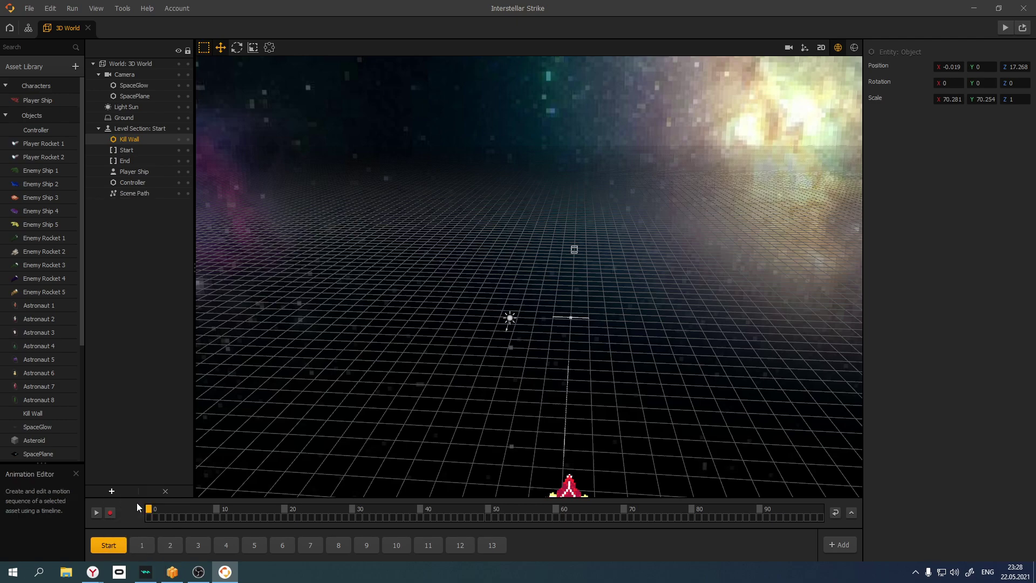
{"action": "left_click", "coordinate": [144, 195]}
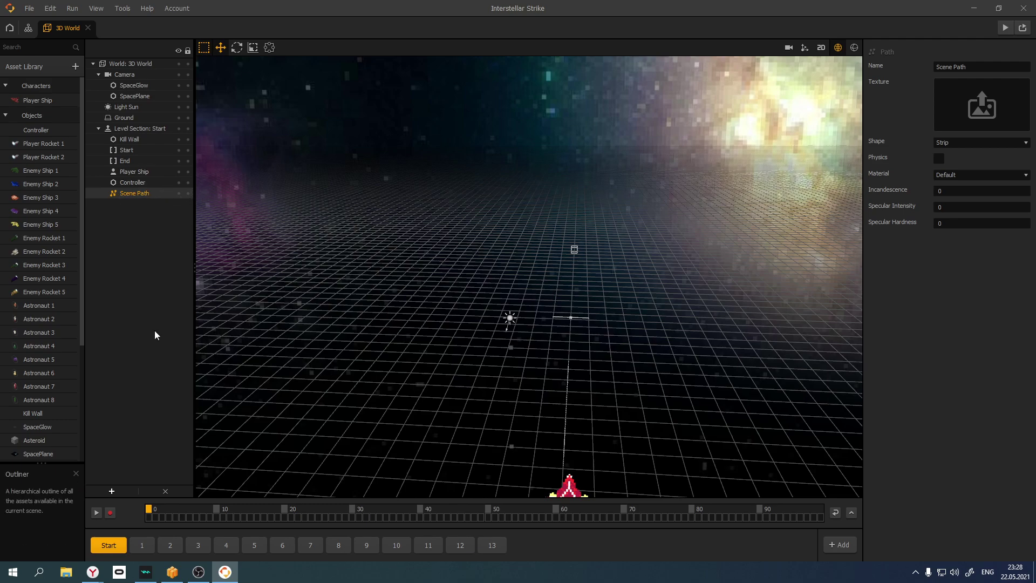
{"action": "left_click", "coordinate": [165, 491]}
Check which file types the mesh and asset import dialogs accept, cancelling both without importing anything
{"action": "left_click", "coordinate": [111, 491]}
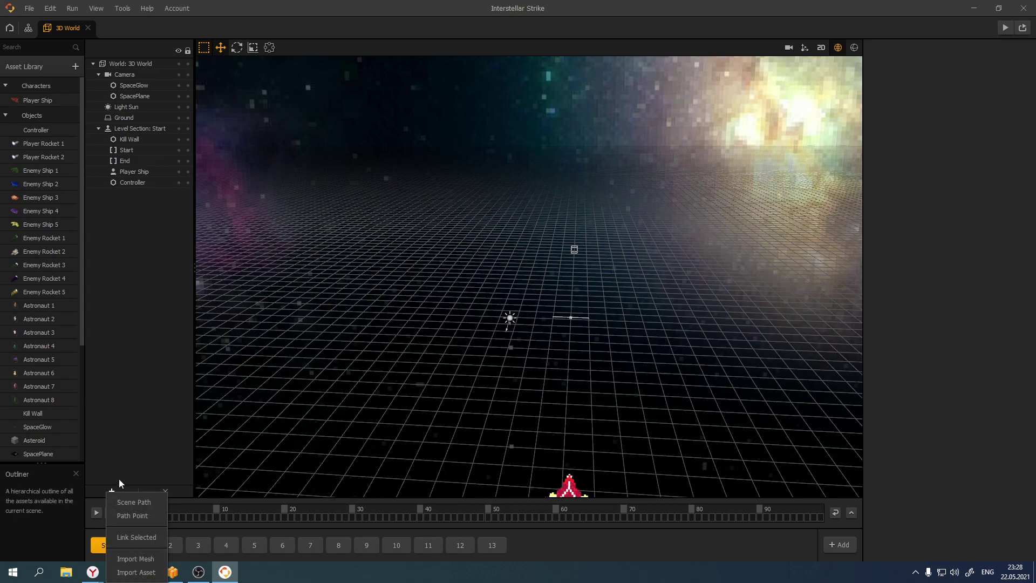
{"action": "left_click", "coordinate": [138, 561]}
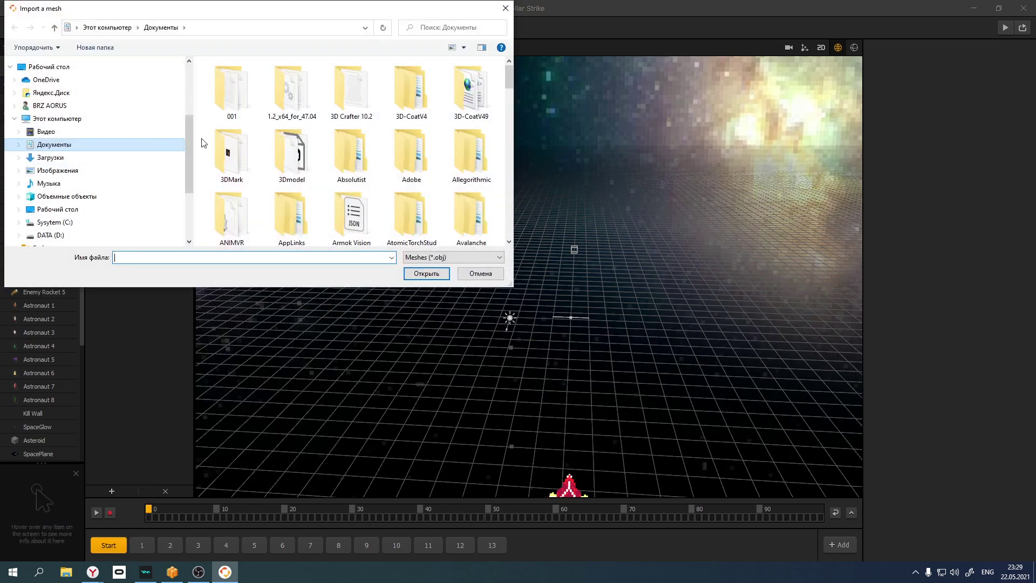
{"action": "left_click", "coordinate": [466, 260]}
{"action": "left_click", "coordinate": [471, 264]}
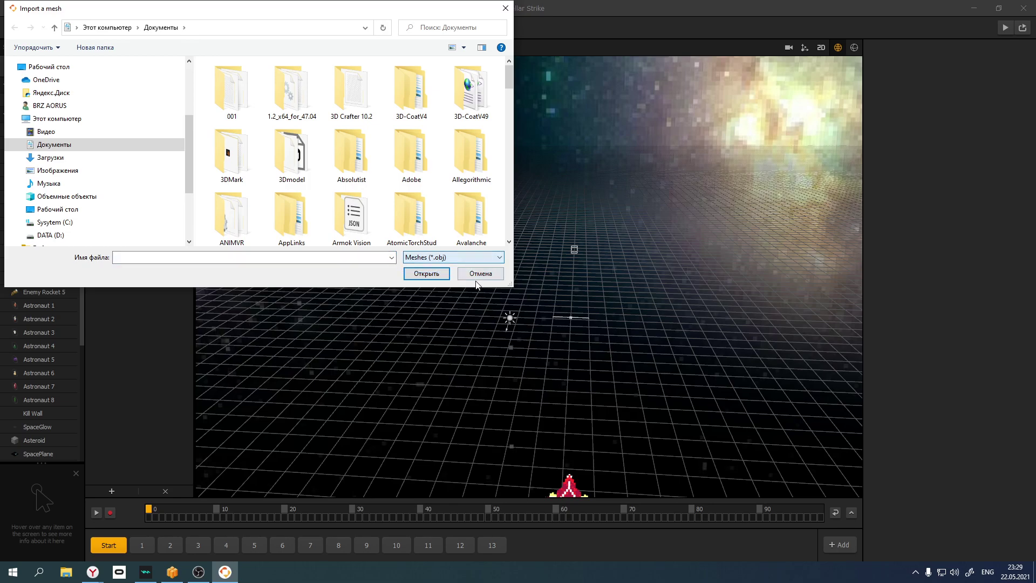
{"action": "left_click", "coordinate": [481, 273]}
{"action": "left_click", "coordinate": [111, 490]}
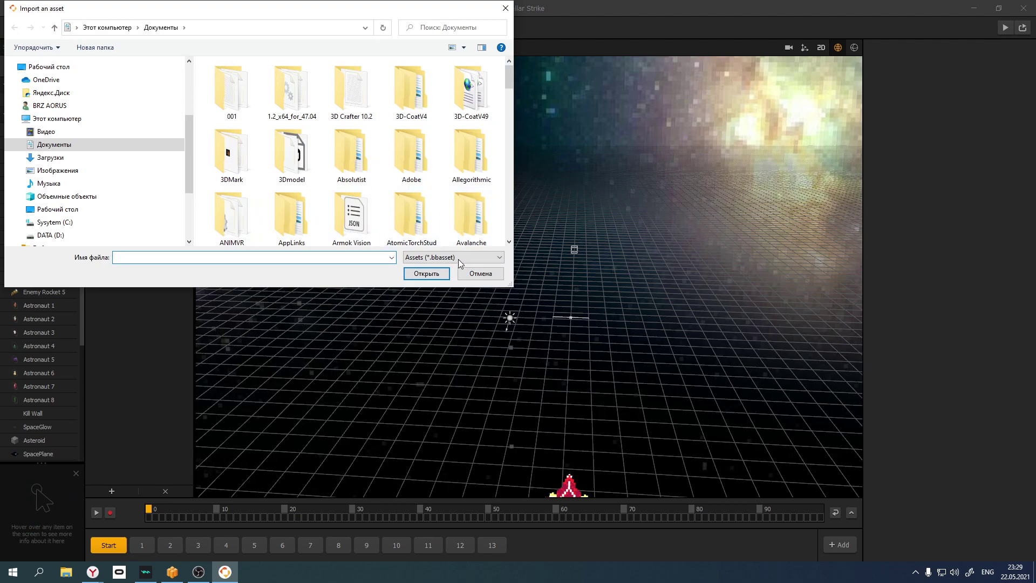
{"action": "left_click", "coordinate": [480, 273]}
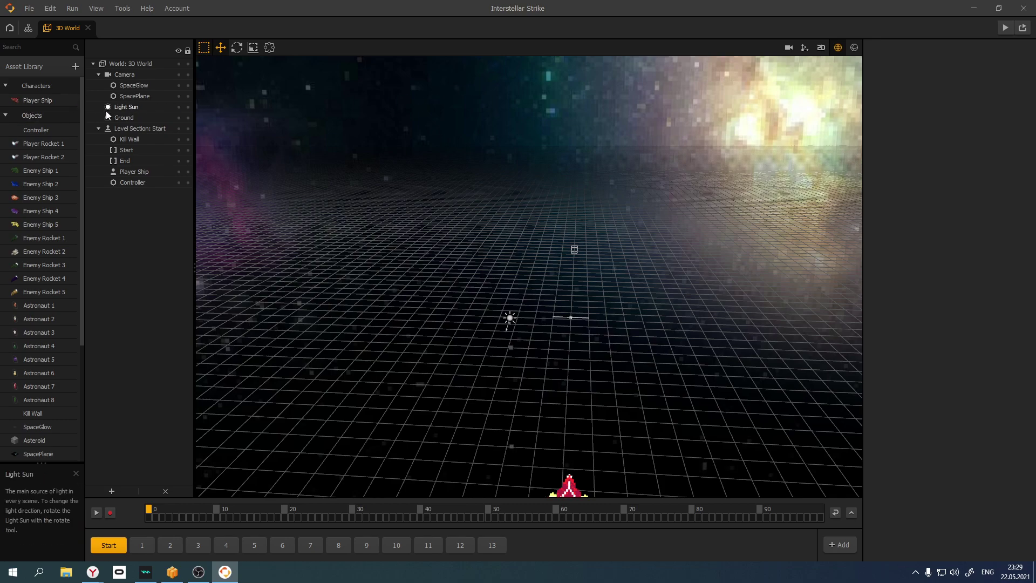
Inspect the Controller and Player Ship in the Start scene, viewing them from several angles
{"action": "left_click", "coordinate": [133, 184]}
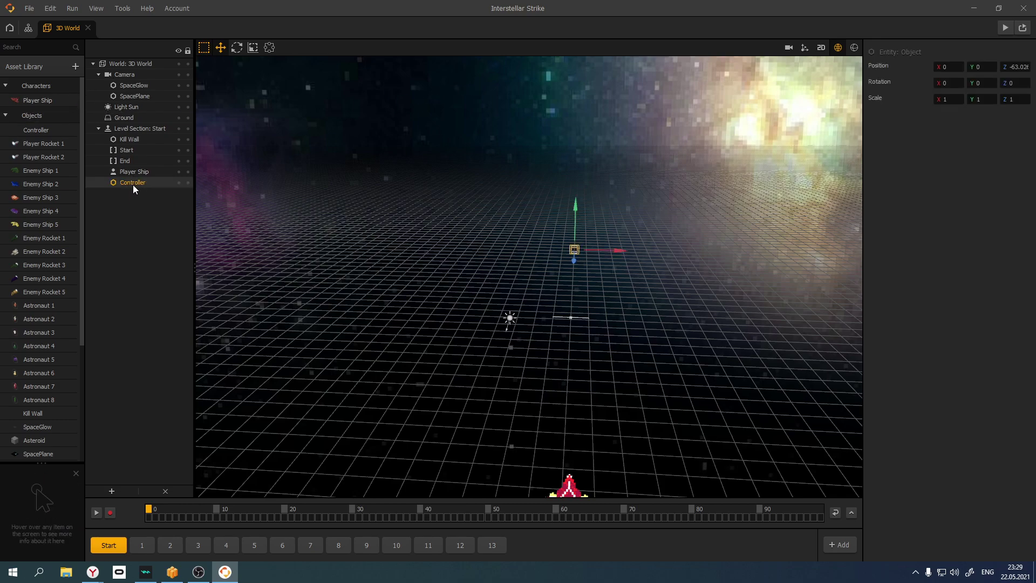
{"action": "left_click", "coordinate": [135, 174]}
{"action": "left_click_drag", "start_coordinate": [576, 338], "coordinate": [565, 284]}
{"action": "mouse_move", "coordinate": [652, 250]}
{"action": "right_mouse_down"}
{"action": "mouse_move", "coordinate": [578, 226]}
{"action": "mouse_move", "coordinate": [656, 231]}
{"action": "right_mouse_up"}
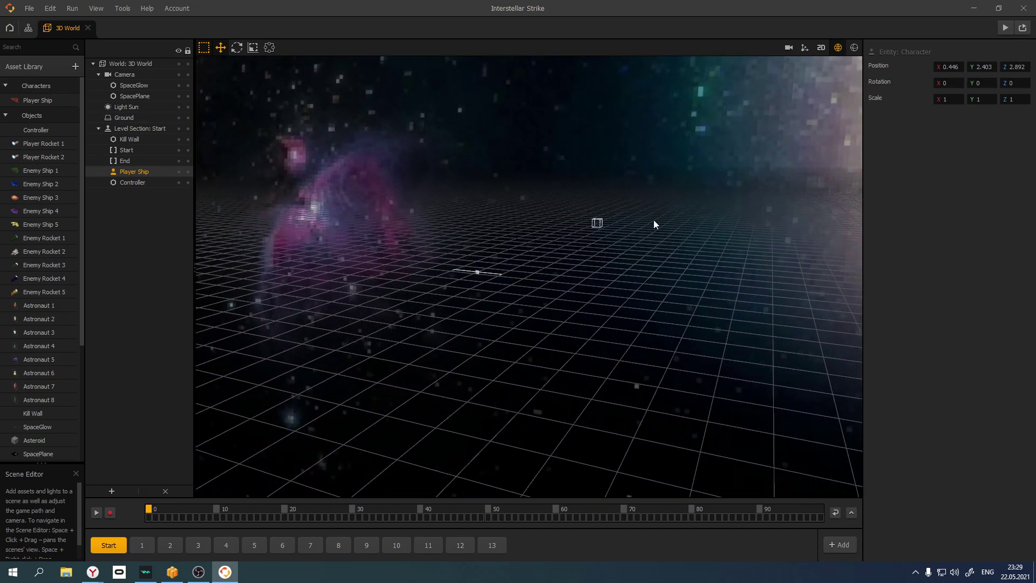
{"action": "left_click", "coordinate": [598, 224]}
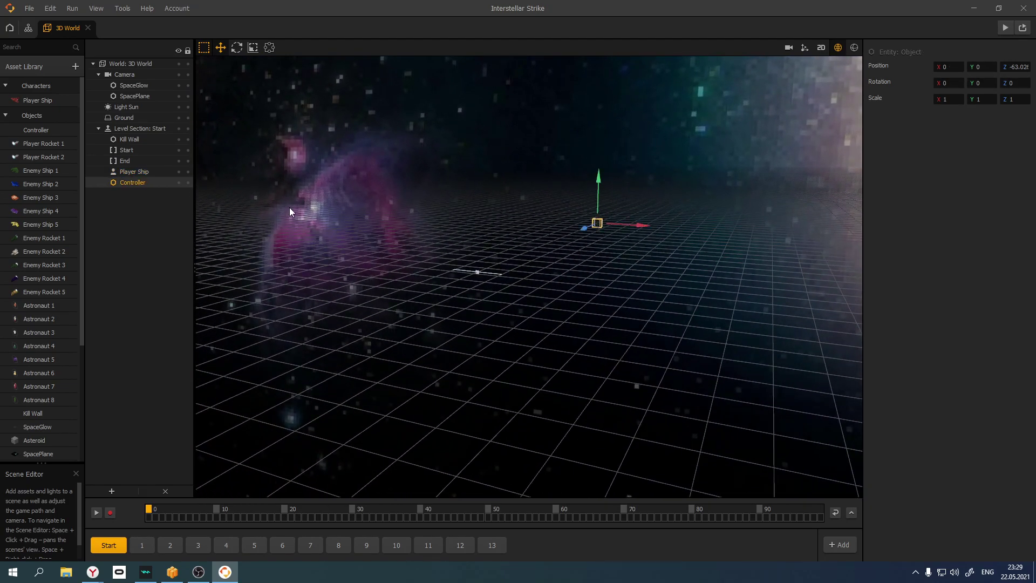
{"action": "right_click_drag", "start_coordinate": [201, 200], "coordinate": [190, 199]}
{"action": "right_click_drag", "start_coordinate": [674, 299], "coordinate": [579, 298]}
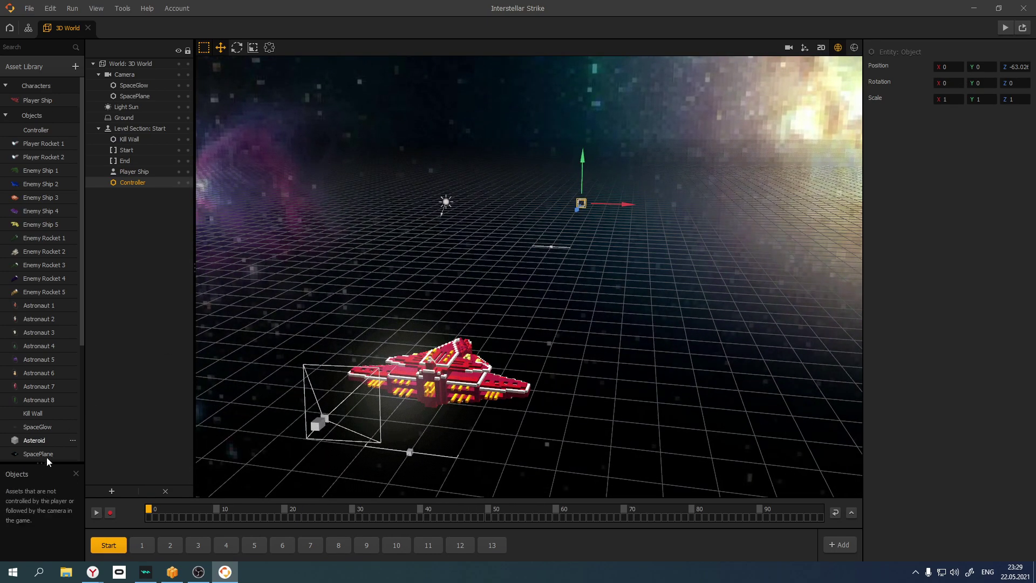
Browse the project's full asset list and inspect the settings of the Player Rocket 1 object
{"action": "scroll", "coordinate": [54, 362], "scroll_direction": "down", "scroll_amount": 3}
{"action": "scroll", "coordinate": [54, 365], "scroll_direction": "down", "scroll_amount": 1}
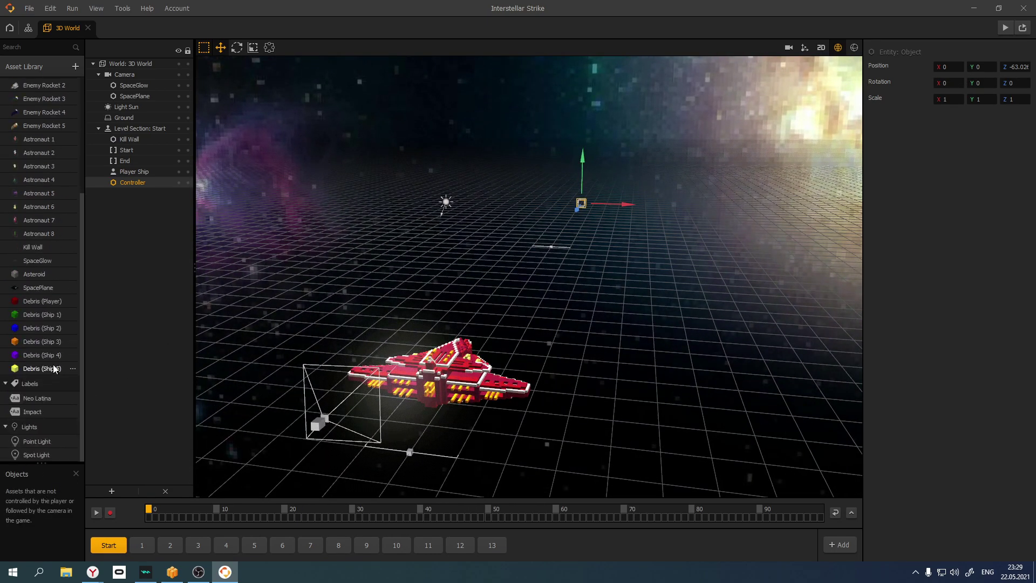
{"action": "scroll", "coordinate": [41, 360], "scroll_direction": "up", "scroll_amount": 3}
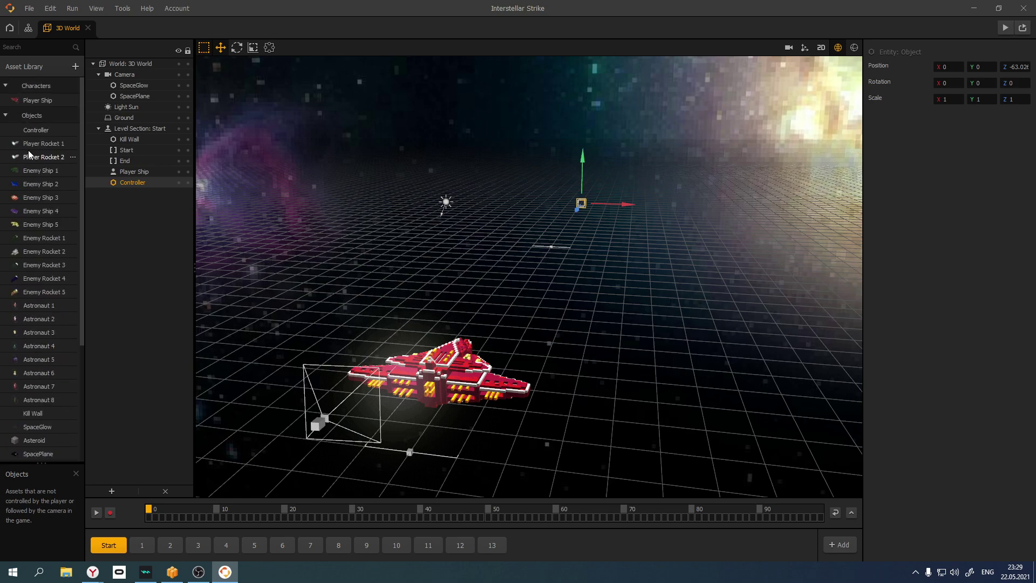
{"action": "left_click", "coordinate": [30, 147]}
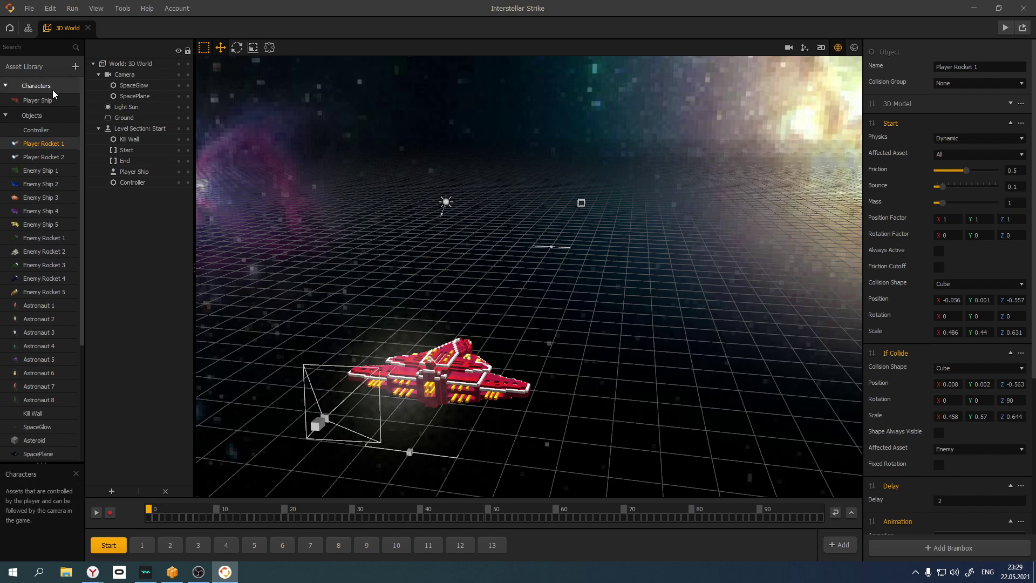
View the built-in 3D shapes, close the shape library and look through the project's assets down to the lights
{"action": "left_click", "coordinate": [75, 66]}
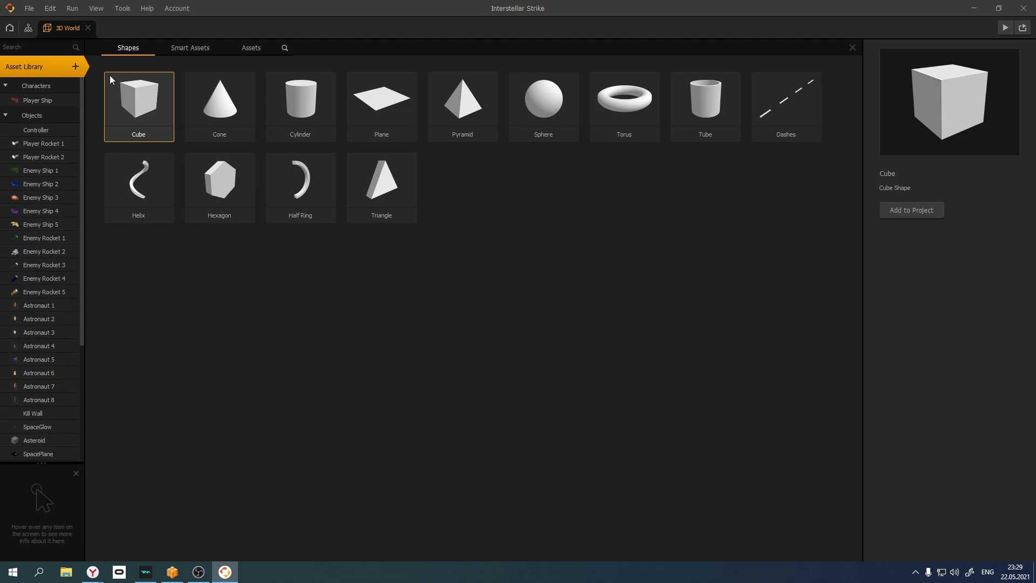
{"action": "left_click", "coordinate": [853, 48]}
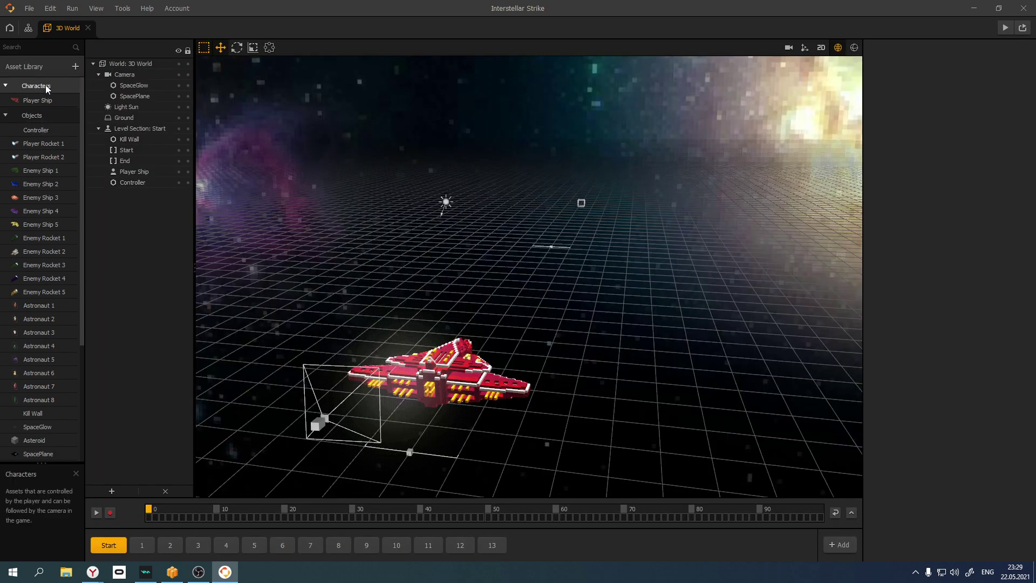
{"action": "scroll", "coordinate": [40, 419], "scroll_direction": "down", "scroll_amount": 4}
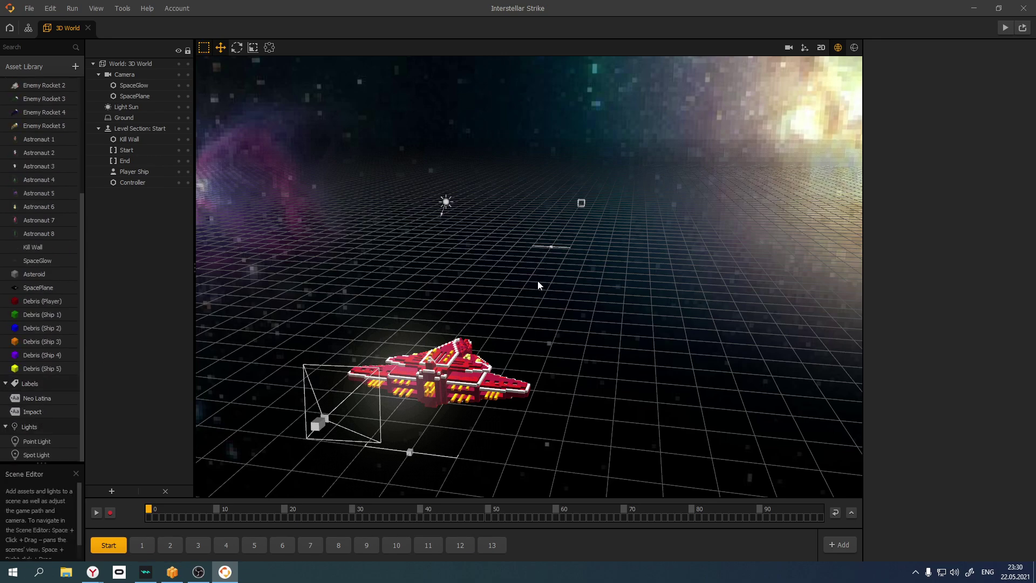
{"action": "scroll", "coordinate": [23, 267], "scroll_direction": "up", "scroll_amount": 1}
{"action": "scroll", "coordinate": [33, 266], "scroll_direction": "up", "scroll_amount": 3}
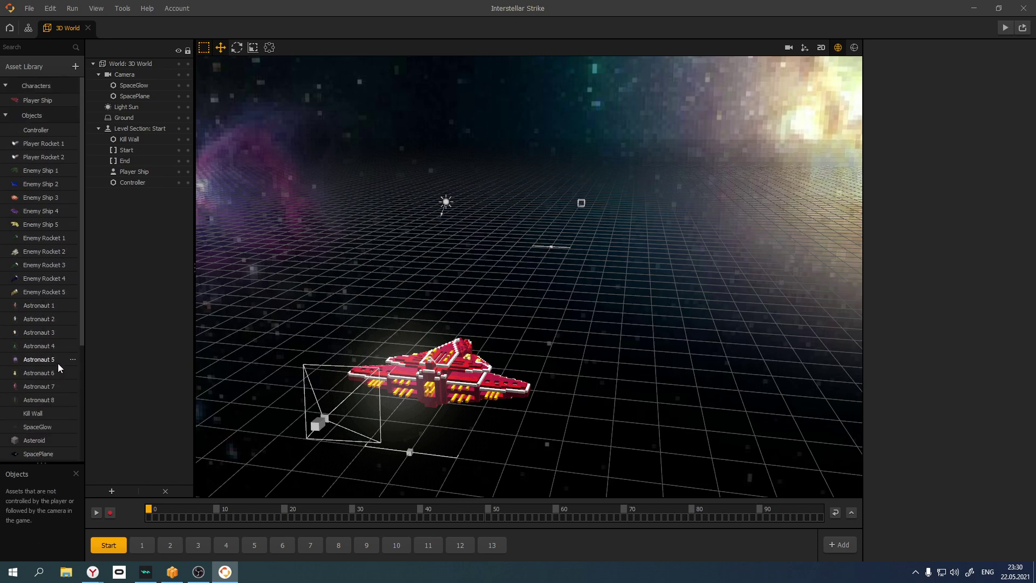
Examine the Player Ship character's physics, position limiter, button, sound and trail settings
{"action": "left_click", "coordinate": [37, 101]}
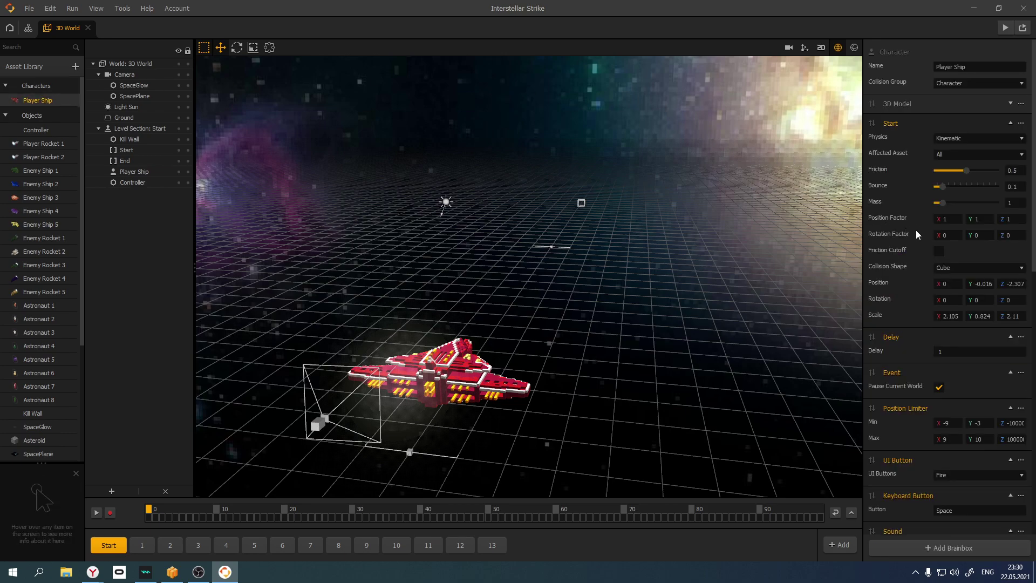
{"action": "scroll", "coordinate": [915, 229], "scroll_direction": "down", "scroll_amount": 3}
{"action": "scroll", "coordinate": [896, 300], "scroll_direction": "down", "scroll_amount": 1}
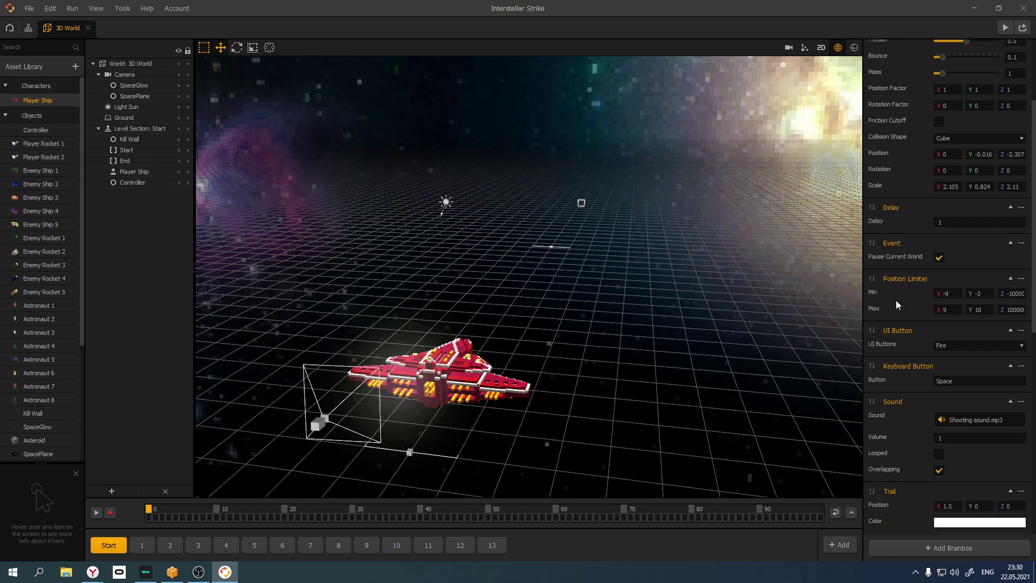
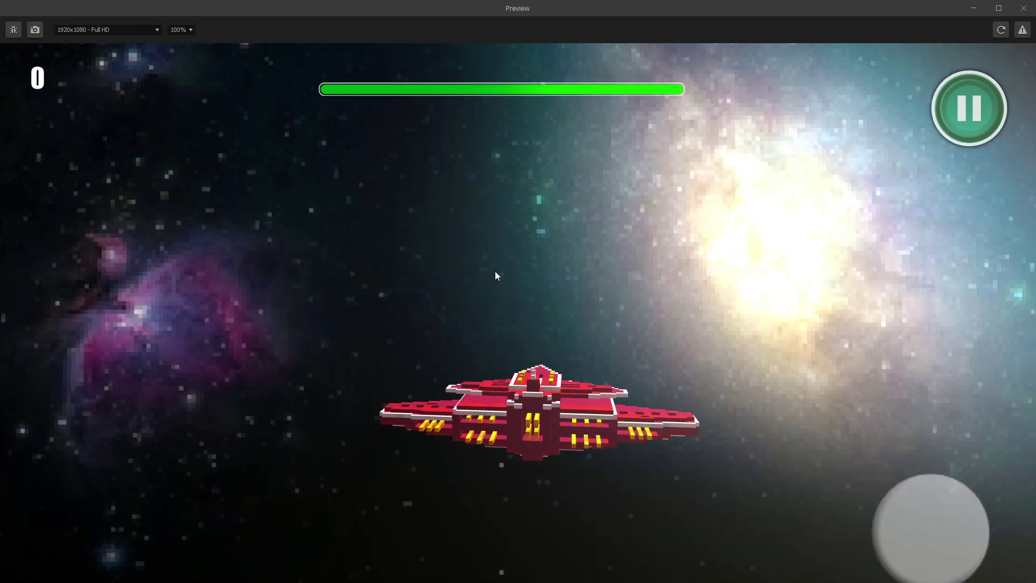
Play-test the space shooter in the preview, restart it after the first game over, and close the preview
{"action": "mouse_move", "coordinate": [495, 275]}
{"action": "left_mouse_down"}
{"action": "mouse_move", "coordinate": [540, 319]}
{"action": "mouse_move", "coordinate": [558, 312]}
{"action": "mouse_move", "coordinate": [415, 293]}
{"action": "mouse_move", "coordinate": [559, 279]}
{"action": "mouse_move", "coordinate": [548, 400]}
{"action": "mouse_move", "coordinate": [589, 380]}
{"action": "mouse_move", "coordinate": [535, 261]}
{"action": "mouse_move", "coordinate": [608, 262]}
{"action": "mouse_move", "coordinate": [535, 247]}
{"action": "mouse_move", "coordinate": [595, 261]}
{"action": "mouse_move", "coordinate": [530, 260]}
{"action": "mouse_move", "coordinate": [615, 211]}
{"action": "mouse_move", "coordinate": [672, 96]}
{"action": "mouse_move", "coordinate": [738, 110]}
{"action": "mouse_move", "coordinate": [674, 194]}
{"action": "mouse_move", "coordinate": [644, 261]}
{"action": "mouse_move", "coordinate": [824, 51]}
{"action": "mouse_move", "coordinate": [494, 326]}
{"action": "mouse_move", "coordinate": [585, 257]}
{"action": "mouse_move", "coordinate": [519, 187]}
{"action": "mouse_move", "coordinate": [441, 171]}
{"action": "mouse_move", "coordinate": [428, 201]}
{"action": "mouse_move", "coordinate": [717, 238]}
{"action": "mouse_move", "coordinate": [700, 120]}
{"action": "mouse_move", "coordinate": [713, 155]}
{"action": "mouse_move", "coordinate": [433, 175]}
{"action": "mouse_move", "coordinate": [387, 297]}
{"action": "mouse_move", "coordinate": [135, 232]}
{"action": "mouse_move", "coordinate": [546, 344]}
{"action": "mouse_move", "coordinate": [365, 206]}
{"action": "mouse_move", "coordinate": [300, 217]}
{"action": "mouse_move", "coordinate": [445, 207]}
{"action": "mouse_move", "coordinate": [174, 71]}
{"action": "mouse_move", "coordinate": [184, 108]}
{"action": "mouse_move", "coordinate": [131, 175]}
{"action": "mouse_move", "coordinate": [265, 237]}
{"action": "mouse_move", "coordinate": [42, 133]}
{"action": "mouse_move", "coordinate": [386, 255]}
{"action": "left_mouse_up"}
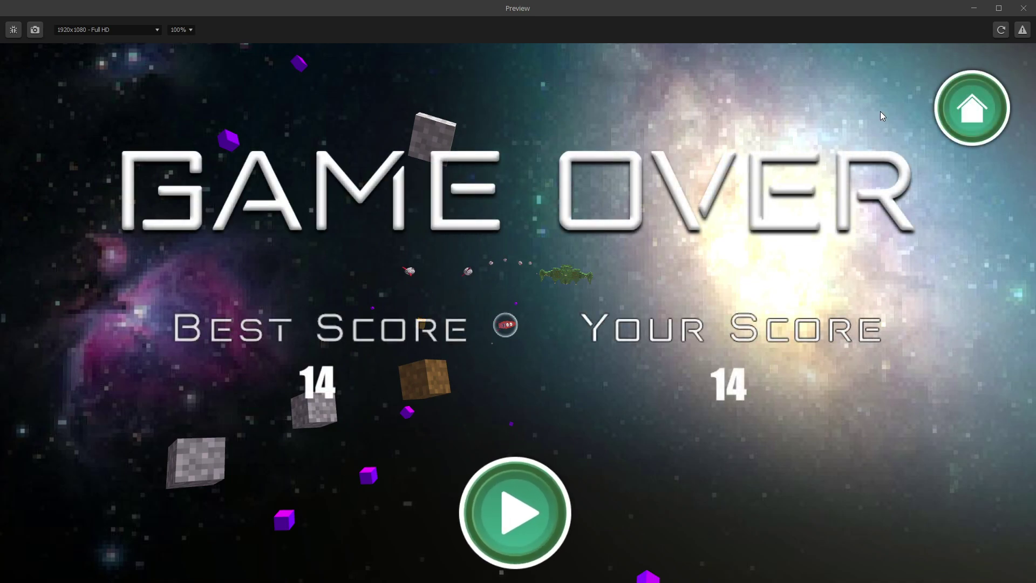
{"action": "left_click", "coordinate": [525, 499]}
{"action": "mouse_move", "coordinate": [530, 473]}
{"action": "left_mouse_down"}
{"action": "mouse_move", "coordinate": [527, 309]}
{"action": "mouse_move", "coordinate": [413, 303]}
{"action": "mouse_move", "coordinate": [594, 260]}
{"action": "mouse_move", "coordinate": [410, 279]}
{"action": "mouse_move", "coordinate": [722, 336]}
{"action": "mouse_move", "coordinate": [596, 298]}
{"action": "mouse_move", "coordinate": [376, 306]}
{"action": "mouse_move", "coordinate": [701, 401]}
{"action": "mouse_move", "coordinate": [692, 425]}
{"action": "mouse_move", "coordinate": [585, 441]}
{"action": "mouse_move", "coordinate": [663, 410]}
{"action": "mouse_move", "coordinate": [648, 459]}
{"action": "mouse_move", "coordinate": [540, 486]}
{"action": "mouse_move", "coordinate": [682, 468]}
{"action": "mouse_move", "coordinate": [684, 503]}
{"action": "mouse_move", "coordinate": [585, 419]}
{"action": "mouse_move", "coordinate": [646, 286]}
{"action": "mouse_move", "coordinate": [438, 404]}
{"action": "mouse_move", "coordinate": [378, 464]}
{"action": "mouse_move", "coordinate": [435, 507]}
{"action": "mouse_move", "coordinate": [385, 509]}
{"action": "mouse_move", "coordinate": [493, 519]}
{"action": "mouse_move", "coordinate": [953, 374]}
{"action": "mouse_move", "coordinate": [934, 403]}
{"action": "mouse_move", "coordinate": [668, 313]}
{"action": "mouse_move", "coordinate": [853, 305]}
{"action": "mouse_move", "coordinate": [679, 252]}
{"action": "mouse_move", "coordinate": [477, 252]}
{"action": "mouse_move", "coordinate": [580, 317]}
{"action": "left_mouse_up"}
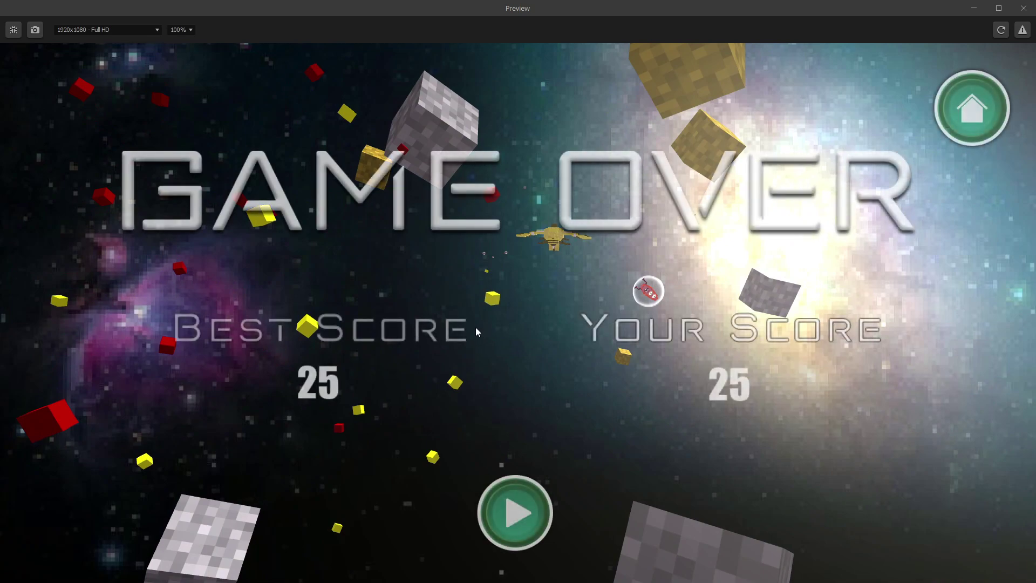
{"action": "left_click", "coordinate": [1017, 11]}
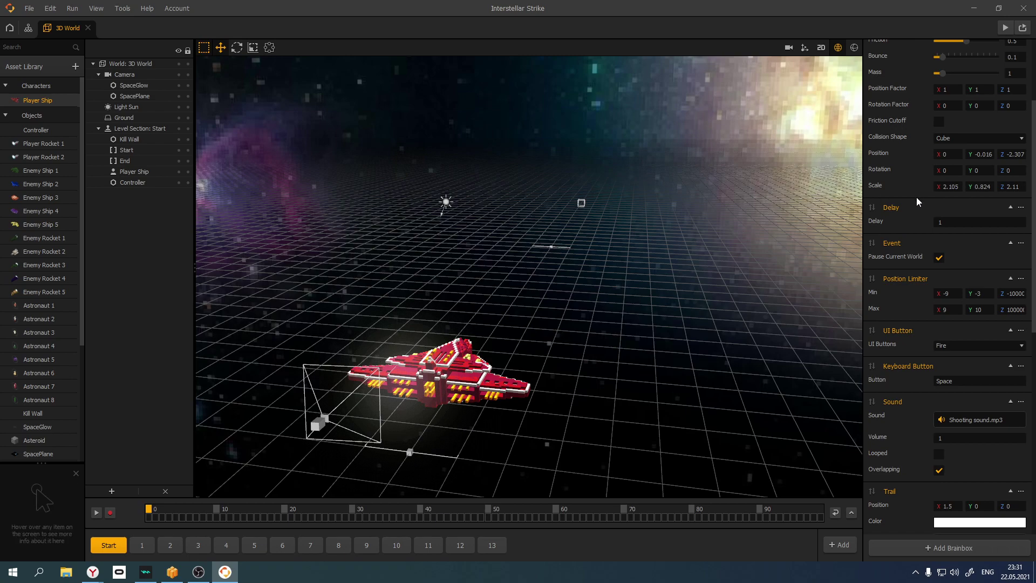
Examine the rest of the Player Ship's settings, including both trails, the delay and the explosion sound
{"action": "scroll", "coordinate": [908, 316], "scroll_direction": "down", "scroll_amount": 3}
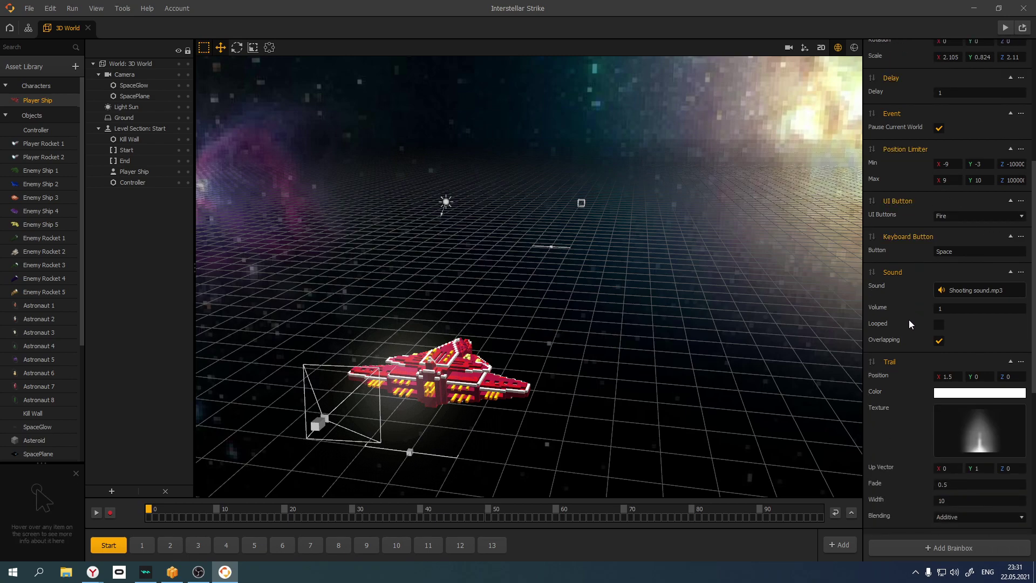
{"action": "scroll", "coordinate": [908, 316], "scroll_direction": "down", "scroll_amount": 4}
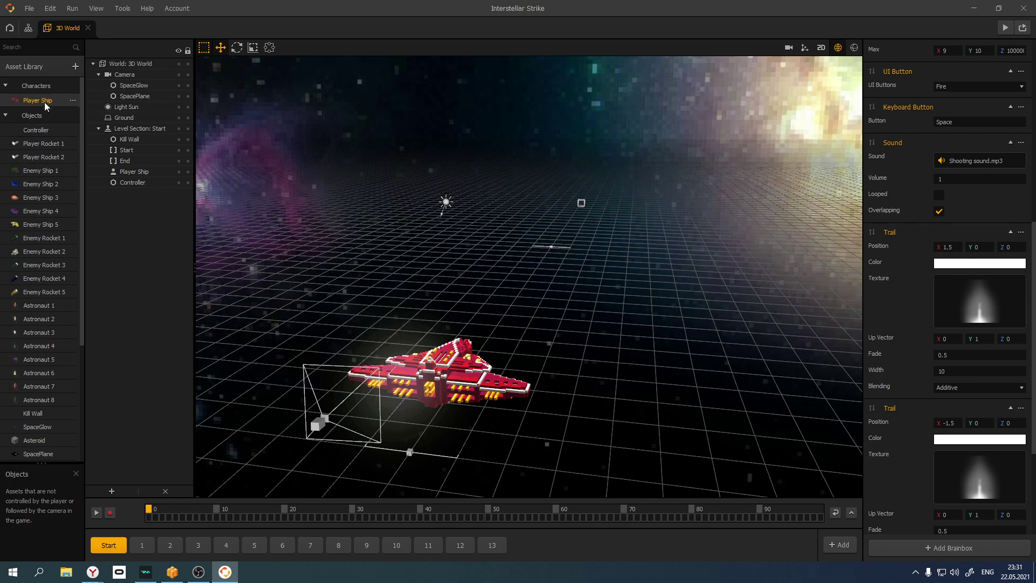
{"action": "scroll", "coordinate": [889, 328], "scroll_direction": "down", "scroll_amount": 3}
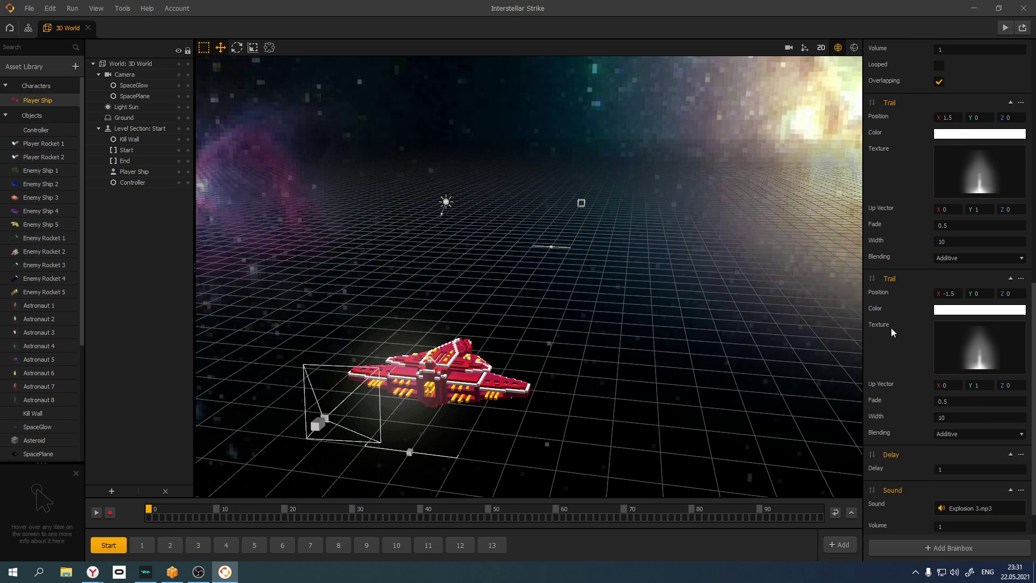
{"action": "scroll", "coordinate": [893, 335], "scroll_direction": "down", "scroll_amount": 1}
{"action": "scroll", "coordinate": [894, 348], "scroll_direction": "up", "scroll_amount": 3}
{"action": "scroll", "coordinate": [895, 350], "scroll_direction": "down", "scroll_amount": 3}
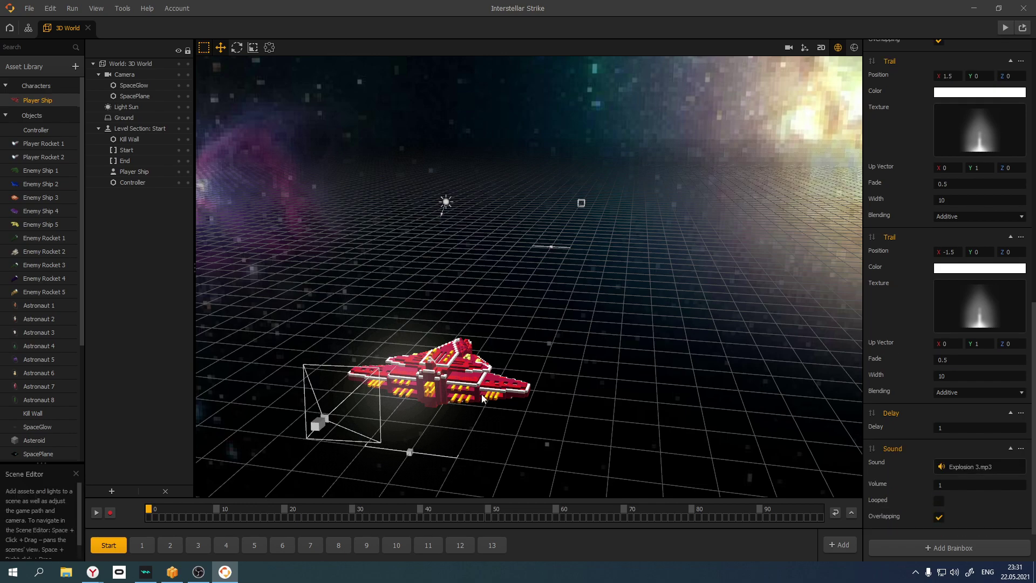
{"action": "scroll", "coordinate": [898, 387], "scroll_direction": "up", "scroll_amount": 10}
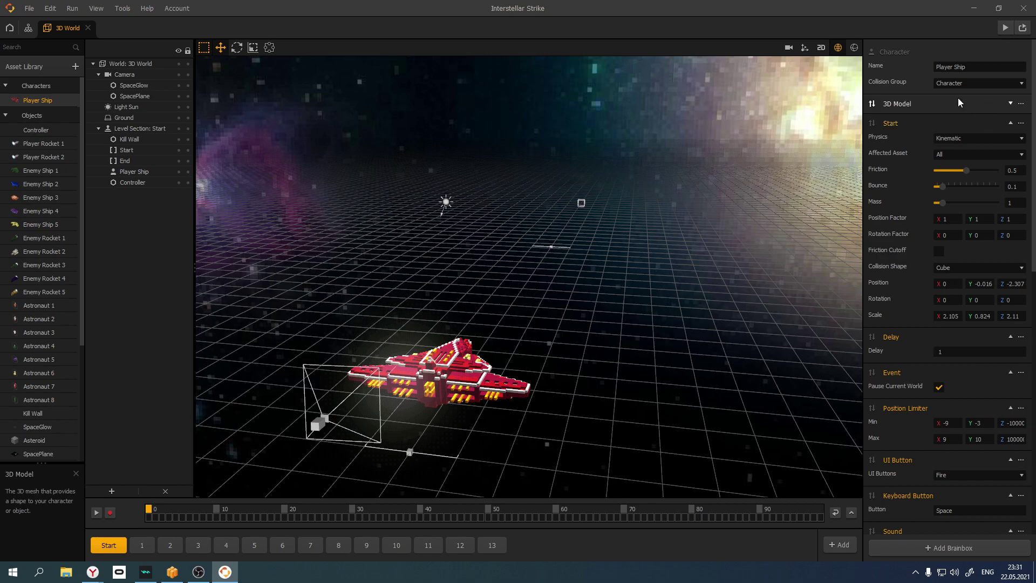
Inspect the Controller object's settings and Player Rocket 1's physics, collision, delay and animation settings
{"action": "left_click", "coordinate": [41, 129]}
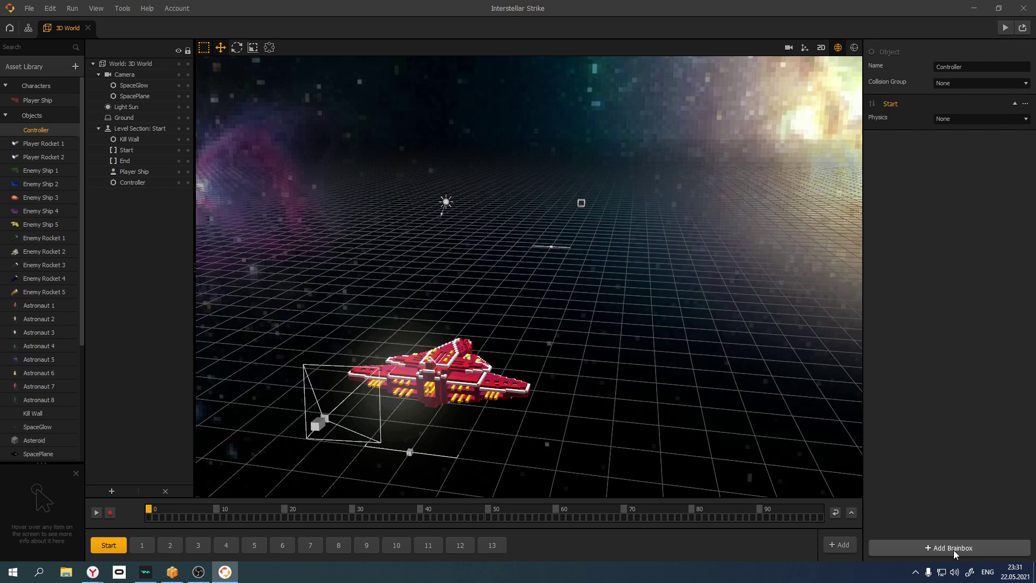
{"action": "left_click", "coordinate": [42, 144]}
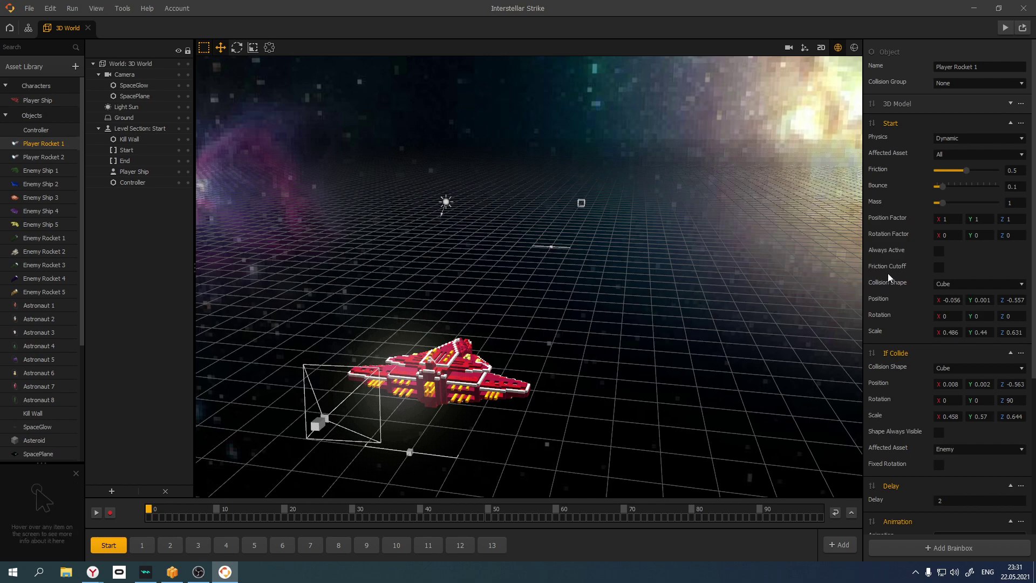
{"action": "scroll", "coordinate": [898, 351], "scroll_direction": "down", "scroll_amount": 3}
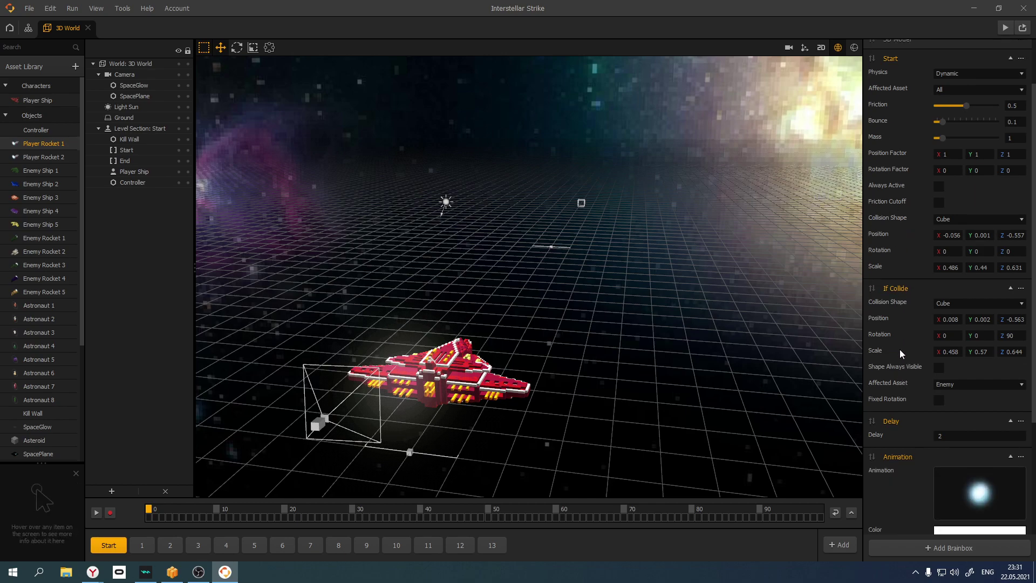
{"action": "scroll", "coordinate": [900, 342], "scroll_direction": "down", "scroll_amount": 4}
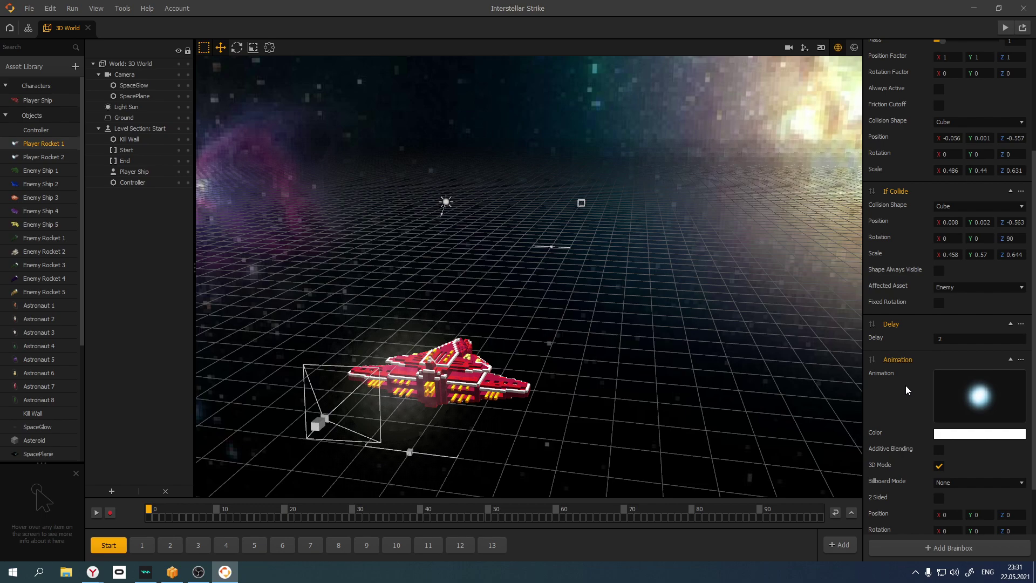
{"action": "scroll", "coordinate": [912, 438], "scroll_direction": "down", "scroll_amount": 3}
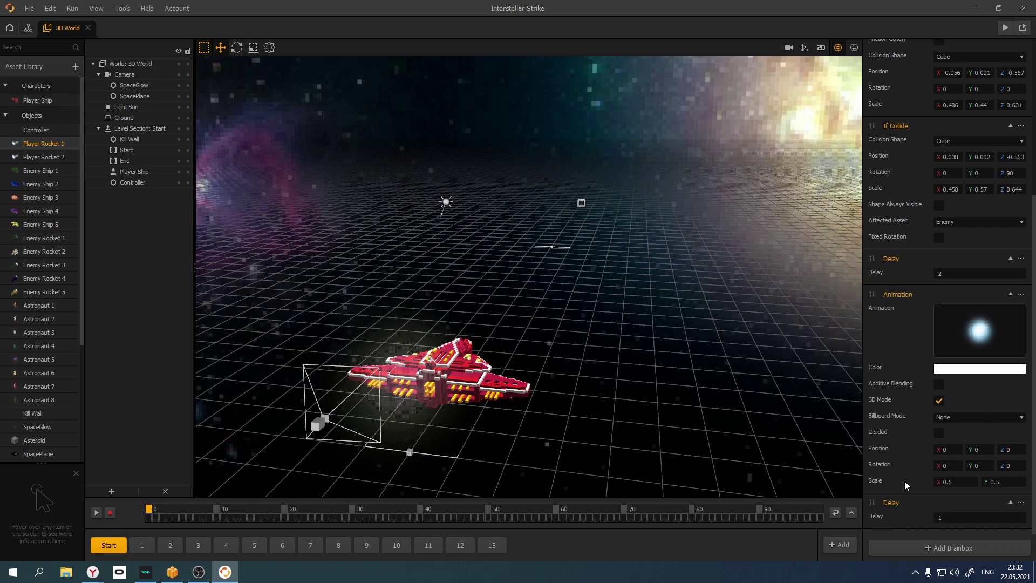
{"action": "scroll", "coordinate": [896, 302], "scroll_direction": "up", "scroll_amount": 10}
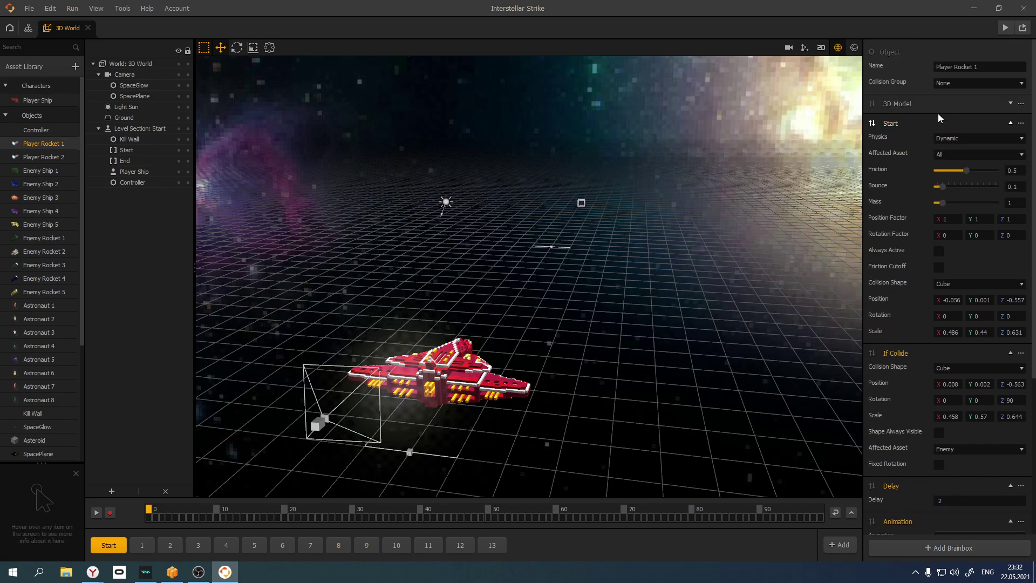
Return to the Player Ship's settings and check the options of its Keyboard Button component
{"action": "left_click", "coordinate": [34, 101]}
{"action": "scroll", "coordinate": [912, 353], "scroll_direction": "down", "scroll_amount": 3}
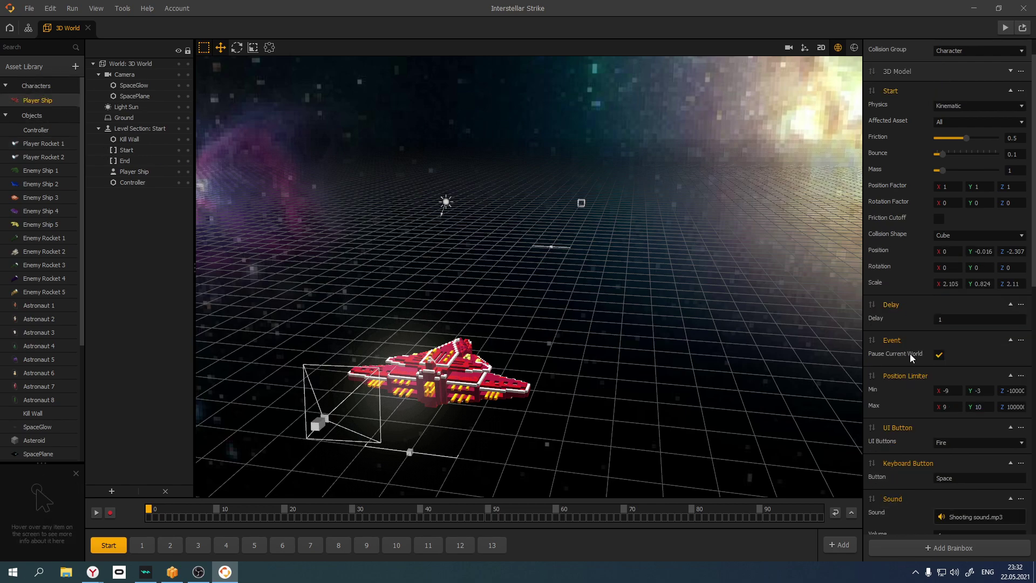
{"action": "scroll", "coordinate": [912, 357], "scroll_direction": "down", "scroll_amount": 4}
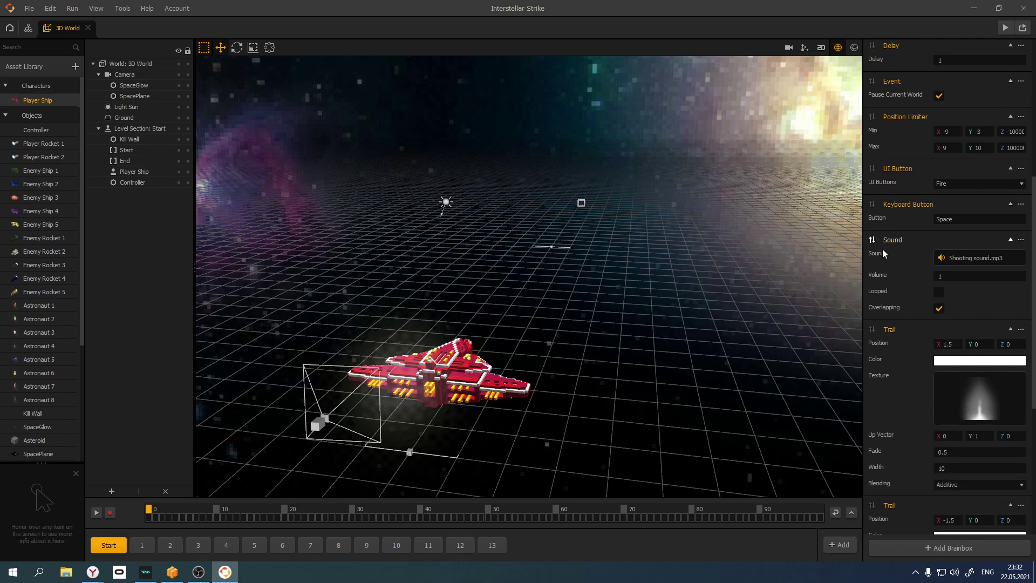
{"action": "left_click", "coordinate": [1020, 205]}
{"action": "left_click", "coordinate": [908, 218]}
Try adding the Keyboard Controls component to the Player Ship, and remove it again
{"action": "left_click", "coordinate": [929, 556]}
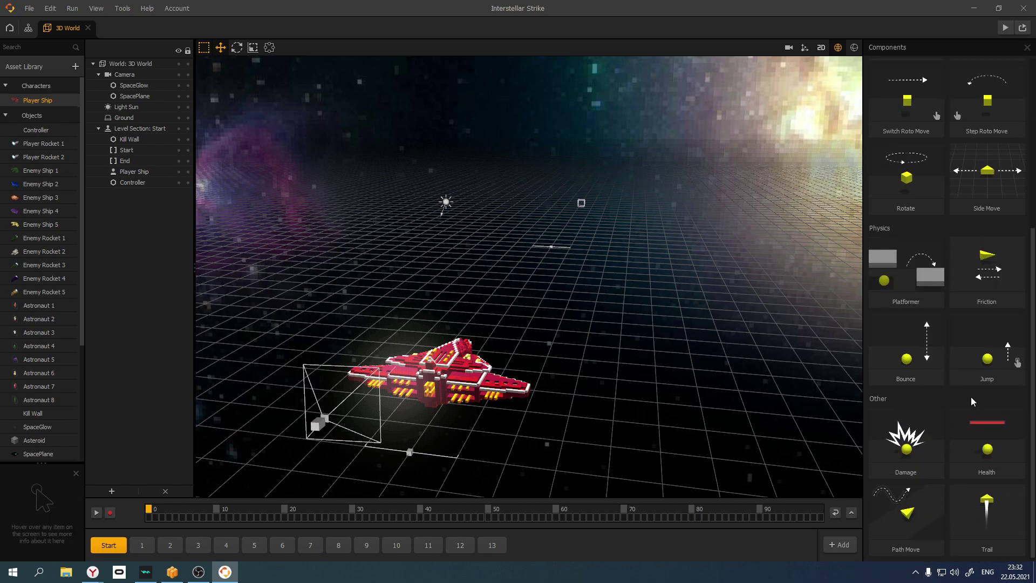
{"action": "scroll", "coordinate": [915, 343], "scroll_direction": "up", "scroll_amount": 5}
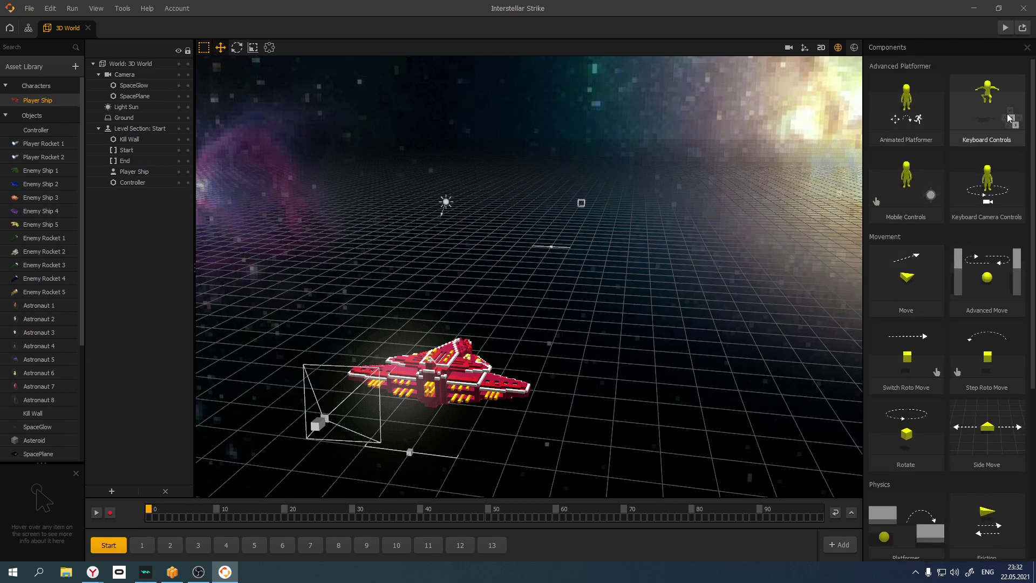
{"action": "left_click", "coordinate": [983, 107]}
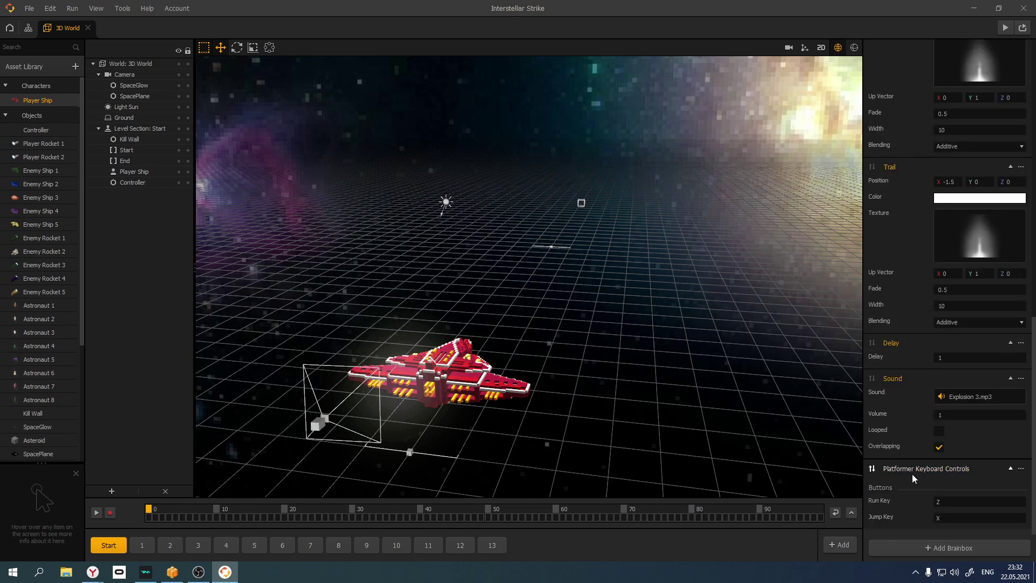
{"action": "left_click", "coordinate": [1021, 469]}
{"action": "left_click", "coordinate": [1016, 489]}
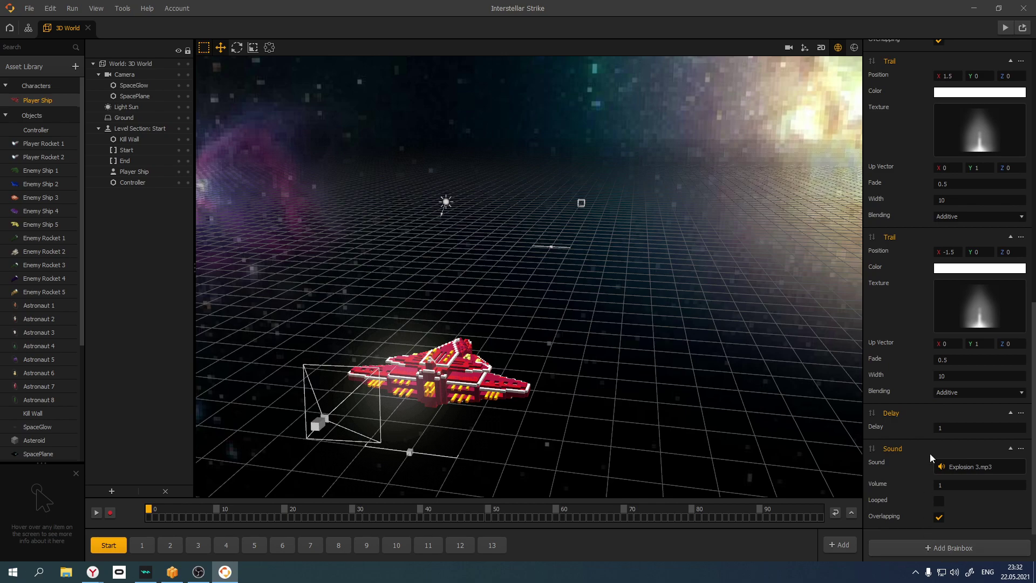
Look through the available platformer, movement, physics and other components, and close the component list
{"action": "left_click", "coordinate": [942, 548]}
{"action": "scroll", "coordinate": [938, 489], "scroll_direction": "down", "scroll_amount": 5}
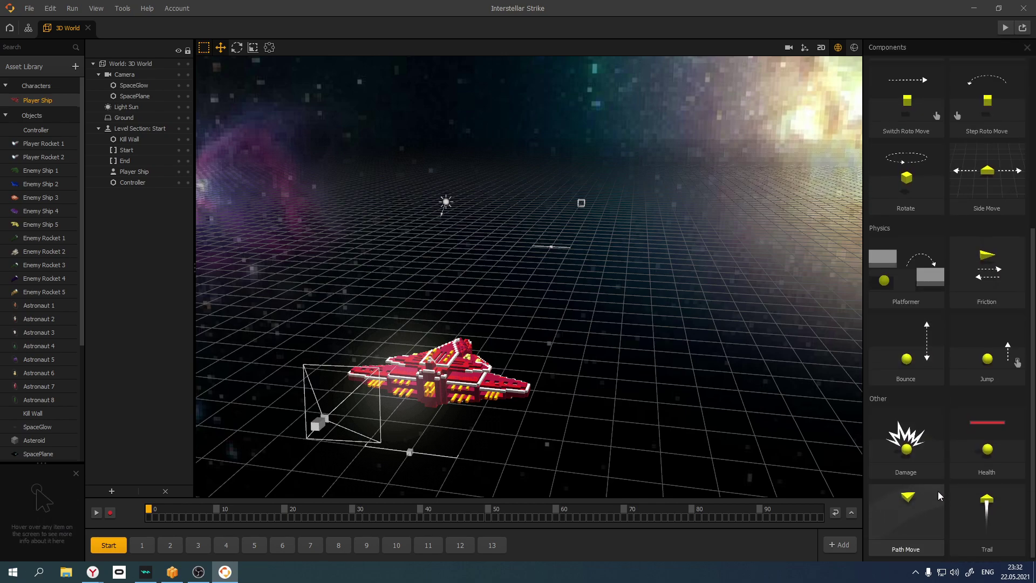
{"action": "scroll", "coordinate": [938, 491], "scroll_direction": "up", "scroll_amount": 5}
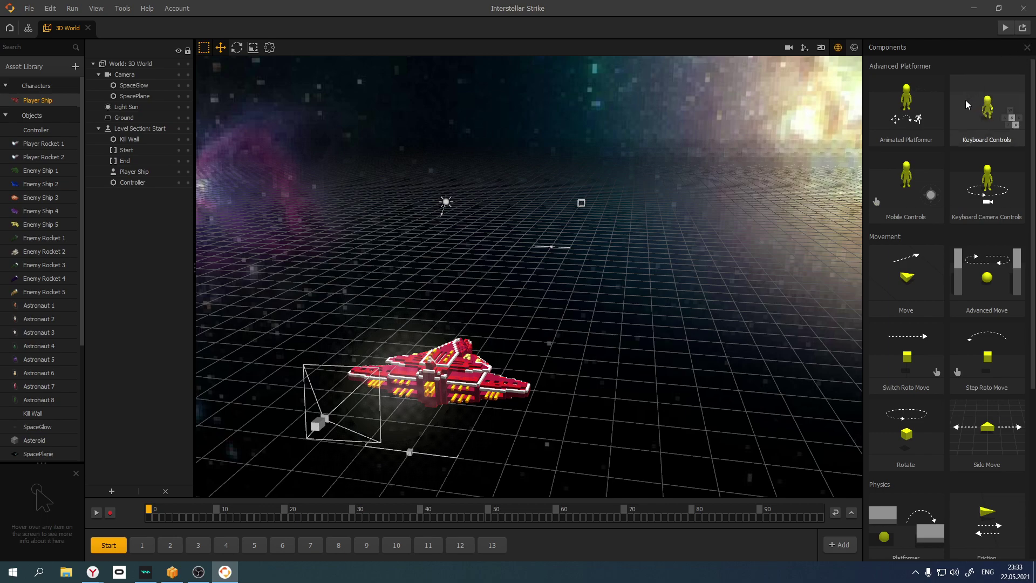
{"action": "scroll", "coordinate": [944, 448], "scroll_direction": "down", "scroll_amount": 5}
{"action": "scroll", "coordinate": [948, 443], "scroll_direction": "up", "scroll_amount": 5}
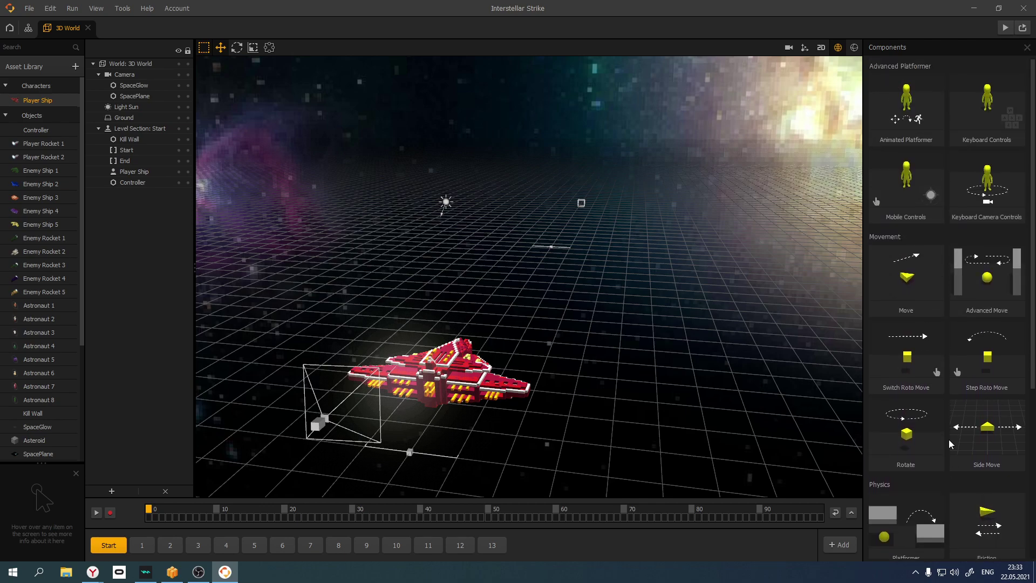
{"action": "left_click", "coordinate": [1027, 47]}
Collapse all of the Player Ship's component sections, from Start through the final Sound, to their headings
{"action": "scroll", "coordinate": [895, 347], "scroll_direction": "up", "scroll_amount": 5}
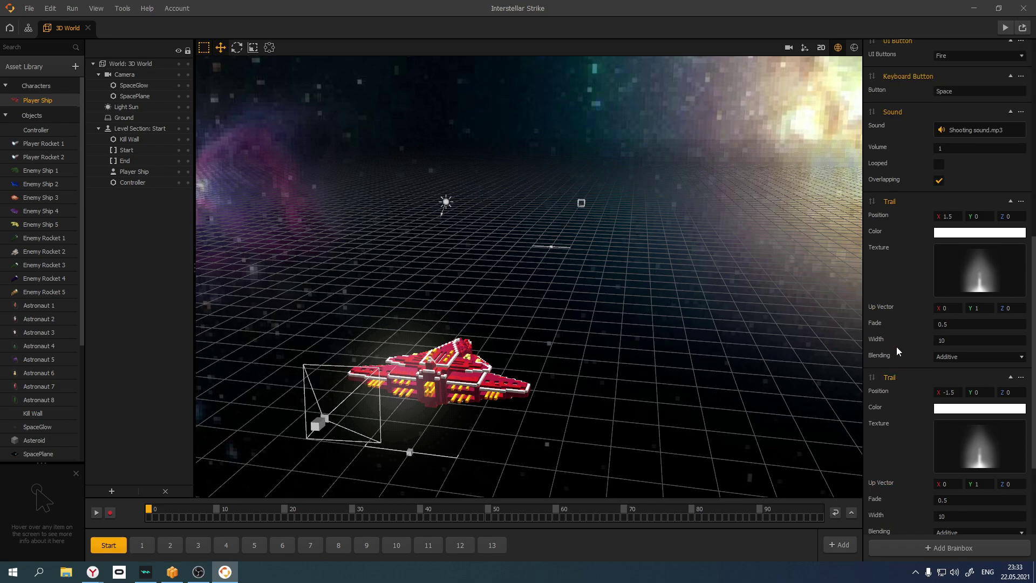
{"action": "left_click", "coordinate": [1010, 234]}
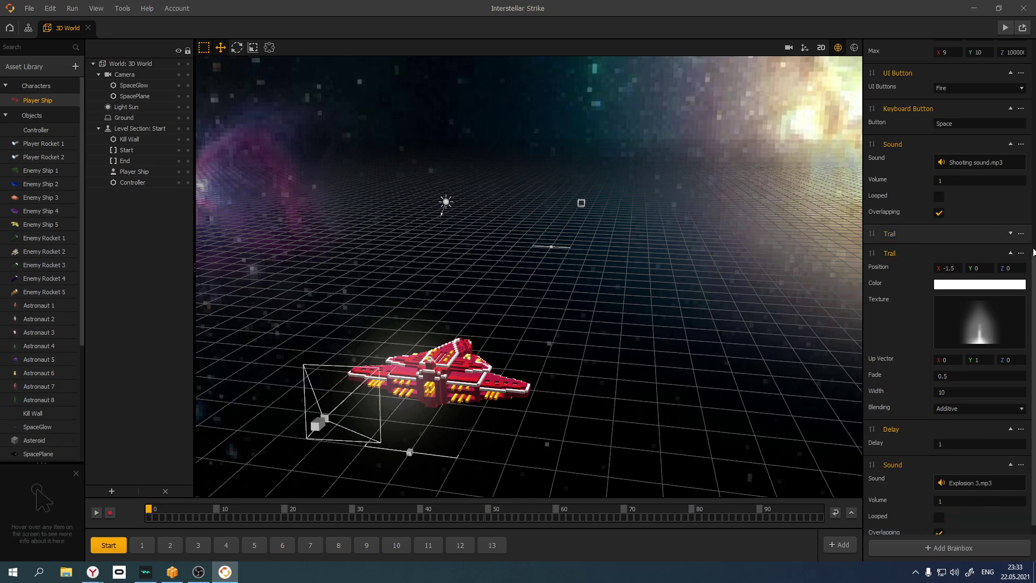
{"action": "left_click", "coordinate": [1011, 253]}
{"action": "scroll", "coordinate": [902, 316], "scroll_direction": "up", "scroll_amount": 5}
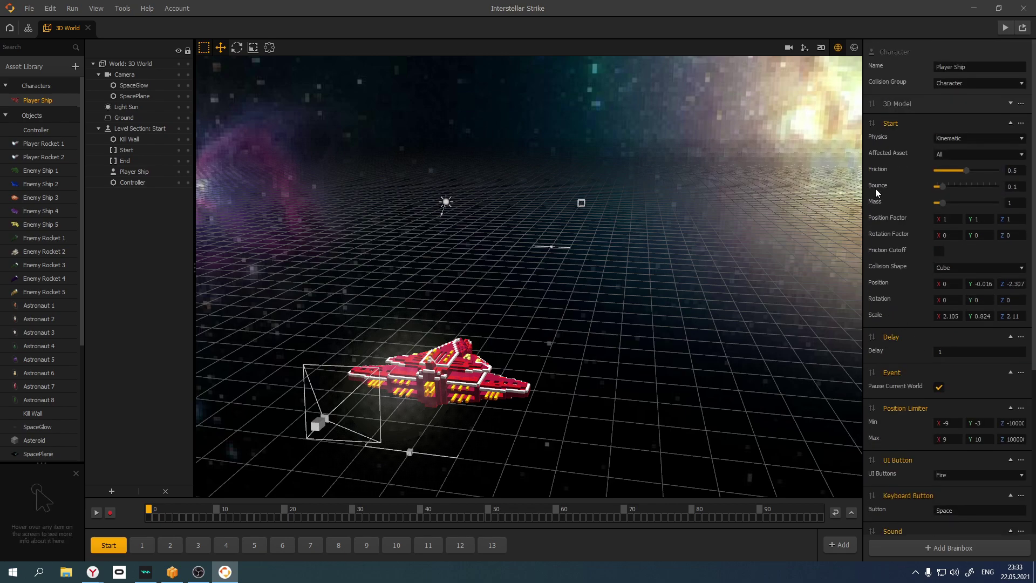
{"action": "left_click", "coordinate": [1010, 124]}
{"action": "left_click", "coordinate": [1011, 142]}
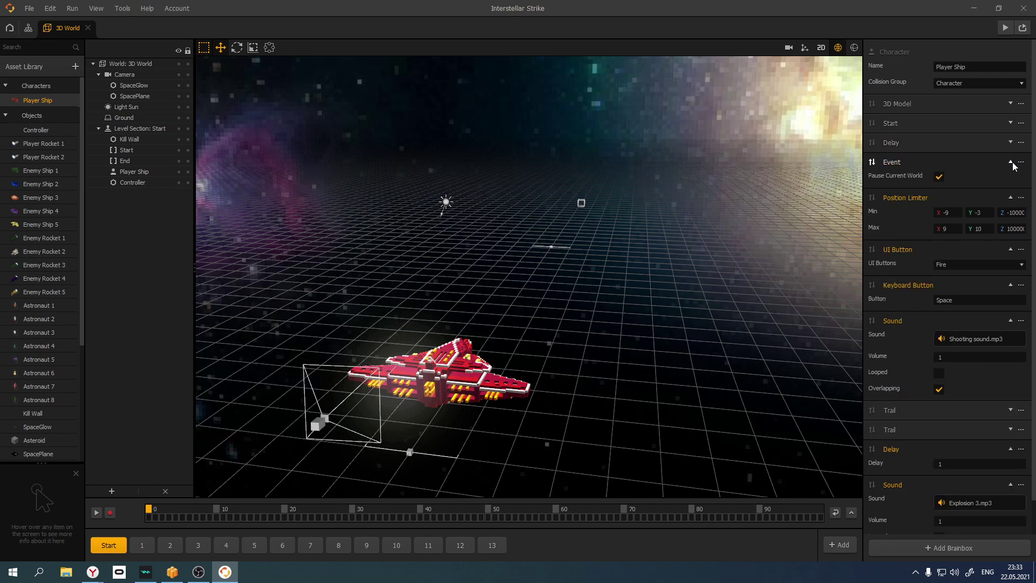
{"action": "left_click", "coordinate": [1011, 162]}
{"action": "left_click", "coordinate": [1012, 183]}
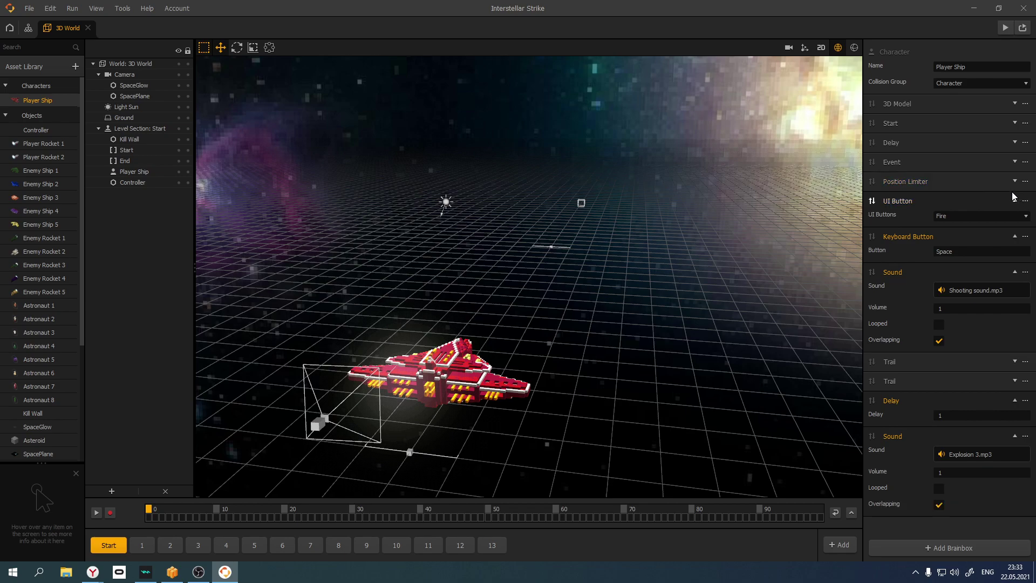
{"action": "left_click", "coordinate": [1012, 201]}
{"action": "left_click", "coordinate": [1012, 220]}
{"action": "left_click", "coordinate": [1014, 242]}
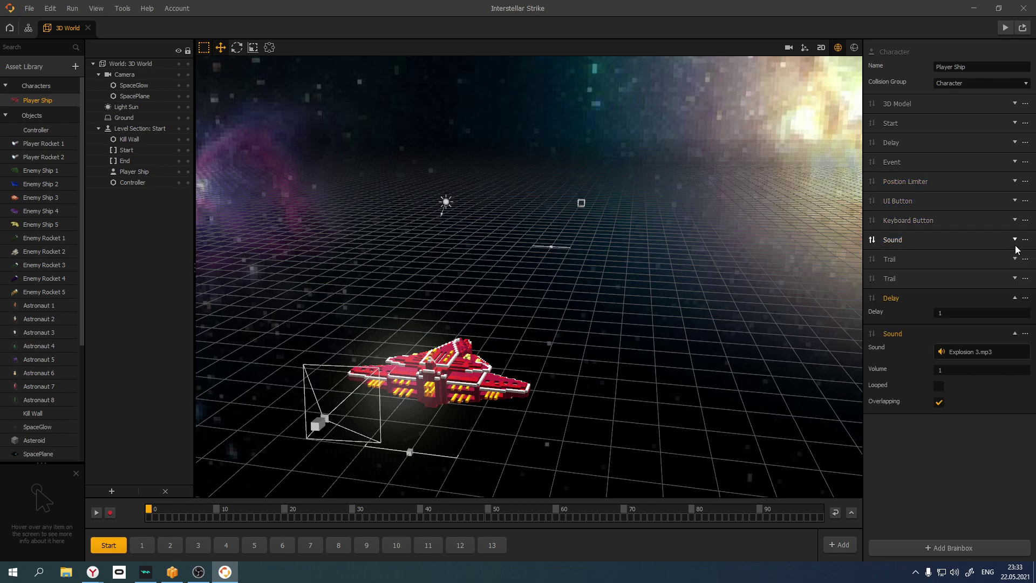
{"action": "left_click", "coordinate": [1014, 298]}
{"action": "left_click", "coordinate": [1014, 318]}
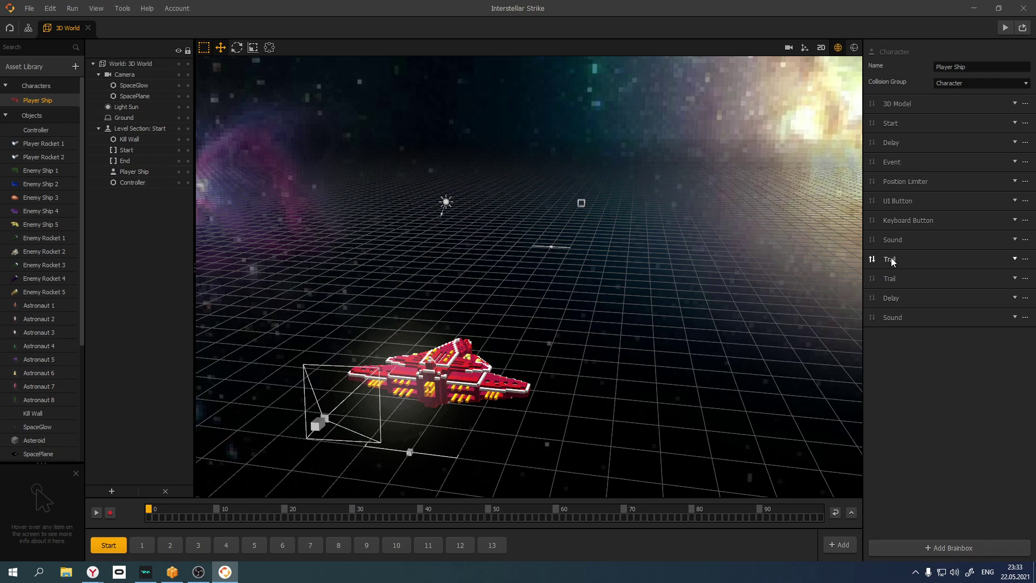
Expand the Player Ship's Keyboard Button component to view its assigned button and options
{"action": "left_click", "coordinate": [895, 219]}
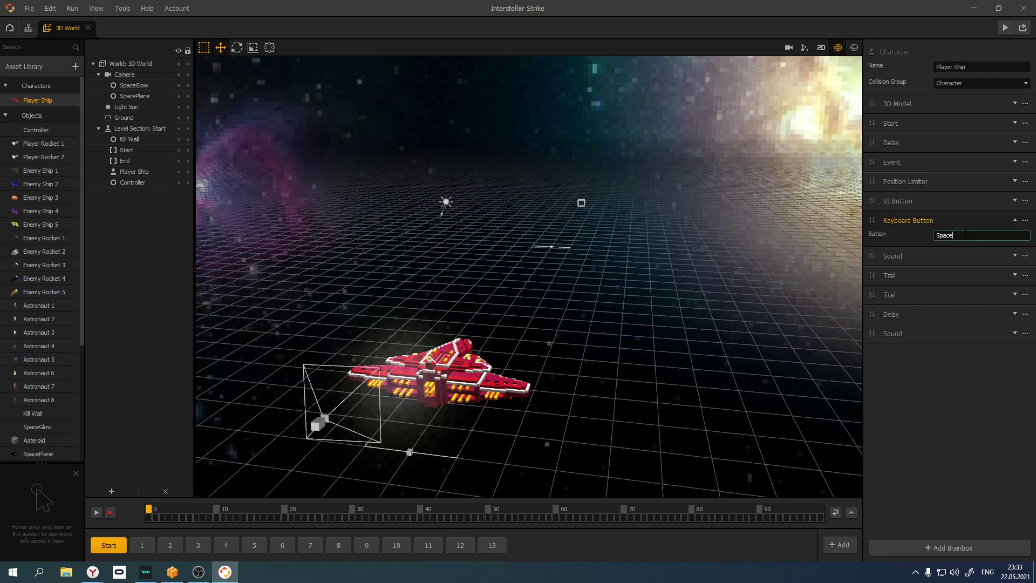
{"action": "left_click", "coordinate": [1025, 221]}
{"action": "left_click", "coordinate": [954, 417]}
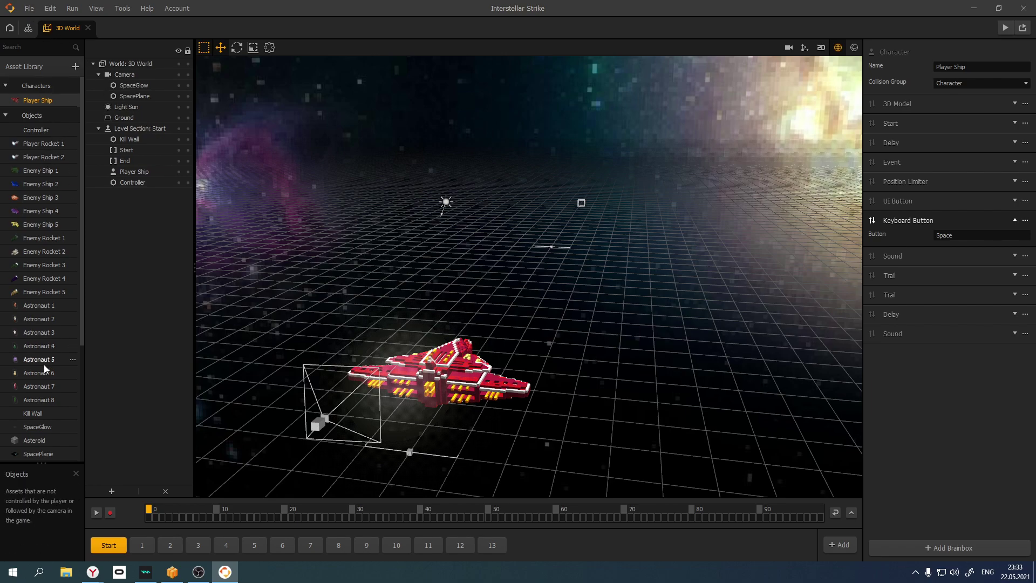
Find Astronaut 3 among the project's objects and view its physics, collision and sound settings
{"action": "scroll", "coordinate": [43, 361], "scroll_direction": "down", "scroll_amount": 3}
{"action": "scroll", "coordinate": [43, 345], "scroll_direction": "up", "scroll_amount": 3}
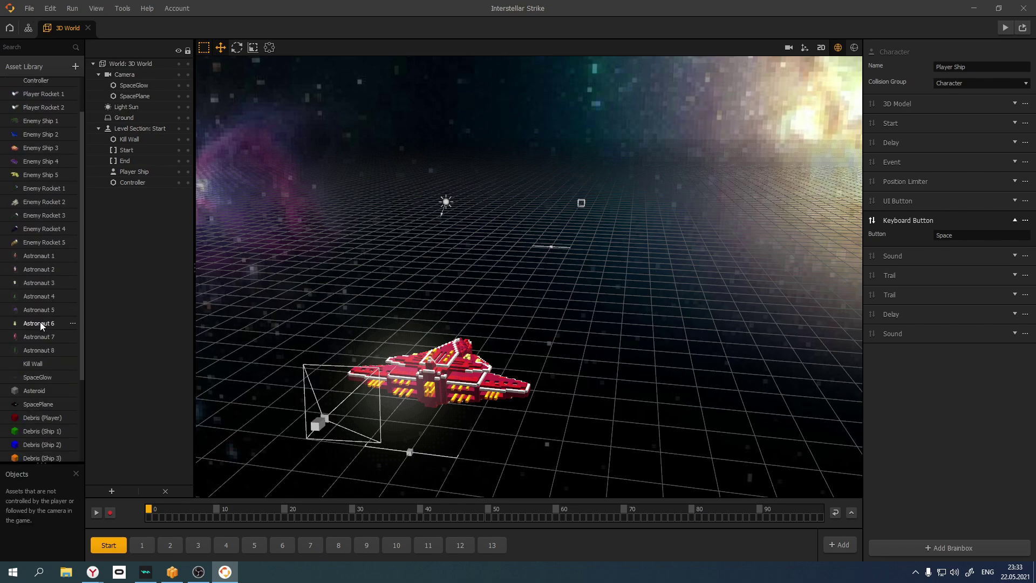
{"action": "left_click", "coordinate": [36, 281]}
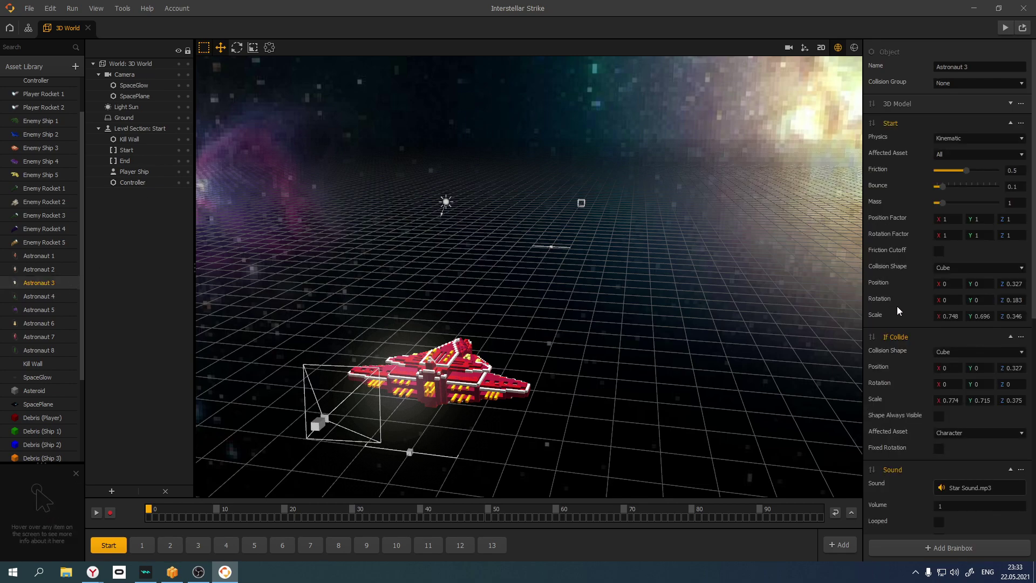
View Astronaut 3's remaining delay, collision and animation settings, inspect its halo image in the Animation Editor, and close the editor
{"action": "scroll", "coordinate": [907, 382], "scroll_direction": "down", "scroll_amount": 5}
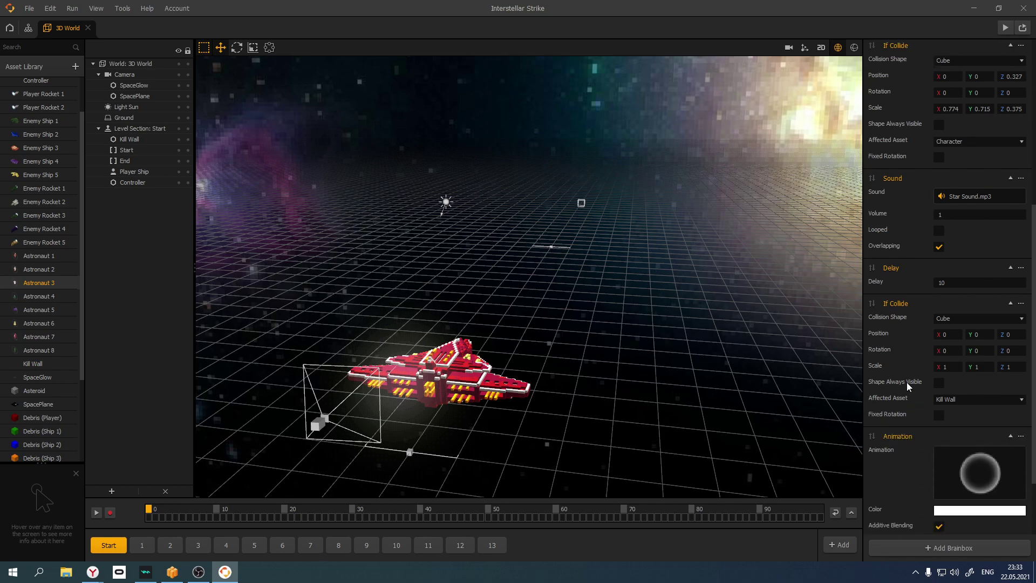
{"action": "scroll", "coordinate": [923, 367], "scroll_direction": "down", "scroll_amount": 2}
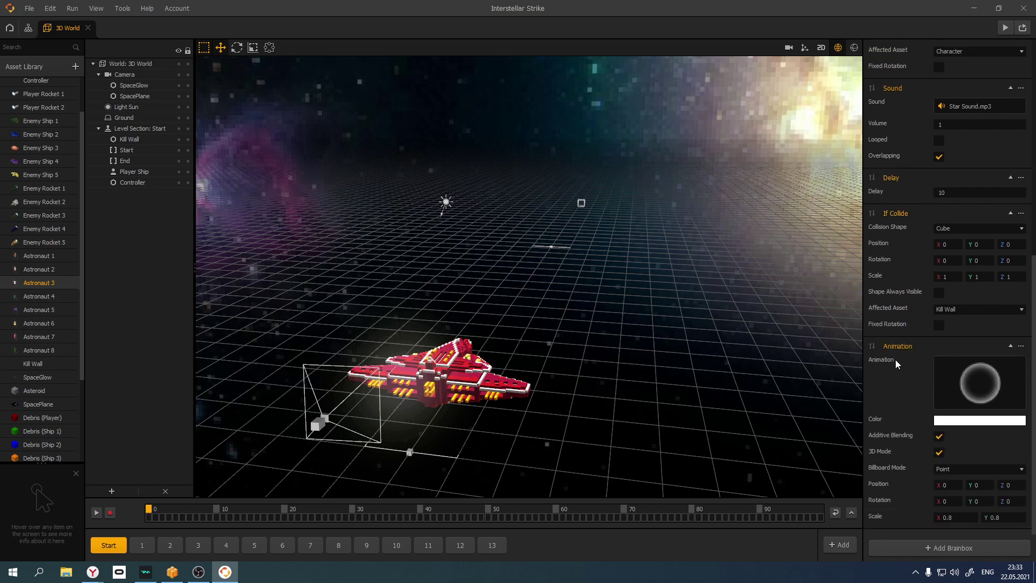
{"action": "mouse_move", "coordinate": [972, 389]}
{"action": "left_click", "coordinate": [1003, 364]}
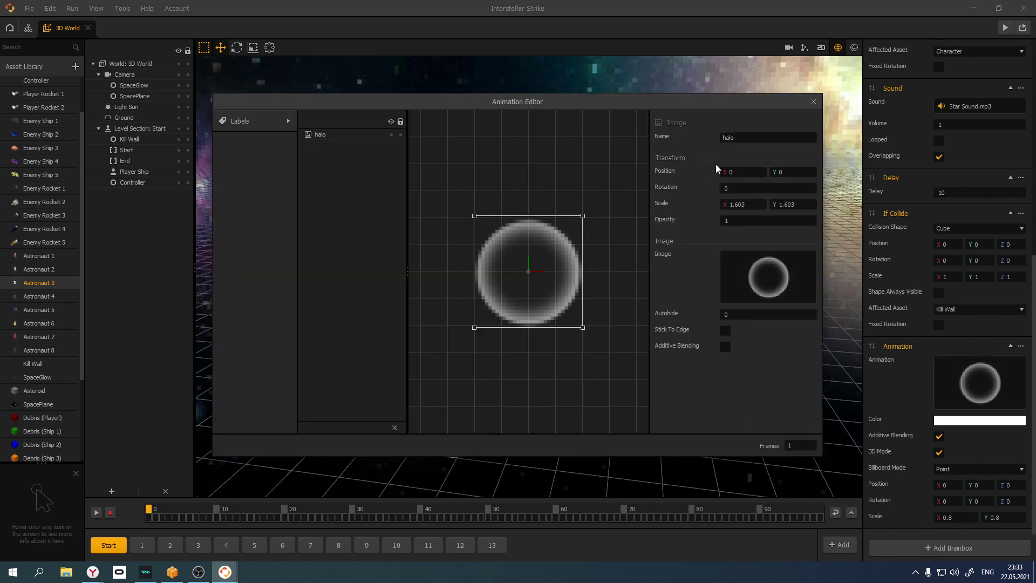
{"action": "left_click", "coordinate": [319, 134]}
{"action": "left_click", "coordinate": [813, 101]}
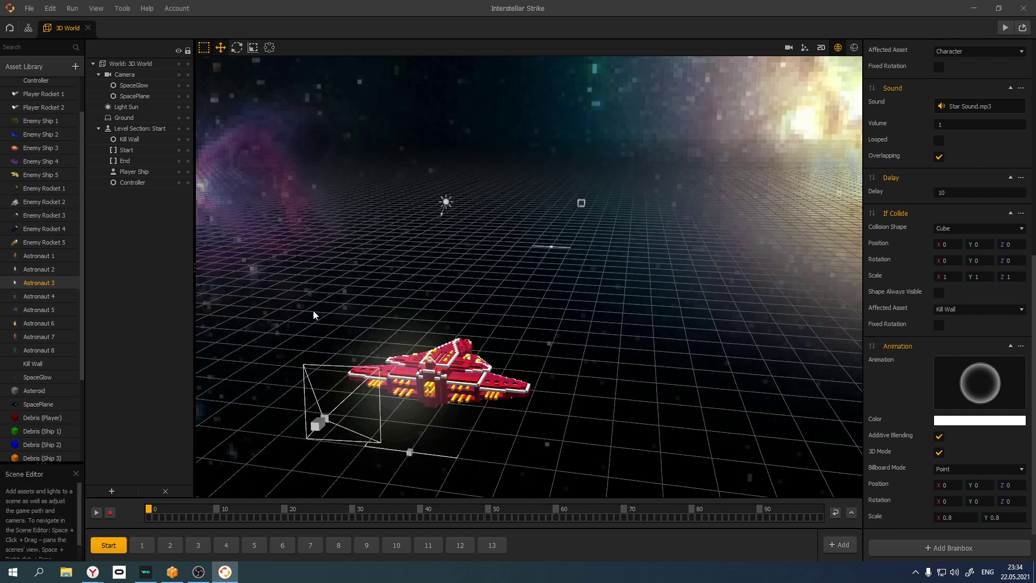
View the settings of the Astronaut 4, Kill Wall, SpaceGlow, Asteroid and Debris (Ship 5) objects in the asset library
{"action": "left_click", "coordinate": [40, 299]}
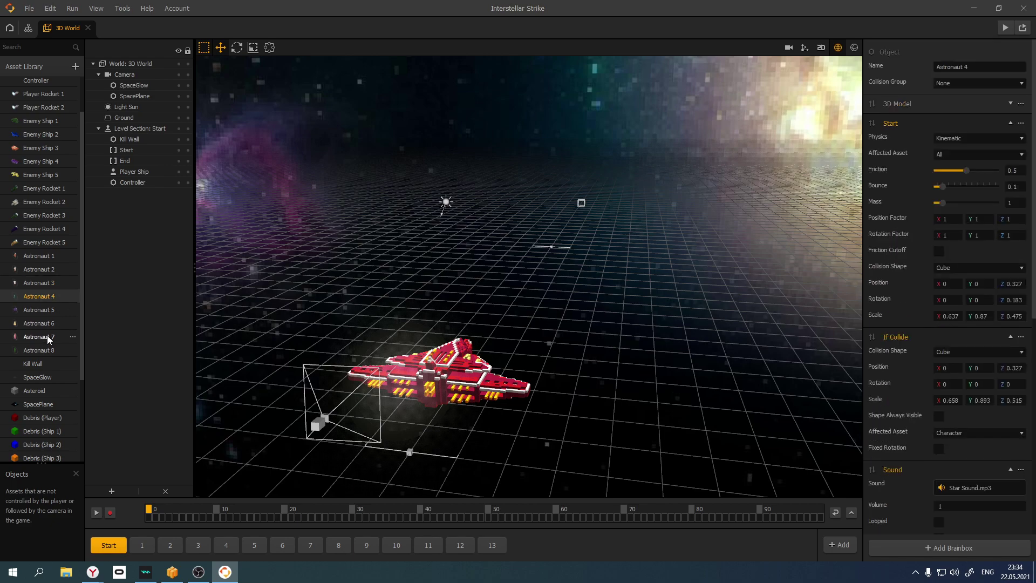
{"action": "left_click", "coordinate": [35, 365]}
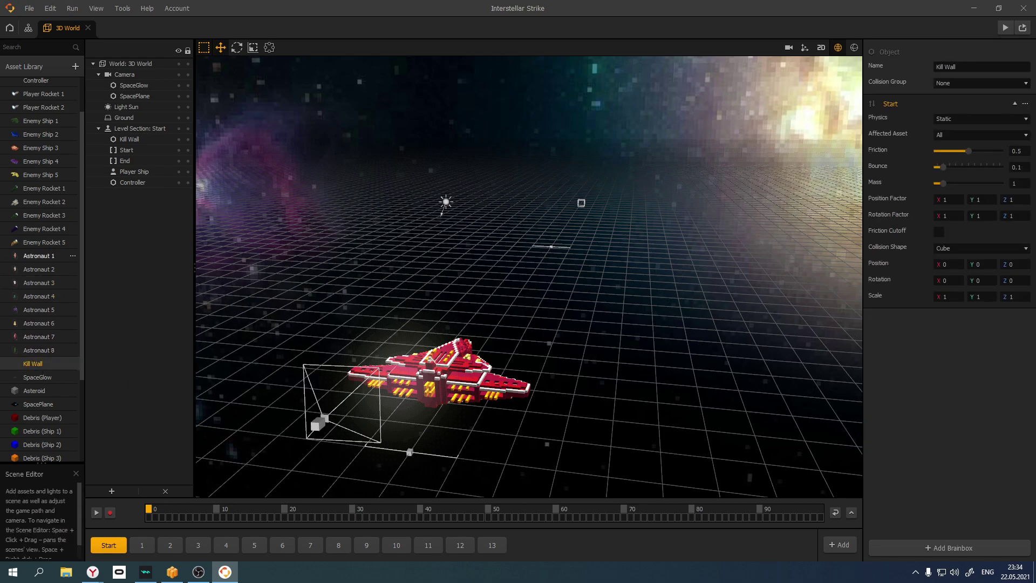
{"action": "left_click", "coordinate": [34, 378]}
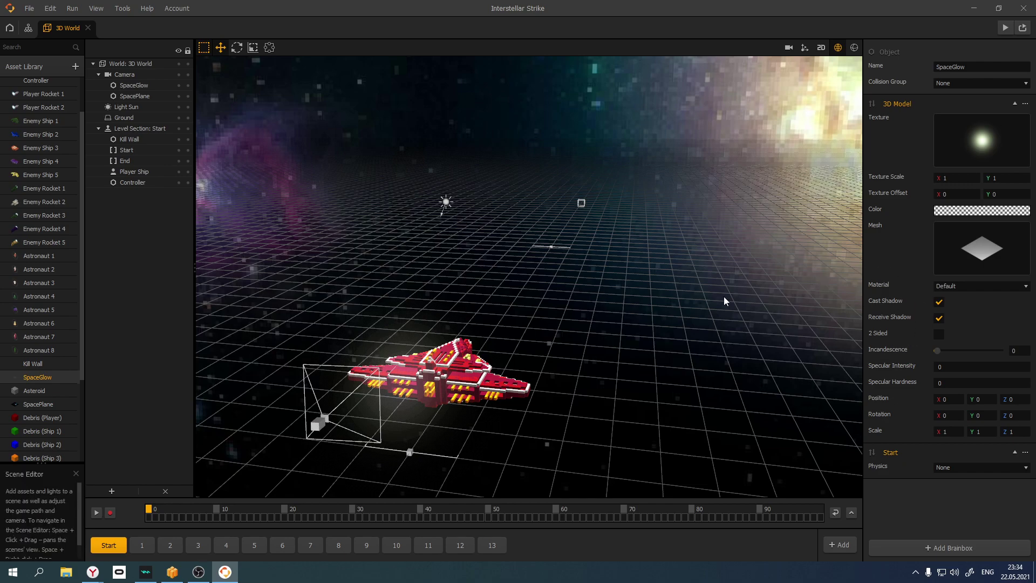
{"action": "left_click", "coordinate": [35, 389]}
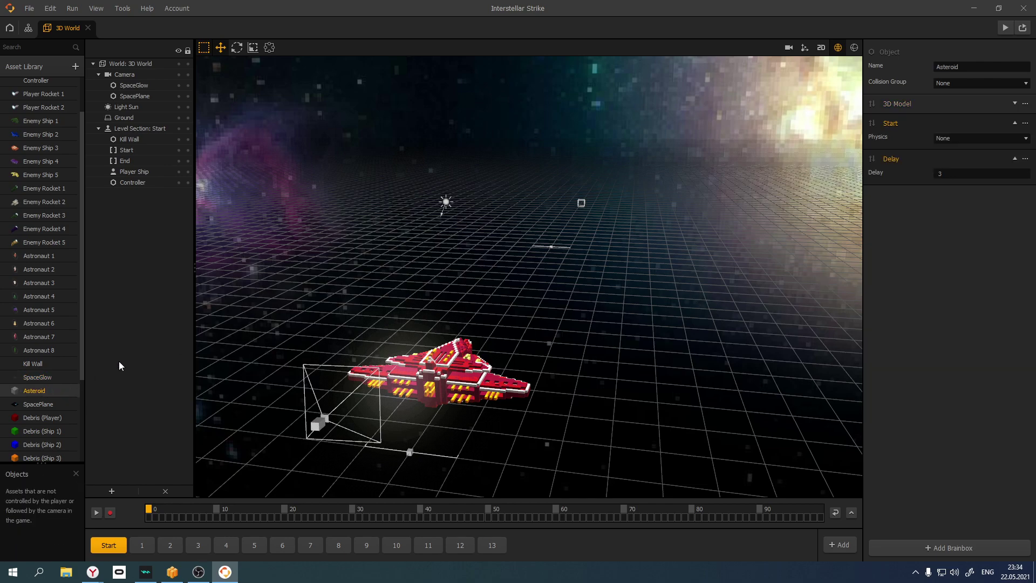
{"action": "scroll", "coordinate": [53, 434], "scroll_direction": "down", "scroll_amount": 3}
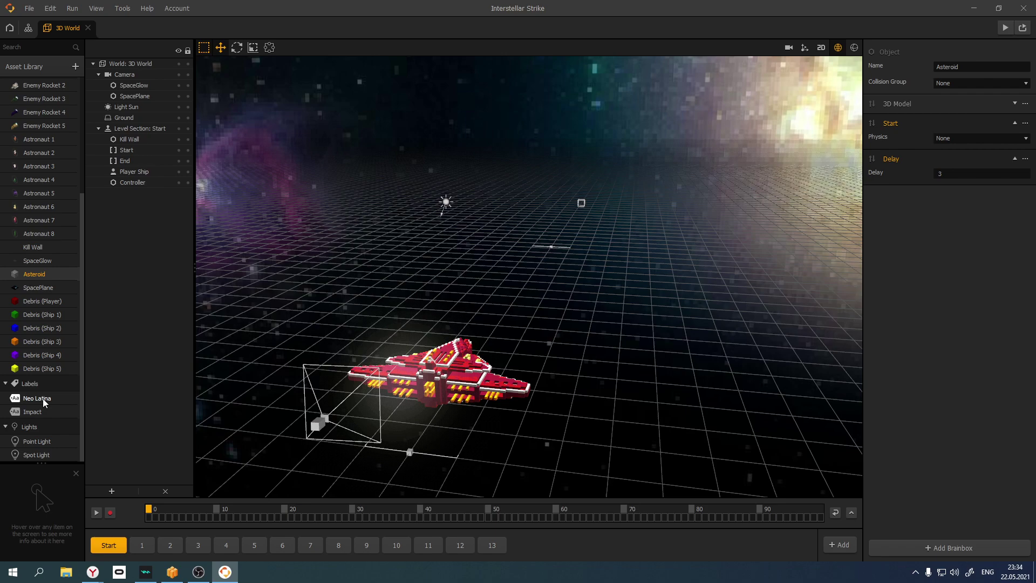
{"action": "left_click", "coordinate": [42, 369]}
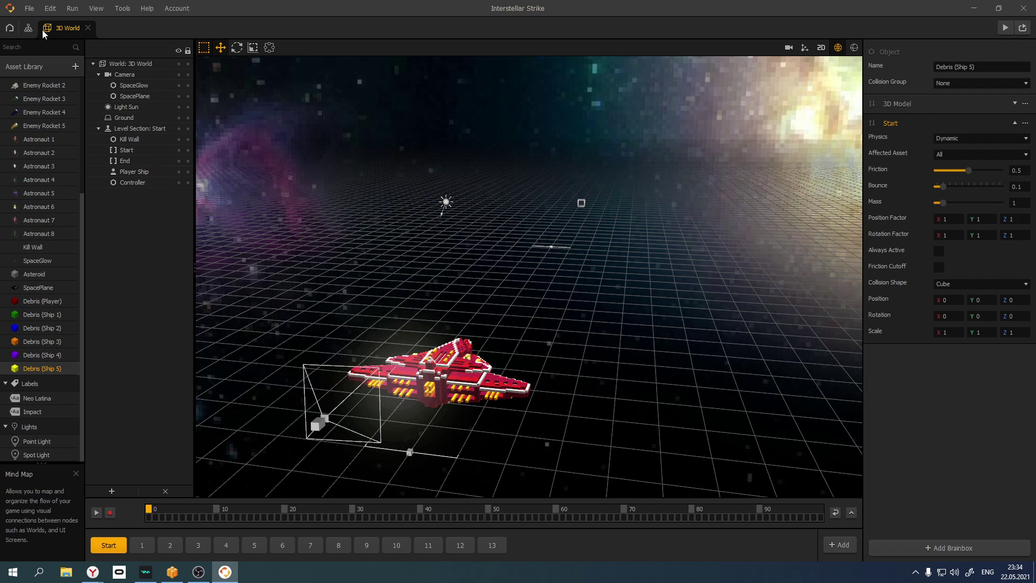
Rearrange the mind map, moving Start and Main Menu UI higher, 3D World below Start, and 3D World UI slightly lower
{"action": "left_click", "coordinate": [25, 31]}
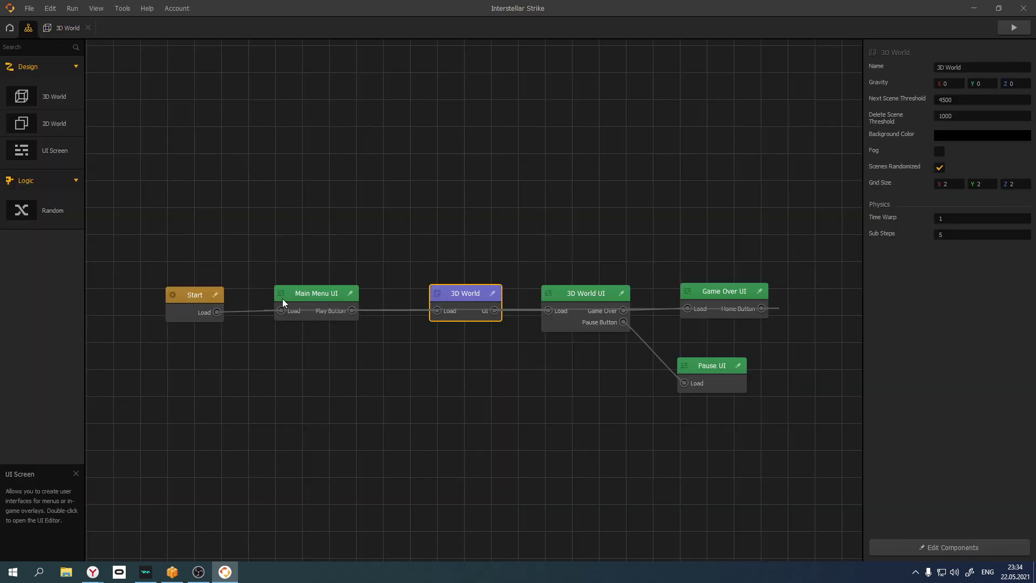
{"action": "left_click_drag", "start_coordinate": [199, 296], "coordinate": [206, 218]}
{"action": "left_click_drag", "start_coordinate": [321, 293], "coordinate": [330, 162]}
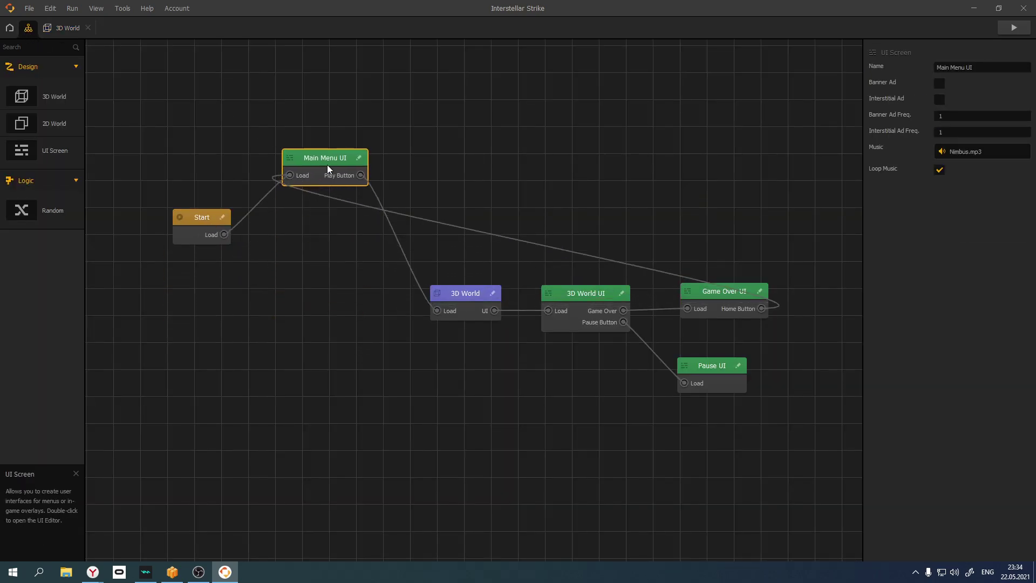
{"action": "left_click_drag", "start_coordinate": [463, 294], "coordinate": [288, 323]}
{"action": "left_click_drag", "start_coordinate": [590, 296], "coordinate": [532, 325]}
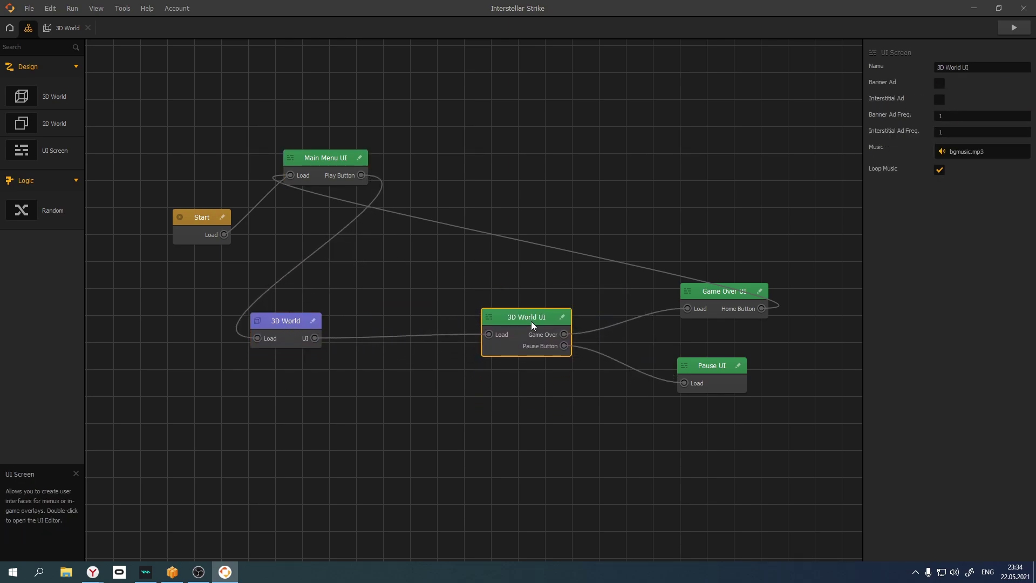
Open the 3D World and examine its world settings, camera settings and component node map, closing the node map
{"action": "double_click", "coordinate": [280, 323]}
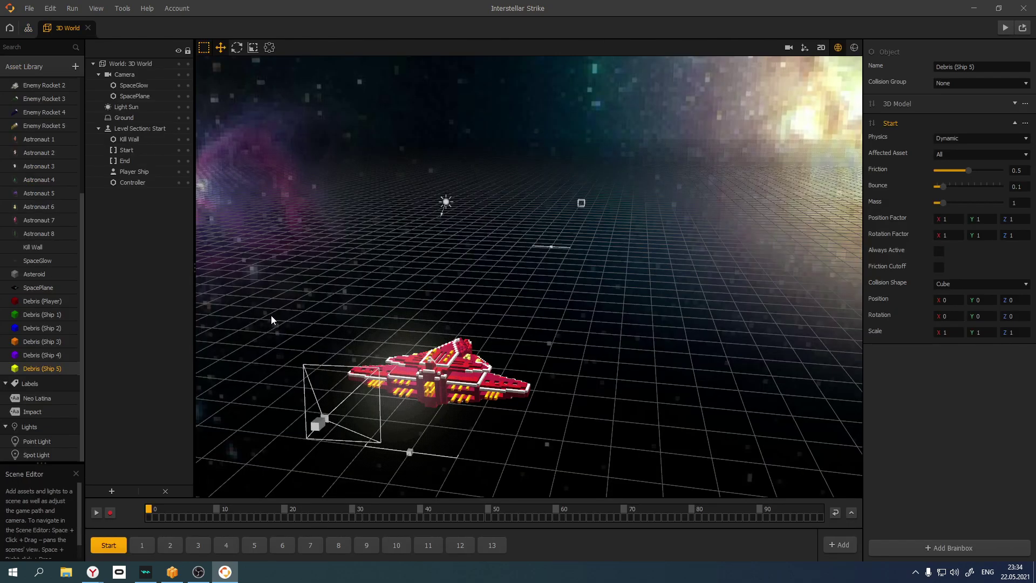
{"action": "left_click", "coordinate": [133, 65]}
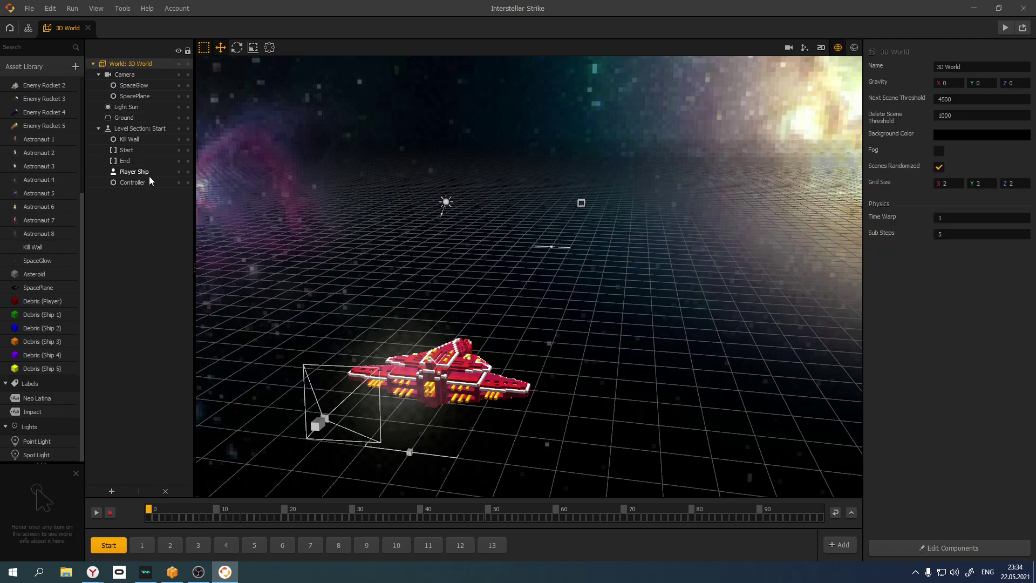
{"action": "left_click", "coordinate": [123, 76]}
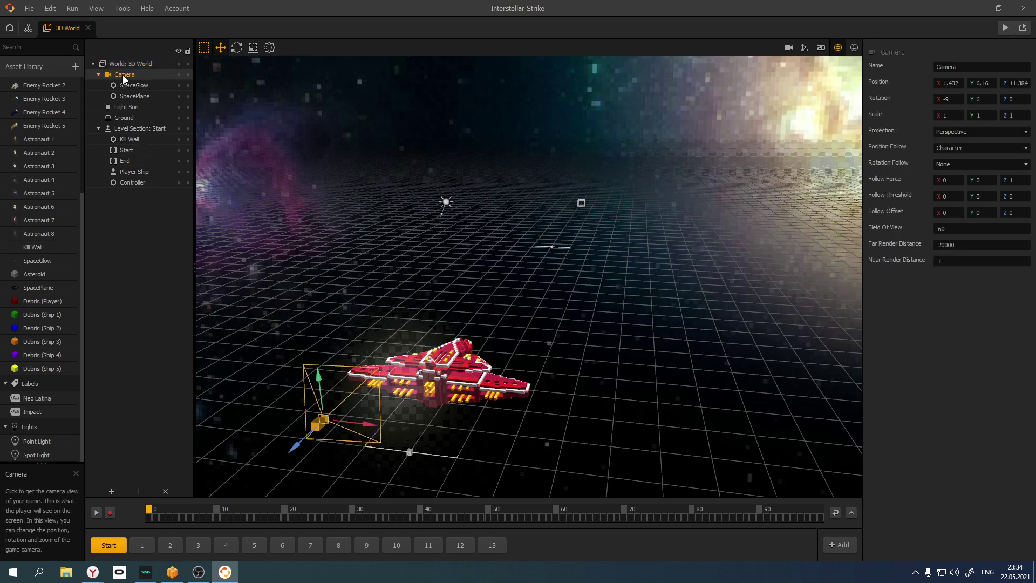
{"action": "left_click", "coordinate": [126, 64]}
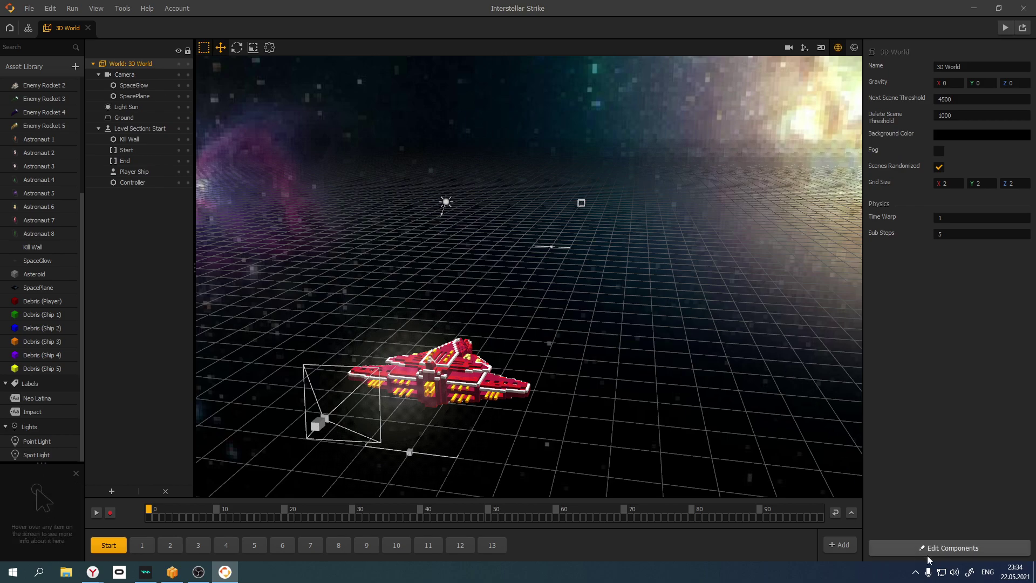
{"action": "left_click", "coordinate": [965, 548]}
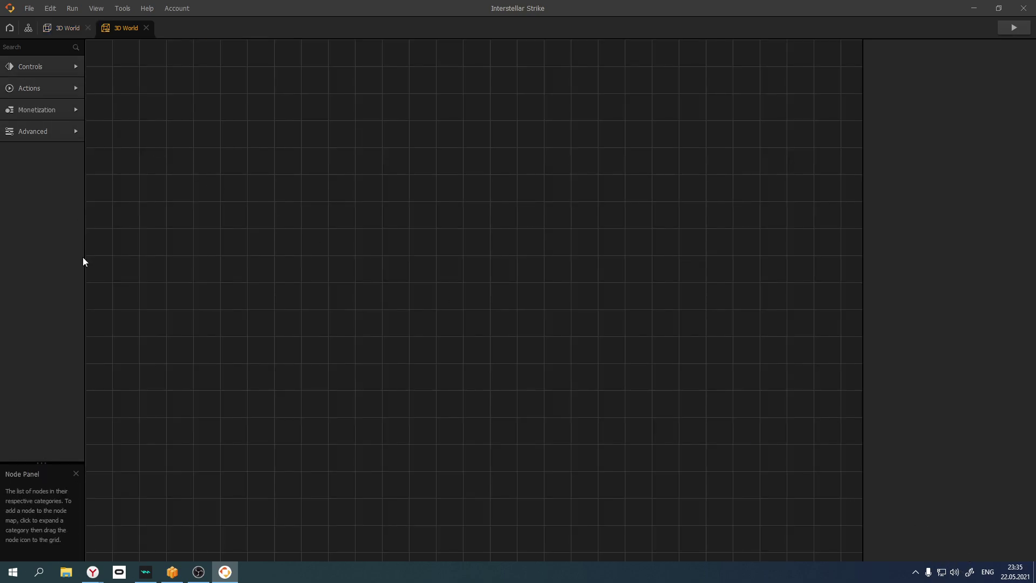
{"action": "left_click", "coordinate": [146, 27]}
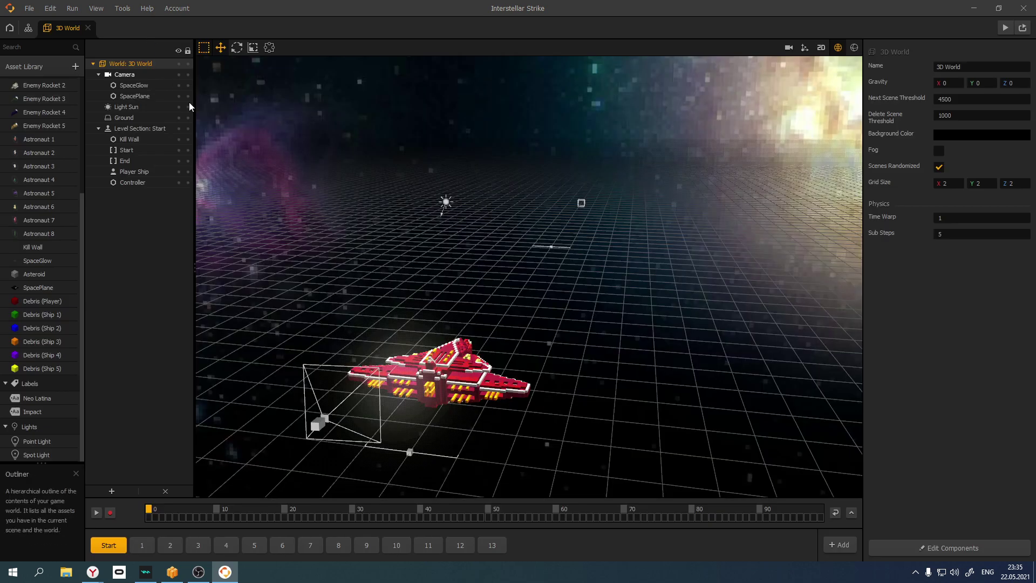
Examine the settings of the Start scene's items in order, from Camera and its background objects through Ground, Kill Wall, Player Ship and Controller
{"action": "left_click", "coordinate": [115, 75]}
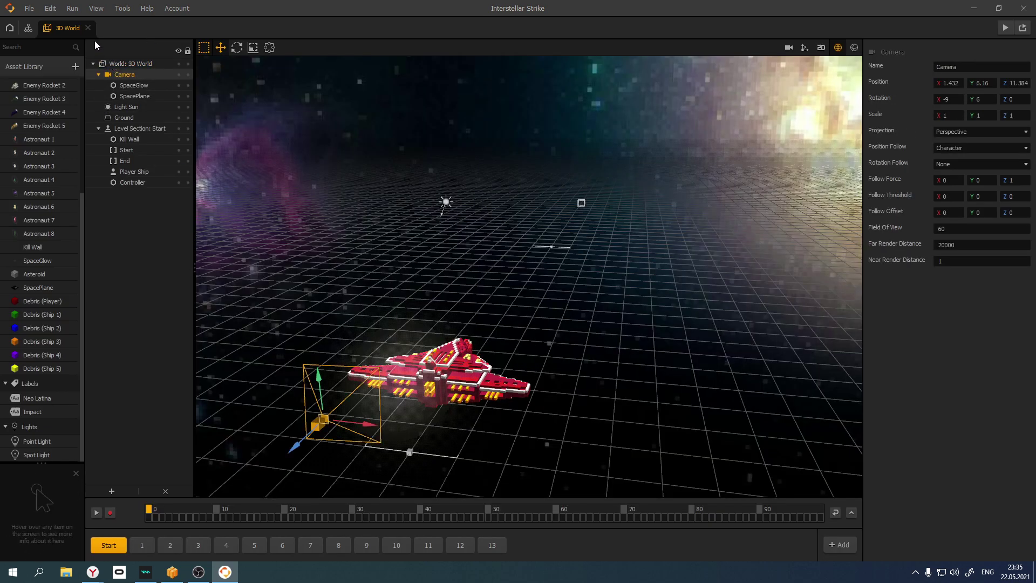
{"action": "left_click", "coordinate": [132, 86]}
{"action": "left_click", "coordinate": [135, 97]}
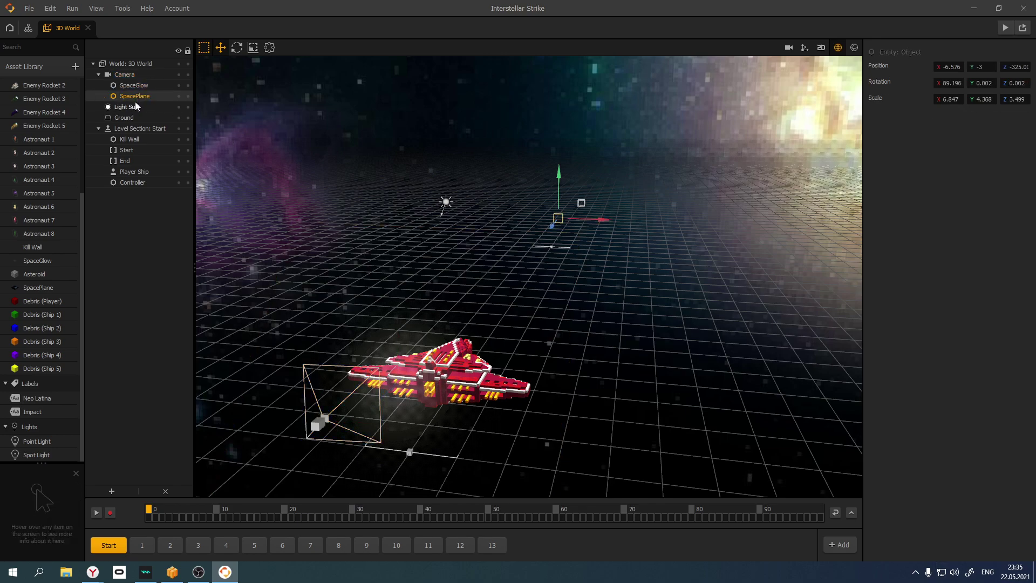
{"action": "left_click", "coordinate": [133, 108]}
{"action": "left_click", "coordinate": [133, 118]}
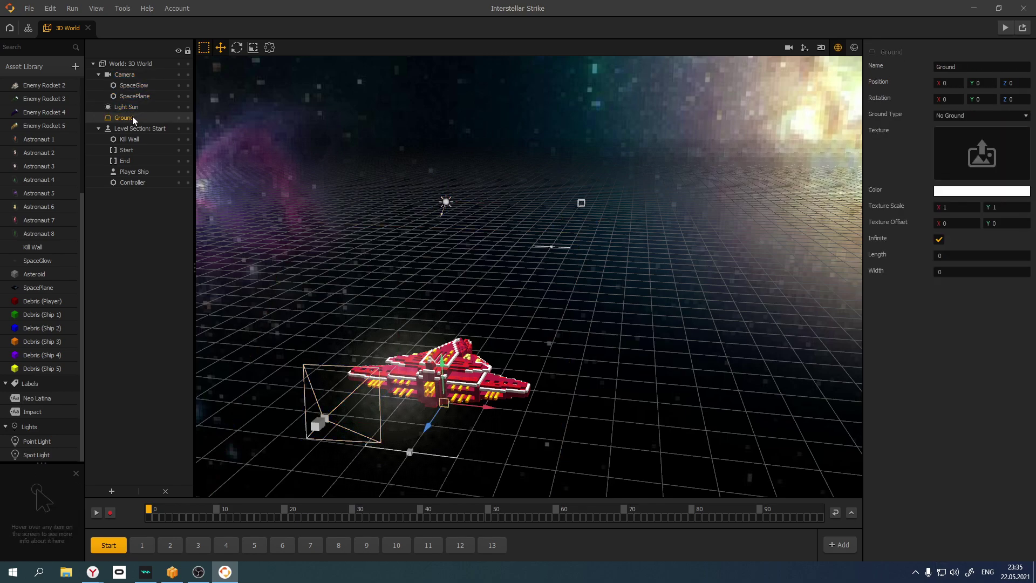
{"action": "left_click", "coordinate": [140, 131]}
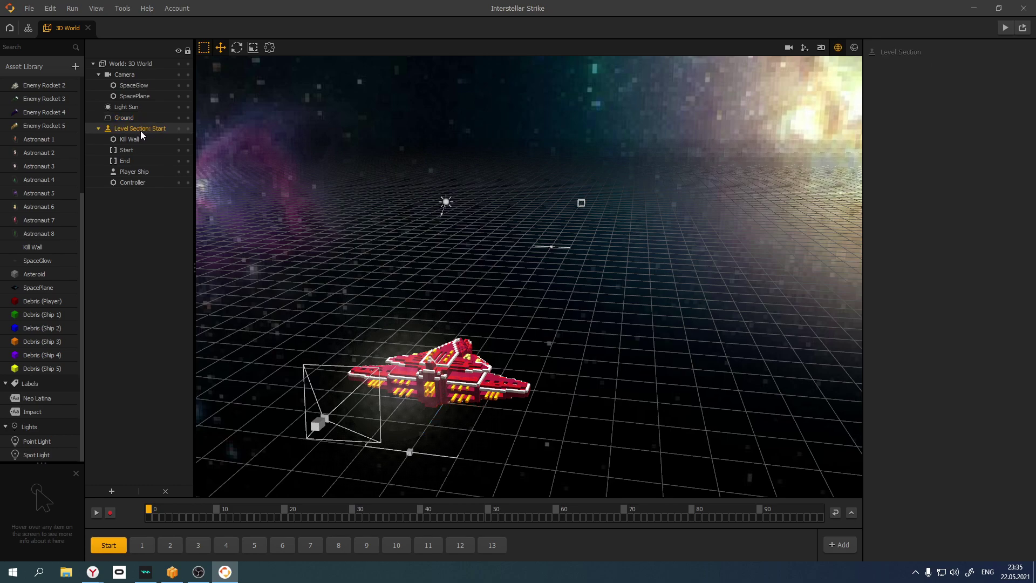
{"action": "left_click", "coordinate": [135, 141]}
{"action": "left_click", "coordinate": [132, 171]}
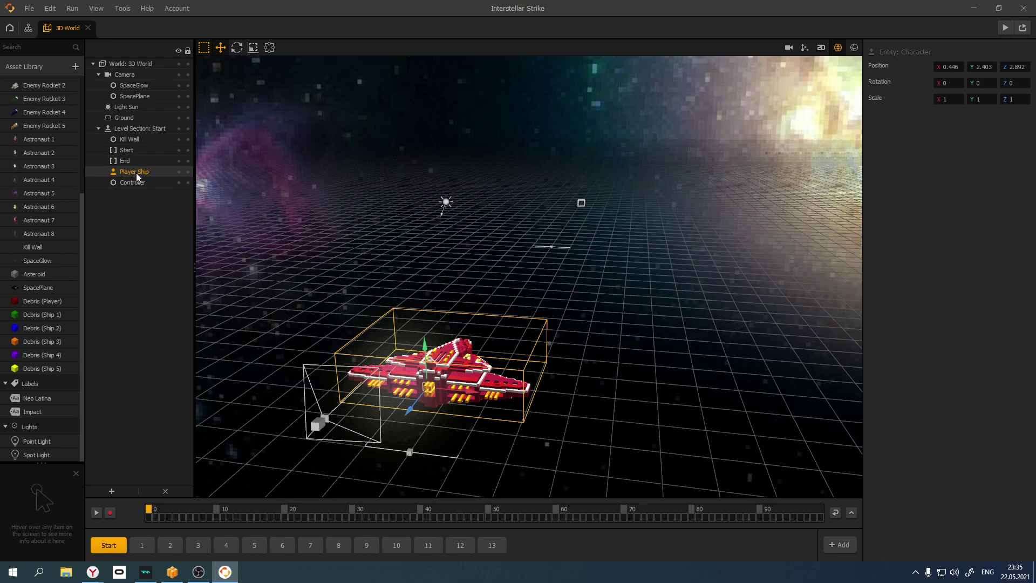
{"action": "left_click", "coordinate": [124, 184]}
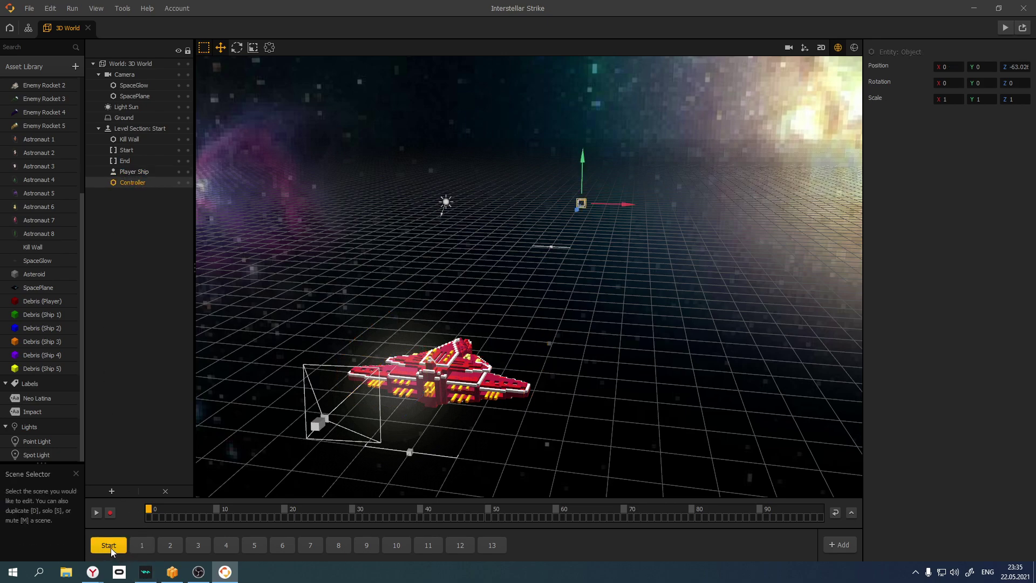
Open the 3D World UI screen from the mind map to view its layout, and return to the home screen with the templates
{"action": "left_click", "coordinate": [27, 30]}
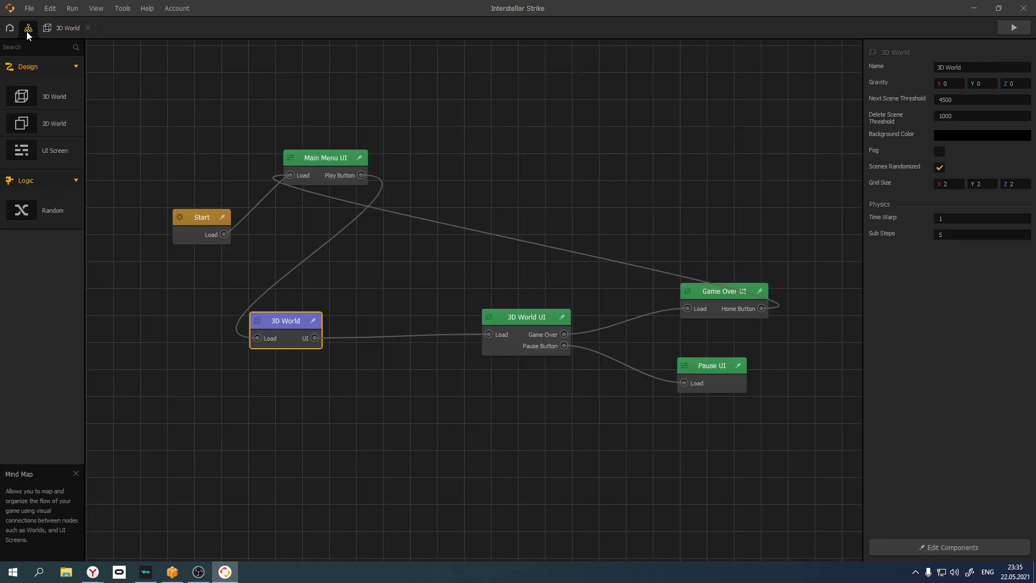
{"action": "double_click", "coordinate": [513, 324]}
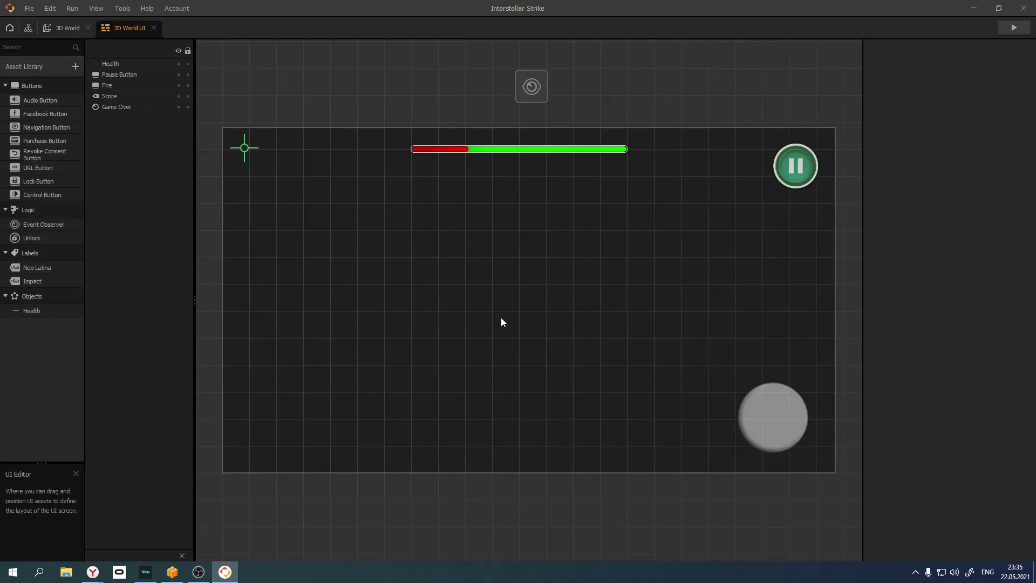
{"action": "left_click", "coordinate": [11, 29]}
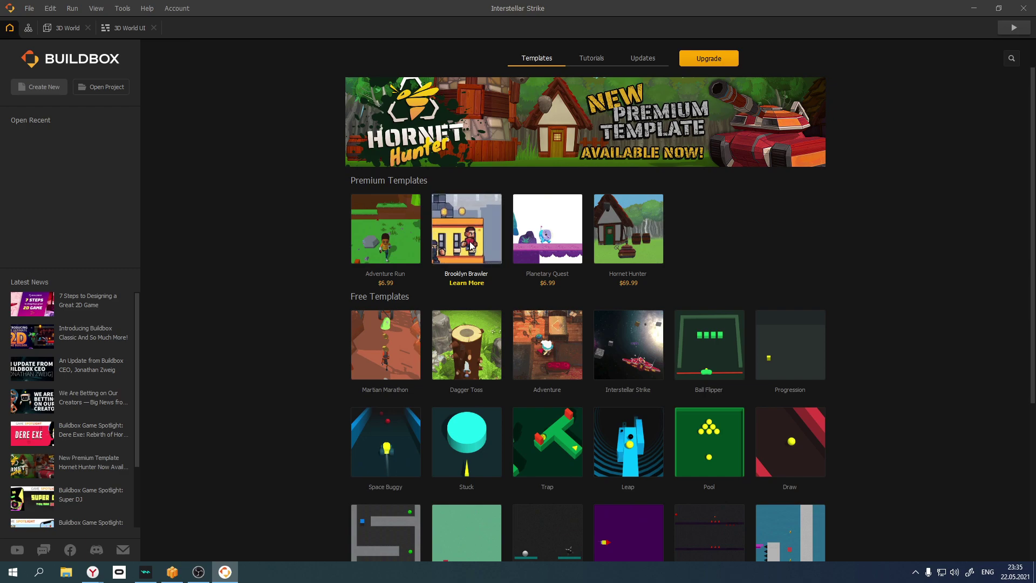
Switch to Buildbox Classic, and reposition and enlarge its welcome window in both width and height to cover most of the screen
{"action": "left_click", "coordinate": [172, 573]}
{"action": "left_click_drag", "start_coordinate": [450, 88], "coordinate": [346, 123]}
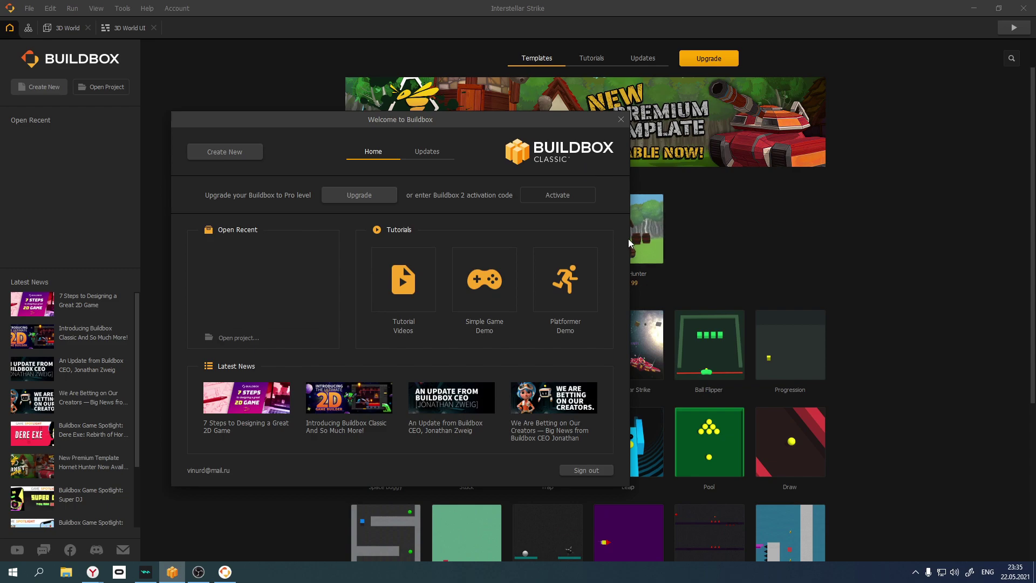
{"action": "left_click_drag", "start_coordinate": [443, 123], "coordinate": [578, 22]}
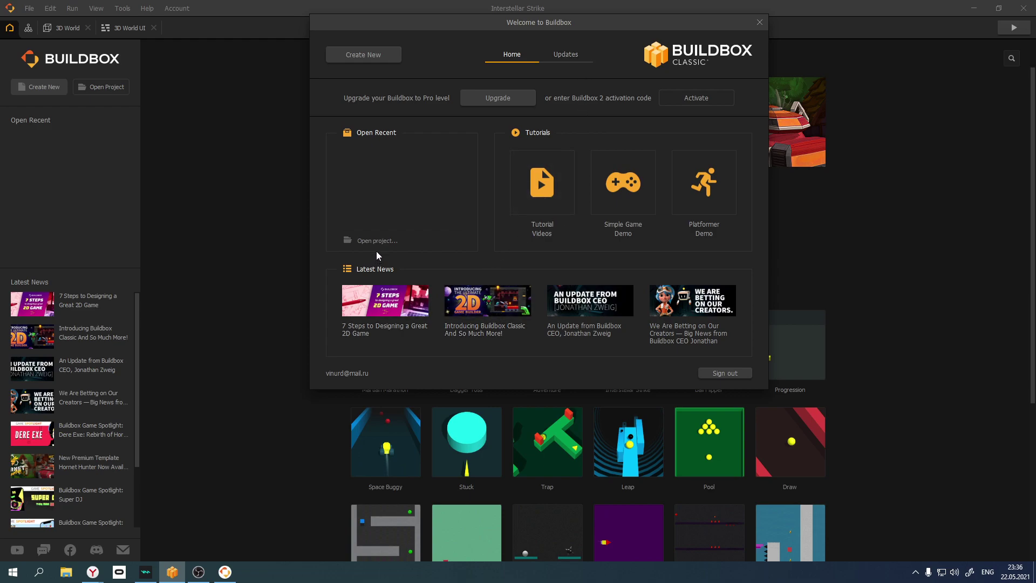
{"action": "left_click_drag", "start_coordinate": [624, 17], "coordinate": [449, 39]}
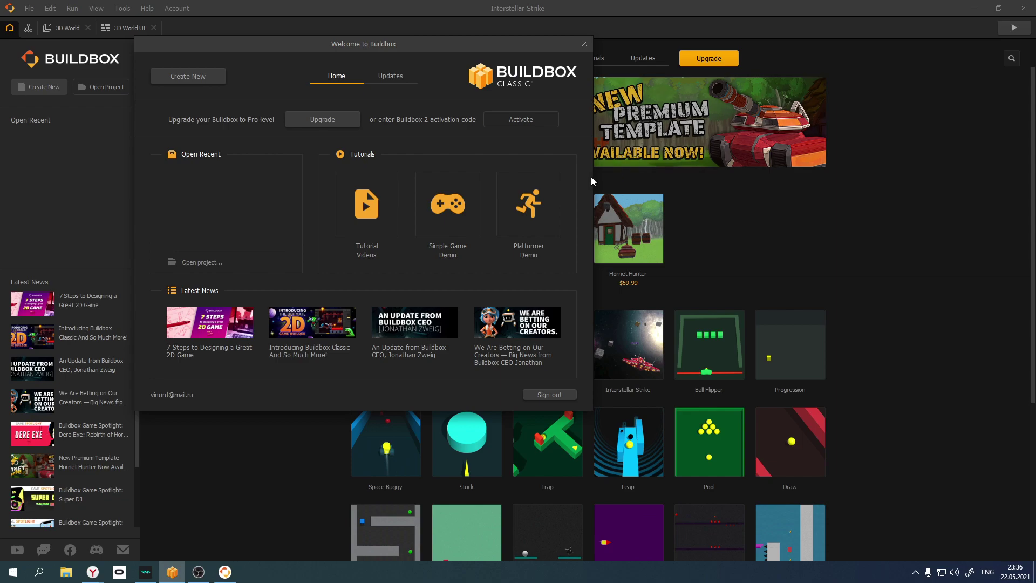
{"action": "left_click_drag", "start_coordinate": [594, 177], "coordinate": [957, 220]}
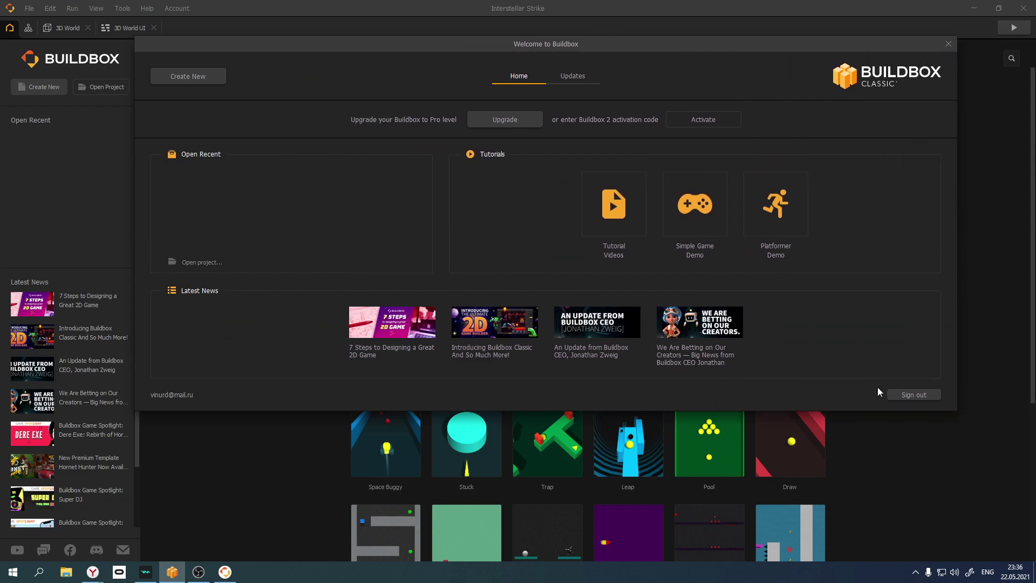
{"action": "left_click_drag", "start_coordinate": [875, 410], "coordinate": [879, 542]}
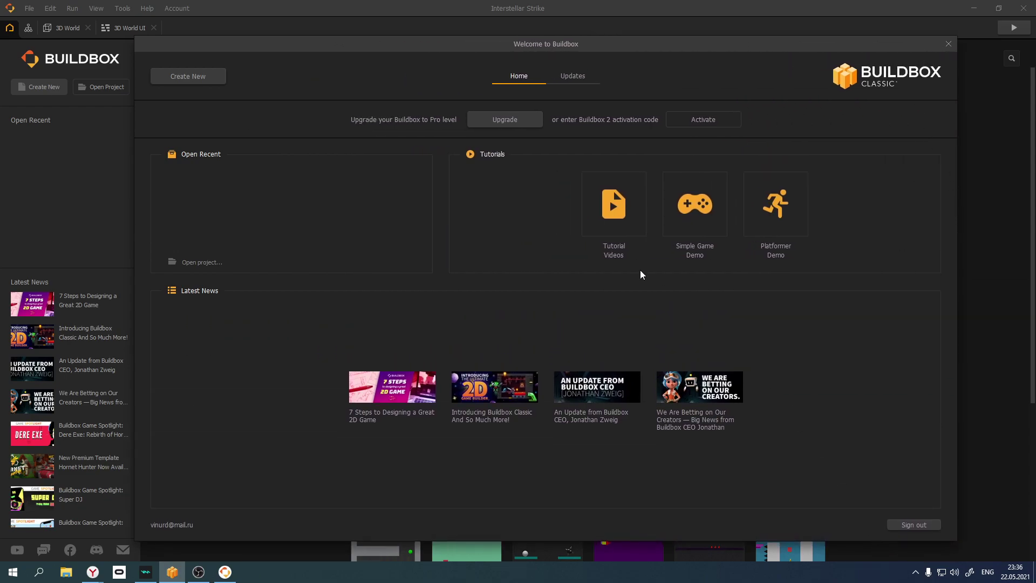